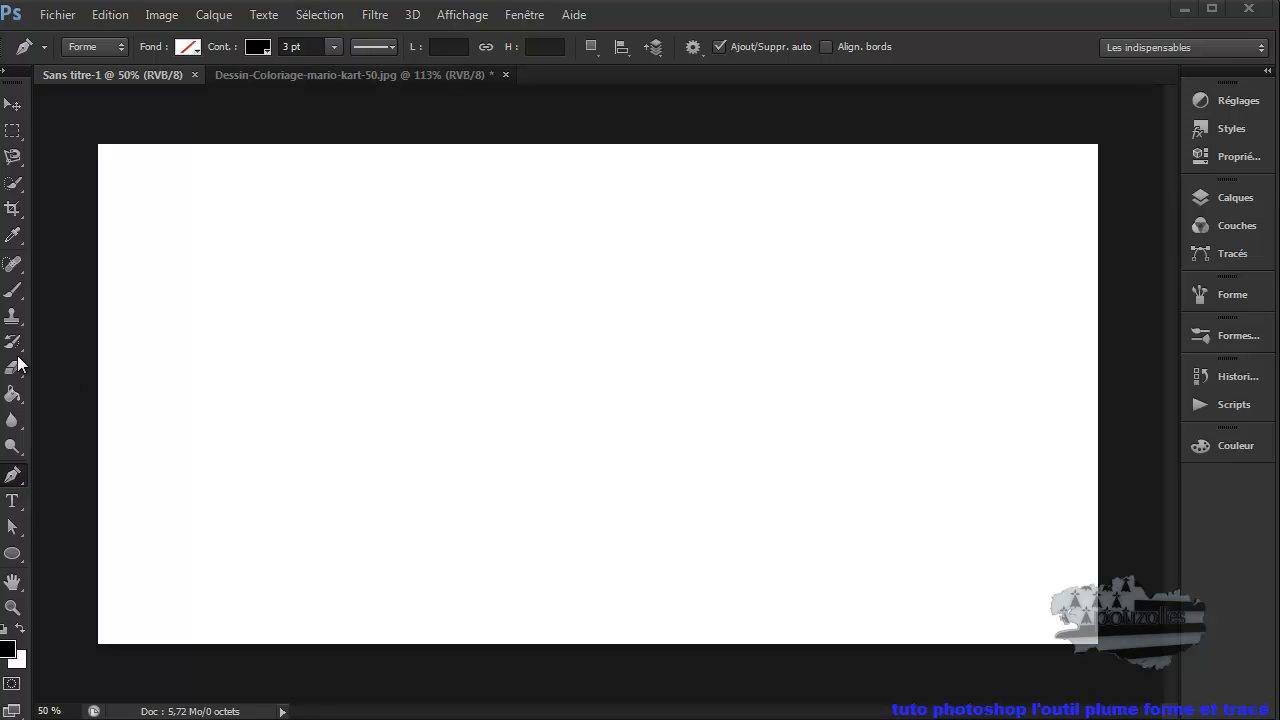
# Step: Browse the pen and path selection tool variants, then return to the Pen tool
pyautogui.click(13, 483)
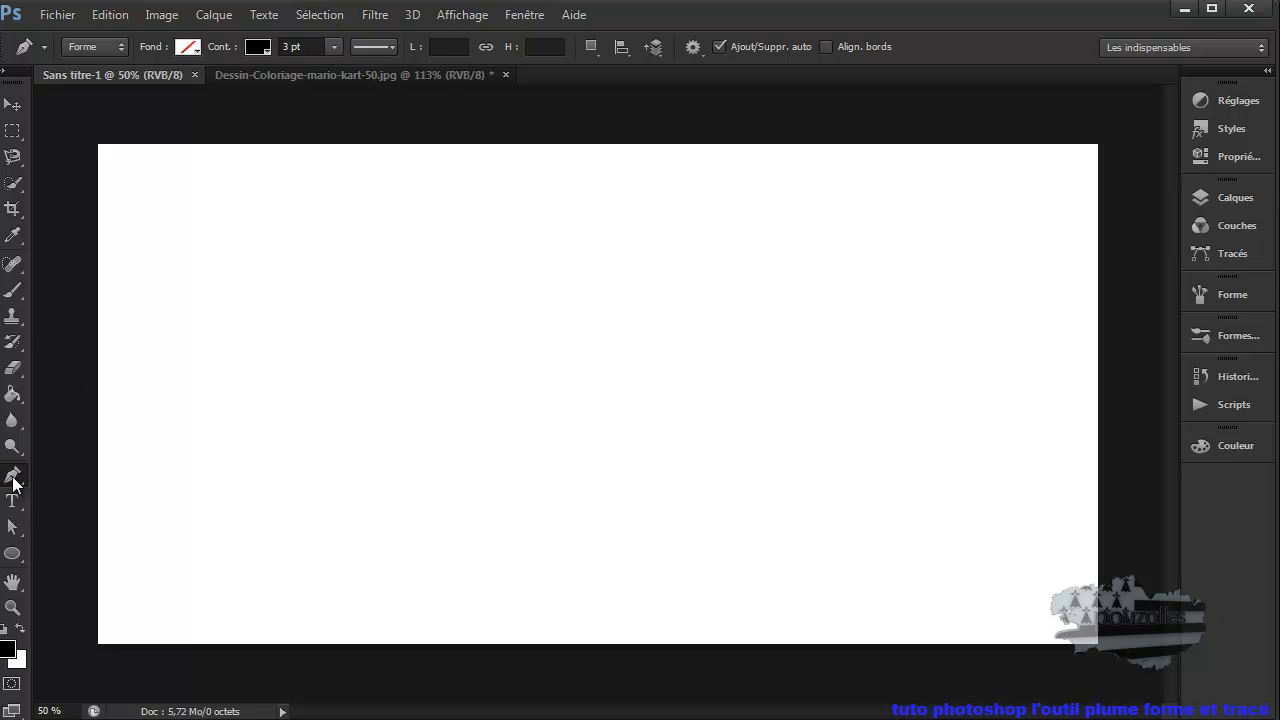
pyautogui.rightClick(22, 485)
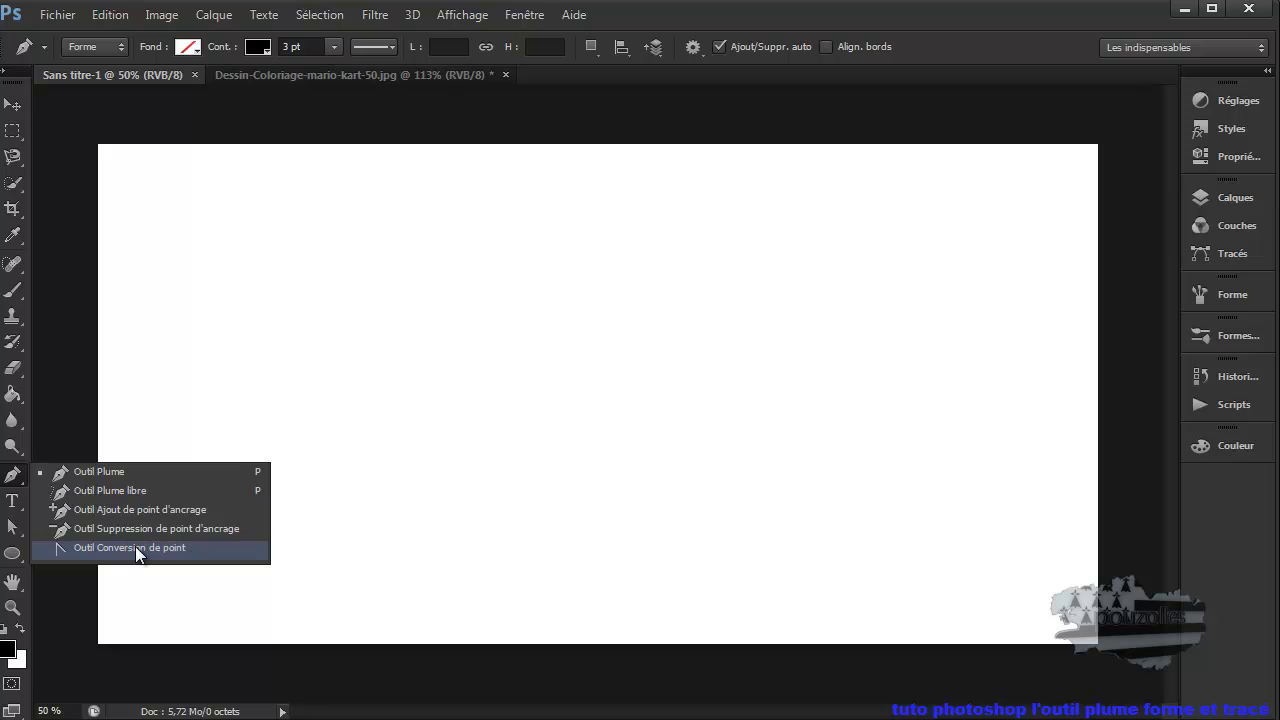
pyautogui.click(12, 527)
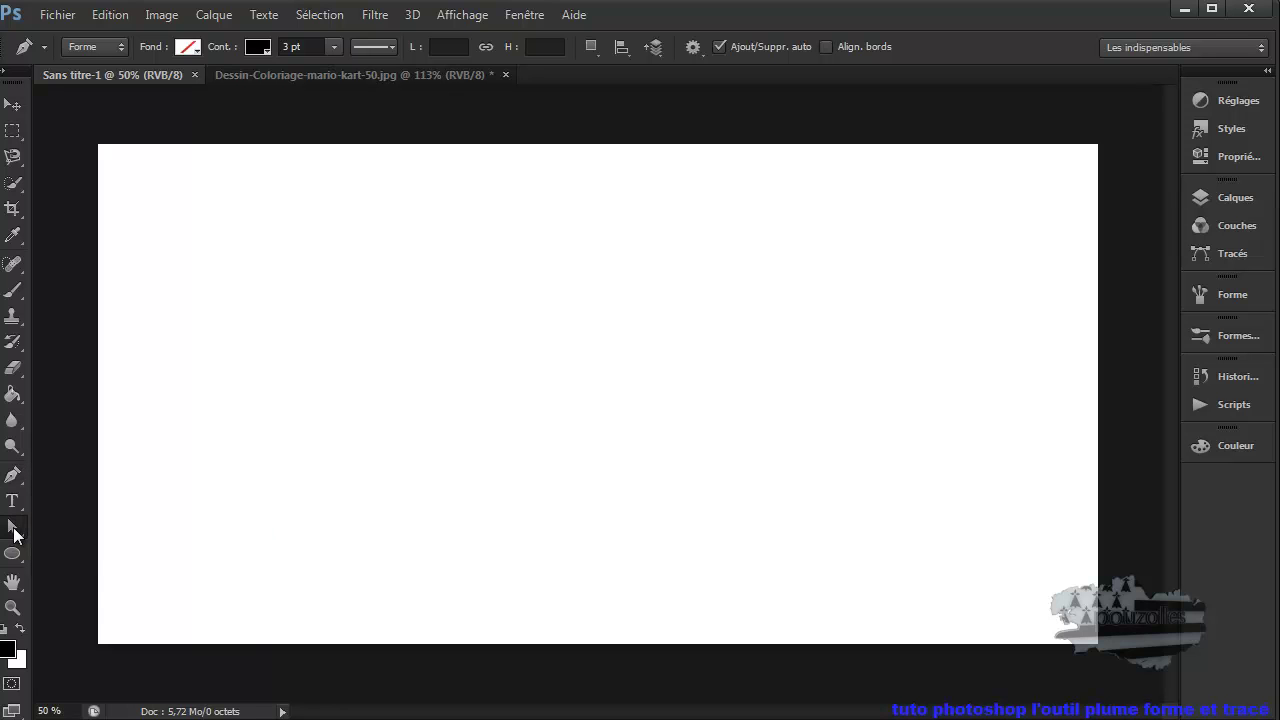
pyautogui.click(13, 528)
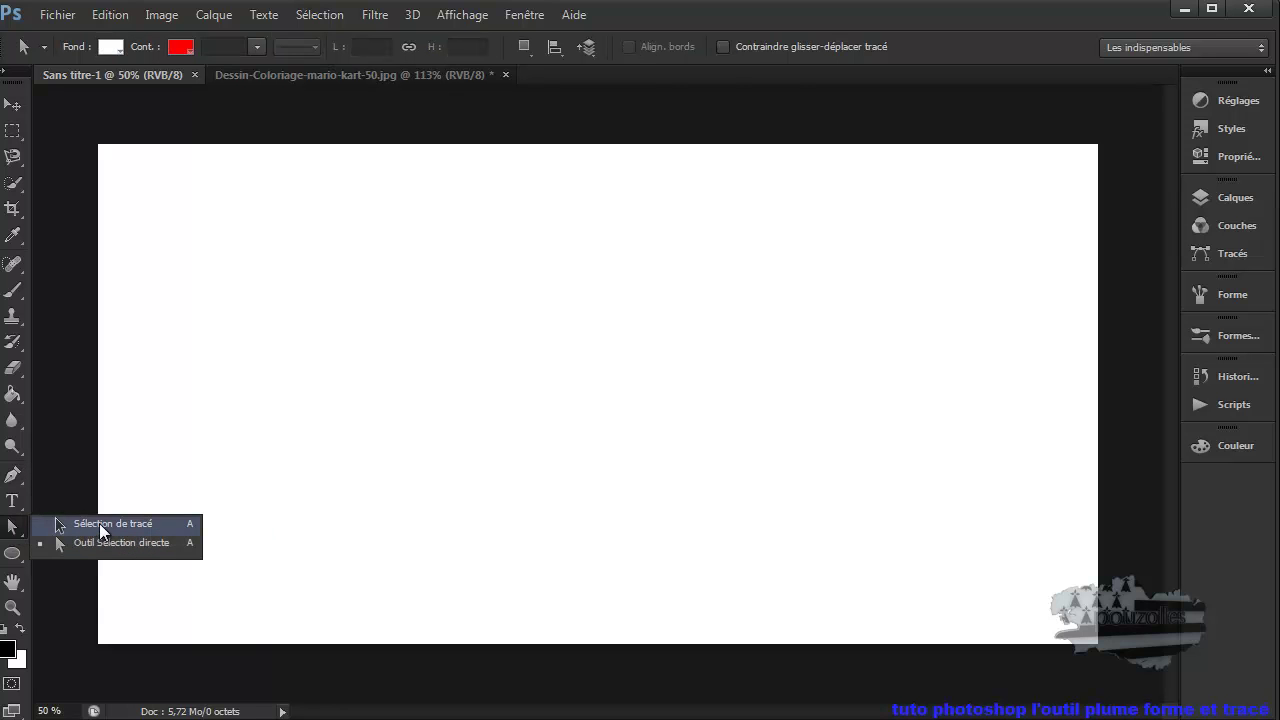
pyautogui.click(100, 523)
pyautogui.click(13, 528)
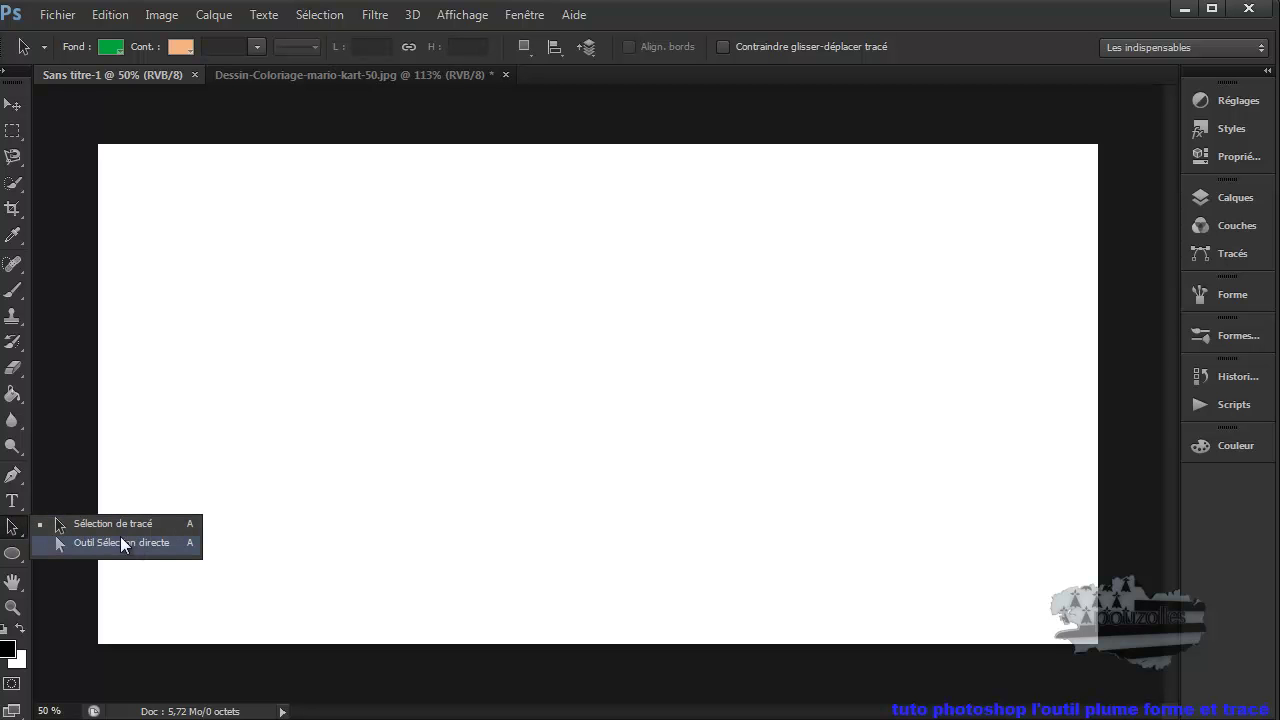
pyautogui.click(13, 475)
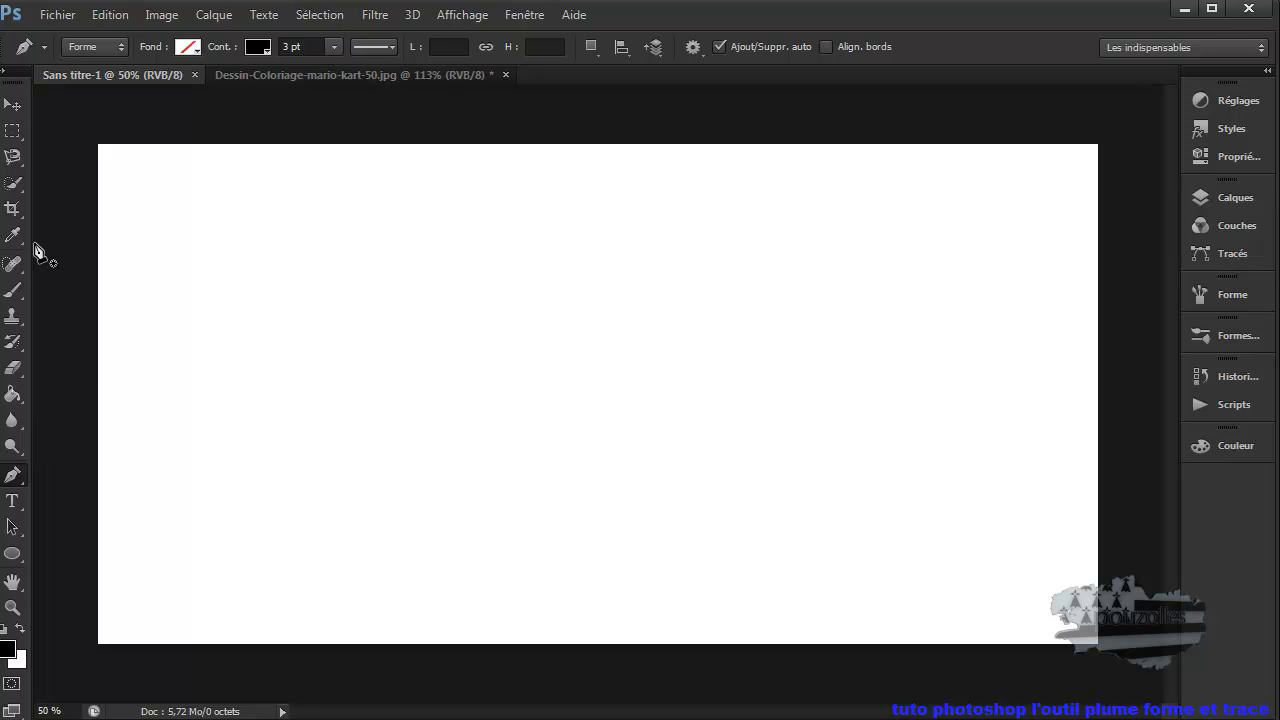
# Step: Switch to the Dessin-Coloriage-mario-kart-50.jpg Toad drawing, keeping the Pen in Shape mode, and open the Fichier menu
pyautogui.click(116, 46)
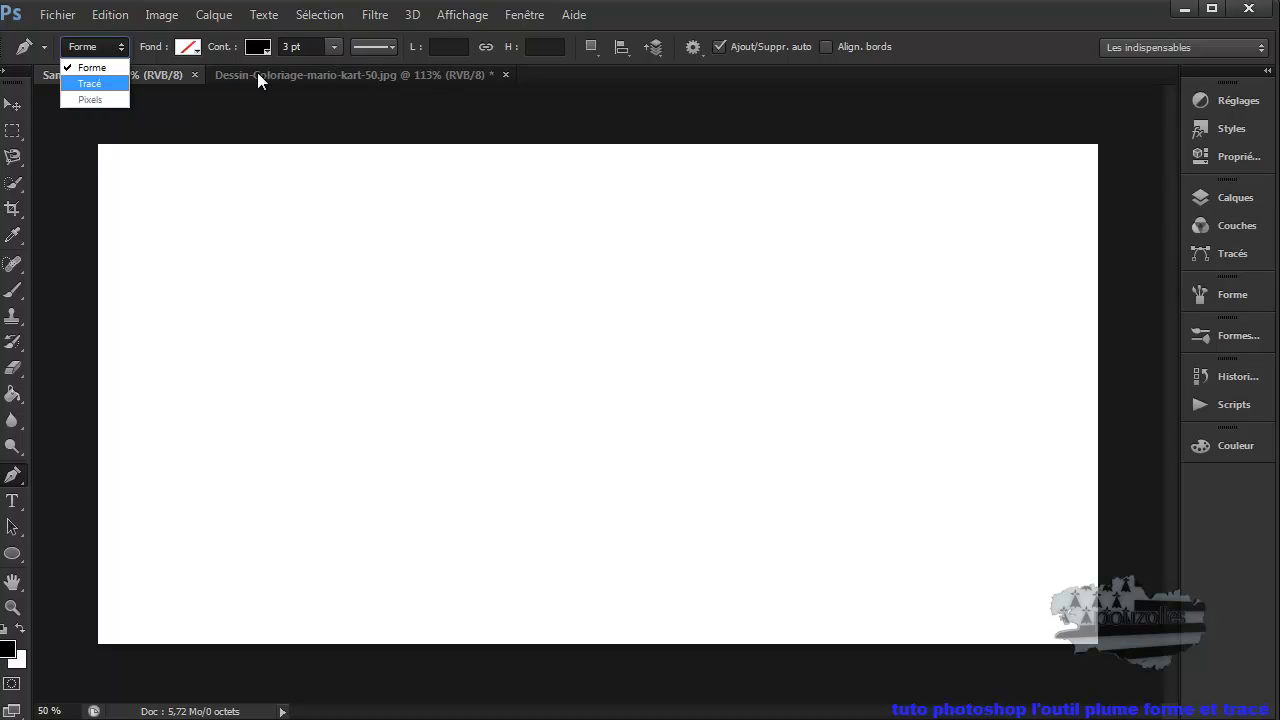
pyautogui.click(321, 73)
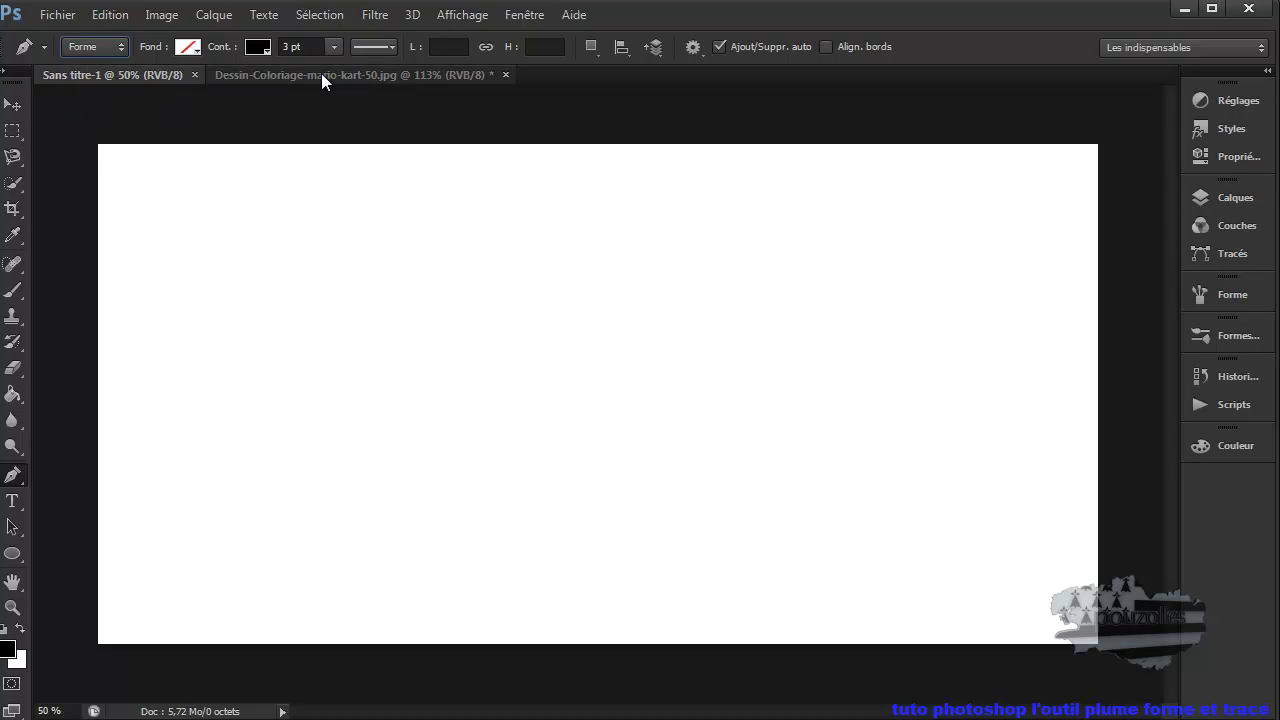
pyautogui.click(321, 73)
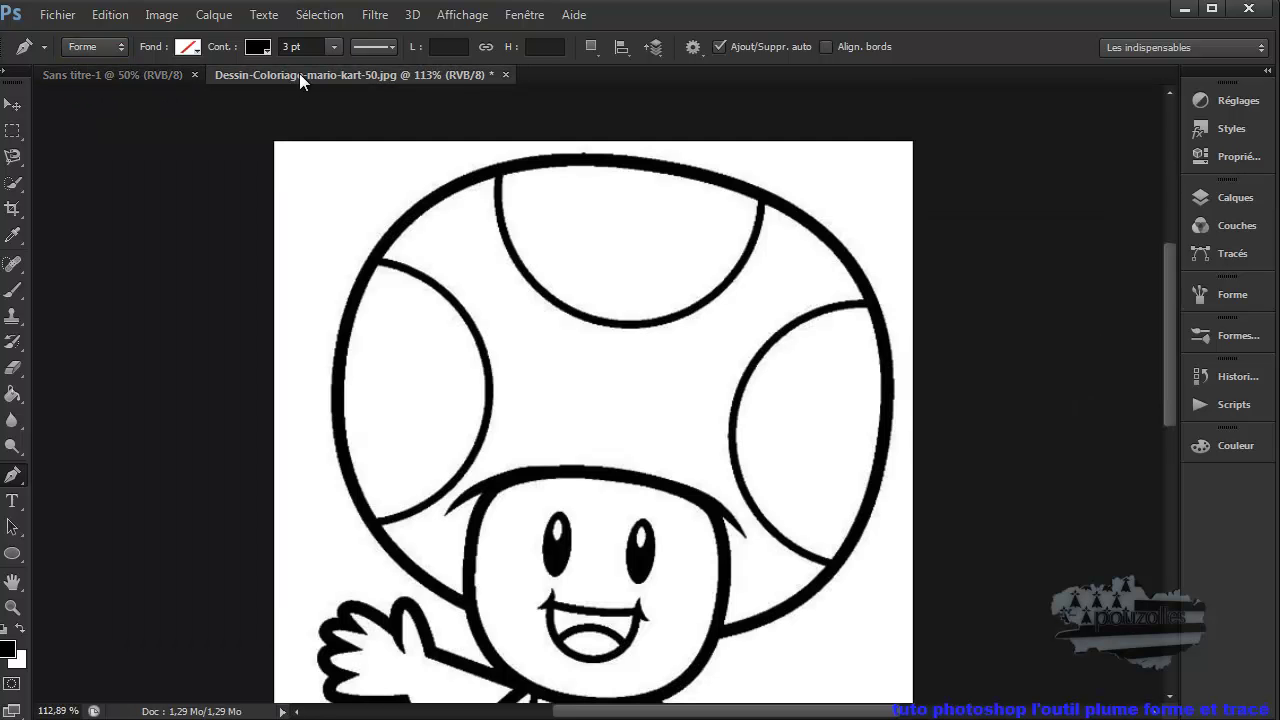
pyautogui.click(118, 47)
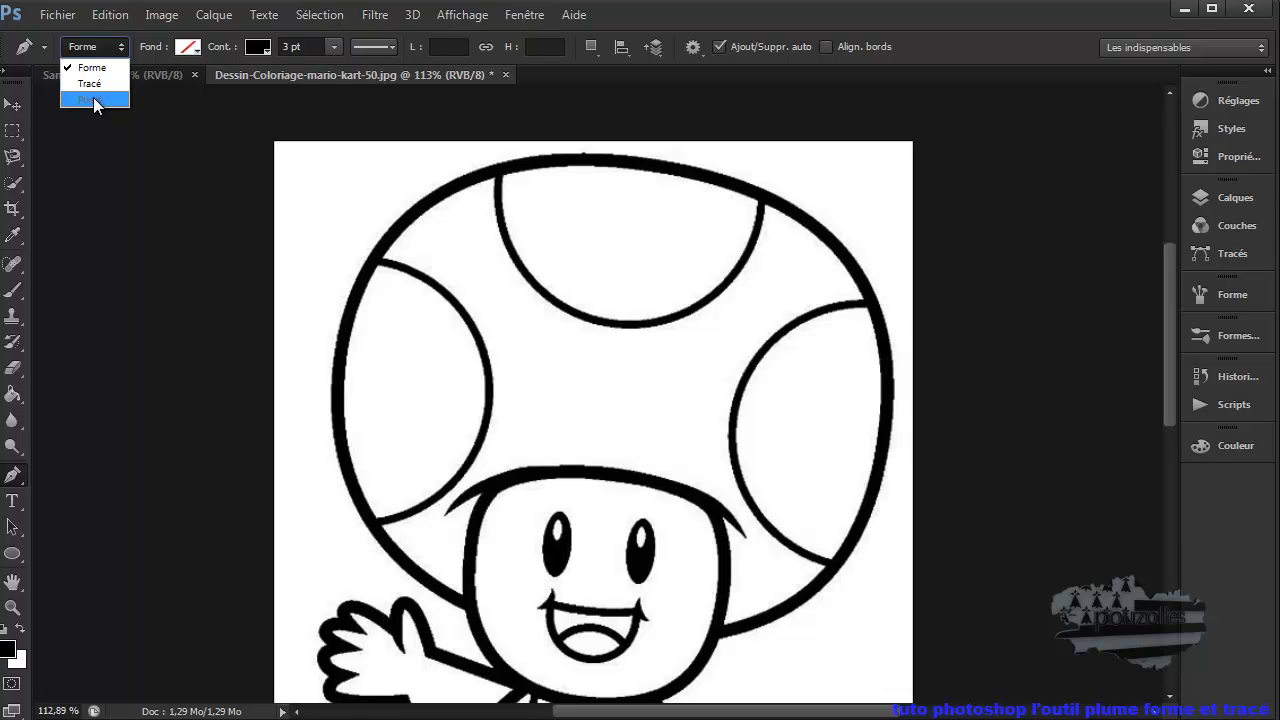
pyautogui.click(88, 67)
pyautogui.click(57, 15)
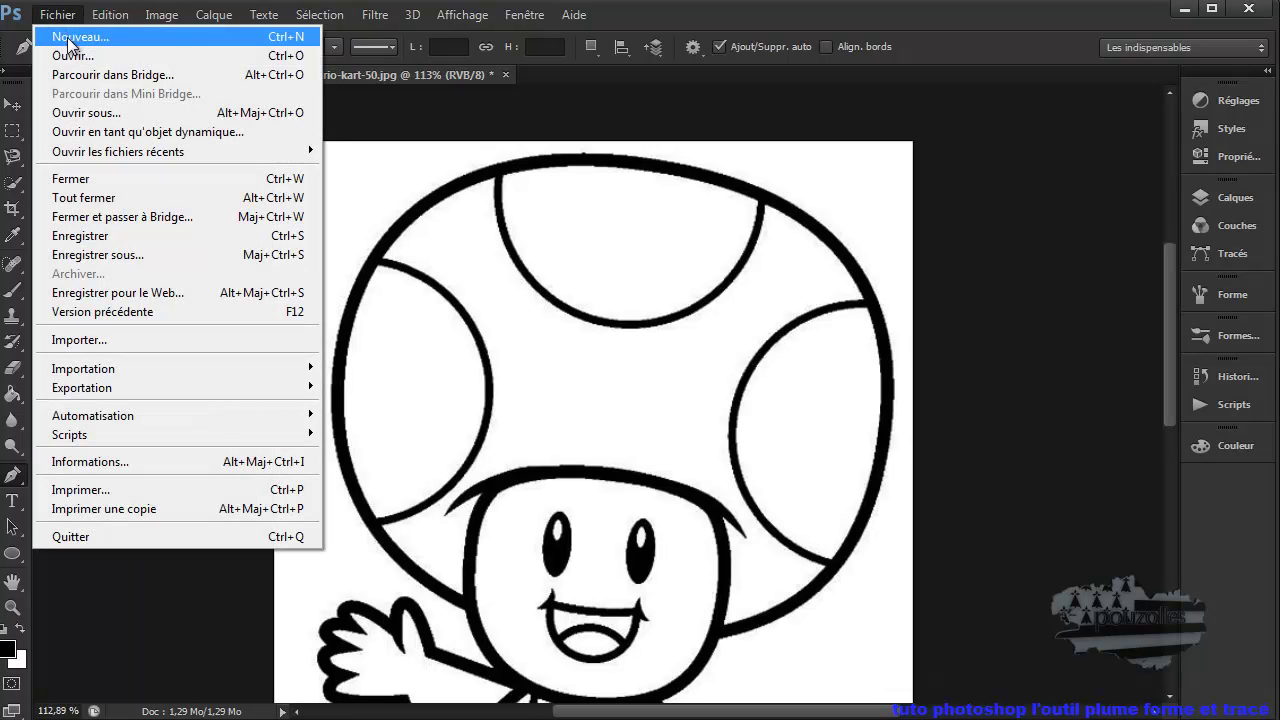
pyautogui.click(78, 55)
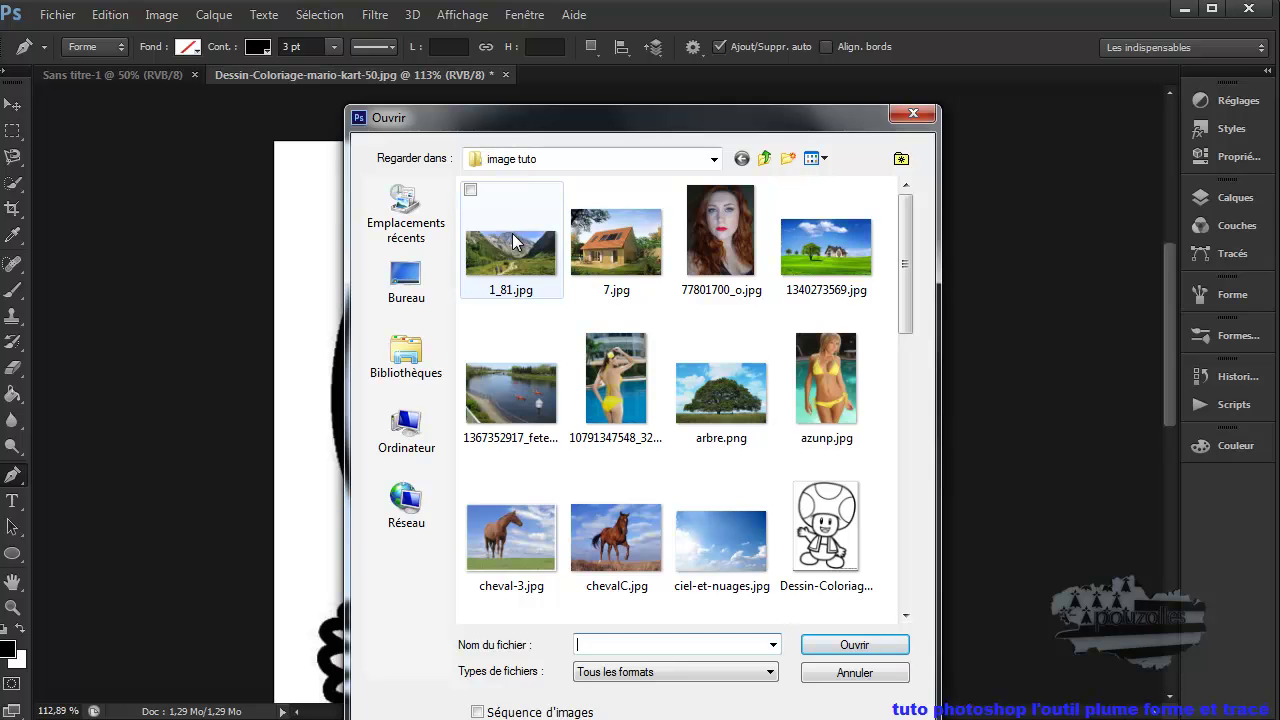
pyautogui.doubleClick(600, 243)
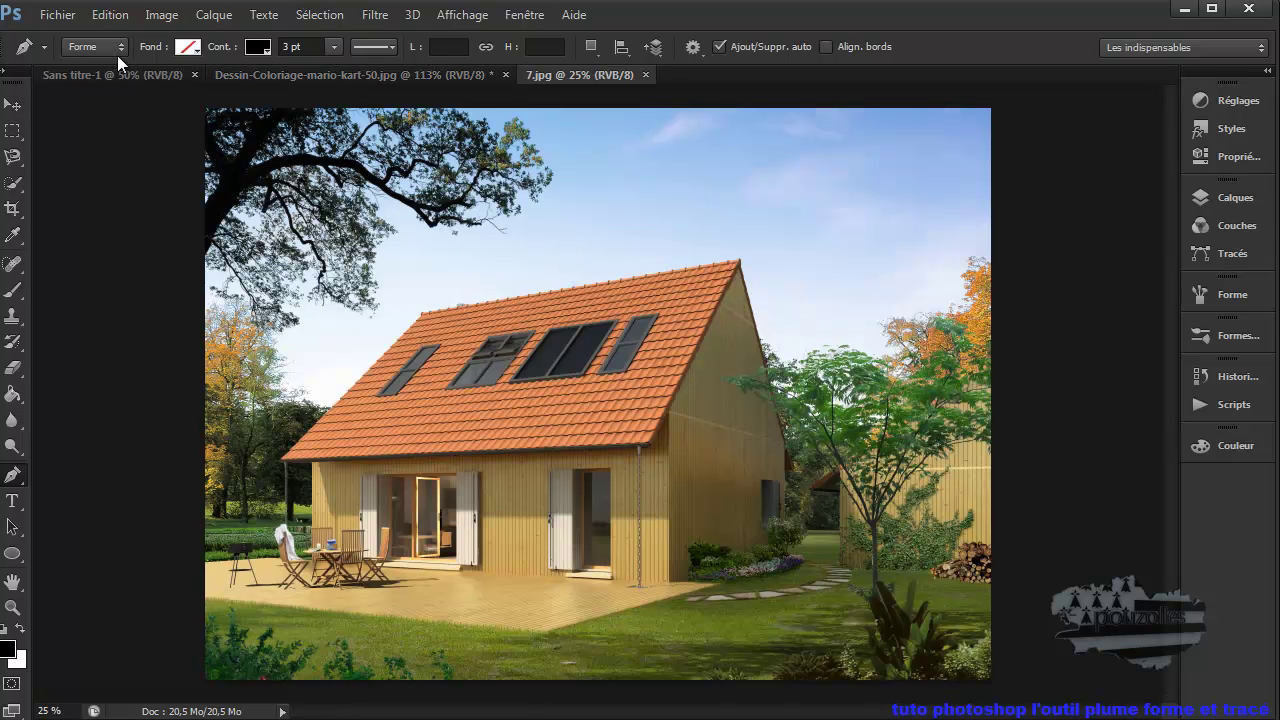
pyautogui.click(114, 46)
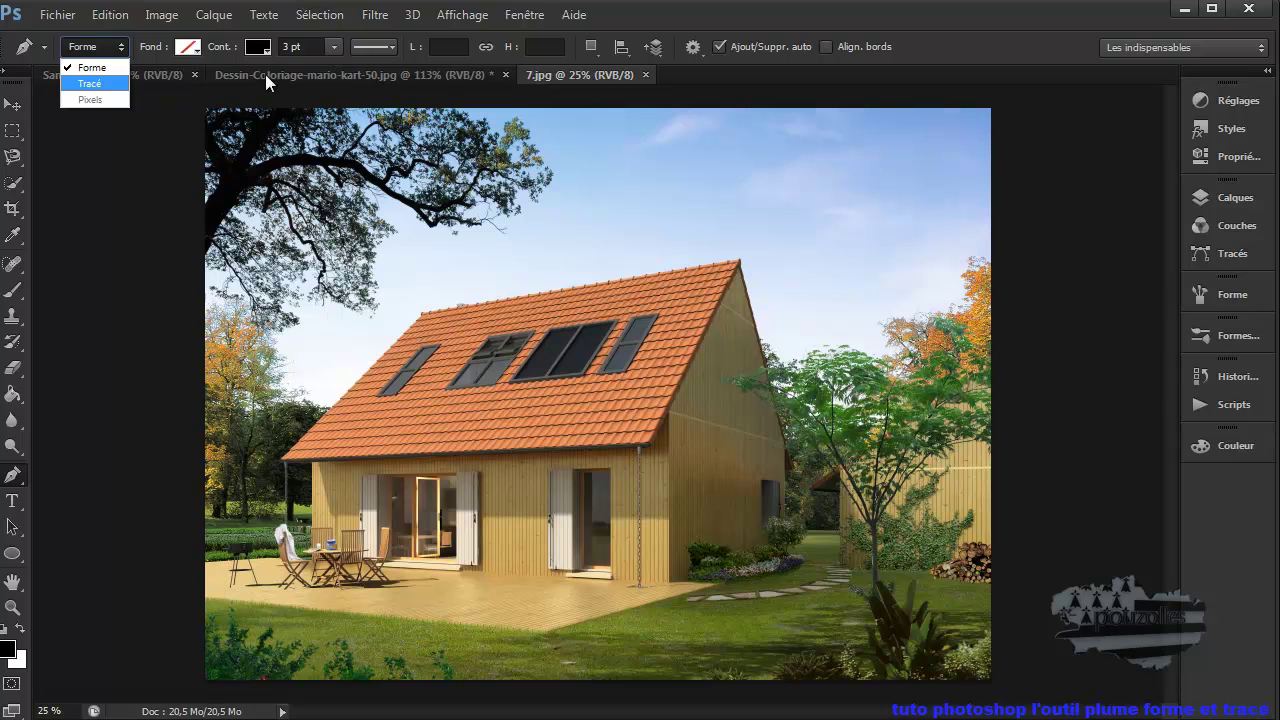
pyautogui.click(645, 75)
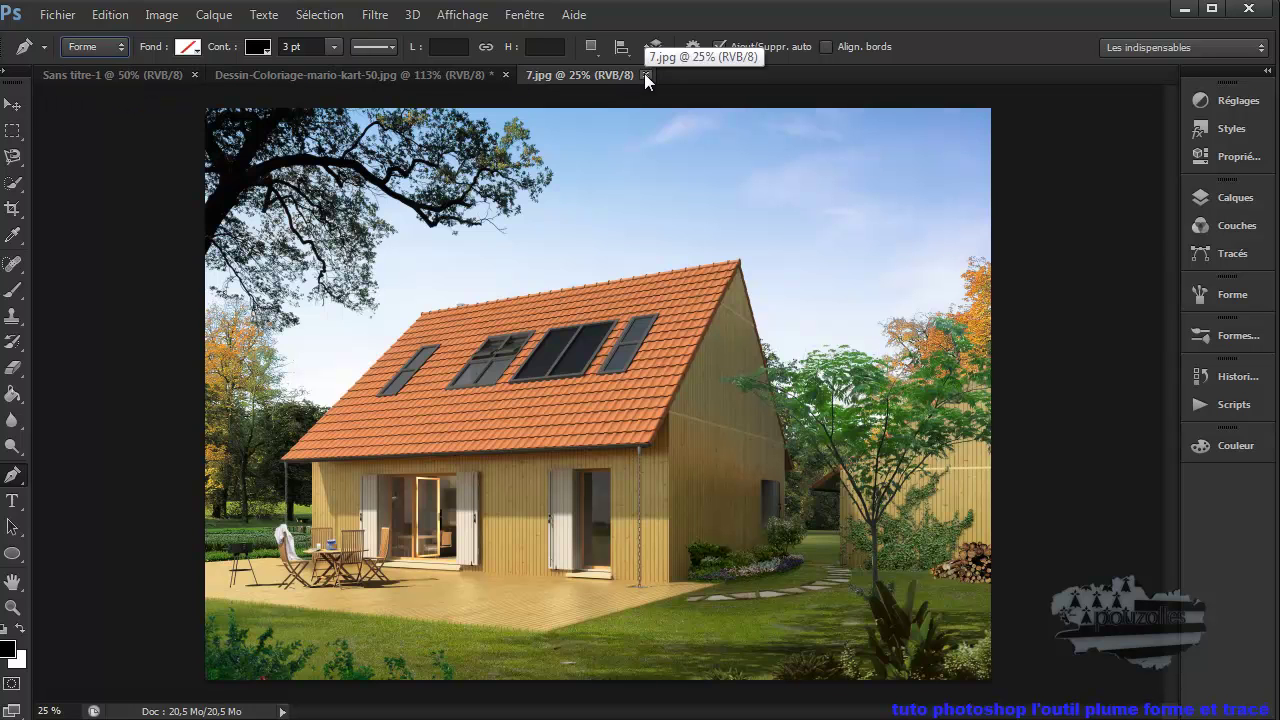
pyautogui.click(645, 75)
pyautogui.click(92, 47)
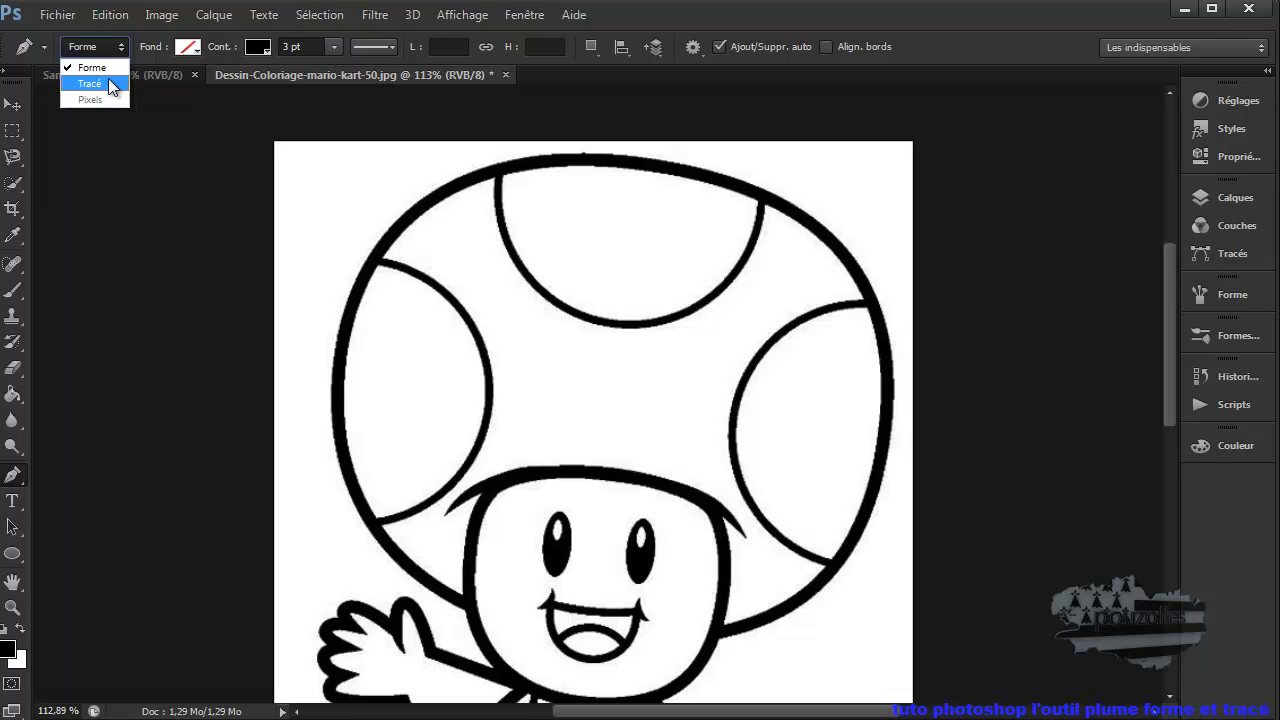
pyautogui.click(99, 42)
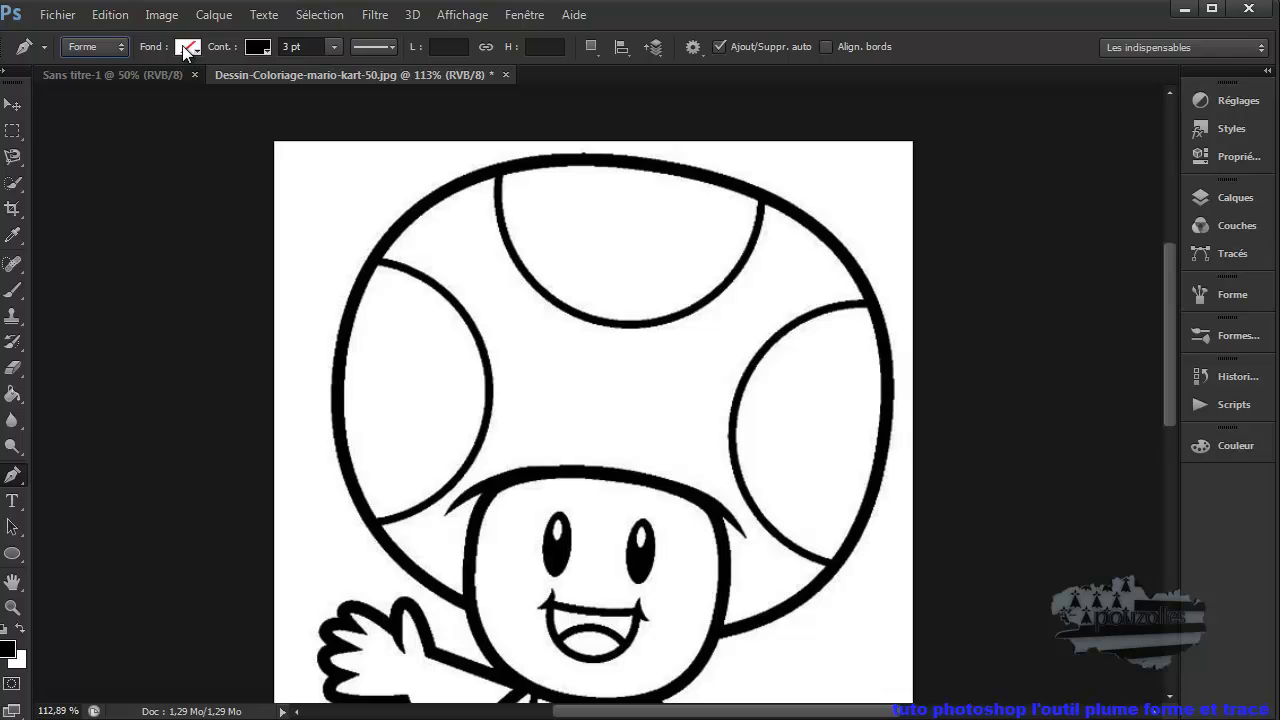
# Step: Set the Pen shape fill to no colour after trying solid, gradient and pattern fills
pyautogui.click(182, 45)
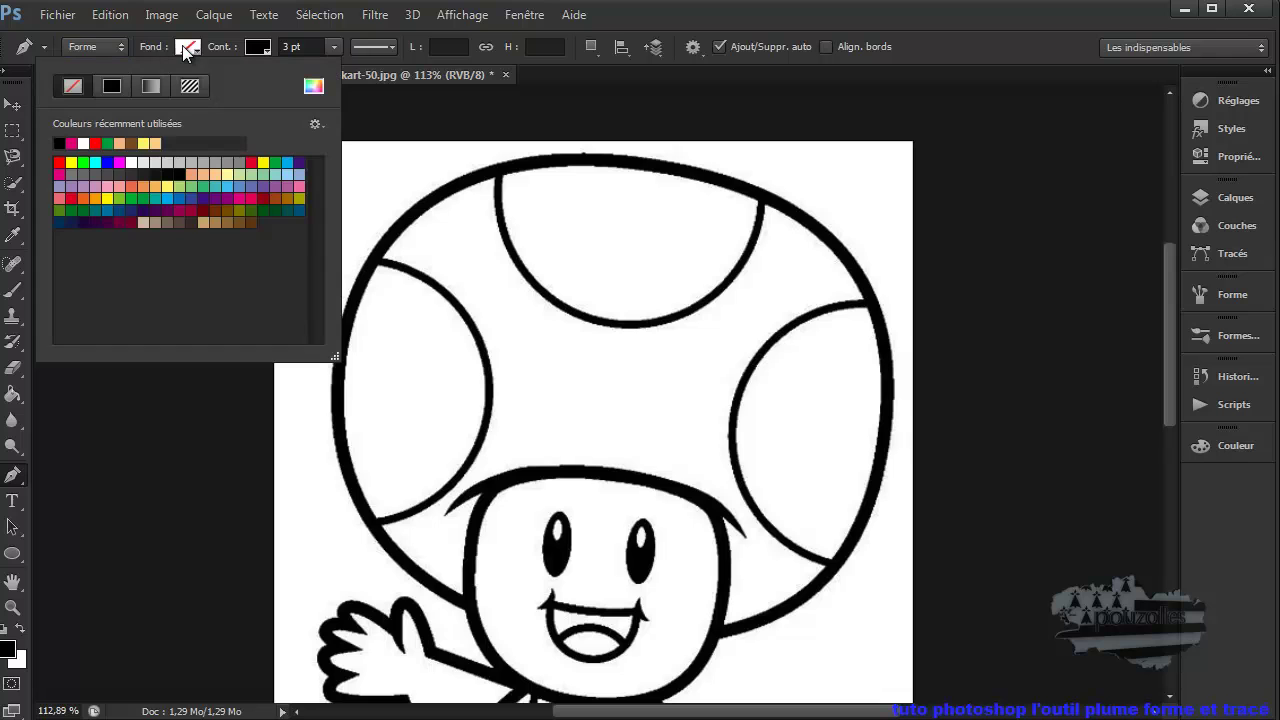
pyautogui.click(68, 90)
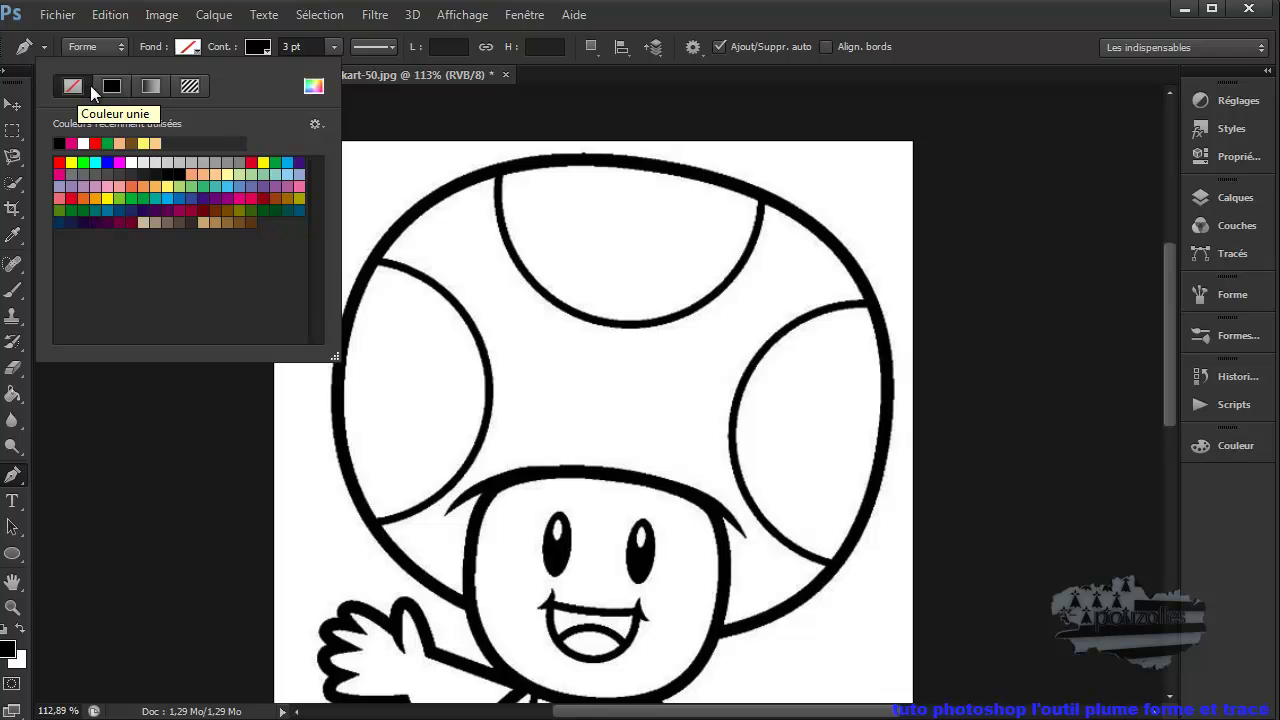
pyautogui.click(112, 87)
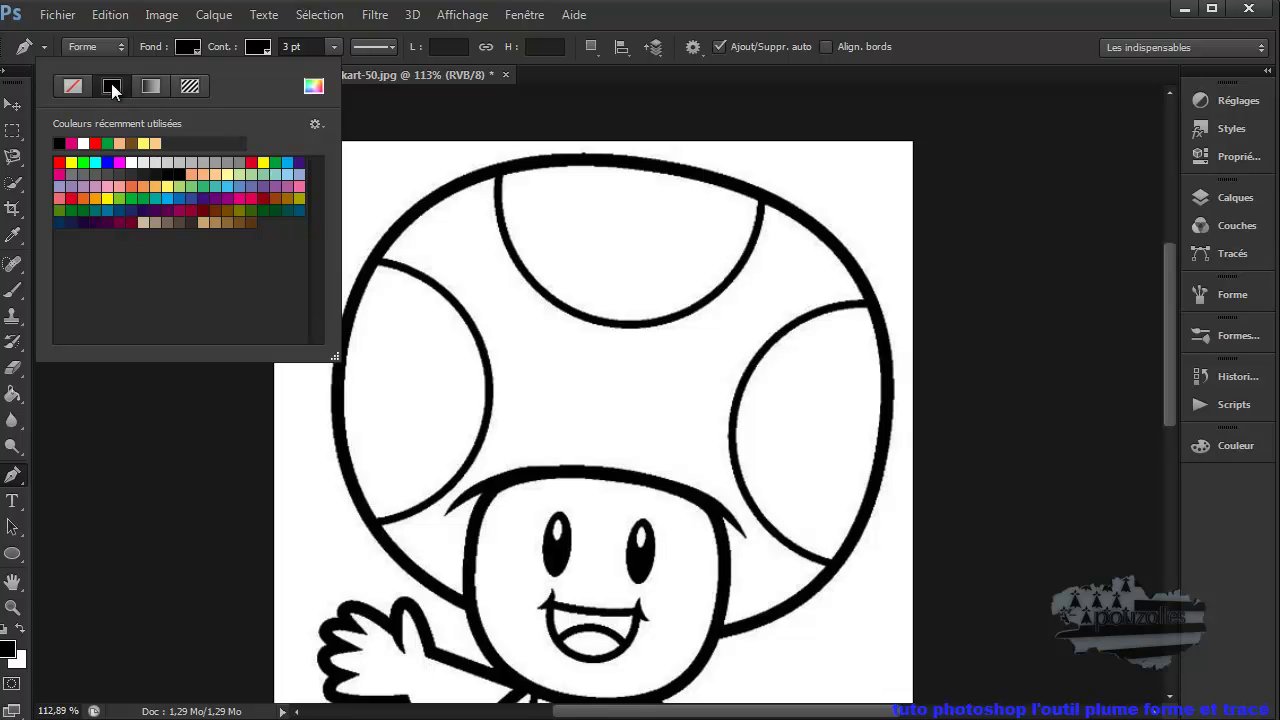
pyautogui.click(148, 86)
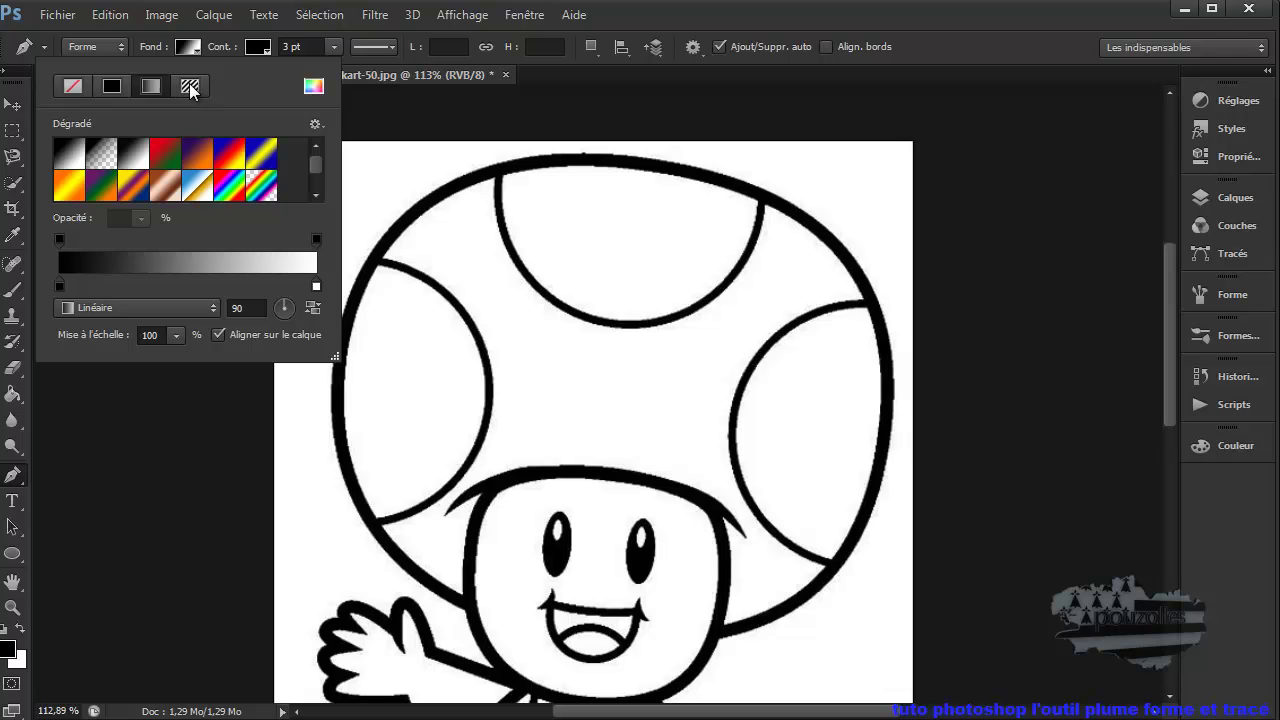
pyautogui.click(190, 87)
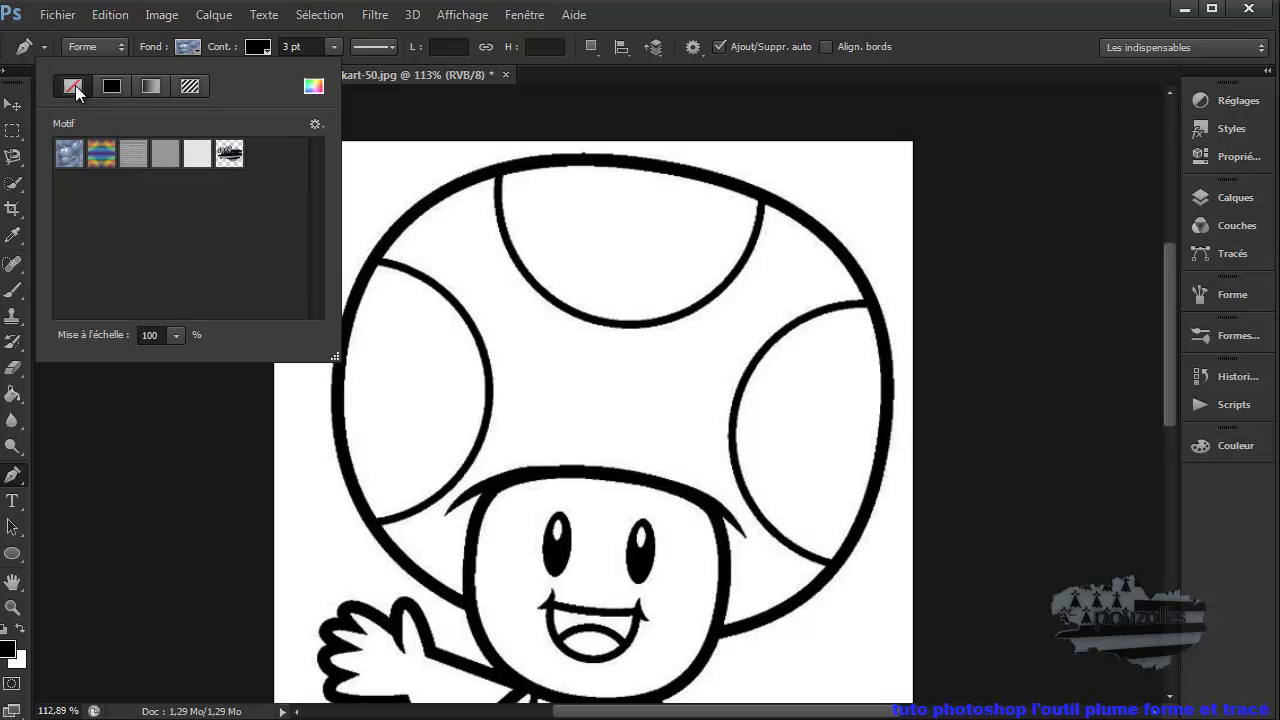
pyautogui.click(75, 85)
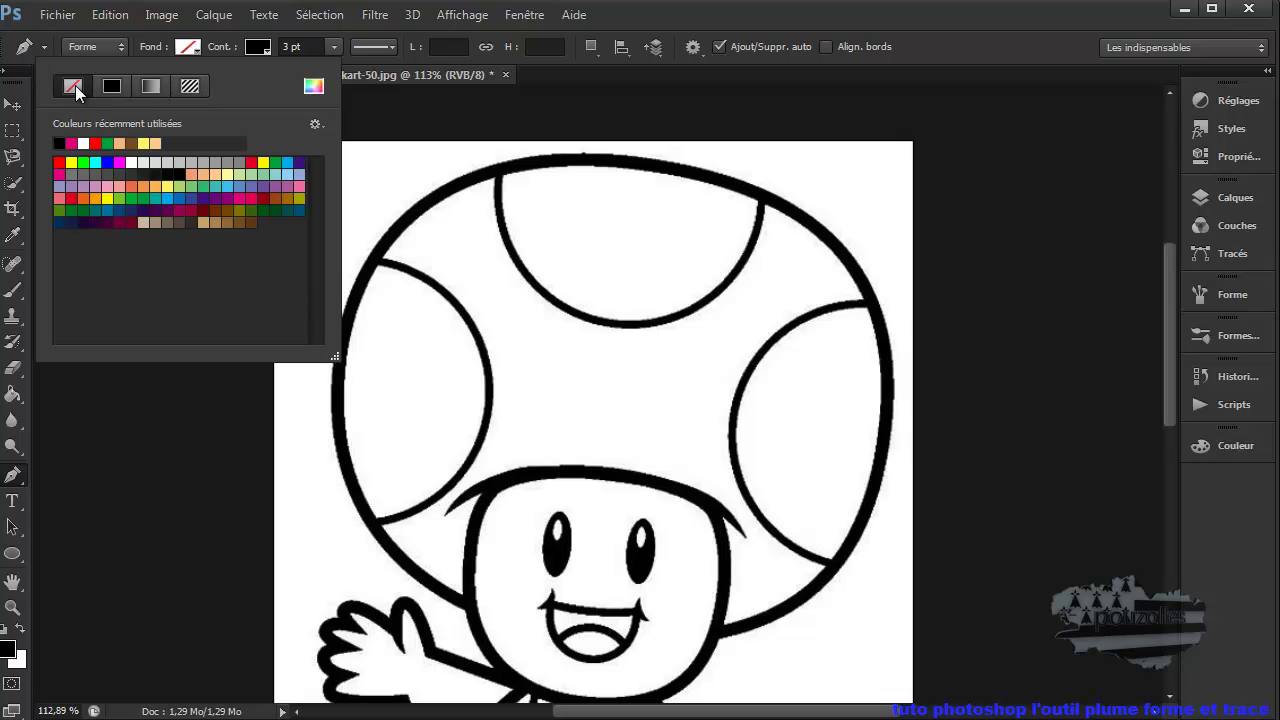
pyautogui.click(256, 46)
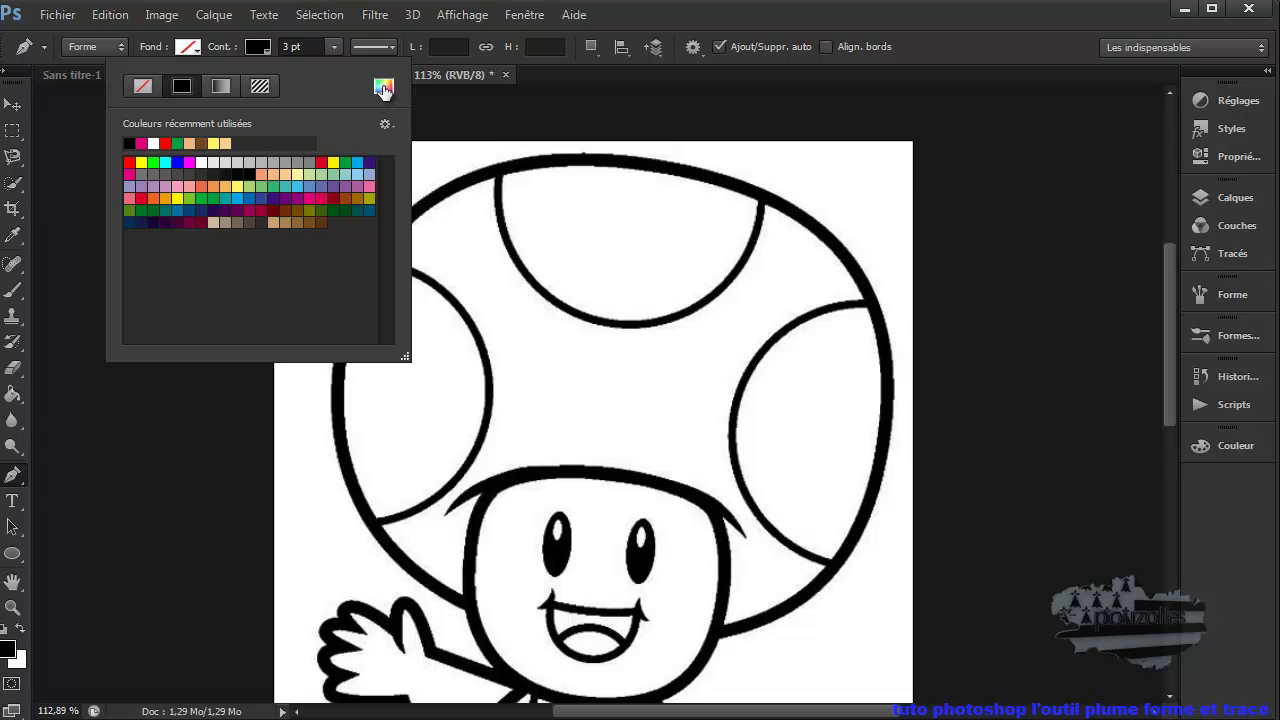
# Step: Pick the pinkish red d76767 as the shape stroke colour in the colour picker
pyautogui.click(383, 90)
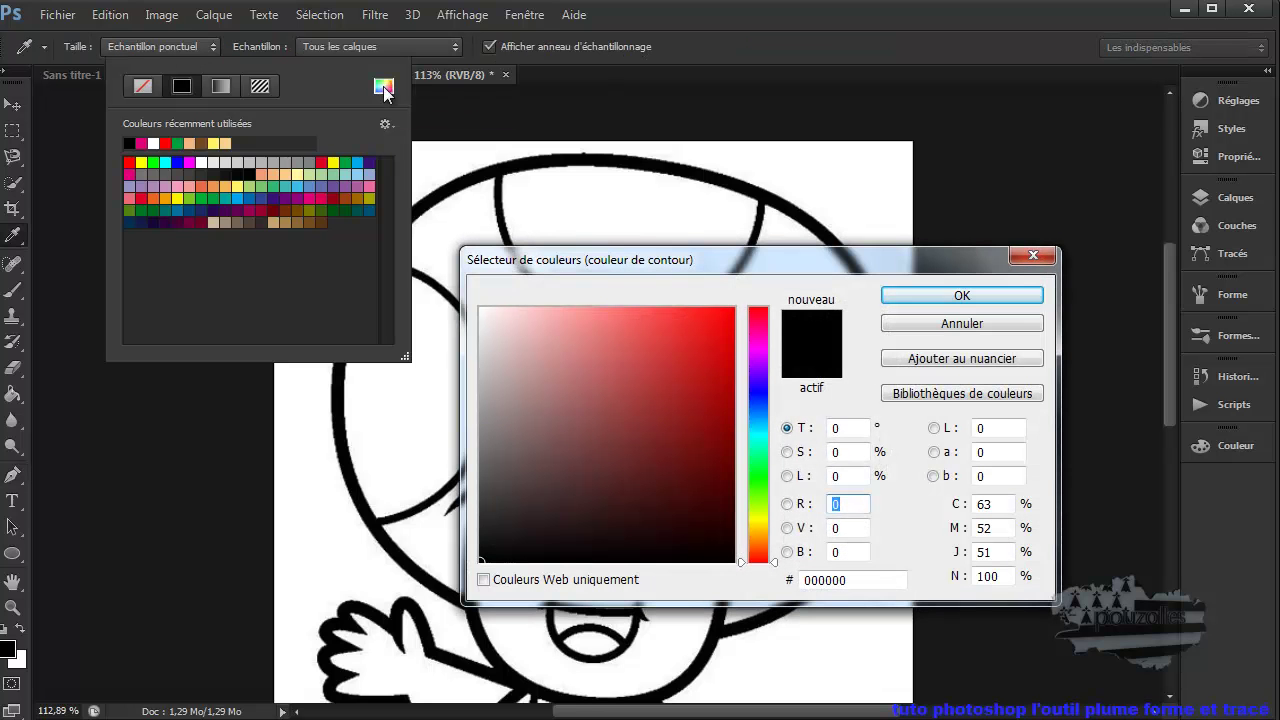
pyautogui.moveTo(633, 469); pyautogui.dragTo(612, 347)
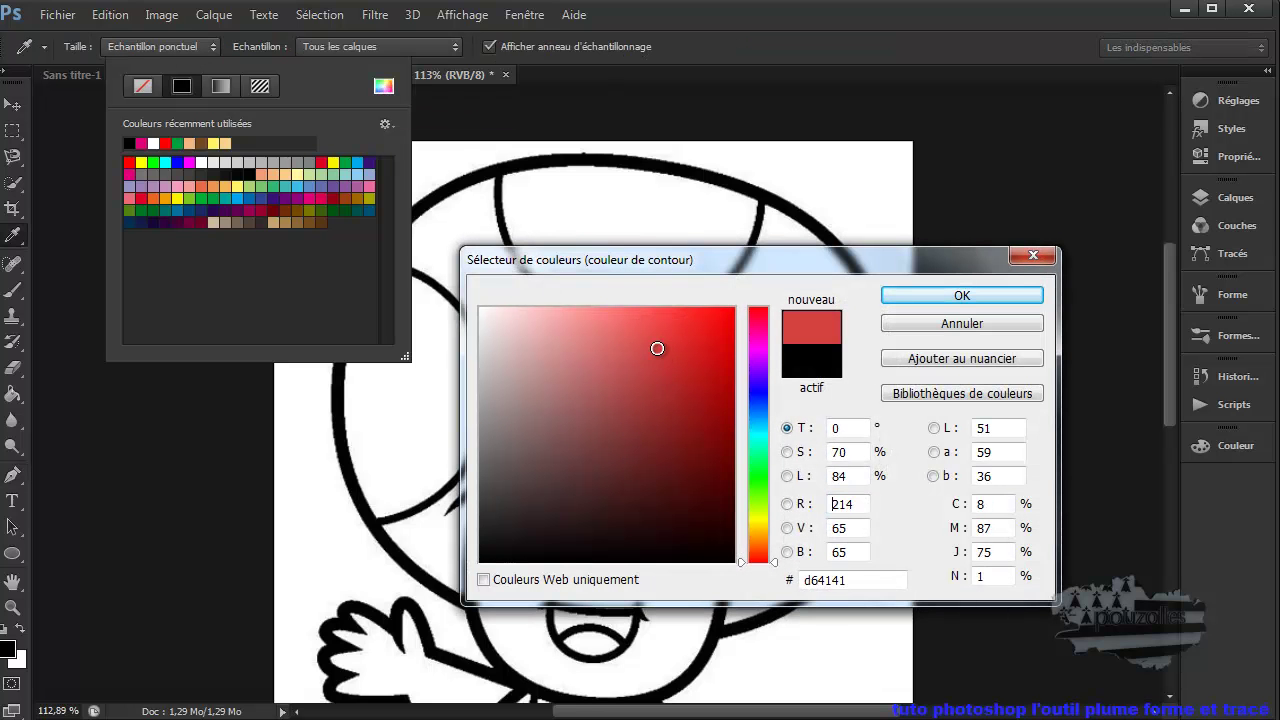
pyautogui.click(951, 292)
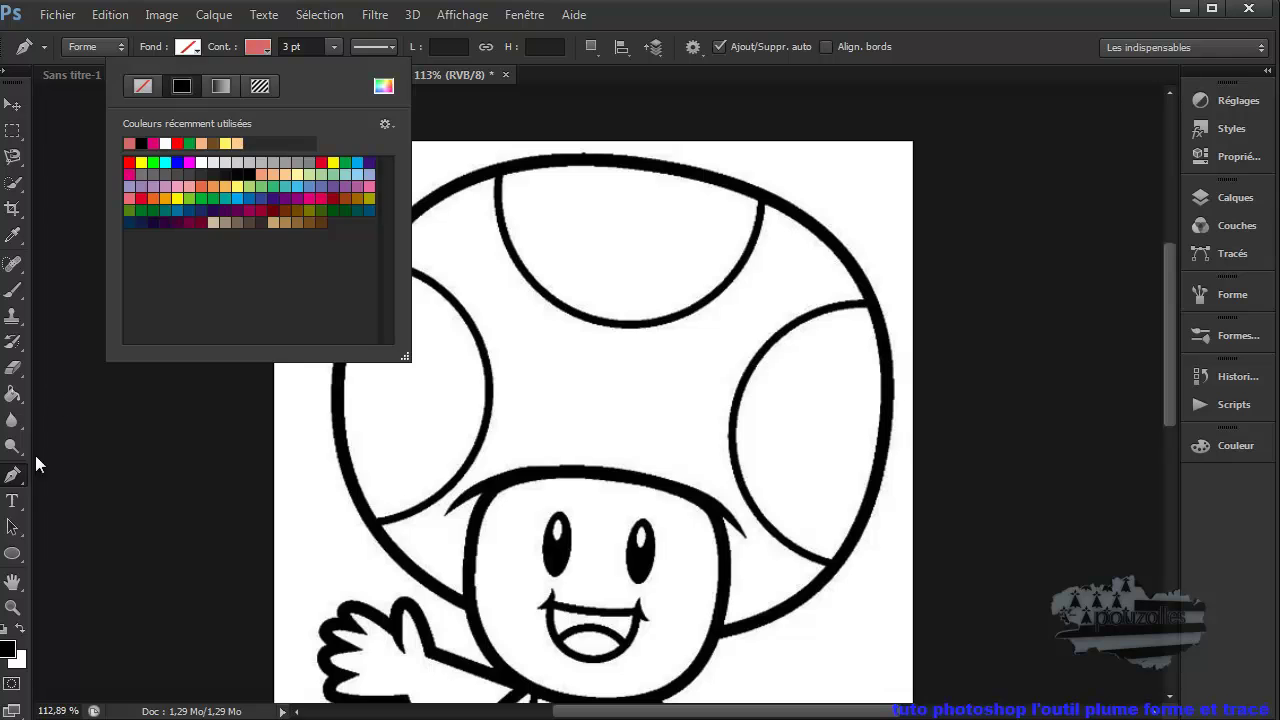
pyautogui.click(13, 535)
pyautogui.click(11, 531)
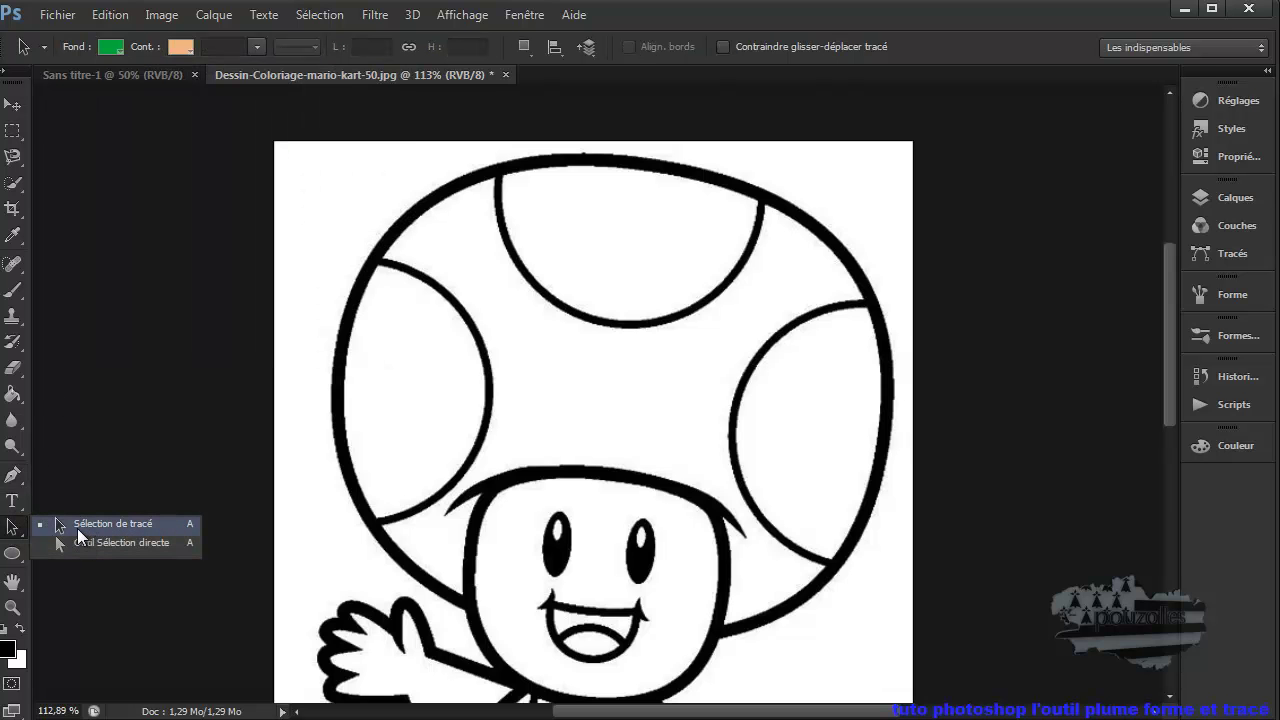
# Step: Set the Pen shape stroke to black with a 3 pt width
pyautogui.click(12, 476)
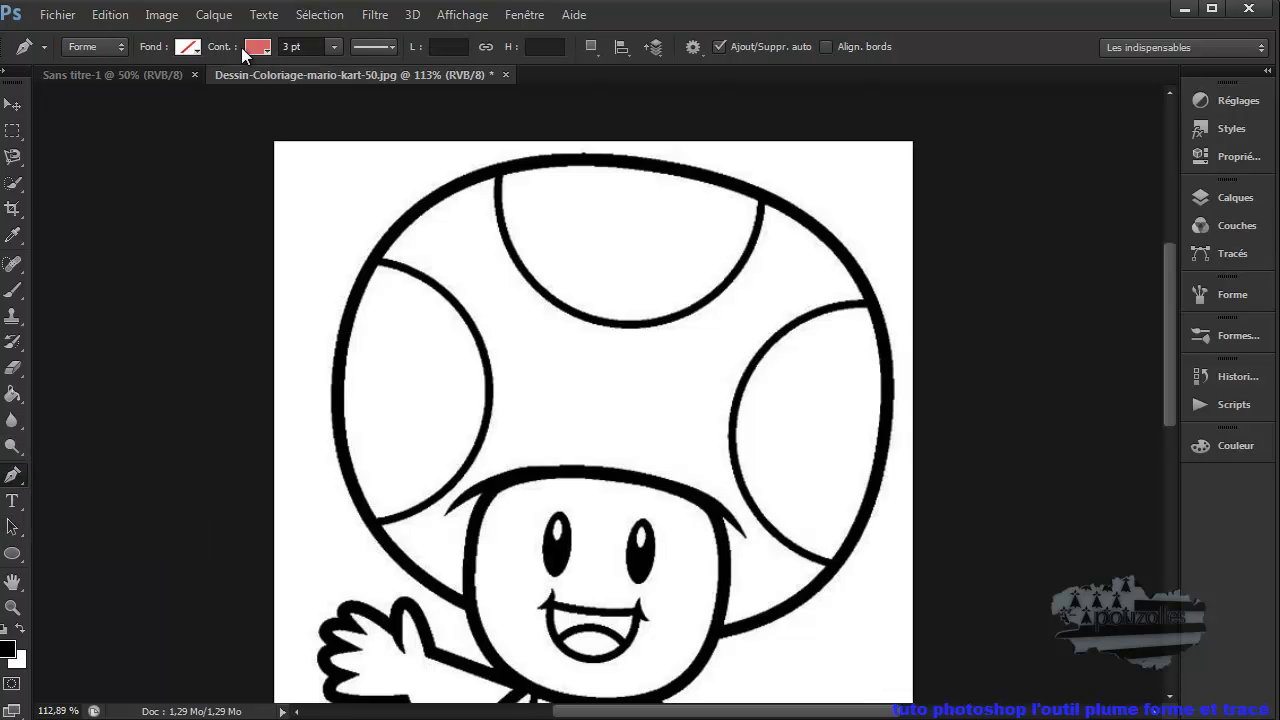
pyautogui.click(258, 48)
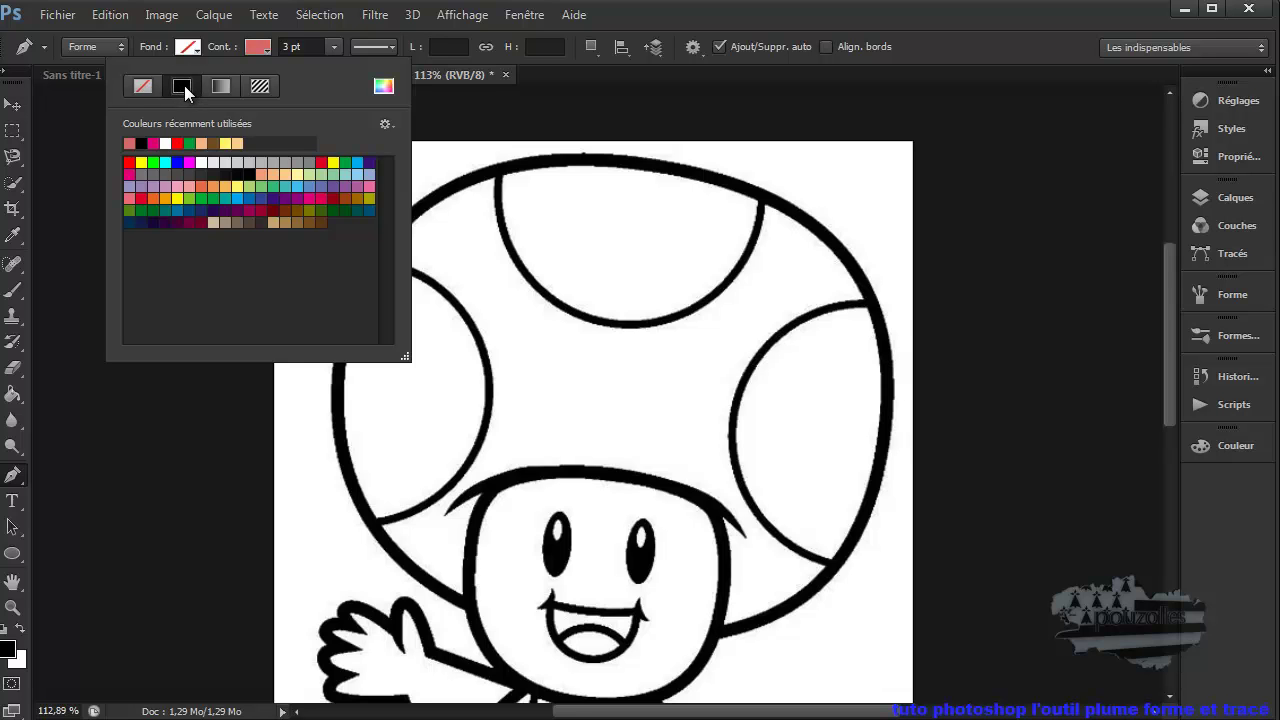
pyautogui.click(143, 144)
pyautogui.click(333, 45)
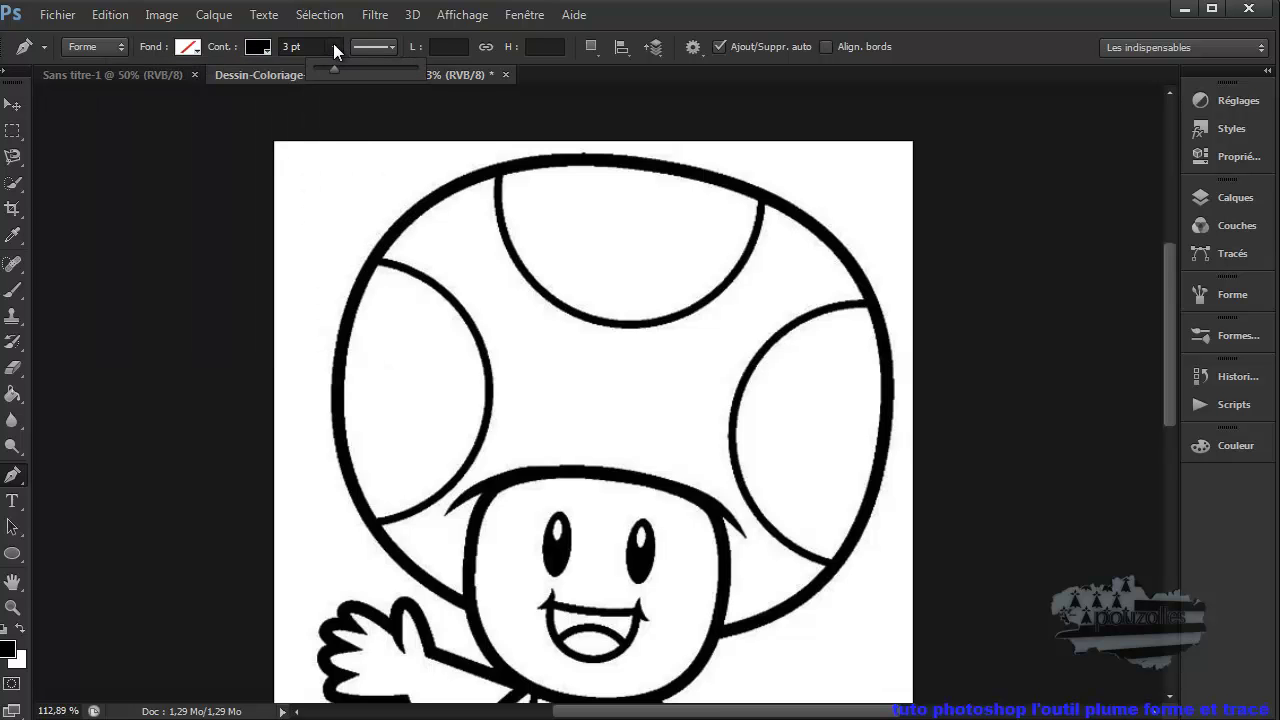
pyautogui.click(333, 45)
pyautogui.click(336, 49)
pyautogui.moveTo(334, 70)
pyautogui.mouseDown()
pyautogui.moveTo(358, 70)
pyautogui.moveTo(333, 71)
pyautogui.mouseUp()
pyautogui.click(317, 45)
pyautogui.moveTo(317, 45); pyautogui.dragTo(270, 45)
pyautogui.write('3')
pyautogui.press('Return')
# Step: Check the stroke style options, keeping a solid line, then switch to the blank Sans titre-1 document
pyautogui.click(386, 46)
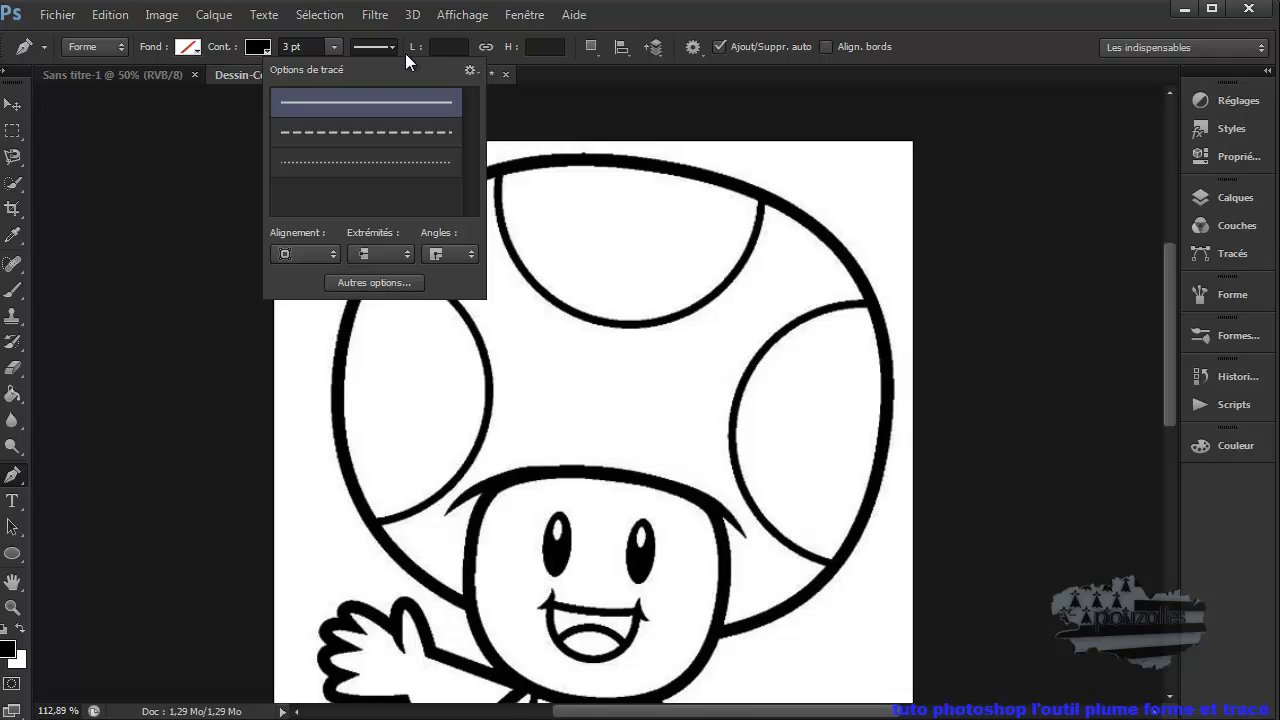
pyautogui.click(632, 22)
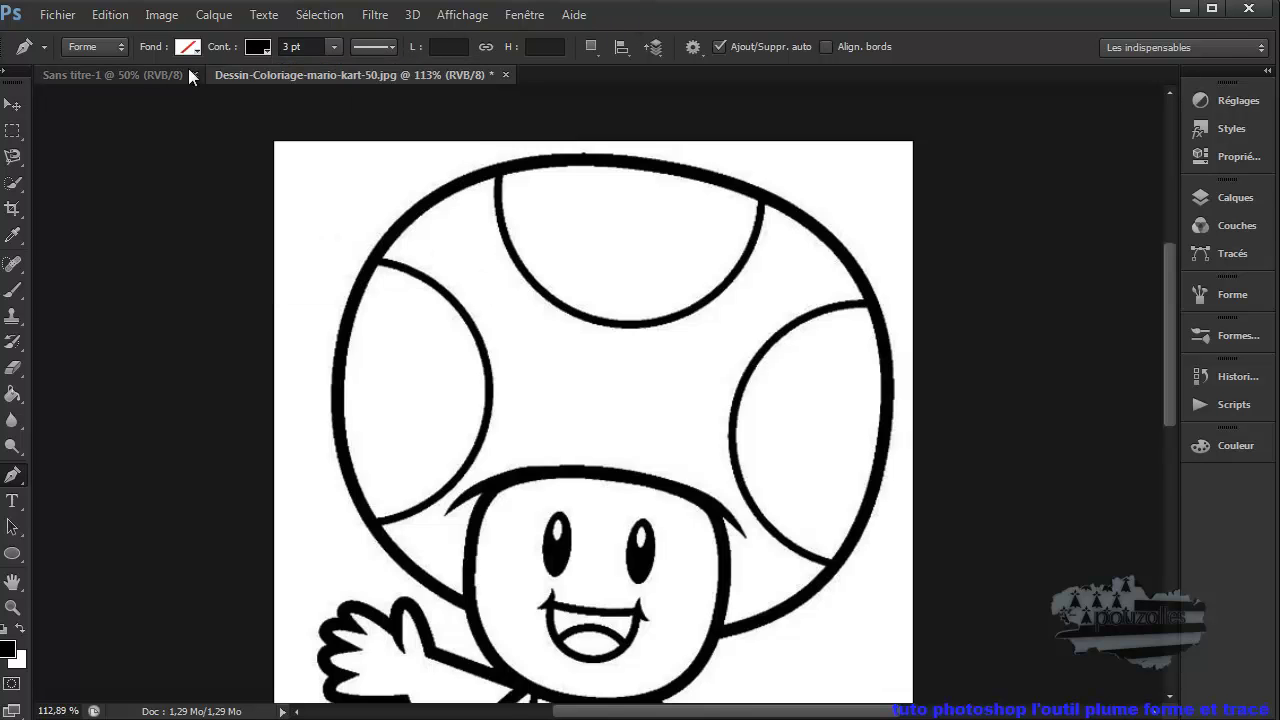
pyautogui.click(138, 73)
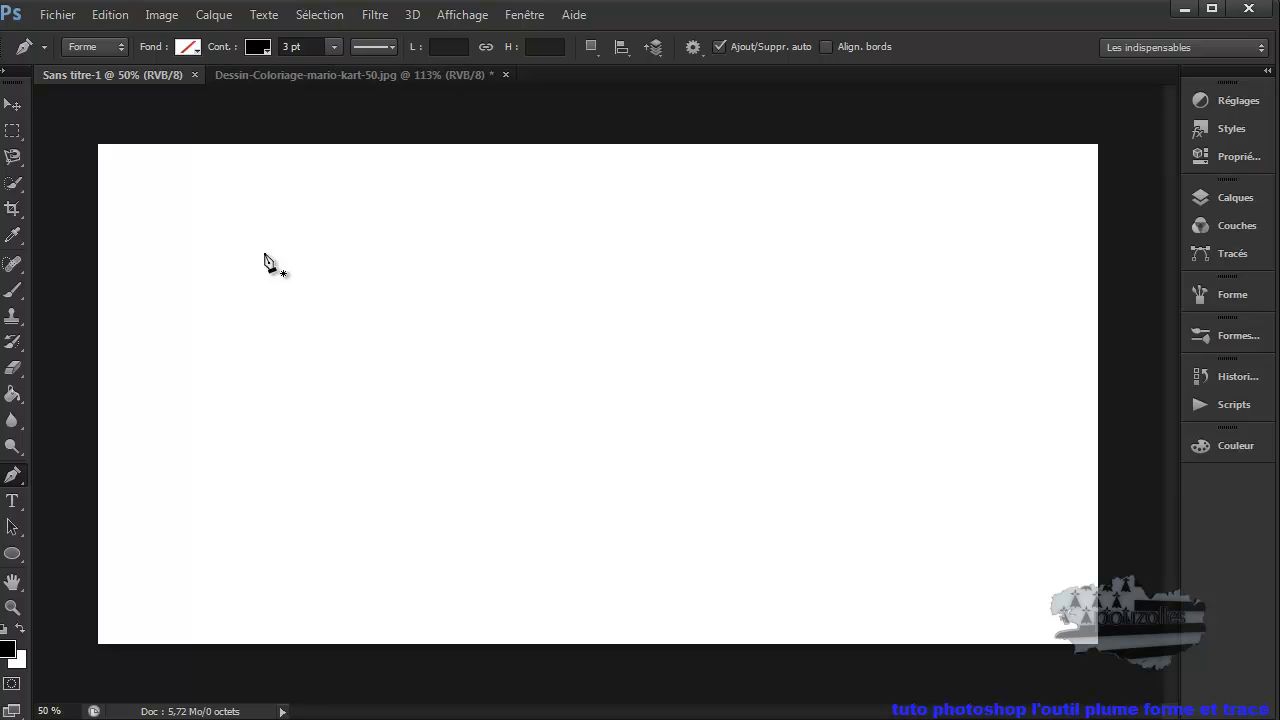
pyautogui.click(179, 345)
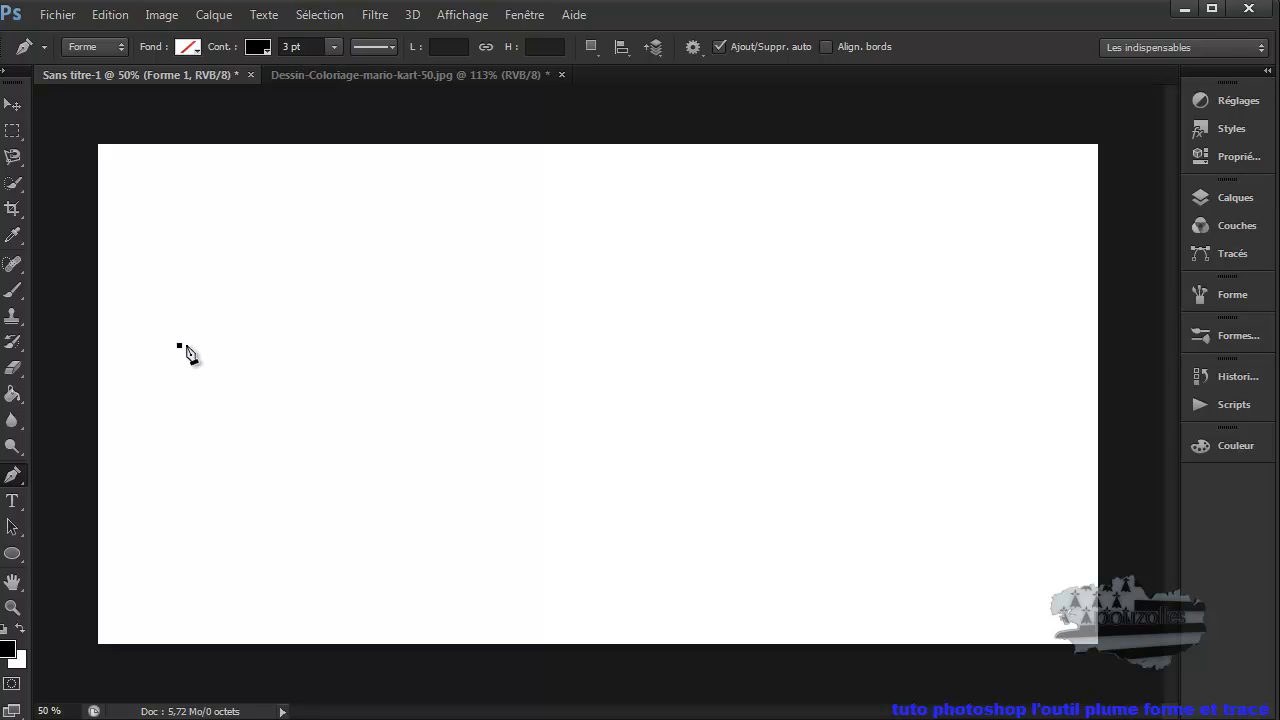
pyautogui.click(346, 229)
pyautogui.click(524, 325)
pyautogui.click(644, 224)
pyautogui.click(806, 340)
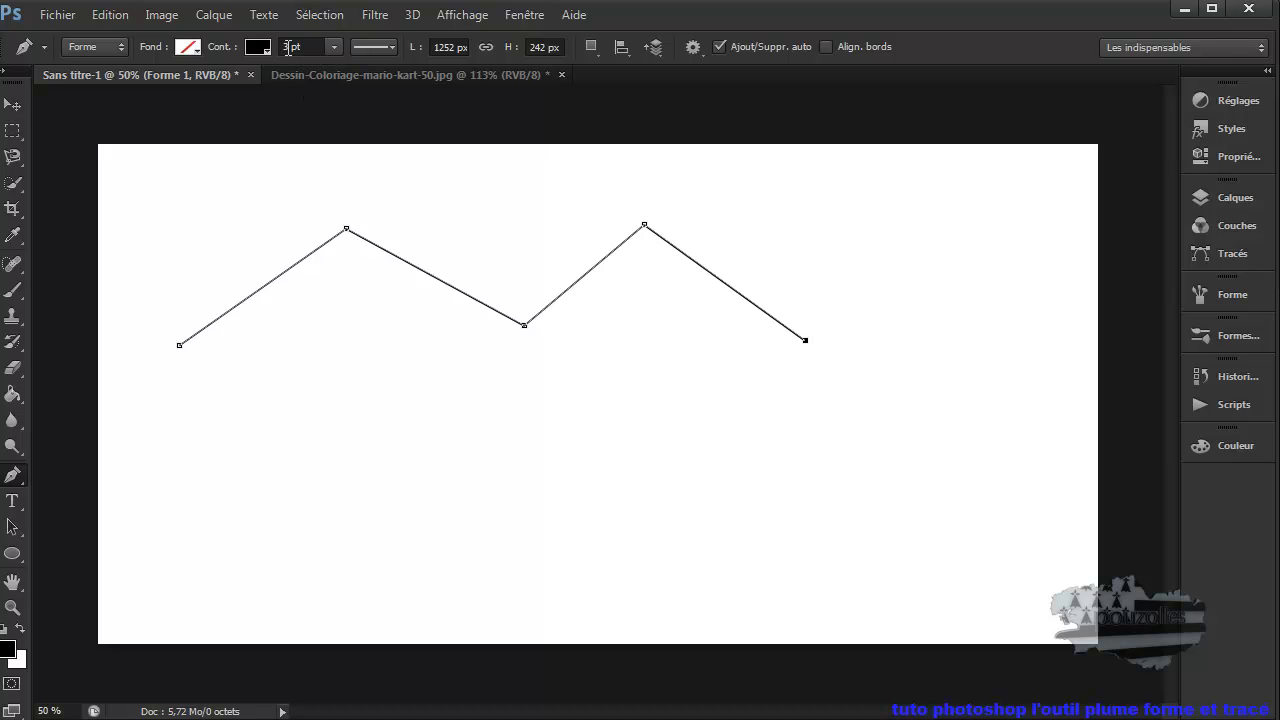
pyautogui.doubleClick(290, 46)
pyautogui.write('5')
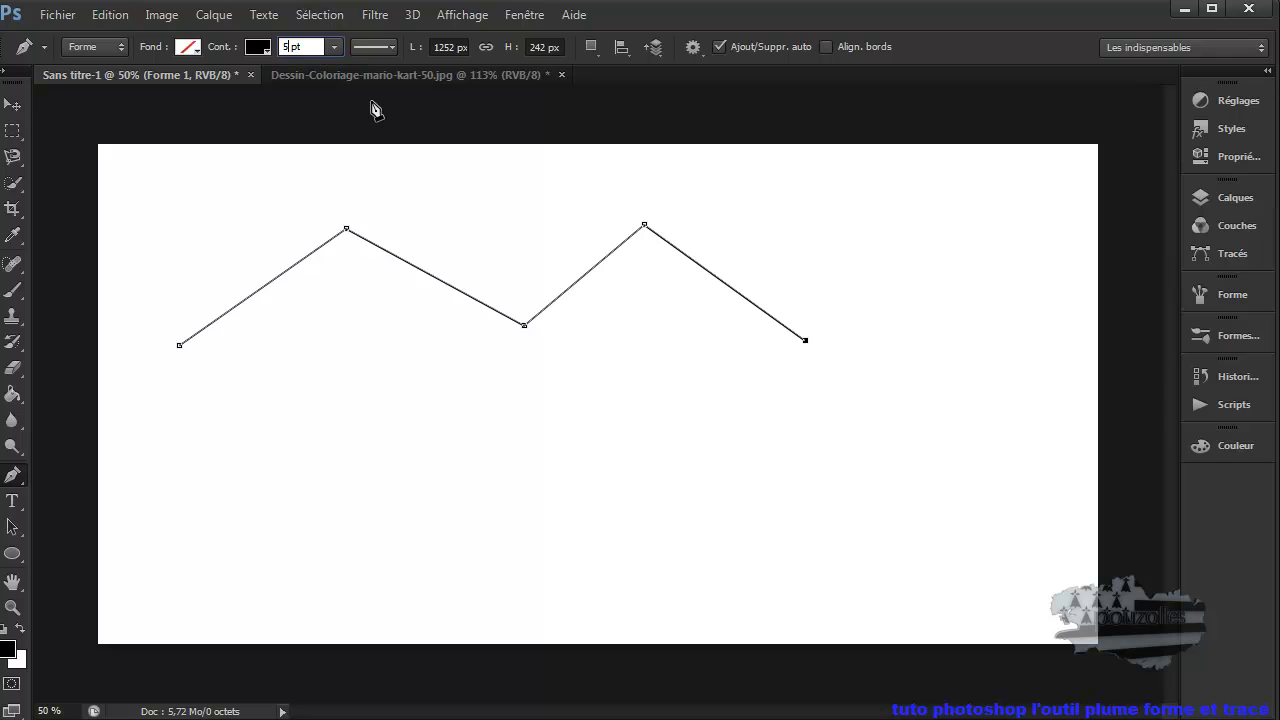
pyautogui.press('Return')
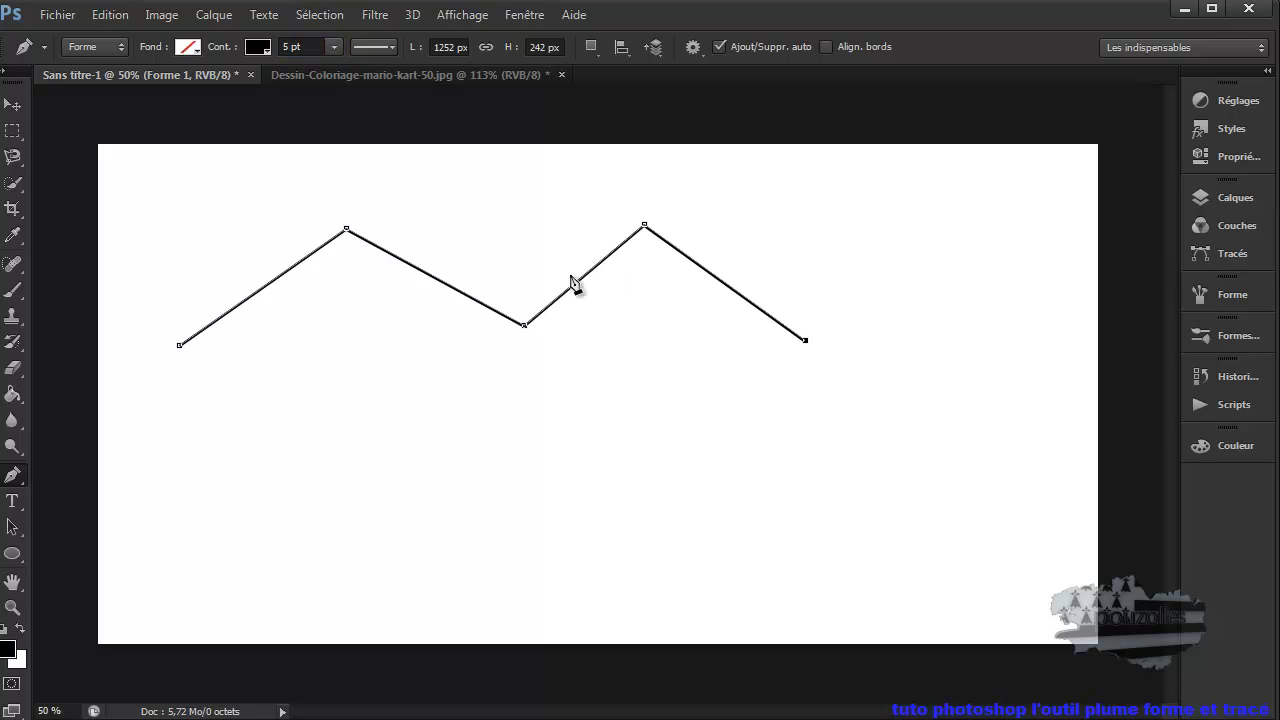
pyautogui.click(701, 524)
pyautogui.click(544, 426)
pyautogui.click(407, 579)
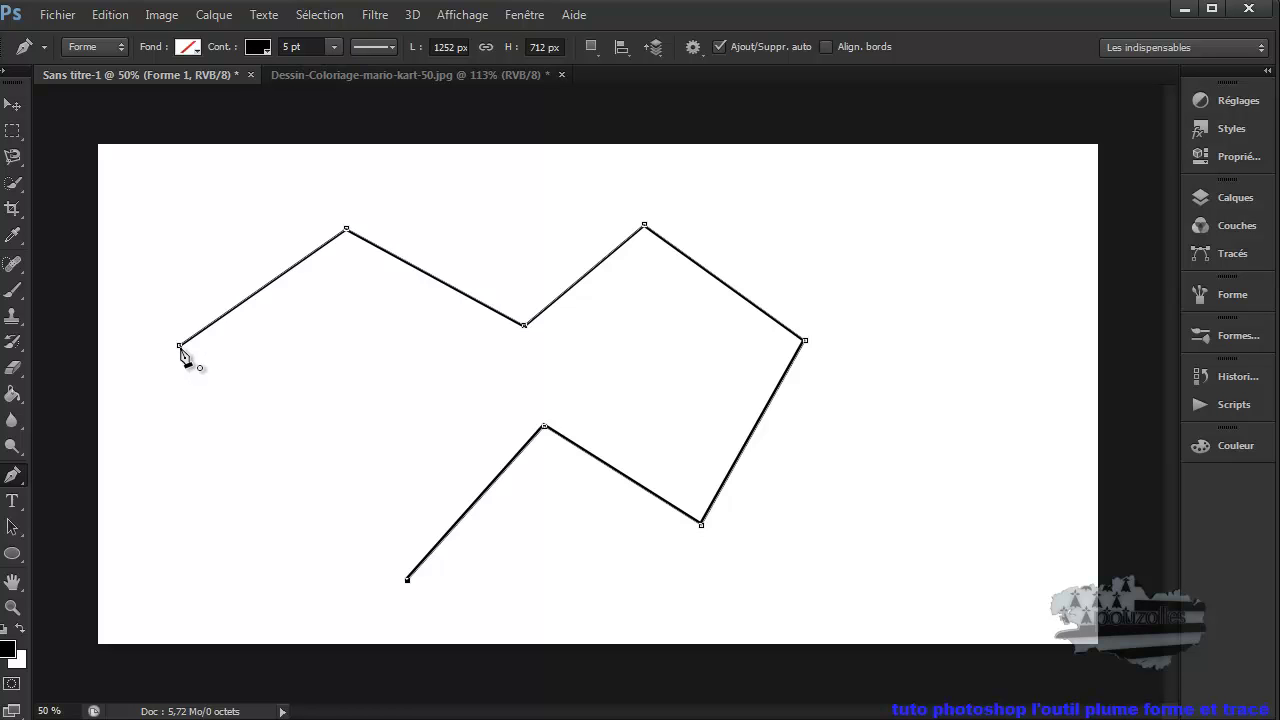
pyautogui.click(180, 346)
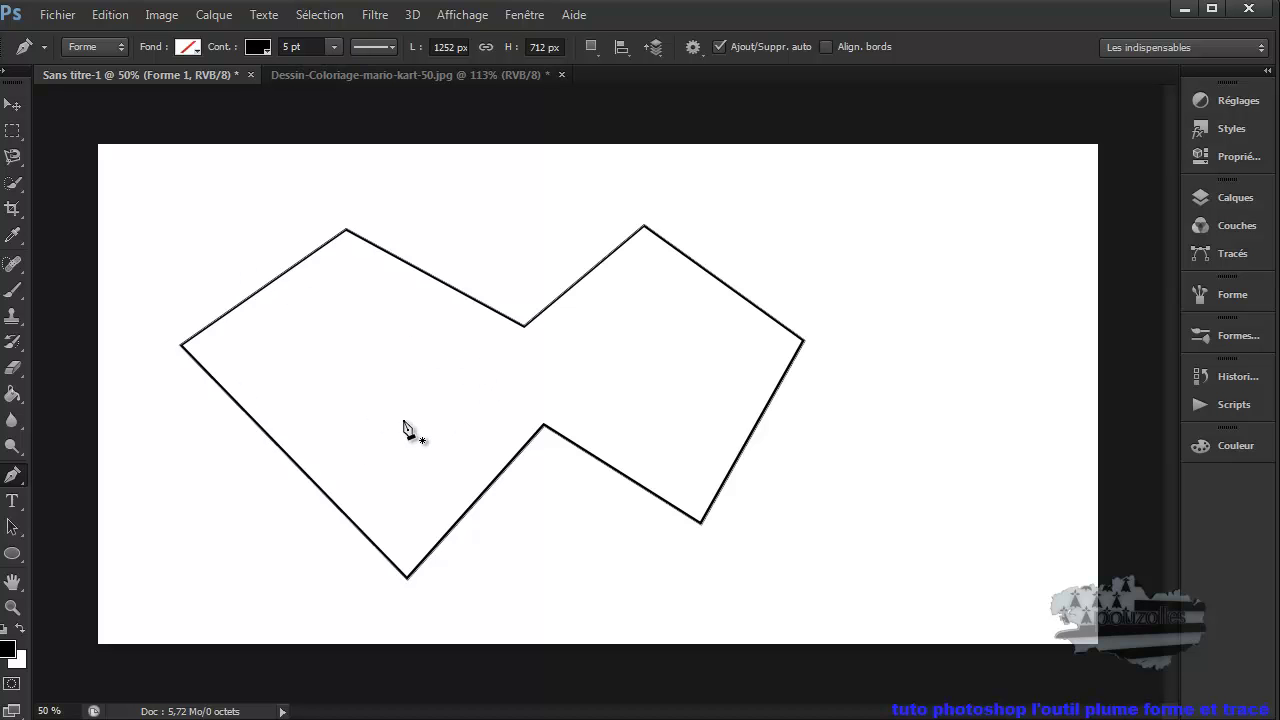
pyautogui.click(813, 231)
pyautogui.click(910, 374)
pyautogui.click(995, 241)
pyautogui.click(913, 178)
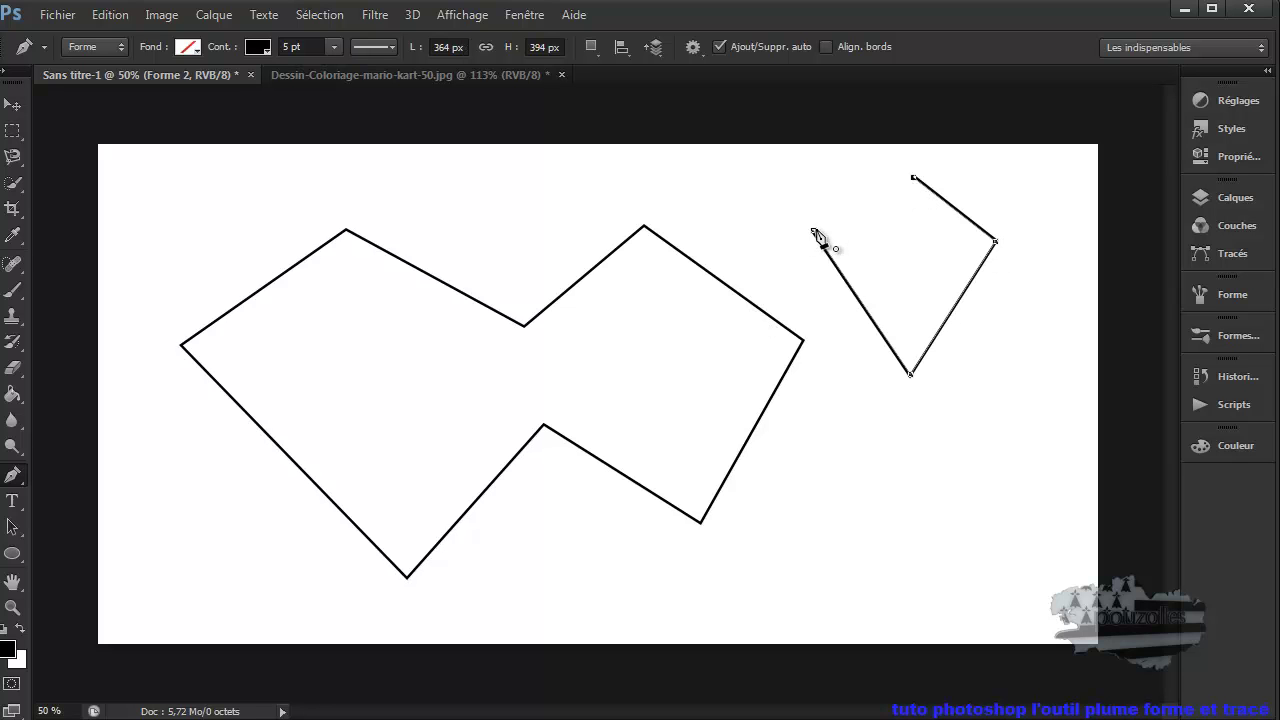
pyautogui.click(813, 231)
pyautogui.press('Delete')
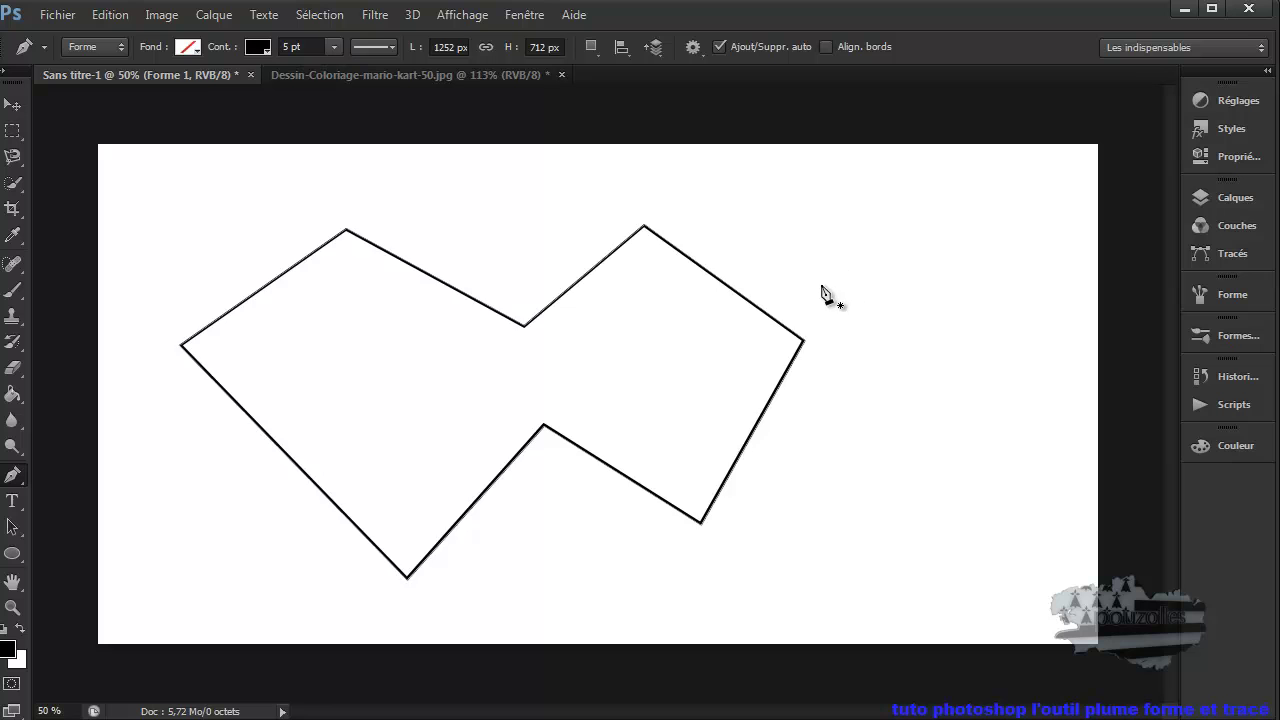
pyautogui.press('Delete')
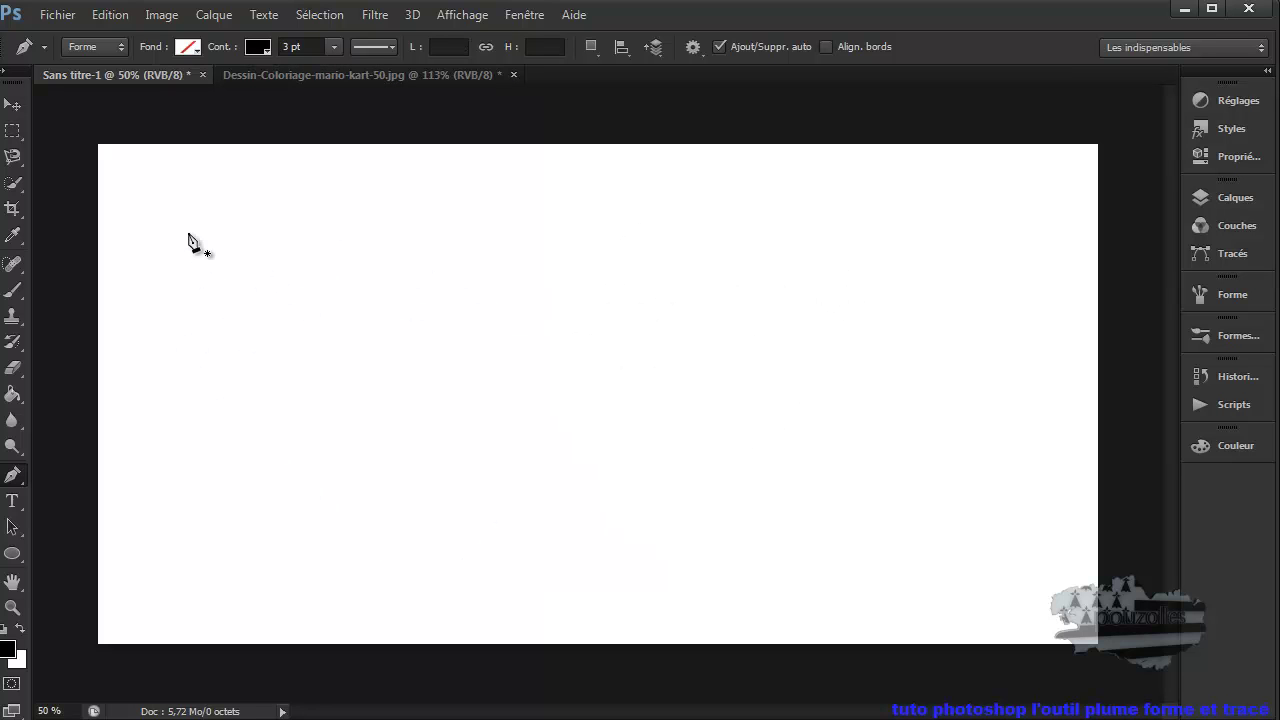
# Step: Draw a trial seven-anchor zigzag that crosses itself, then delete it with Backspace
pyautogui.click(180, 222)
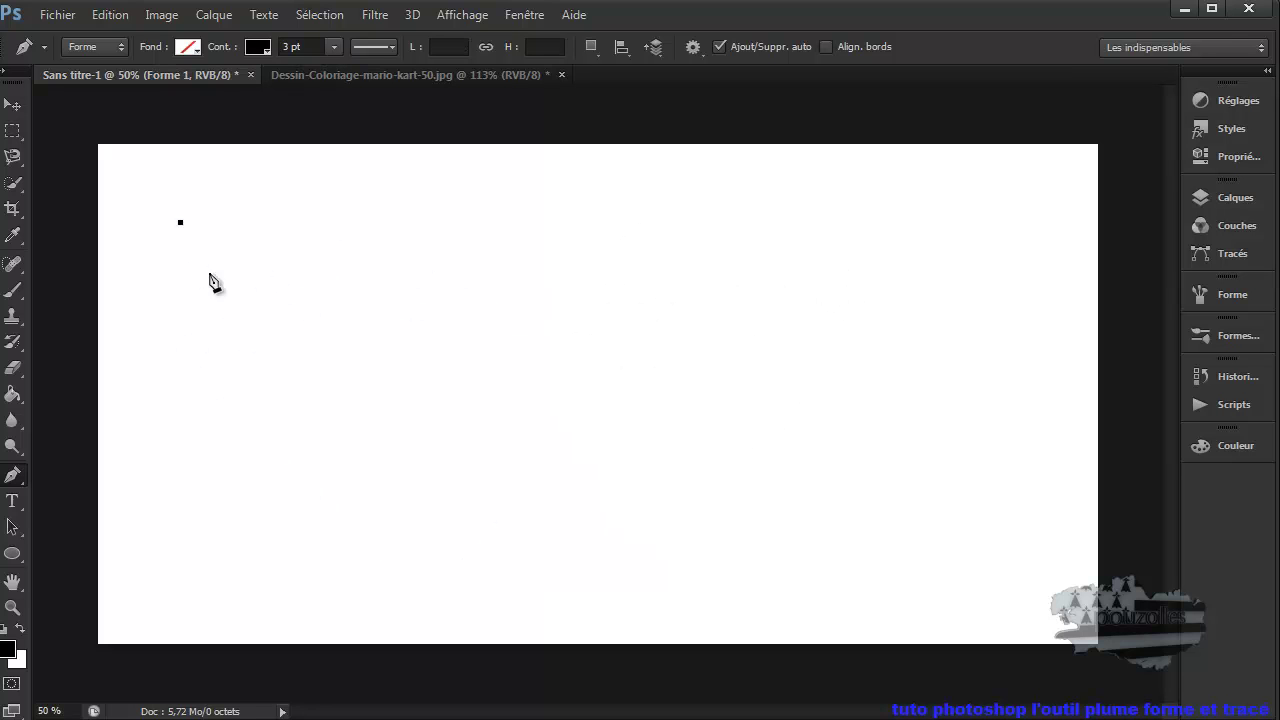
pyautogui.click(296, 357)
pyautogui.click(410, 245)
pyautogui.click(503, 357)
pyautogui.click(675, 230)
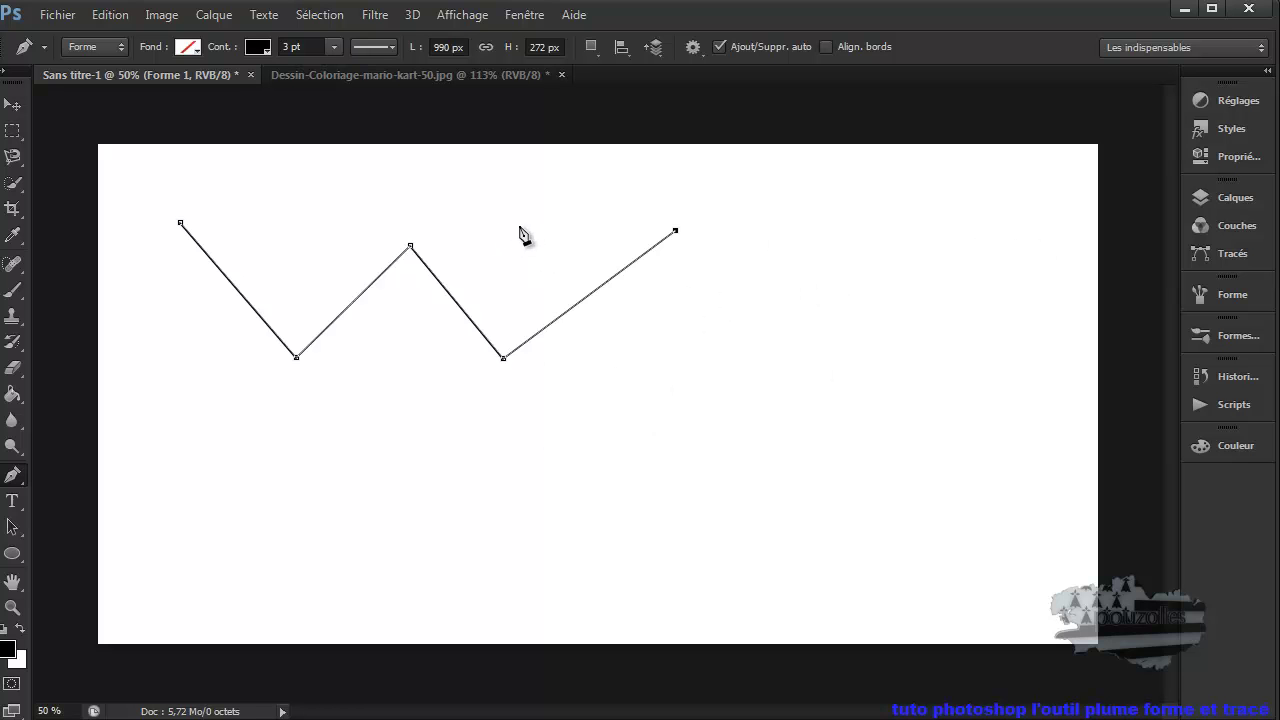
pyautogui.click(498, 220)
pyautogui.click(659, 361)
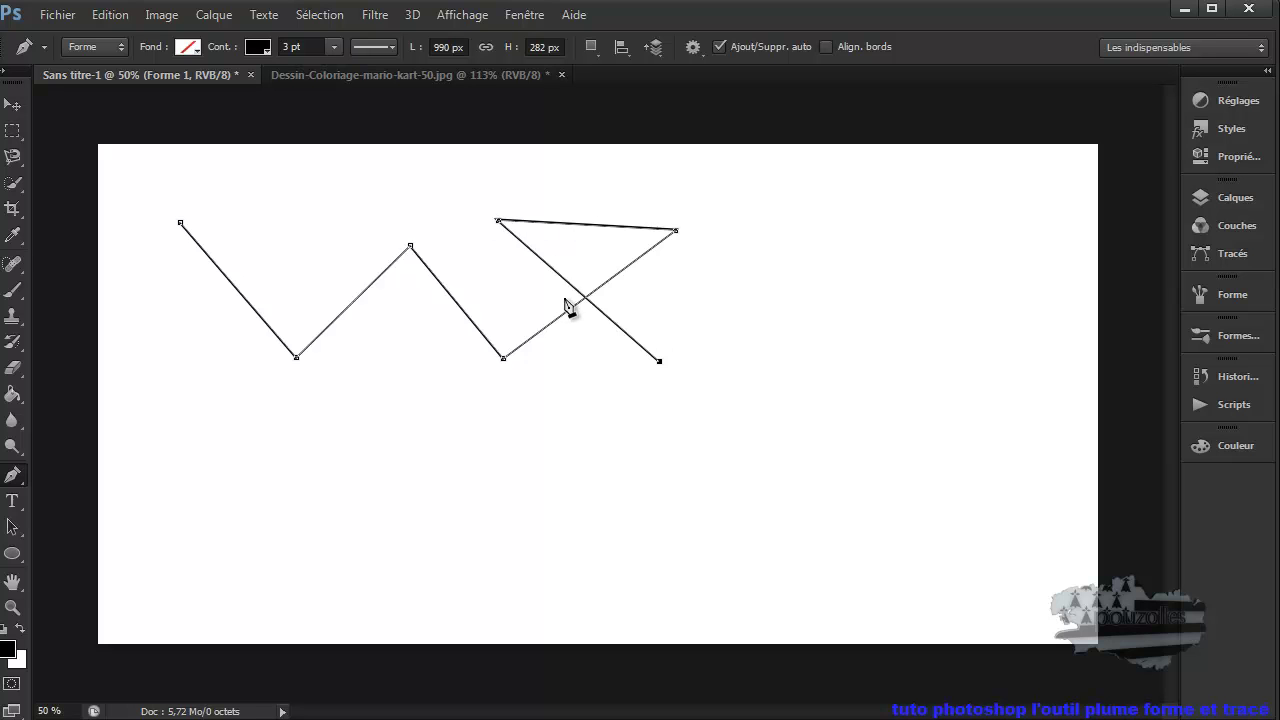
pyautogui.press('BackSpace')
pyautogui.press('BackSpace')
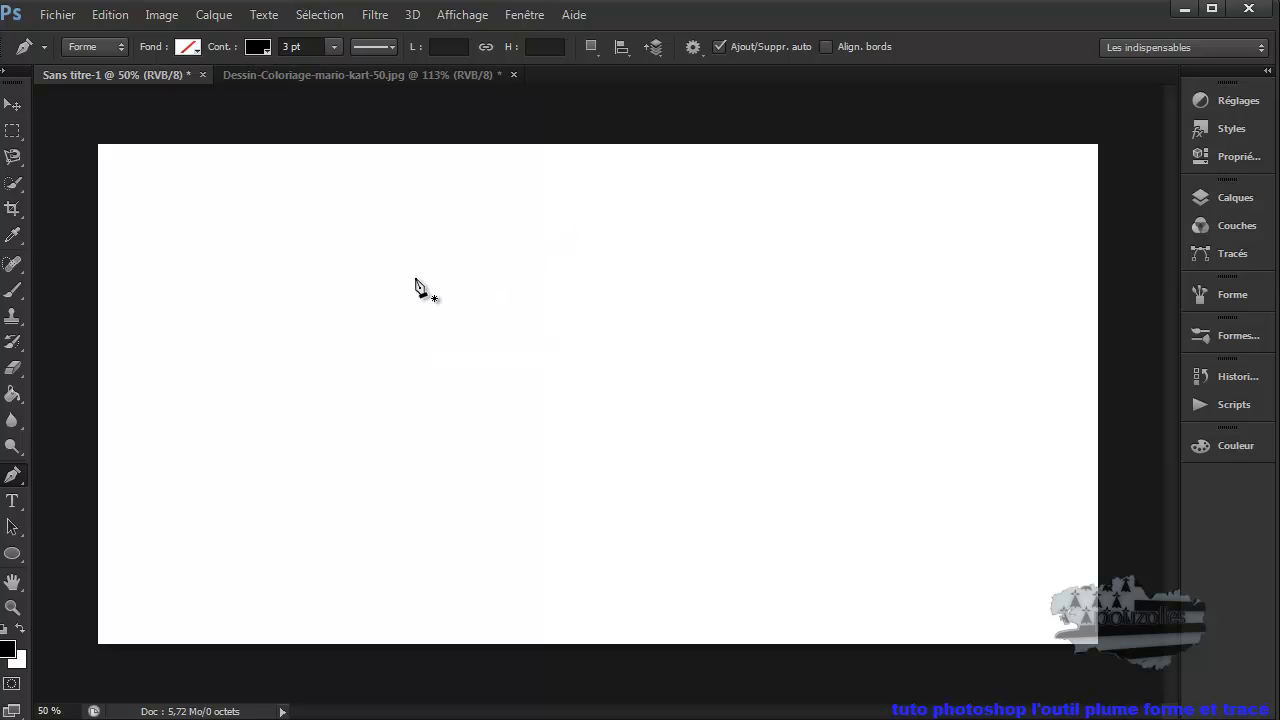
# Step: Draw a five-anchor W zigzag across the upper left of the canvas
pyautogui.click(169, 223)
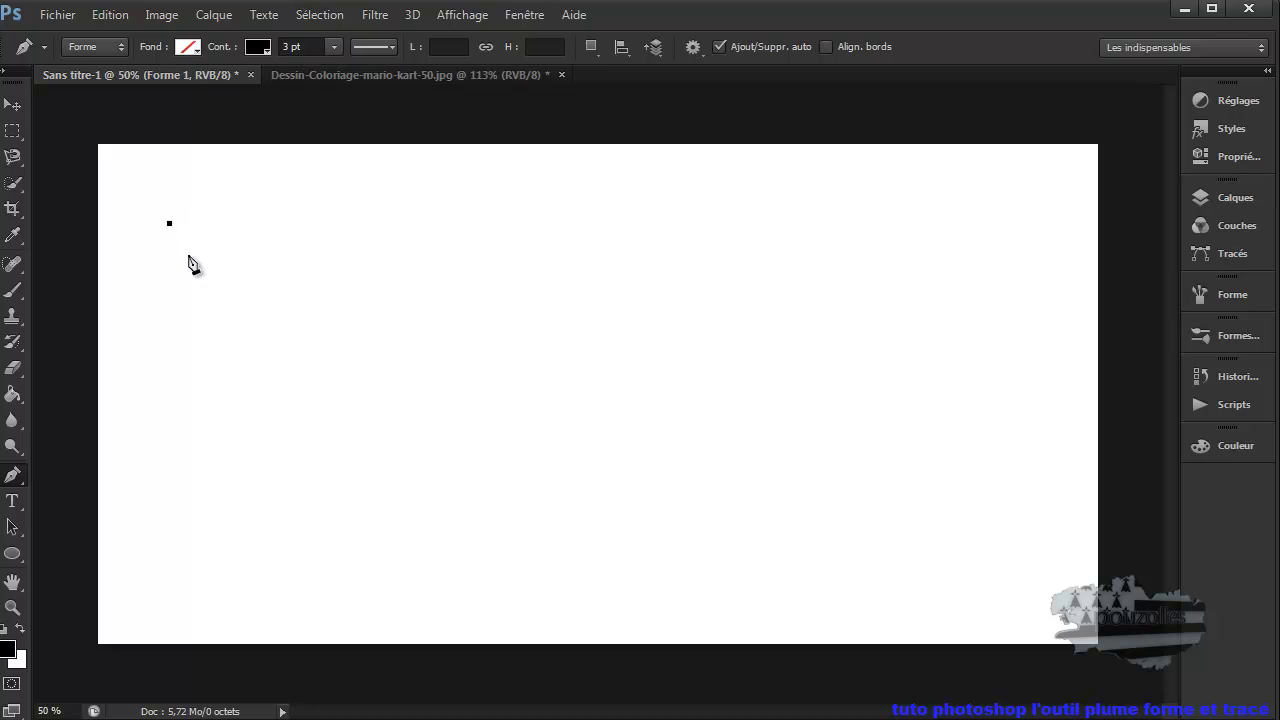
pyautogui.click(284, 376)
pyautogui.click(408, 229)
pyautogui.click(514, 383)
pyautogui.click(616, 235)
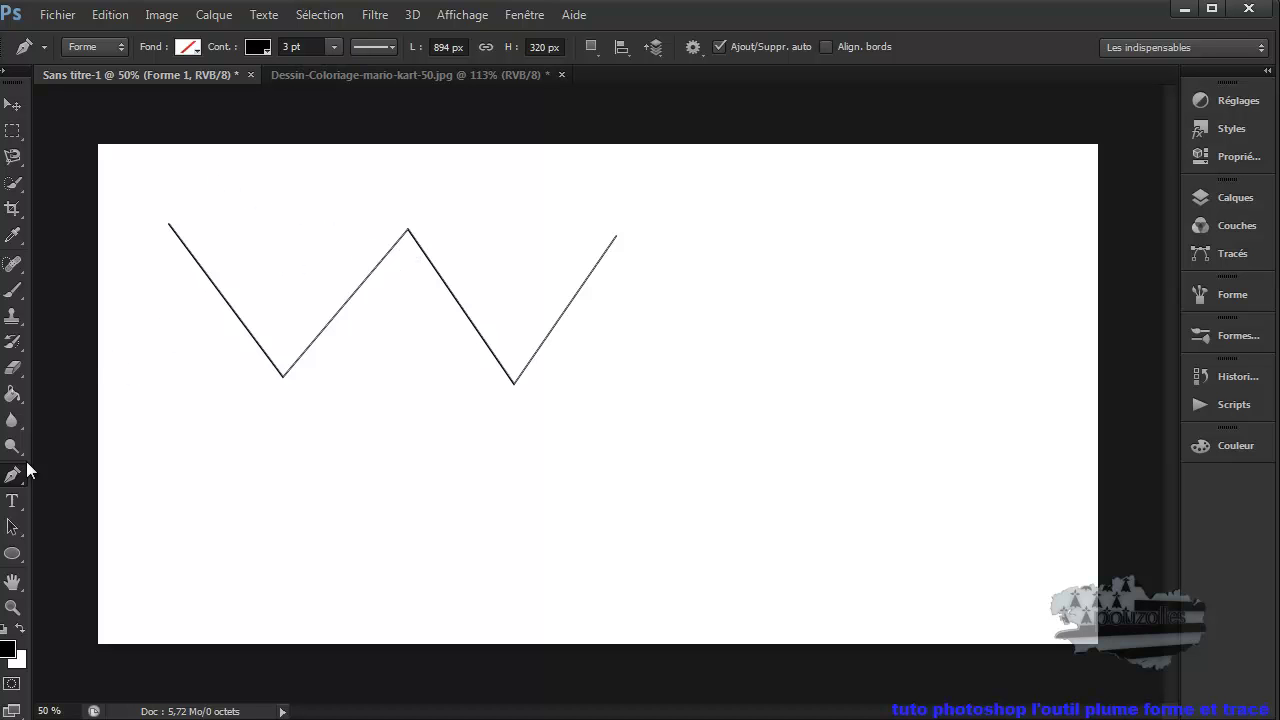
pyautogui.click(12, 528)
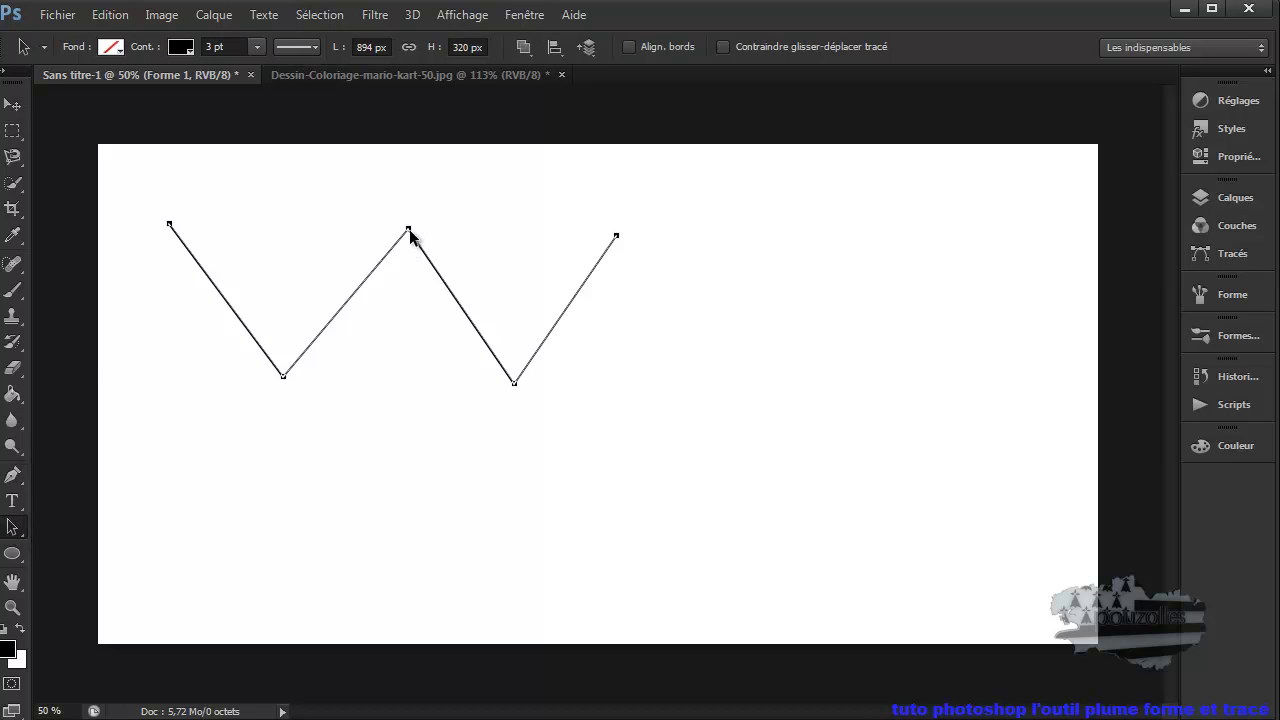
# Step: Draw a second five-point zigzag to the right, then delete both zigzags with Delete
pyautogui.click(12, 475)
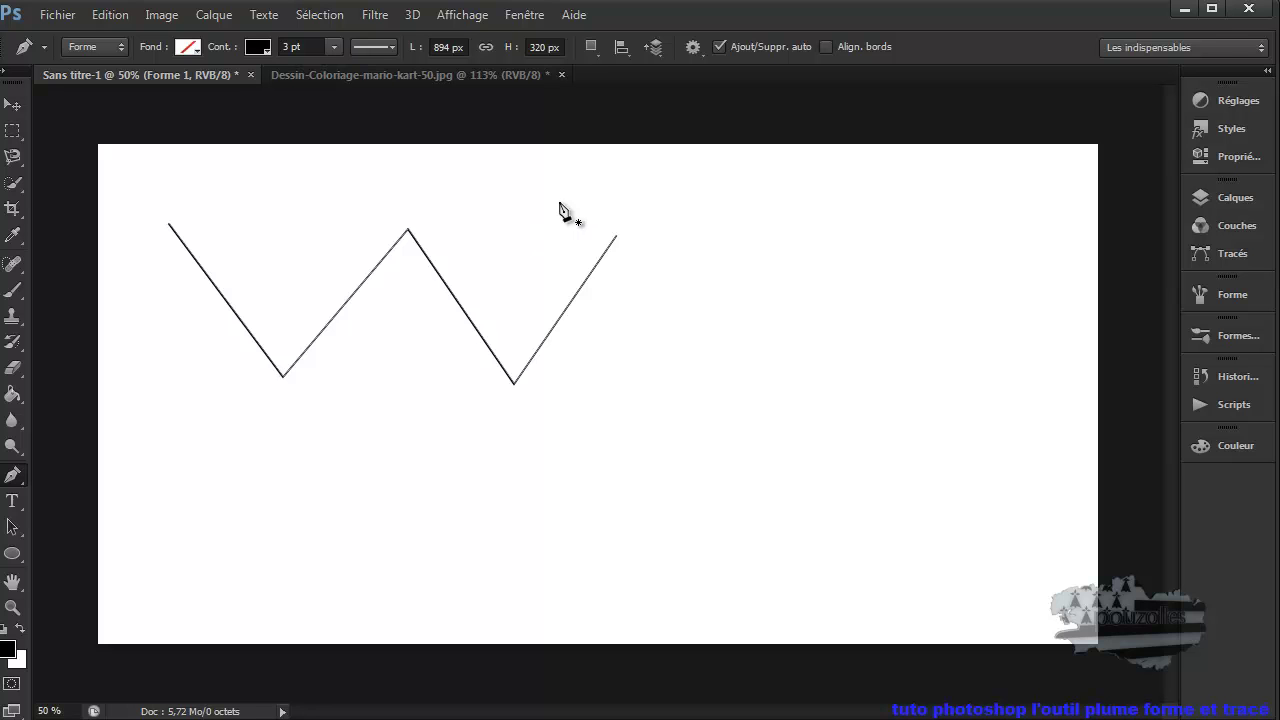
pyautogui.click(501, 233)
pyautogui.click(617, 378)
pyautogui.click(706, 249)
pyautogui.click(780, 357)
pyautogui.click(834, 265)
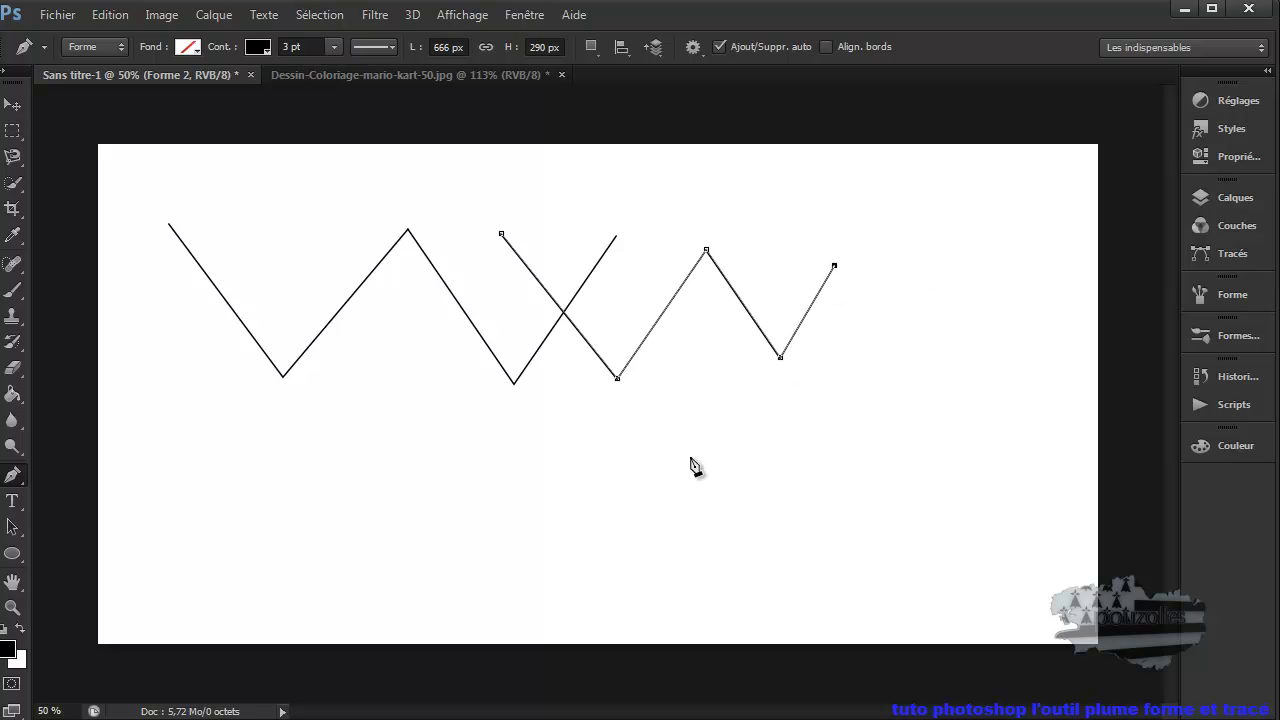
pyautogui.press('Delete')
pyautogui.press('Delete')
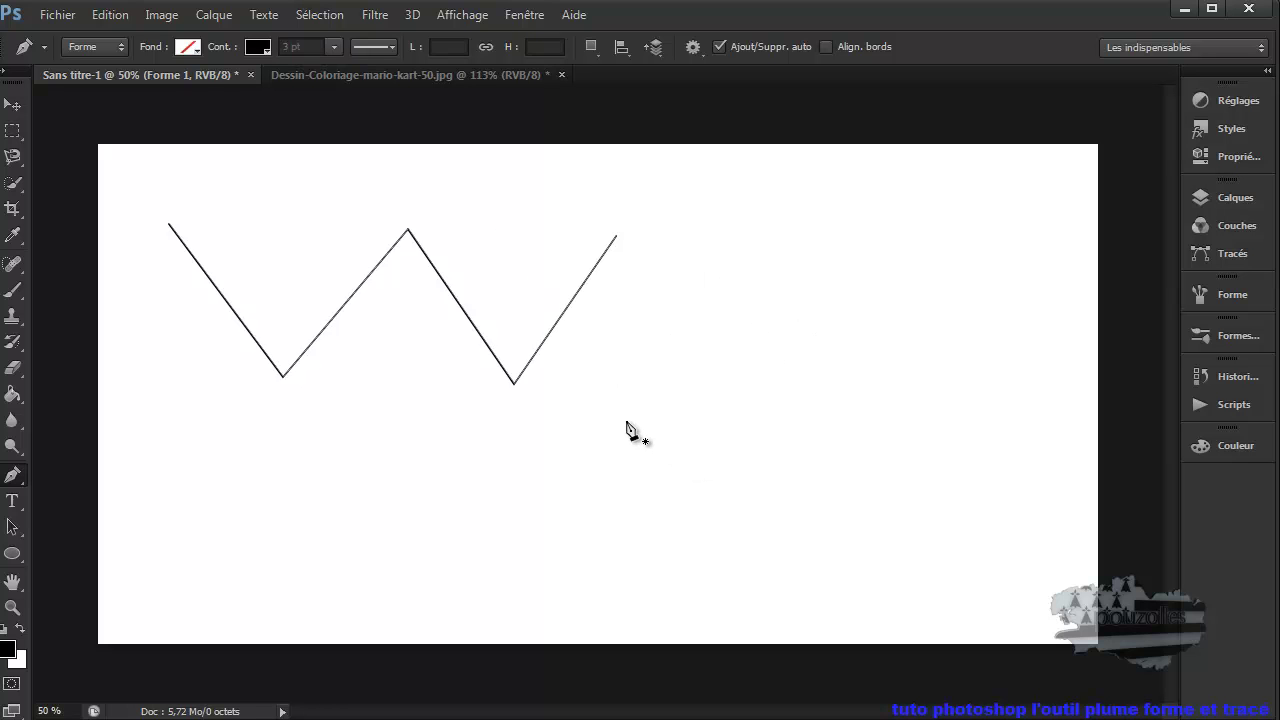
pyautogui.press('Delete')
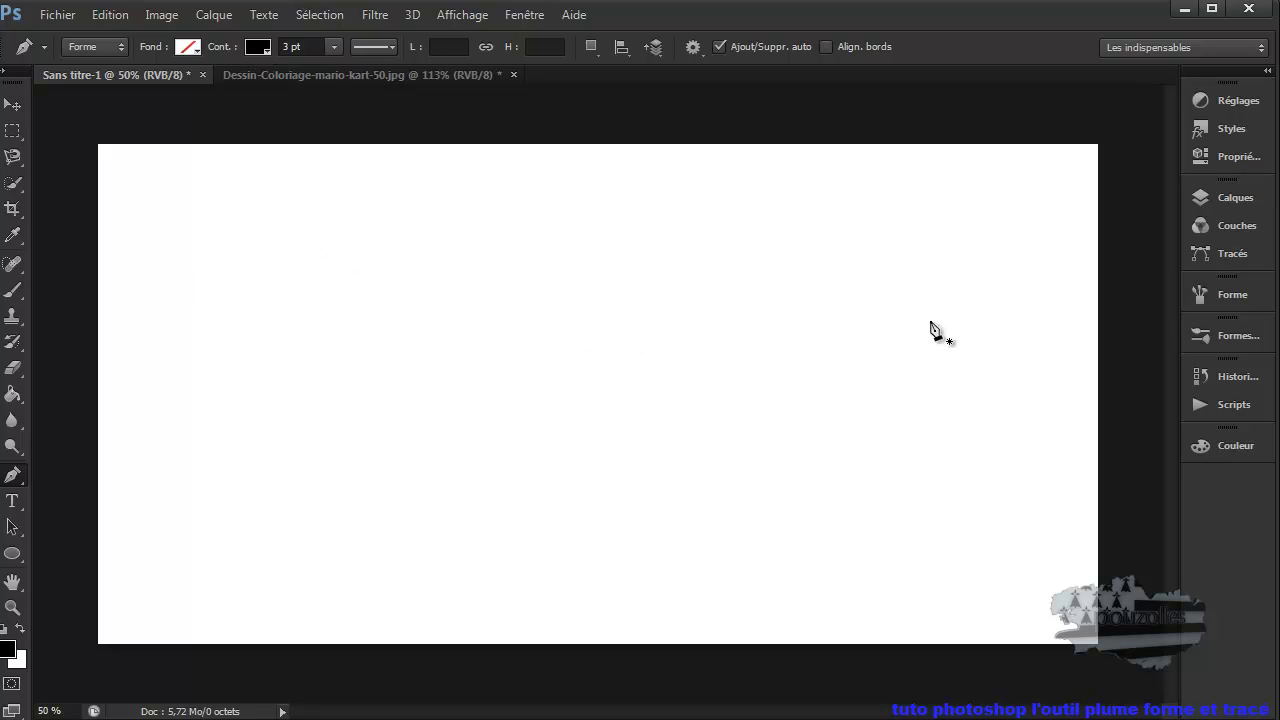
pyautogui.click(134, 411)
pyautogui.click(154, 392)
pyautogui.moveTo(217, 325)
pyautogui.mouseDown()
pyautogui.moveTo(195, 347)
pyautogui.moveTo(218, 322)
pyautogui.mouseUp()
pyautogui.moveTo(217, 321); pyautogui.dragTo(222, 303)
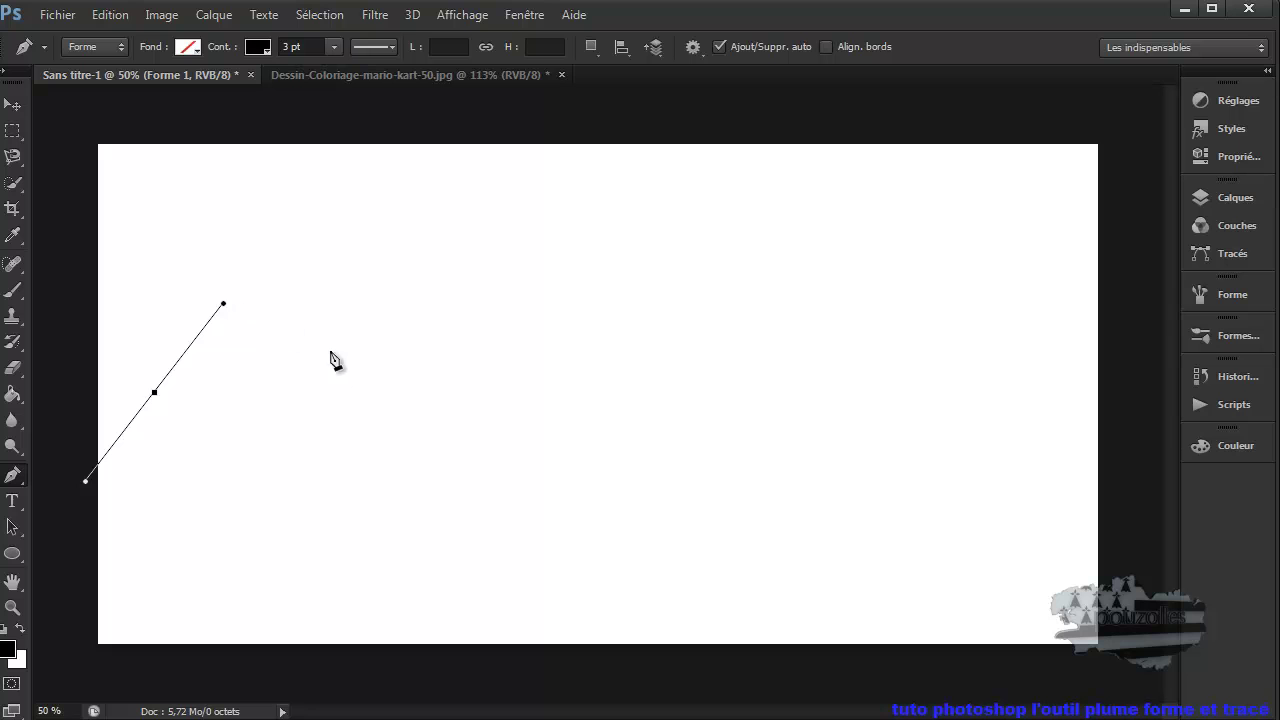
pyautogui.click(371, 400)
pyautogui.moveTo(373, 406); pyautogui.dragTo(424, 505)
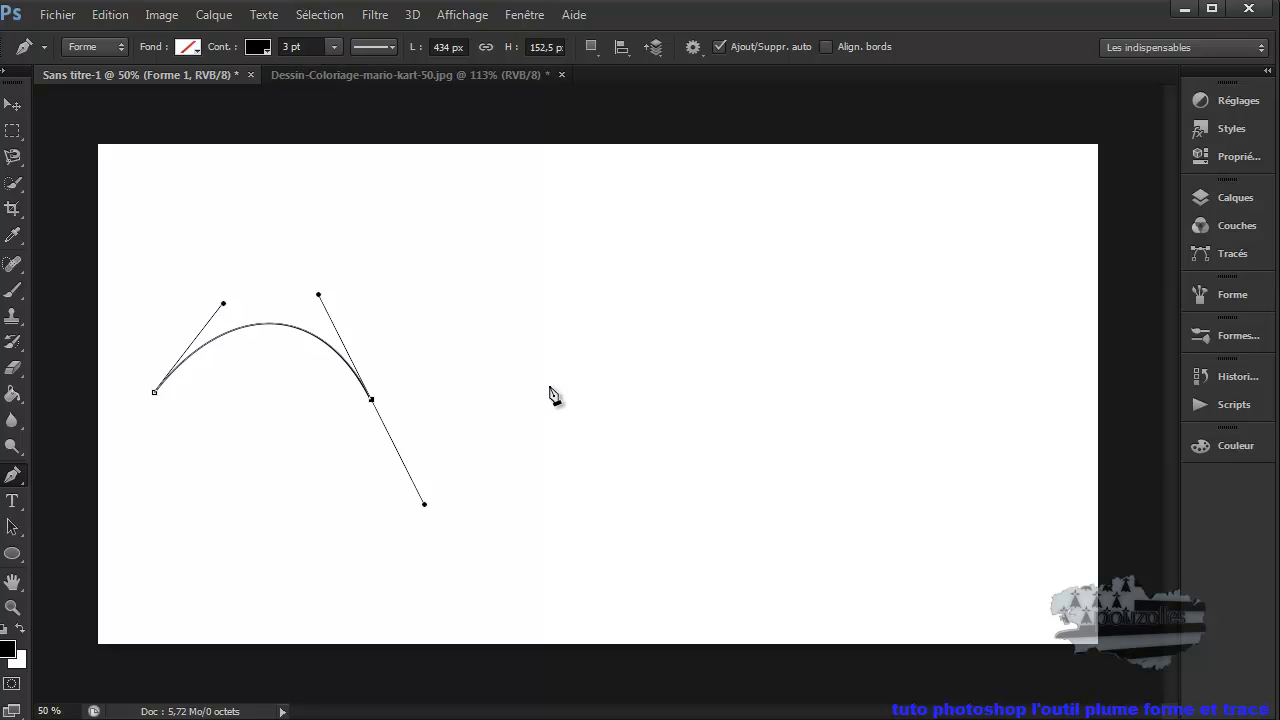
pyautogui.moveTo(549, 386); pyautogui.dragTo(603, 499)
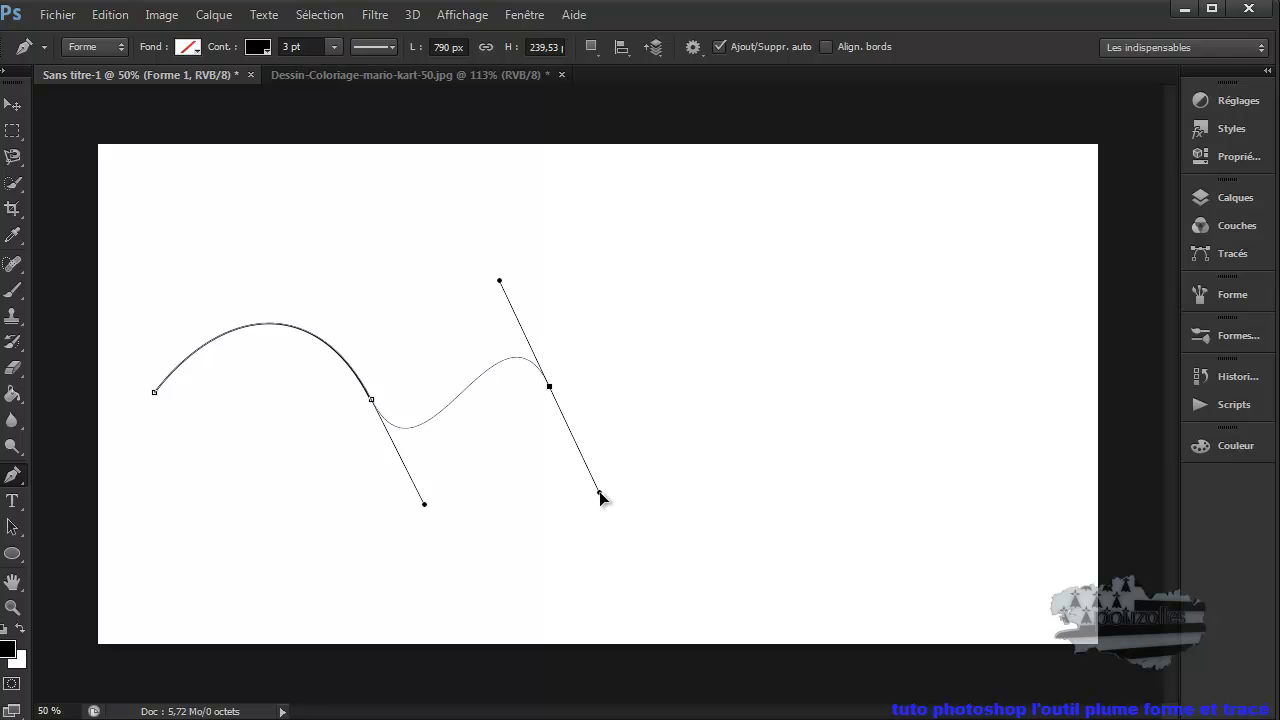
pyautogui.moveTo(605, 503); pyautogui.dragTo(603, 498)
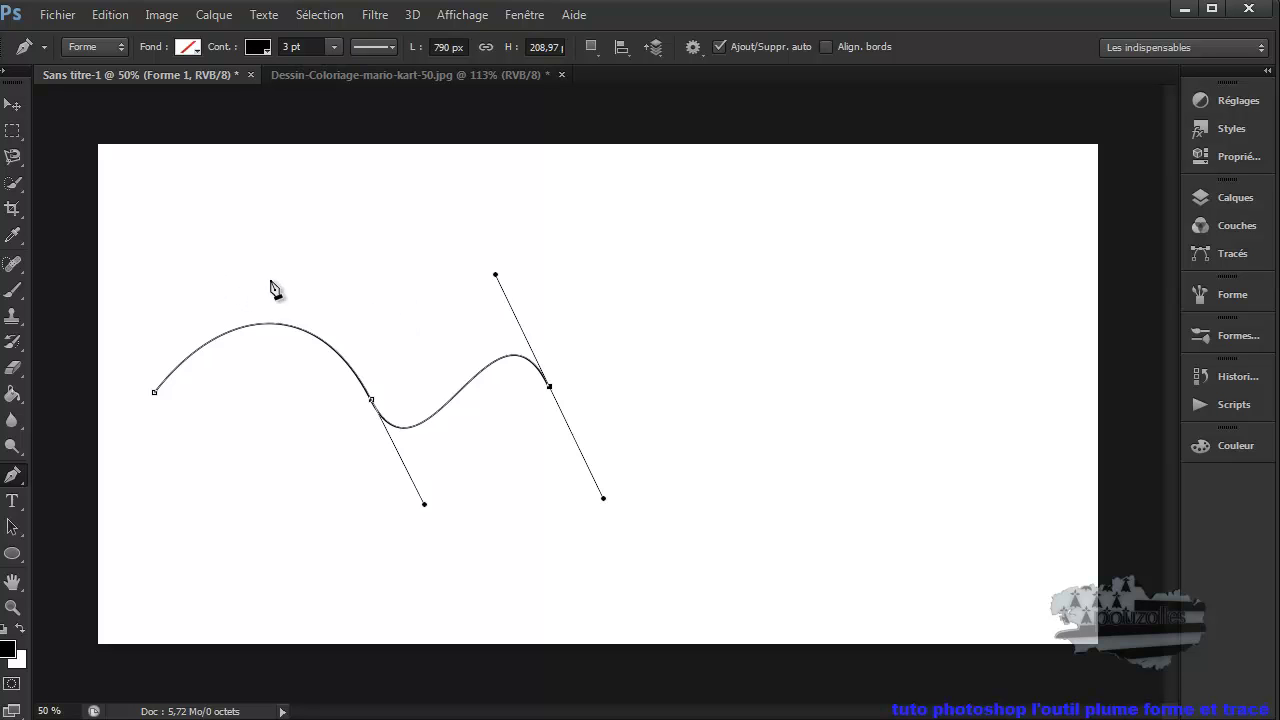
pyautogui.hotkey('ctrl', 'z')
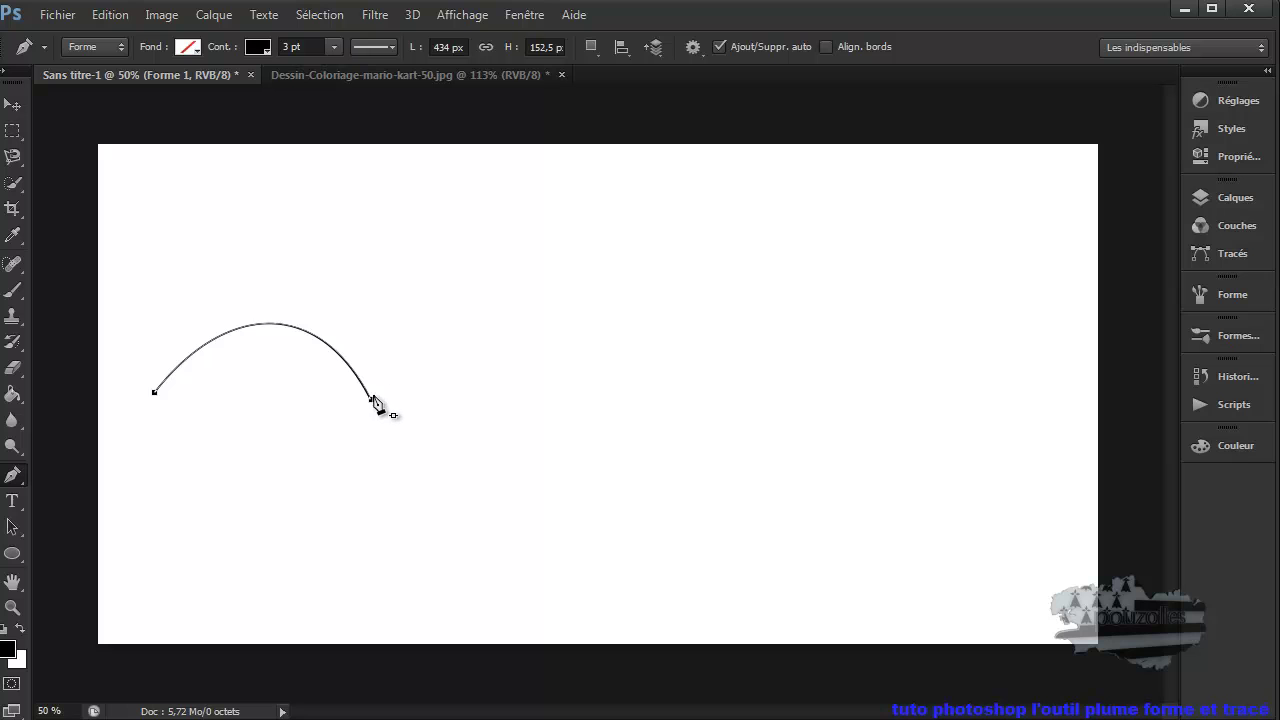
pyautogui.hotkey('ctrl', 'alt', 'z')
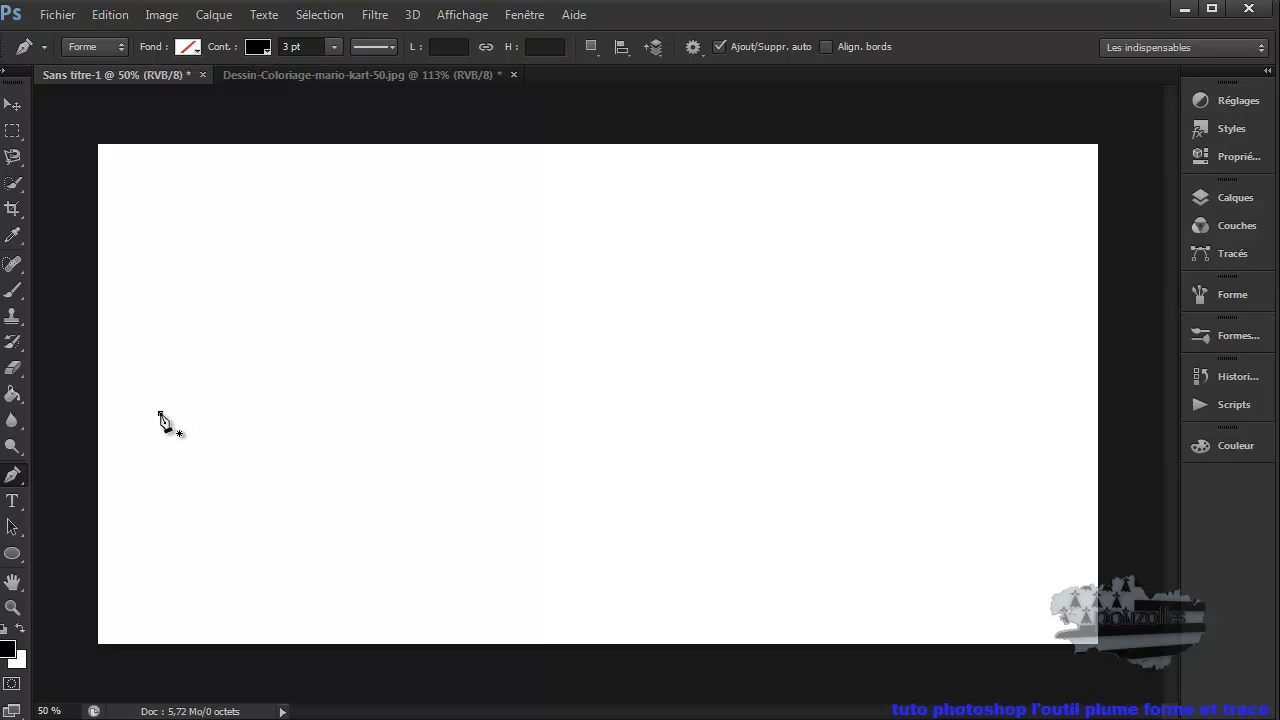
# Step: Drag curved Pen anchors to draw three connected upward arches in a row
pyautogui.moveTo(203, 356); pyautogui.dragTo(215, 311)
pyautogui.click(372, 414)
pyautogui.moveTo(372, 414); pyautogui.dragTo(393, 492)
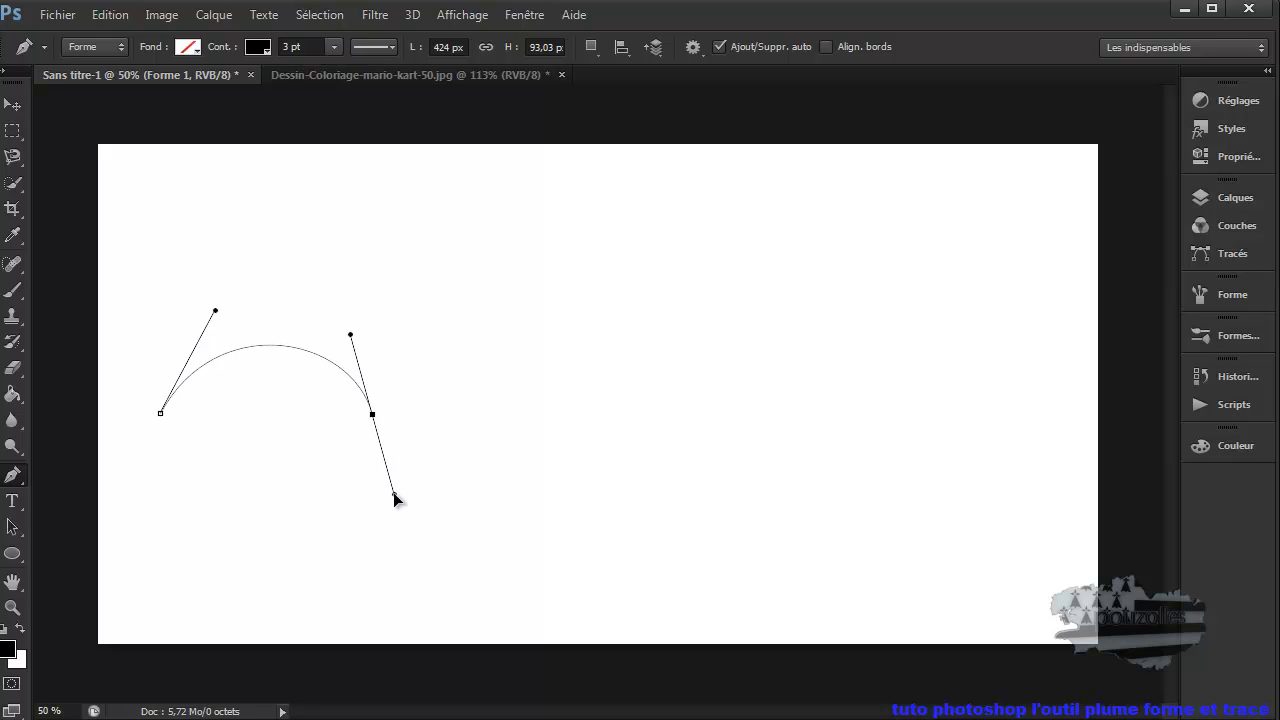
pyautogui.moveTo(393, 492); pyautogui.dragTo(393, 495)
pyautogui.moveTo(423, 338); pyautogui.dragTo(423, 338)
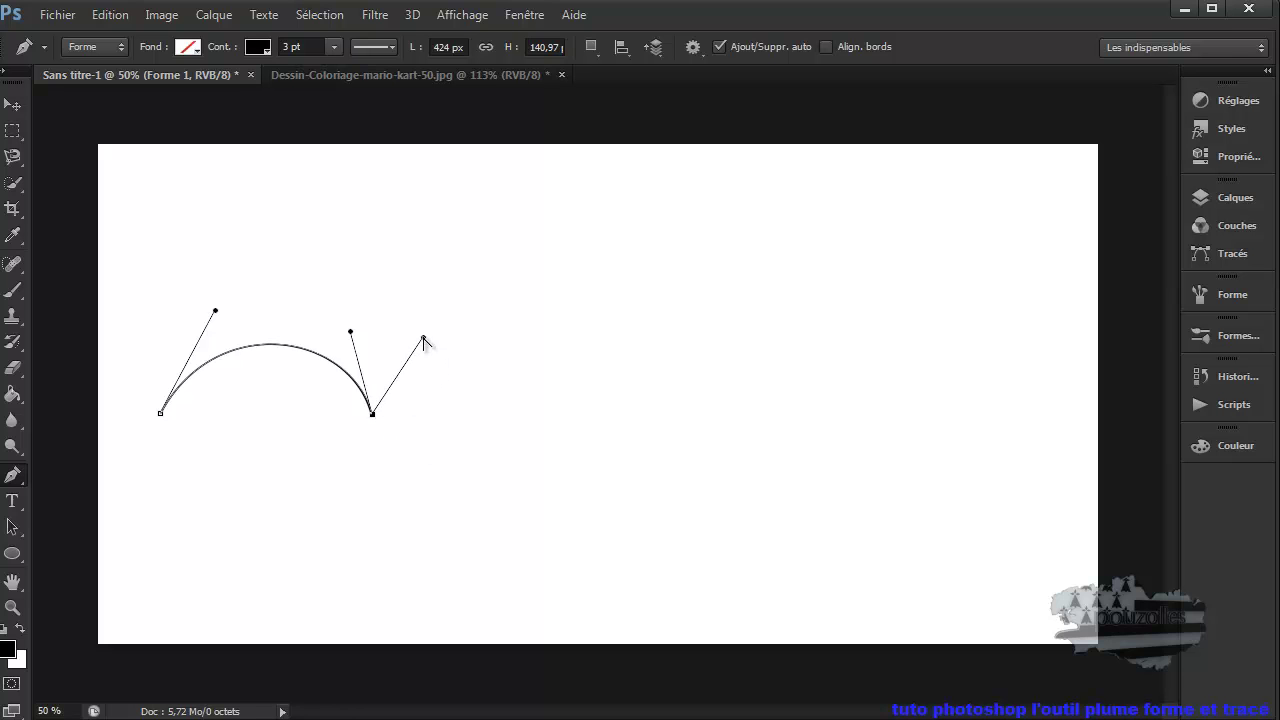
pyautogui.click(560, 412)
pyautogui.moveTo(561, 416); pyautogui.dragTo(596, 487)
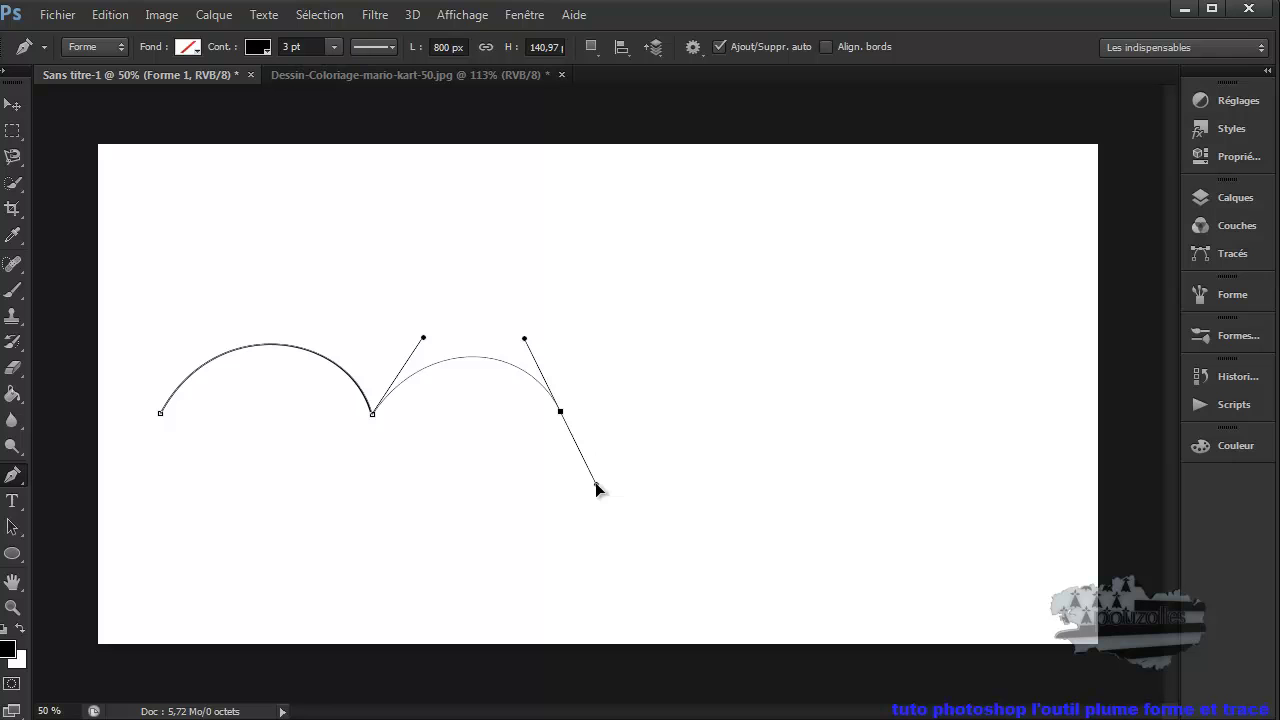
pyautogui.moveTo(612, 412); pyautogui.dragTo(614, 343)
pyautogui.click(733, 408)
pyautogui.moveTo(734, 412)
pyautogui.mouseDown()
pyautogui.moveTo(770, 474)
pyautogui.moveTo(825, 317)
pyautogui.mouseUp()
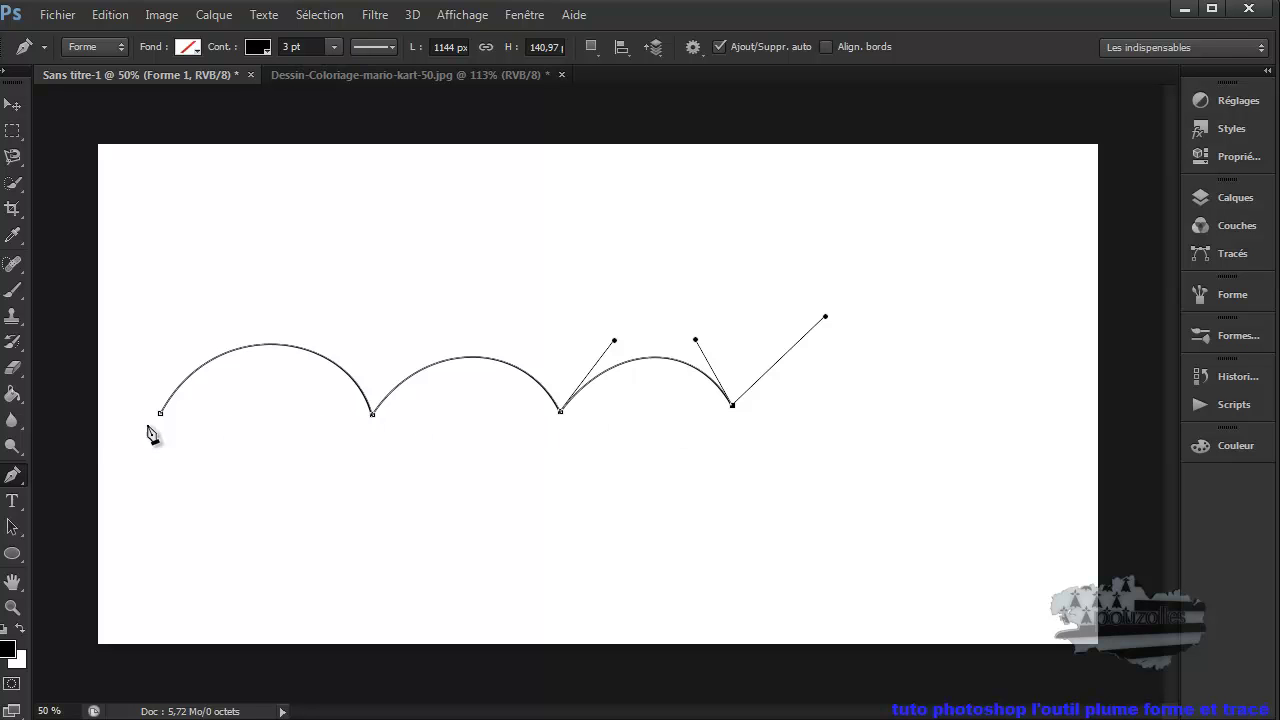
pyautogui.rightClick(12, 478)
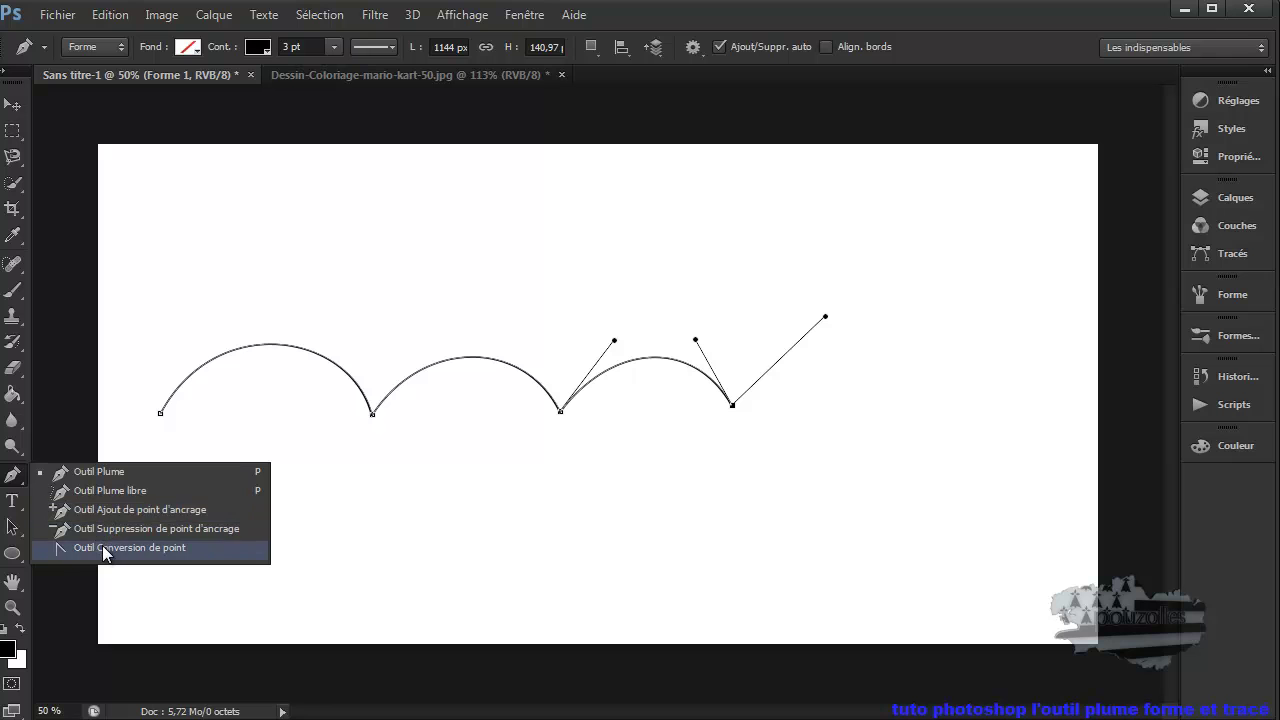
# Step: End the path, reveal the first arch's curve handles with the Convert Point tool, and return to the Pen
pyautogui.click(98, 471)
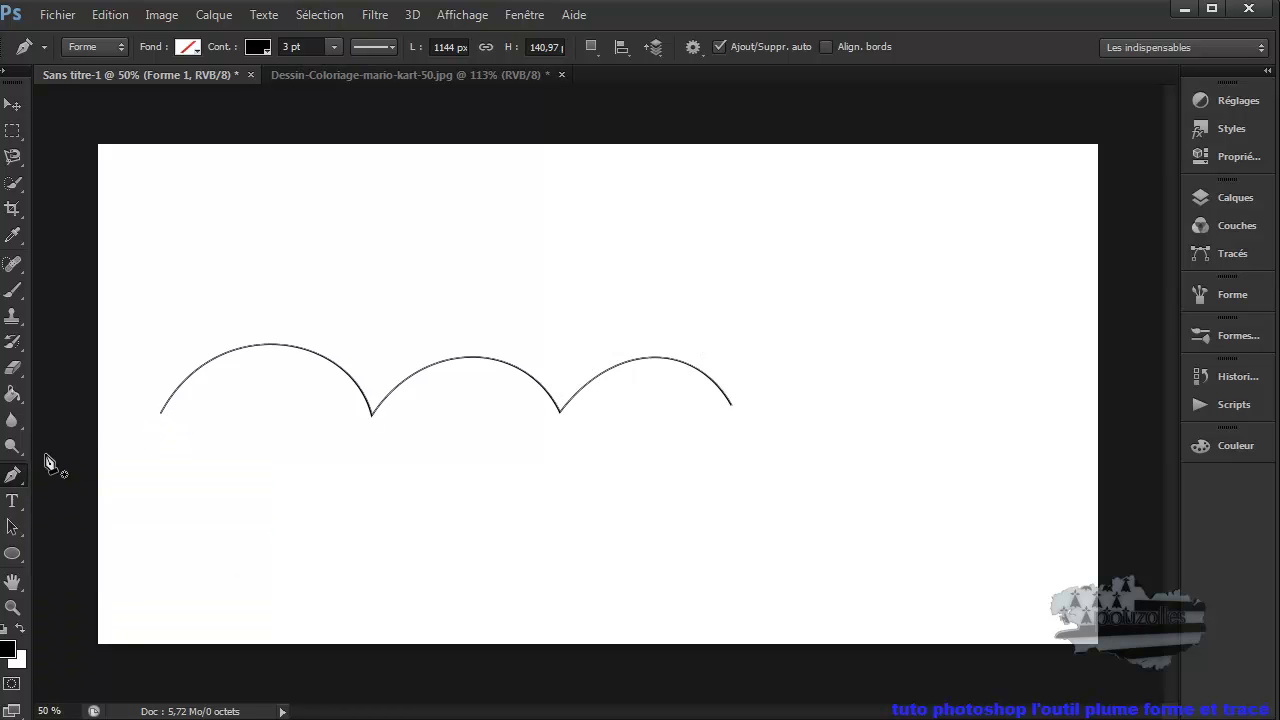
pyautogui.rightClick(20, 480)
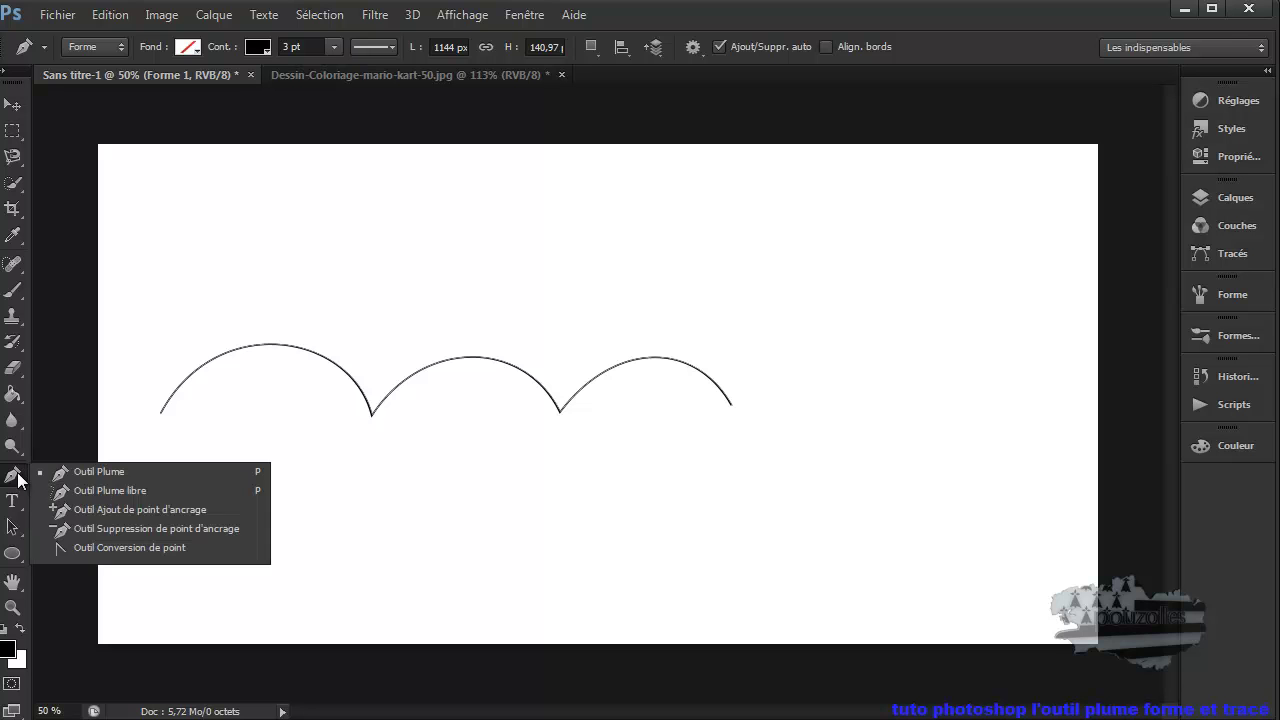
pyautogui.click(90, 549)
pyautogui.click(175, 397)
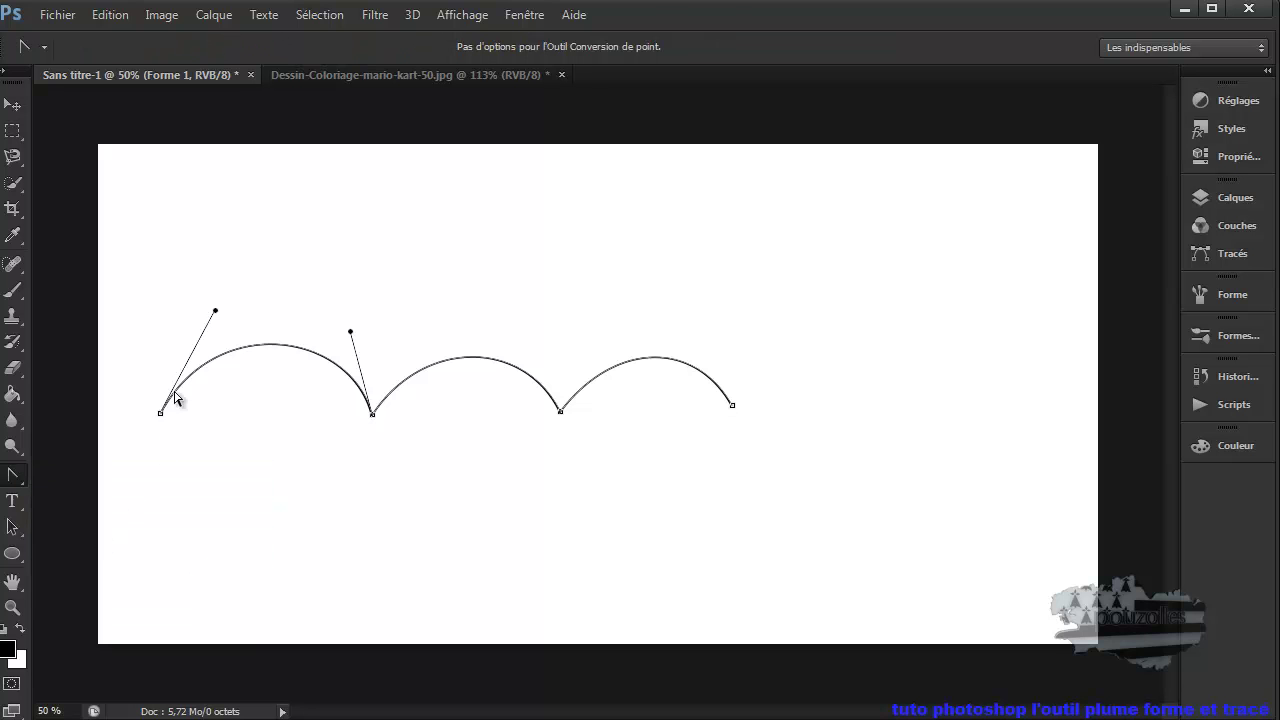
pyautogui.rightClick(20, 480)
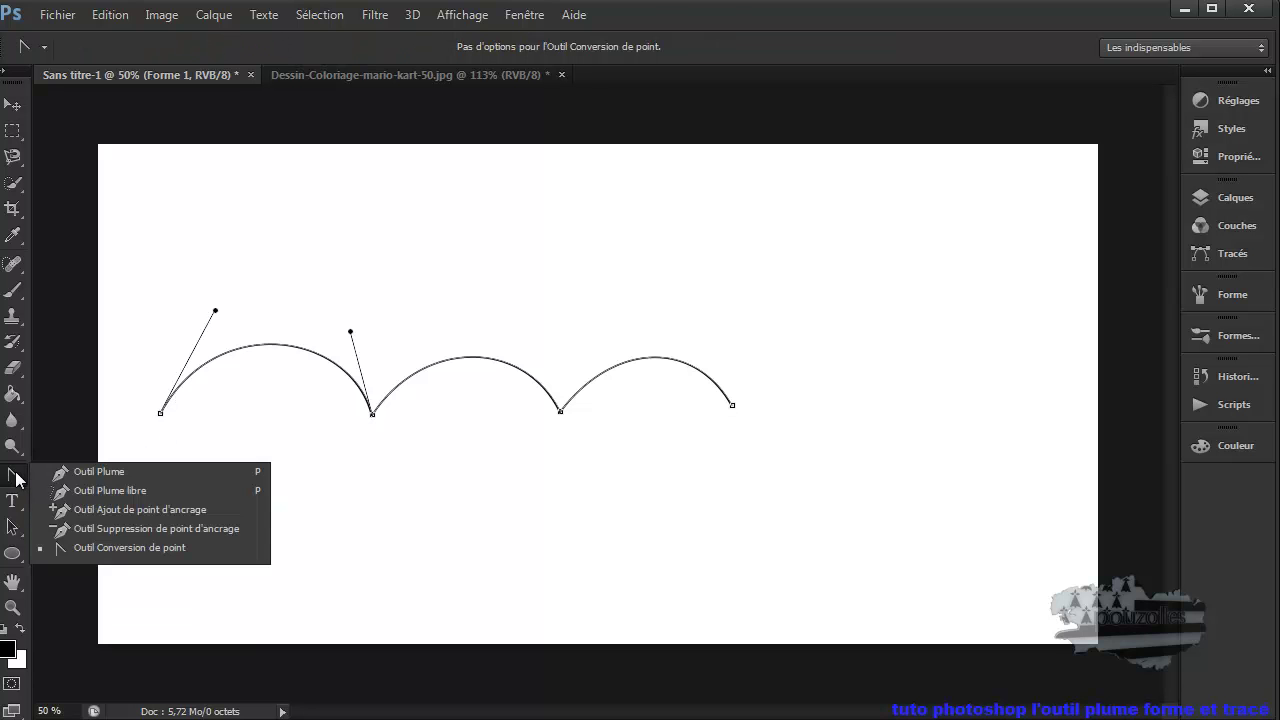
pyautogui.click(77, 475)
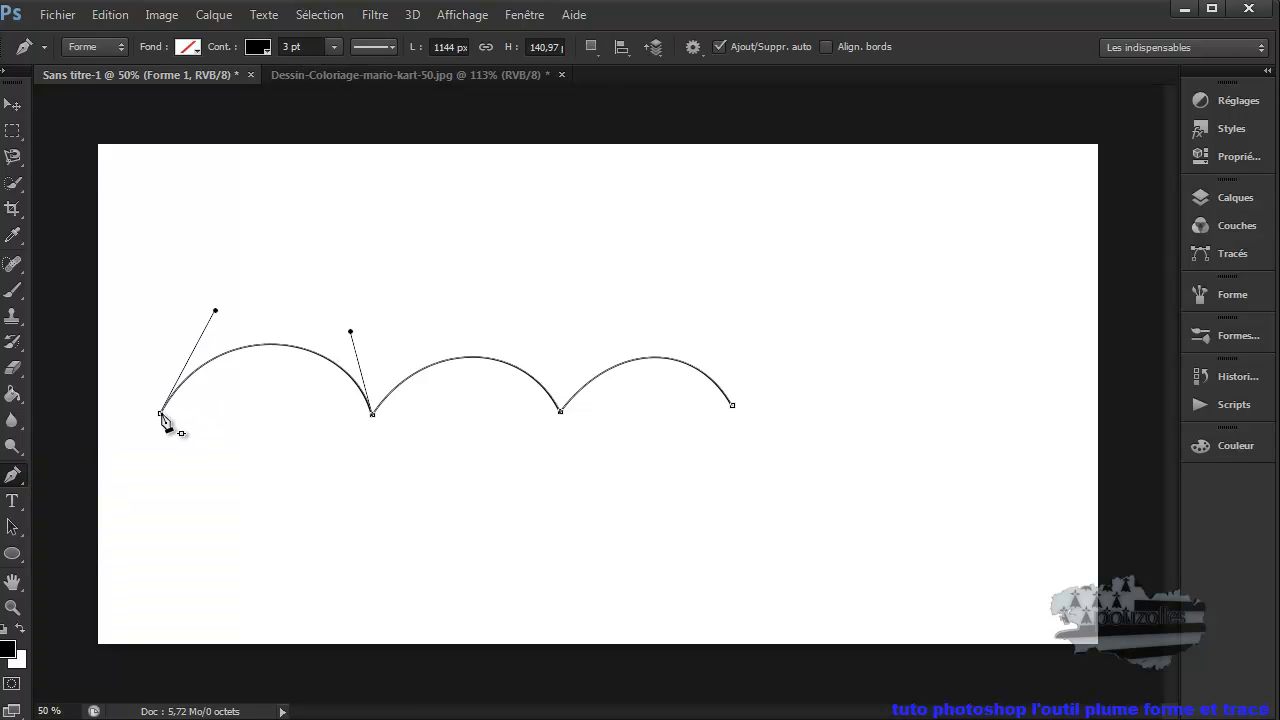
# Step: Move the arch anchors left and raise their handles so the arches stand taller and closer
pyautogui.keyDown('ctrl'); pyautogui.click(371, 415); pyautogui.keyUp('ctrl')
pyautogui.moveTo(371, 418); pyautogui.dragTo(330, 418)
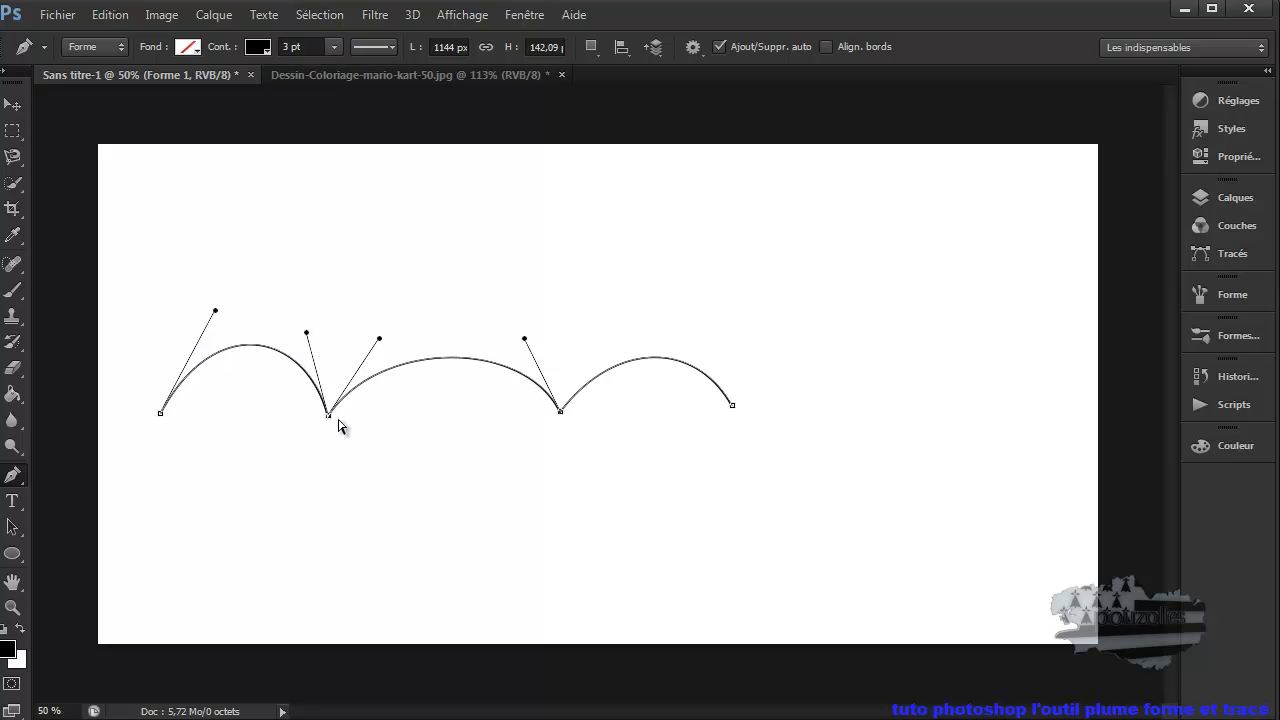
pyautogui.moveTo(559, 411); pyautogui.dragTo(484, 410)
pyautogui.moveTo(733, 408)
pyautogui.mouseDown()
pyautogui.moveTo(617, 410)
pyautogui.moveTo(632, 414)
pyautogui.mouseUp()
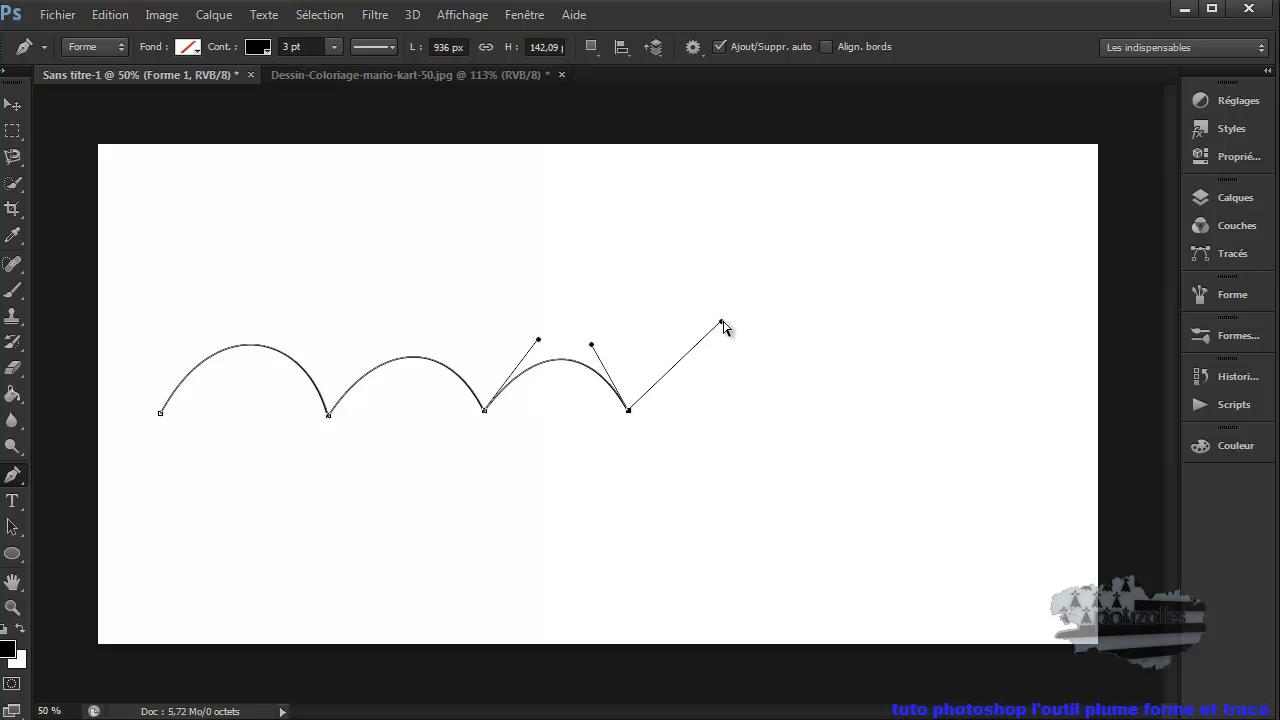
pyautogui.moveTo(723, 325); pyautogui.dragTo(732, 336)
pyautogui.moveTo(731, 333); pyautogui.dragTo(722, 328)
pyautogui.moveTo(592, 345); pyautogui.dragTo(603, 240)
pyautogui.moveTo(539, 341); pyautogui.dragTo(511, 297)
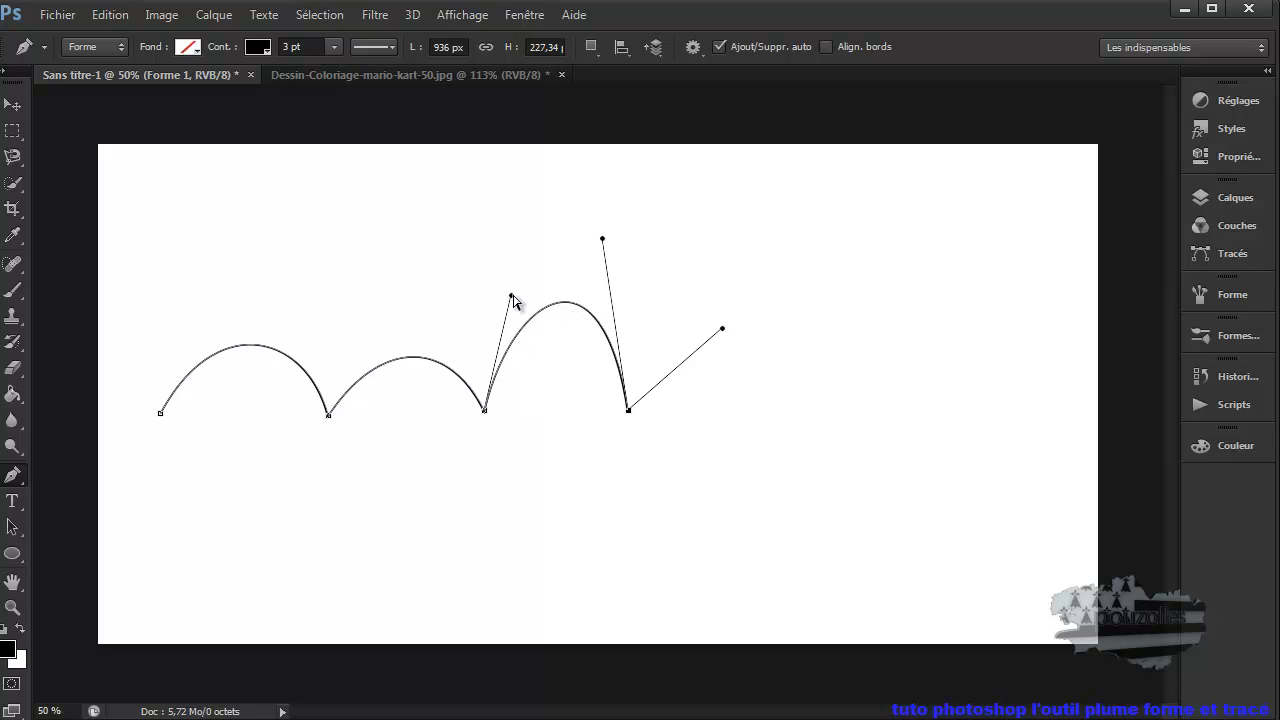
pyautogui.keyDown('ctrl'); pyautogui.click(485, 412); pyautogui.keyUp('ctrl')
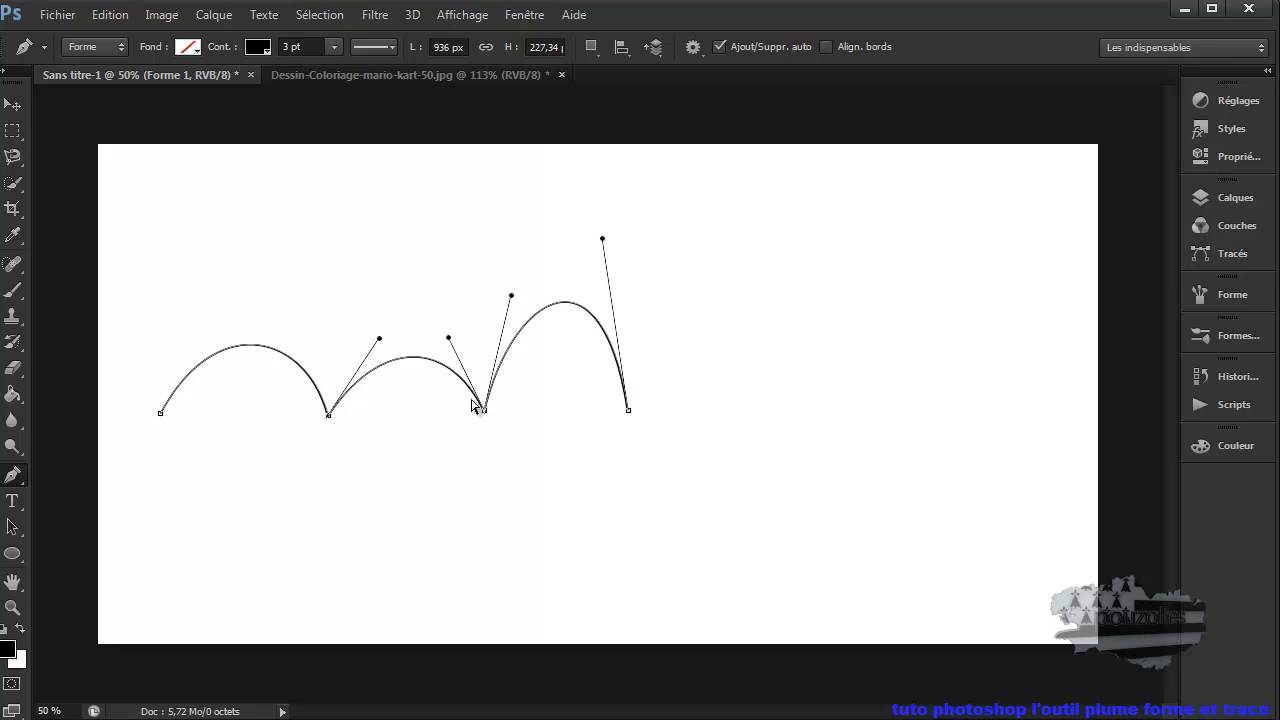
pyautogui.moveTo(379, 338); pyautogui.dragTo(383, 270)
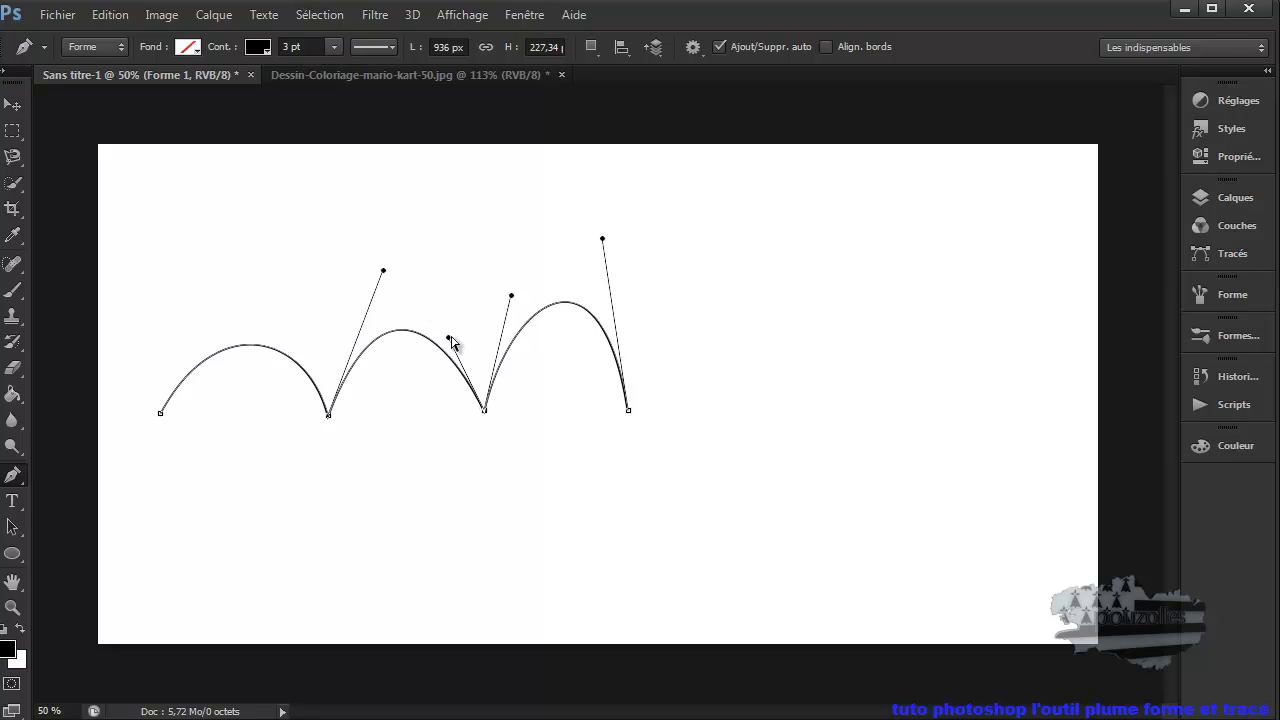
pyautogui.moveTo(449, 339); pyautogui.dragTo(461, 298)
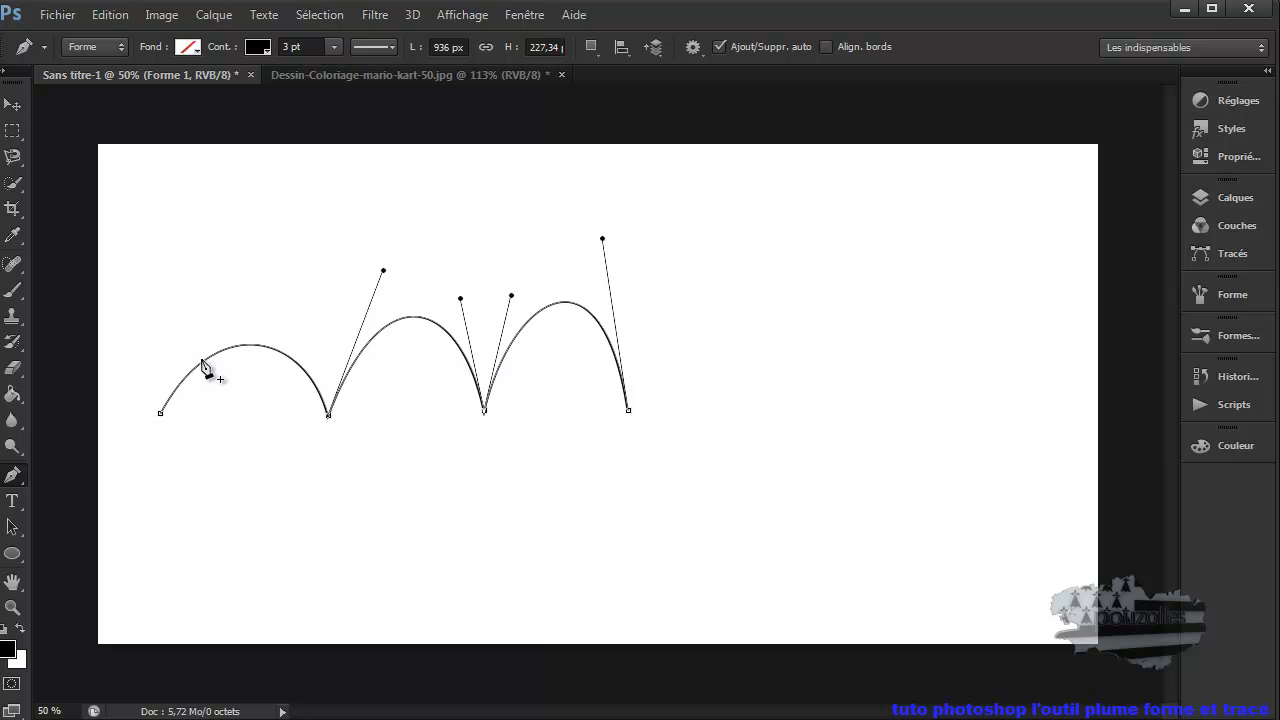
# Step: Add a tall, narrow extra arch at the left start of the path
pyautogui.click(161, 415)
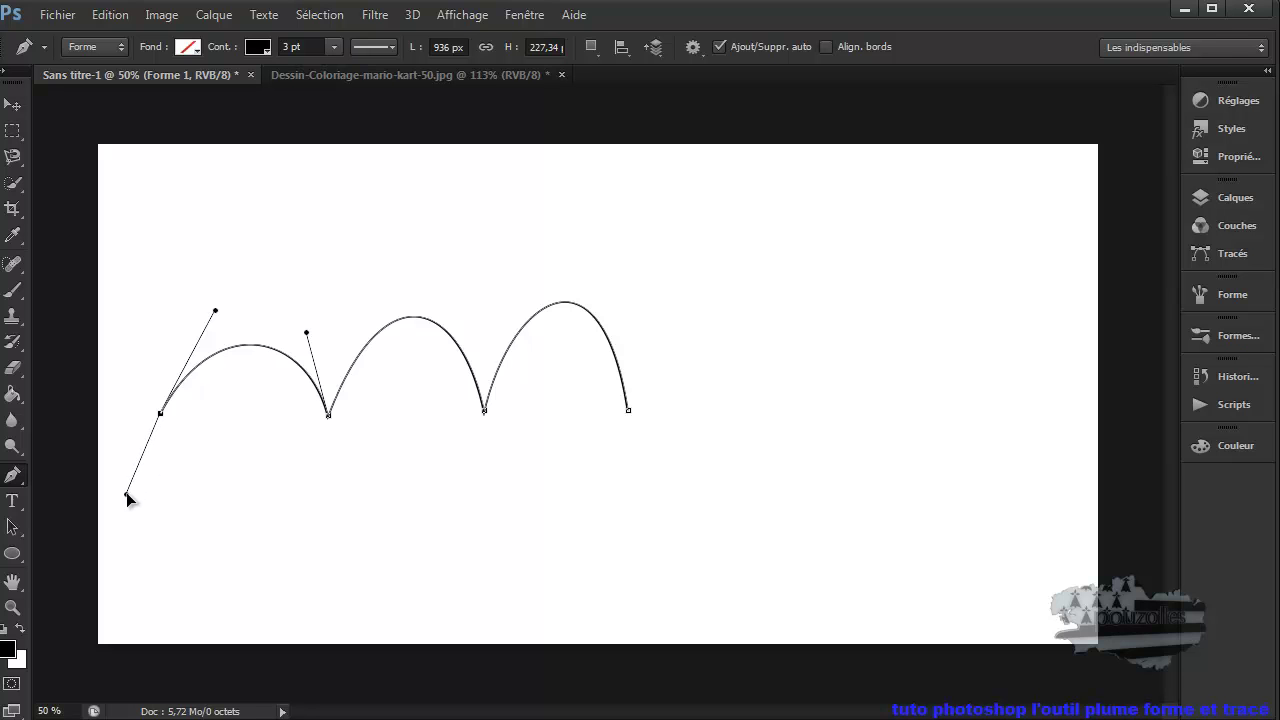
pyautogui.moveTo(140, 340); pyautogui.dragTo(140, 312)
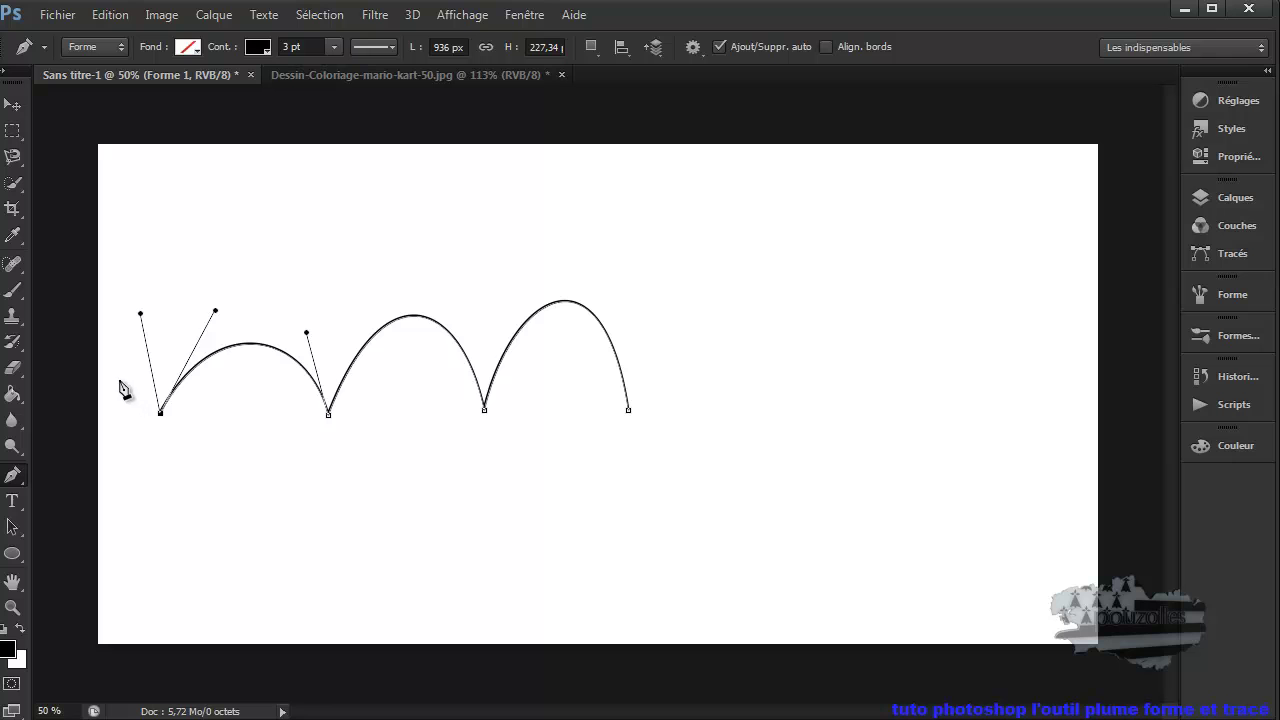
pyautogui.moveTo(106, 400); pyautogui.dragTo(103, 428)
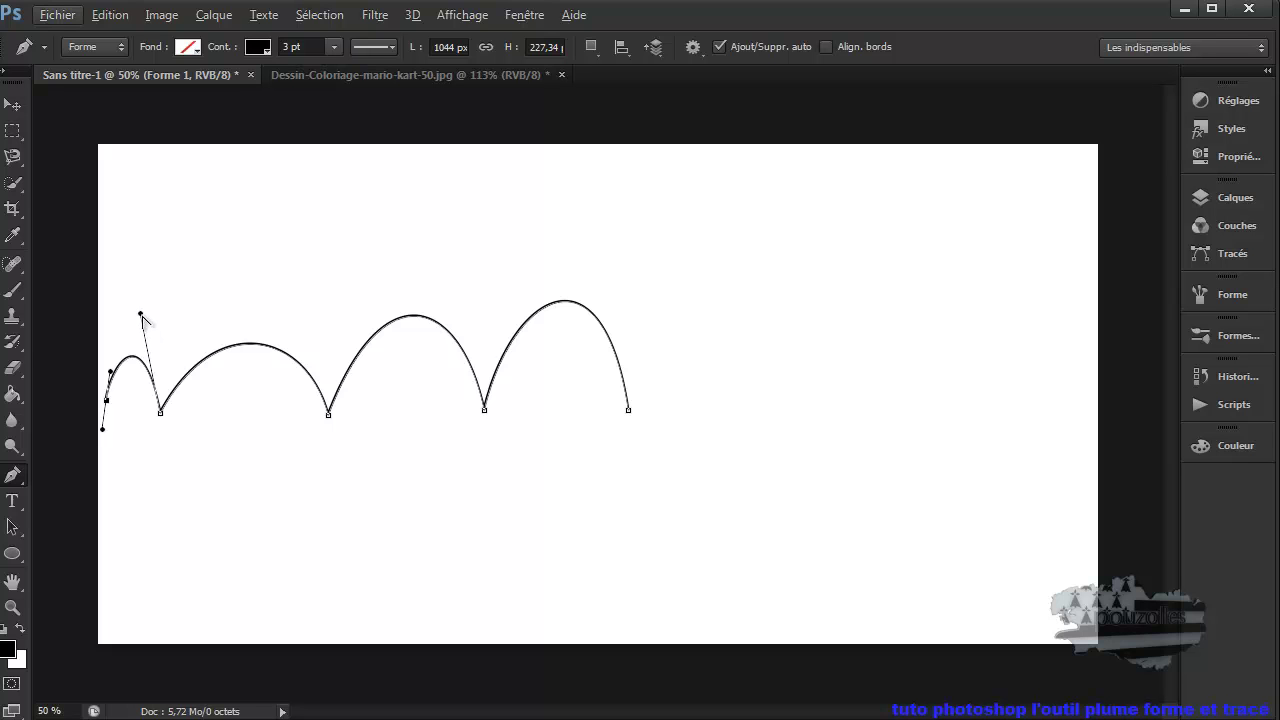
pyautogui.moveTo(143, 319); pyautogui.dragTo(184, 222)
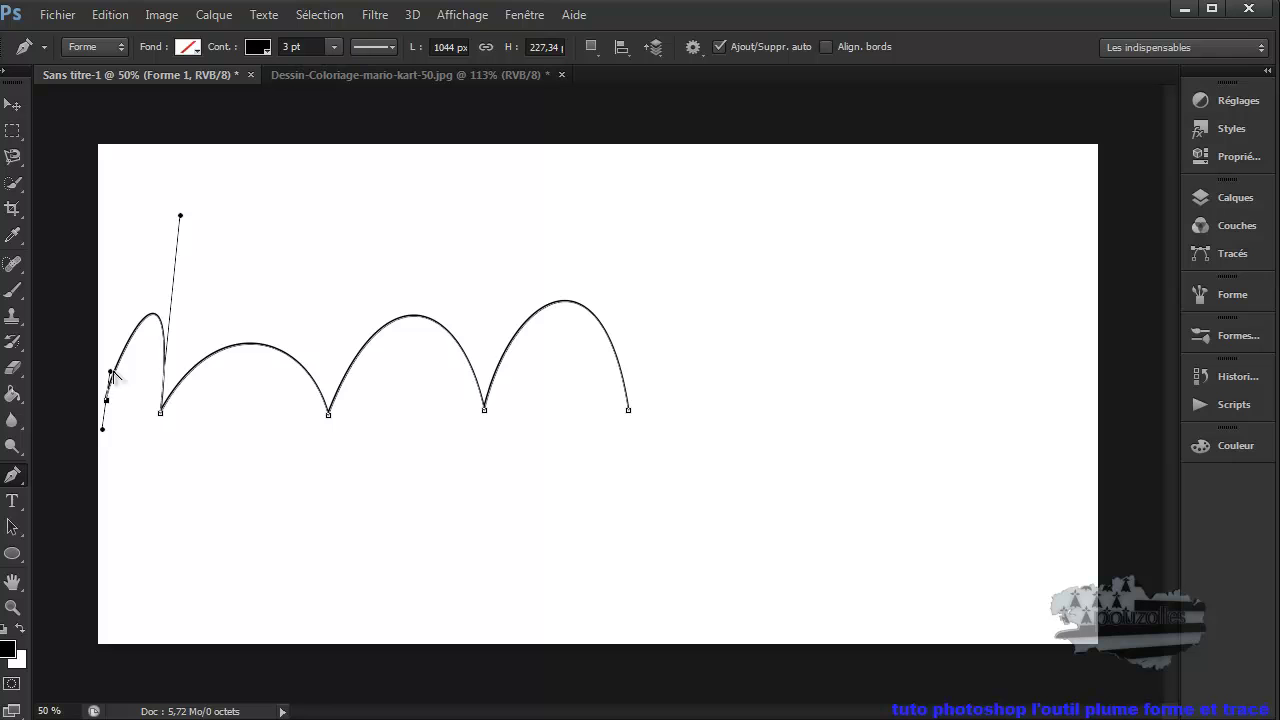
pyautogui.moveTo(110, 372); pyautogui.dragTo(107, 311)
pyautogui.moveTo(111, 260); pyautogui.dragTo(111, 260)
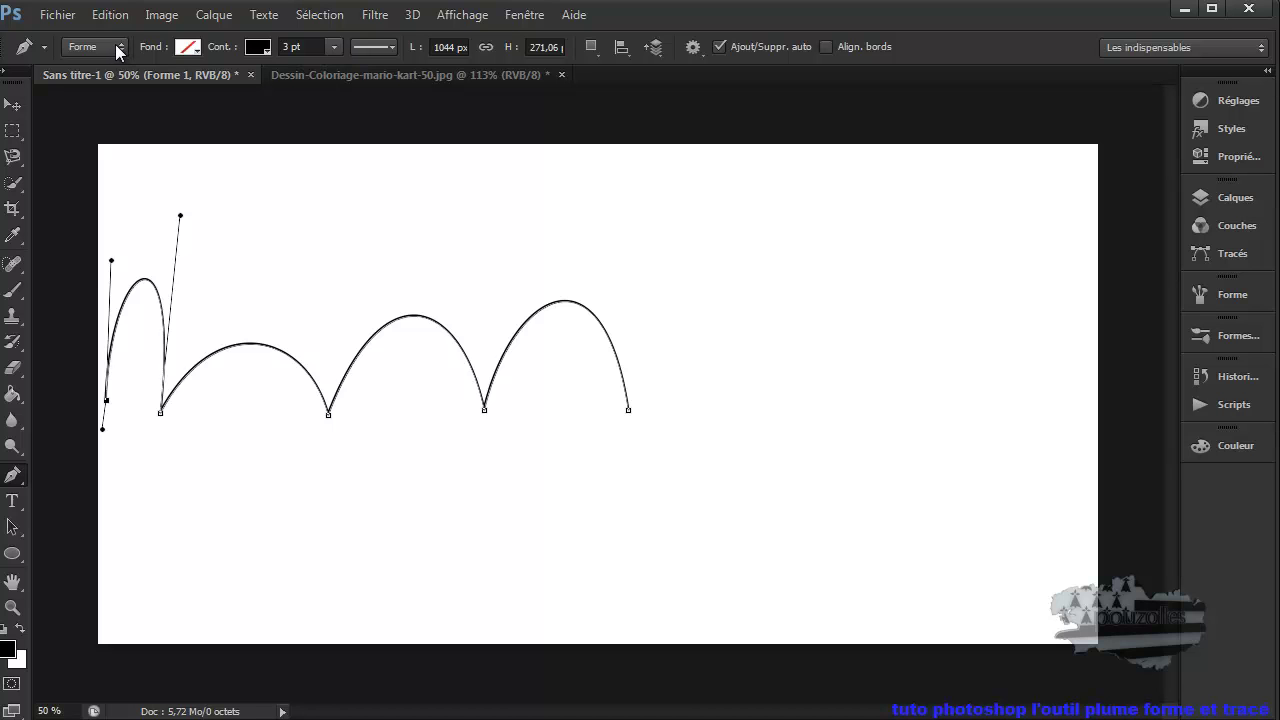
# Step: Delete the arch path and shape layer, and set the shape fill to solid pink
pyautogui.press('Delete')
pyautogui.press('Delete')
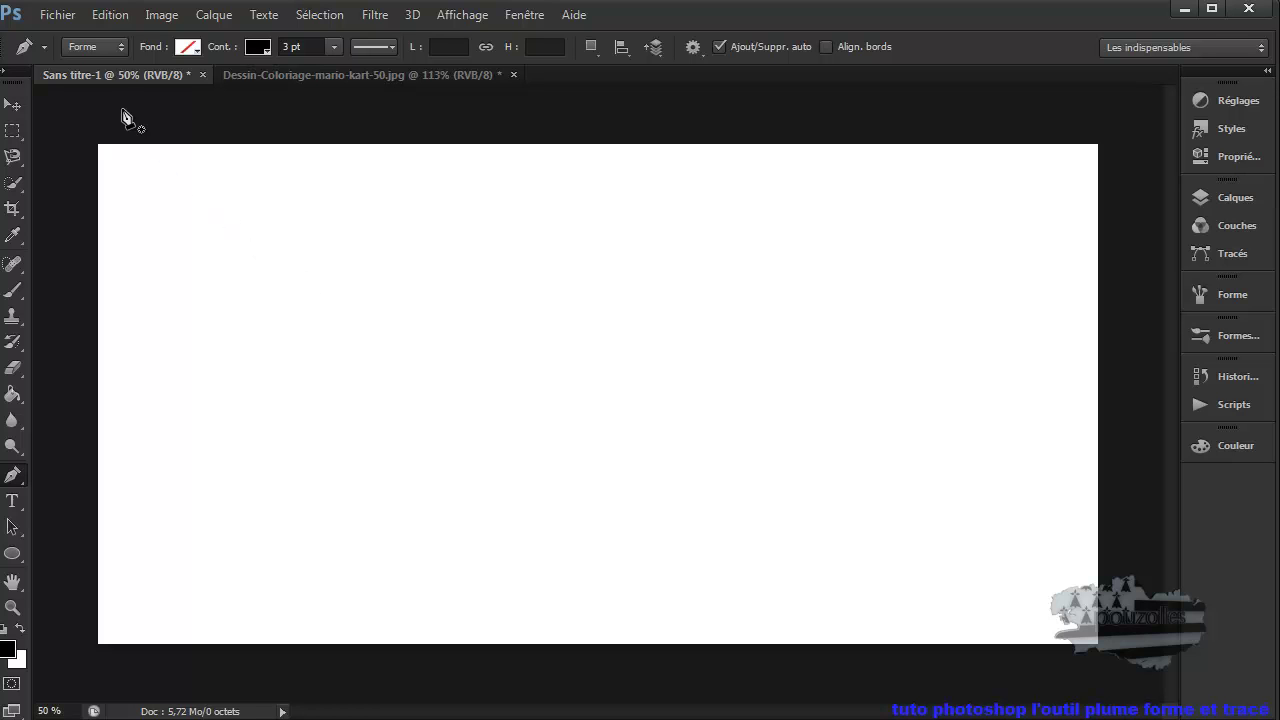
pyautogui.click(186, 46)
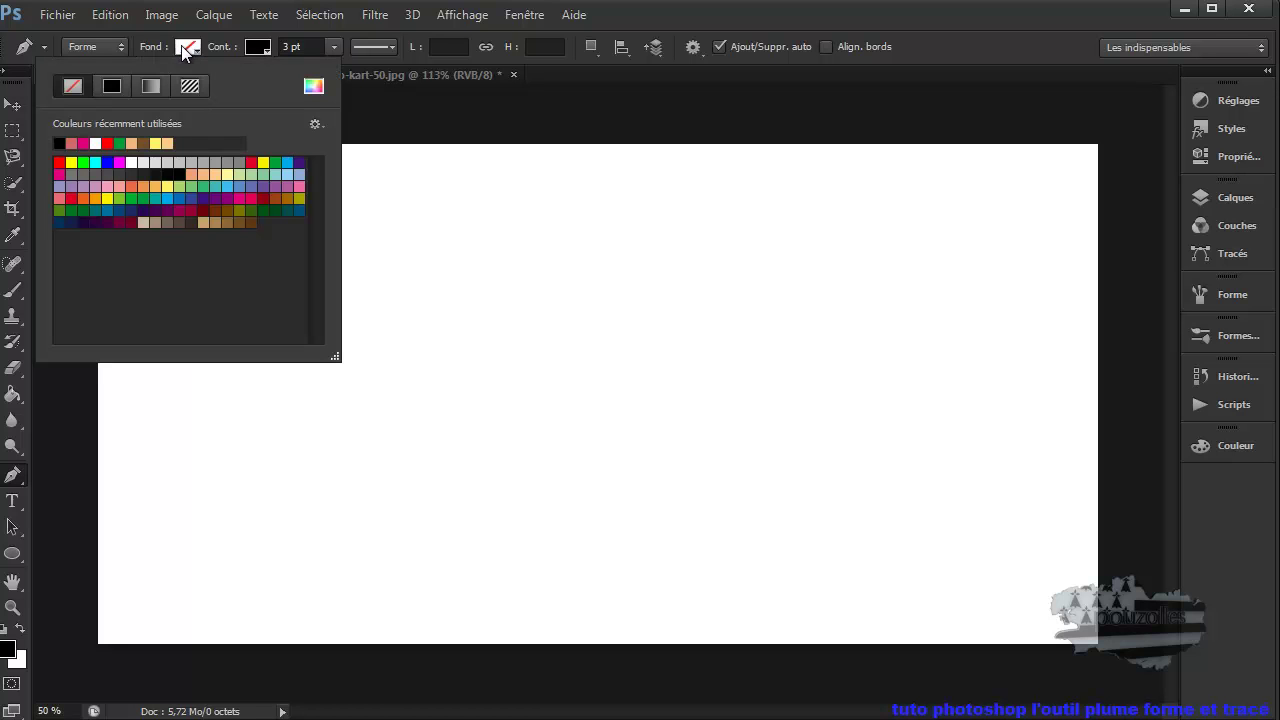
pyautogui.click(112, 86)
pyautogui.click(84, 143)
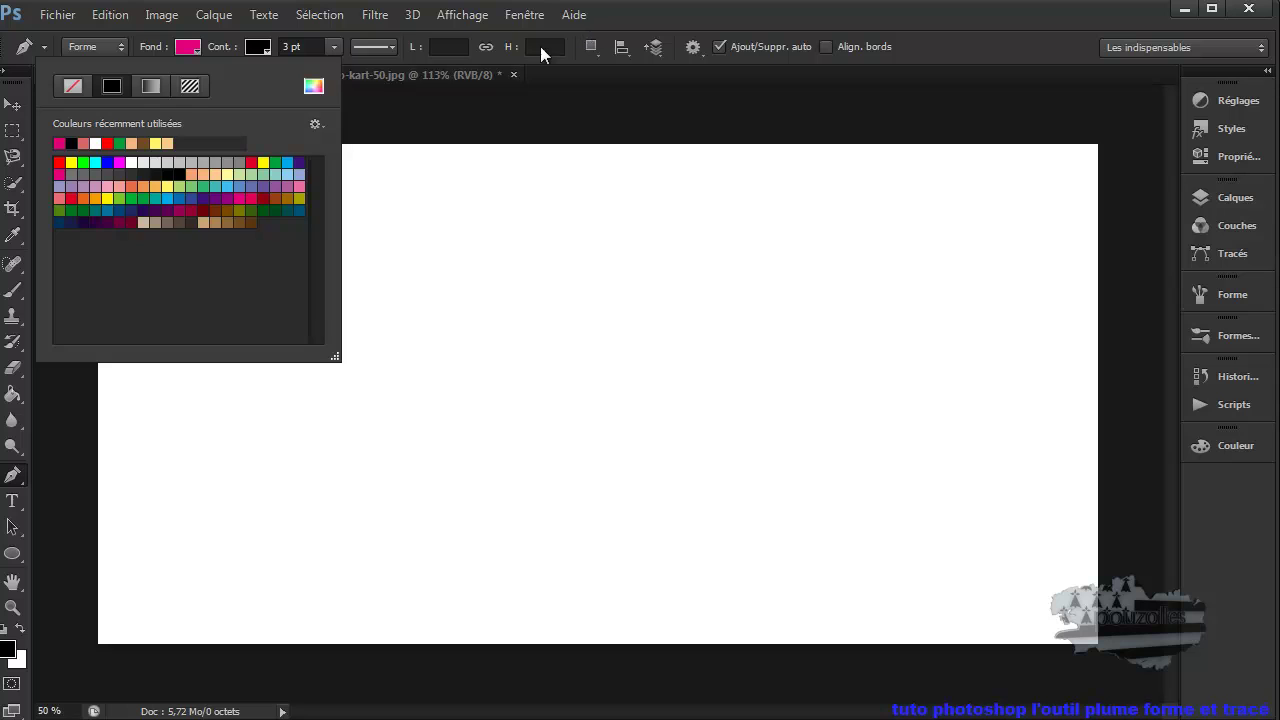
pyautogui.press('Return')
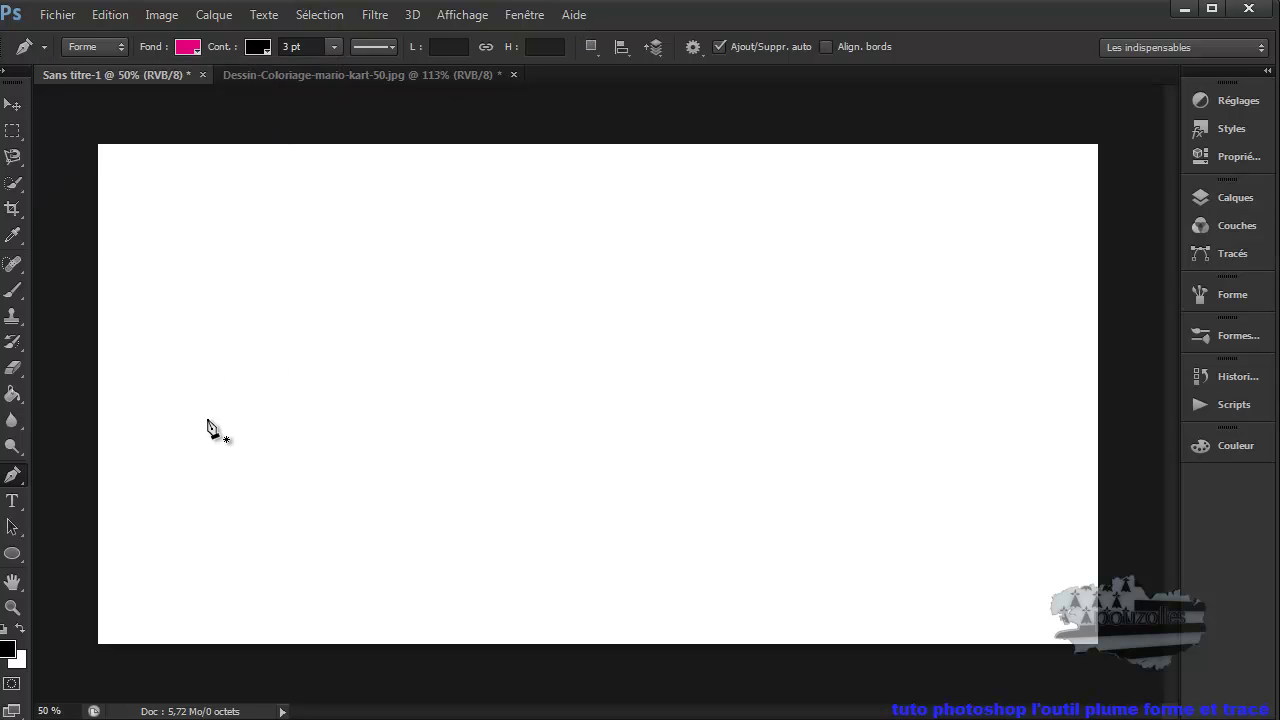
# Step: Draw the pink arch with curved anchors, undoing and redrawing the second point, then finish it
pyautogui.moveTo(219, 400); pyautogui.dragTo(263, 332)
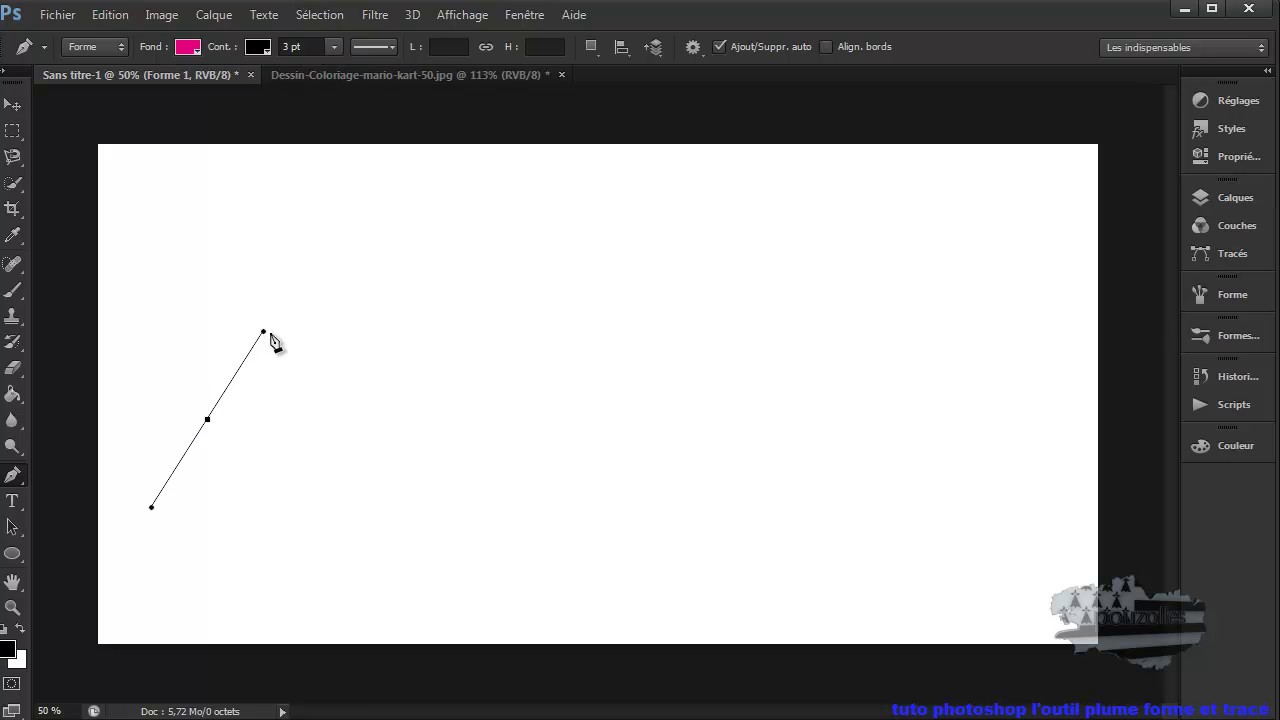
pyautogui.click(389, 427)
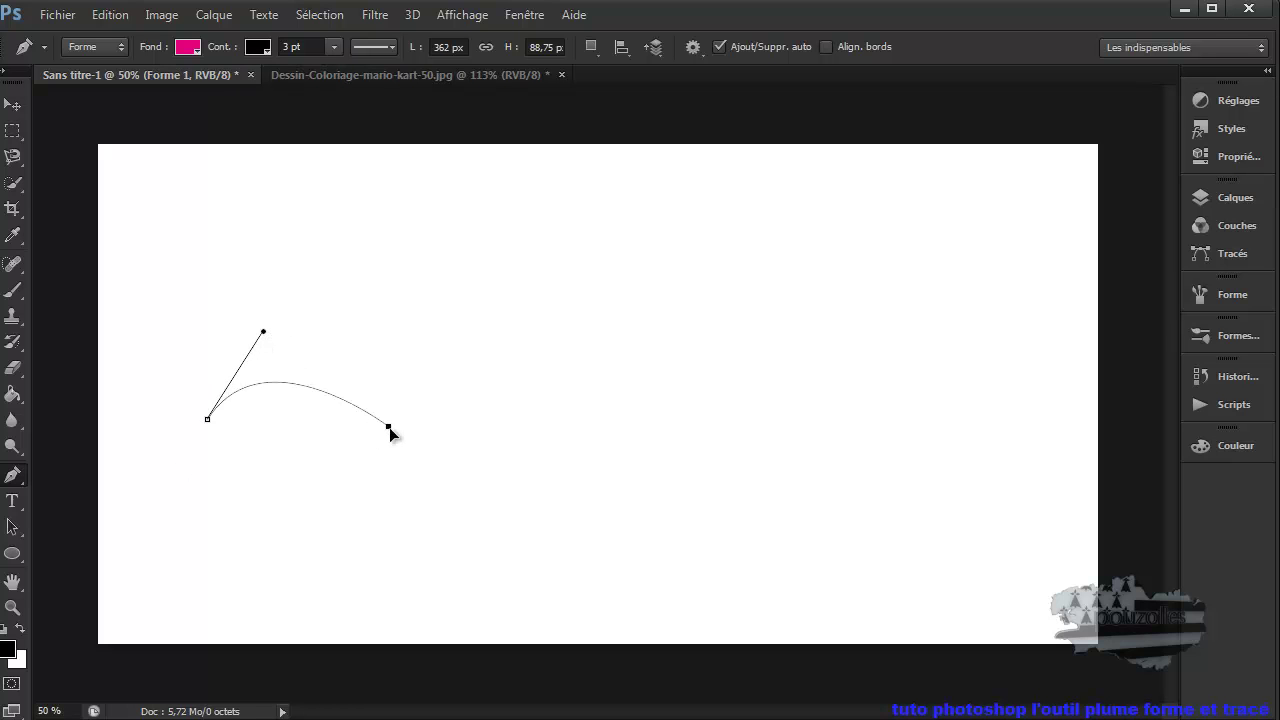
pyautogui.moveTo(411, 485); pyautogui.dragTo(412, 485)
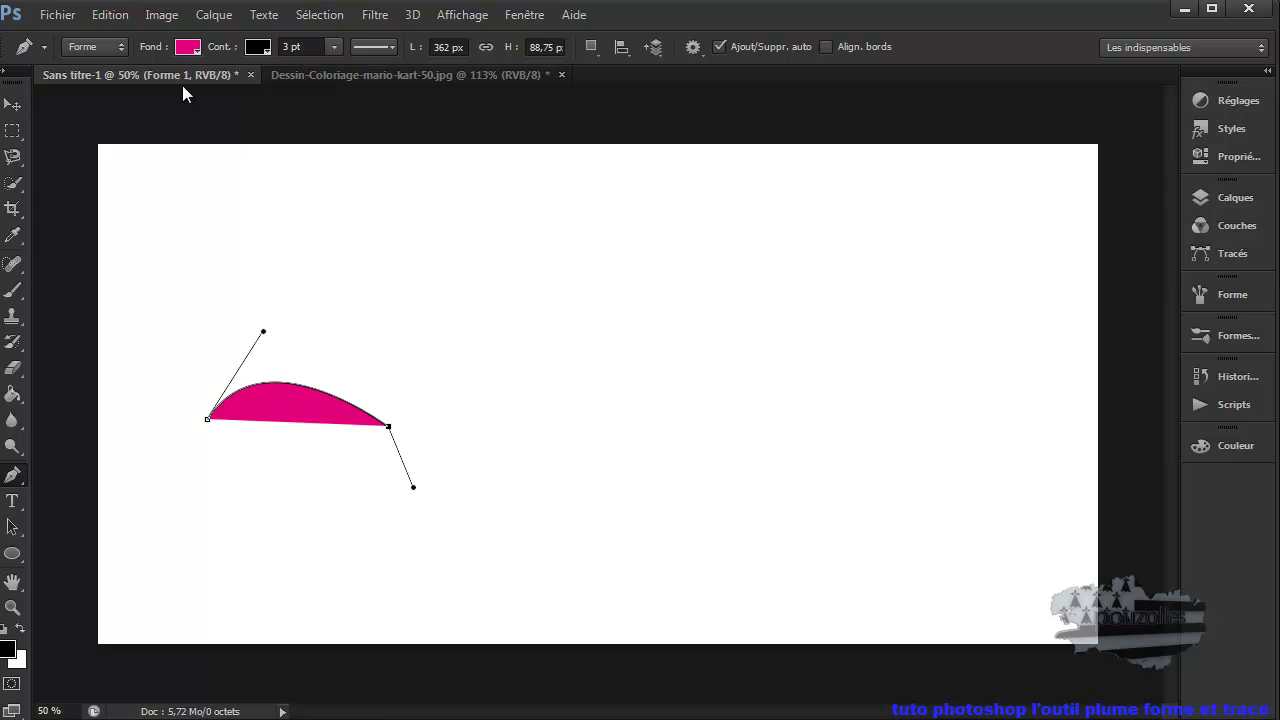
pyautogui.click(110, 15)
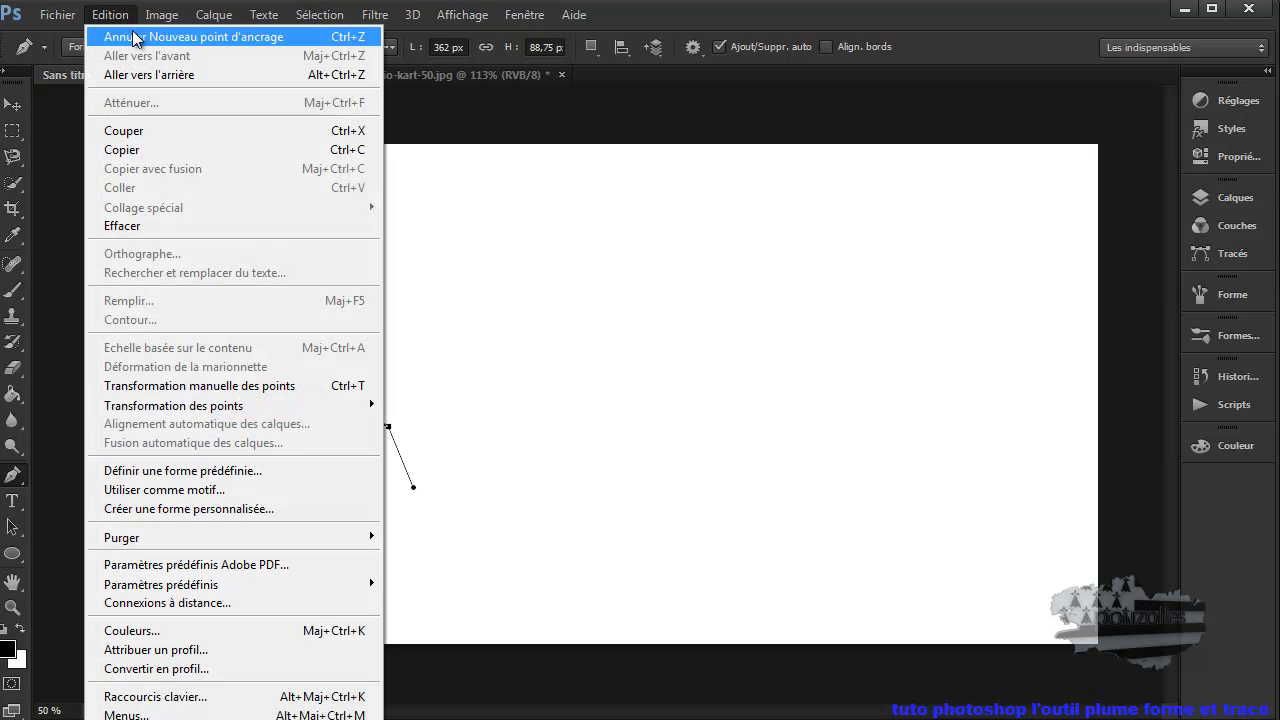
pyautogui.click(133, 38)
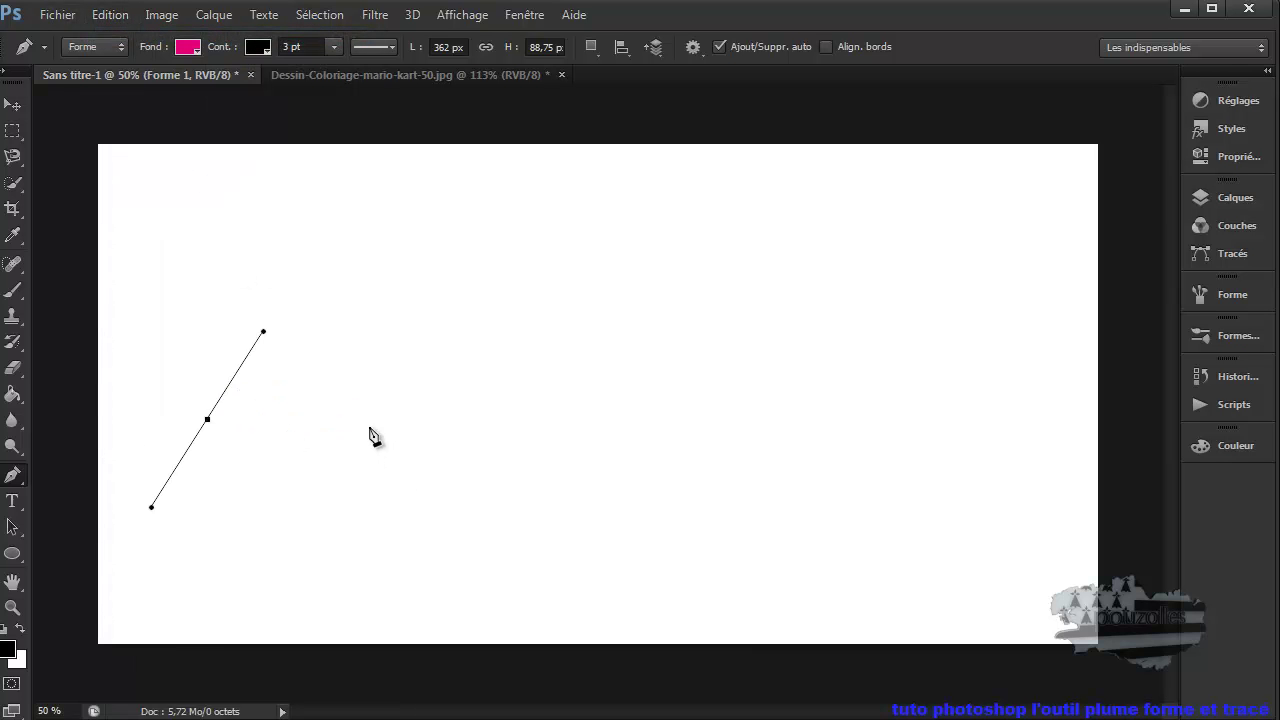
pyautogui.moveTo(375, 425)
pyautogui.mouseDown()
pyautogui.moveTo(402, 517)
pyautogui.moveTo(407, 508)
pyautogui.mouseUp()
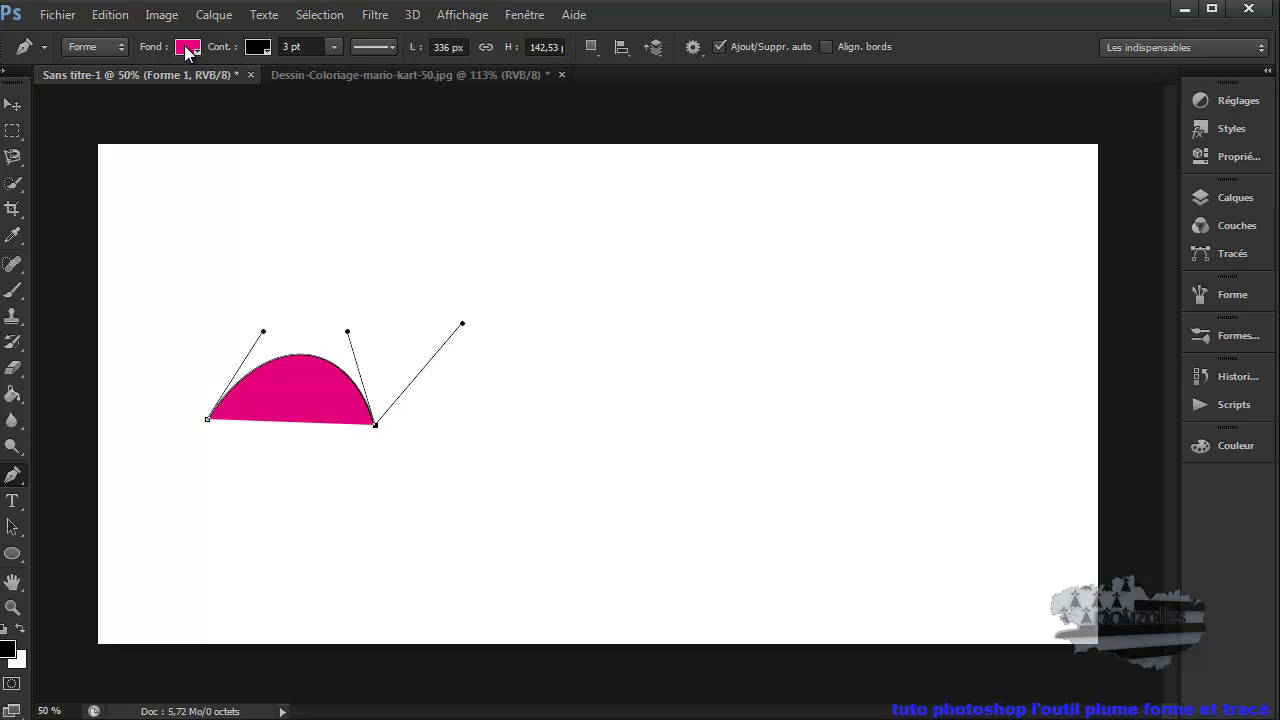
pyautogui.press('Return')
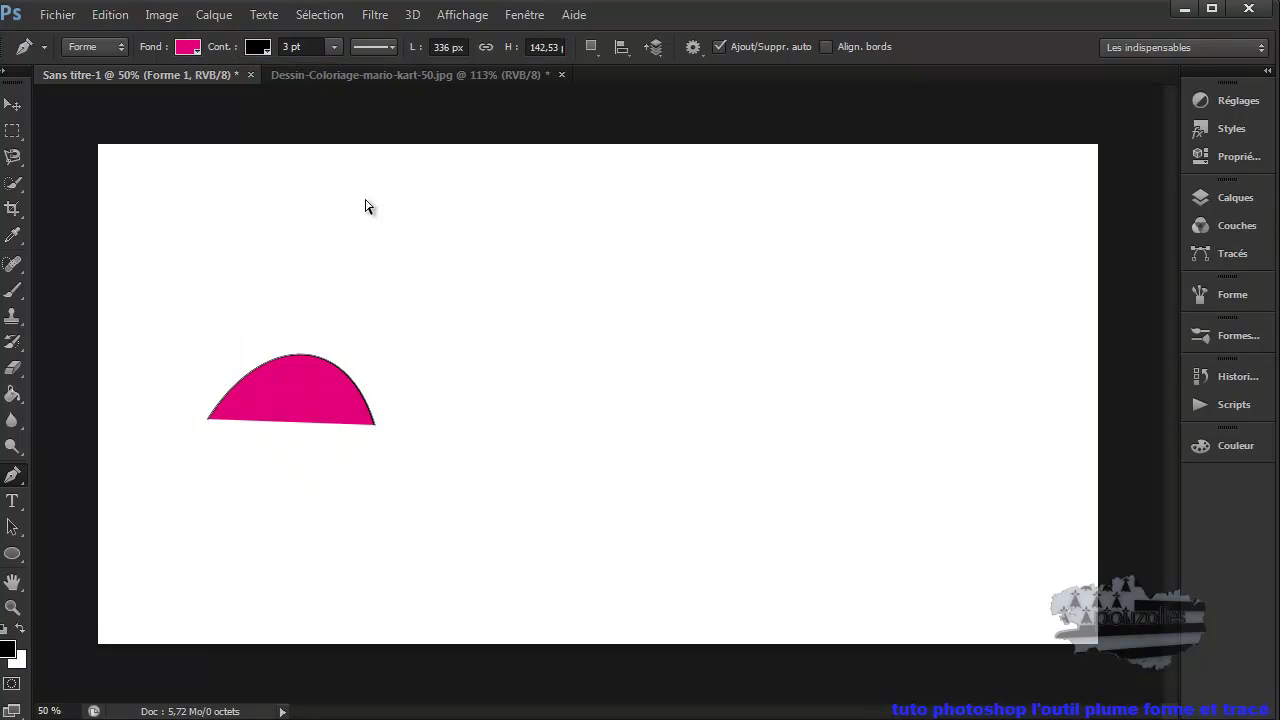
# Step: Try the yellow-purple-orange-blue gradient on the arch, then fill it solid black
pyautogui.click(185, 47)
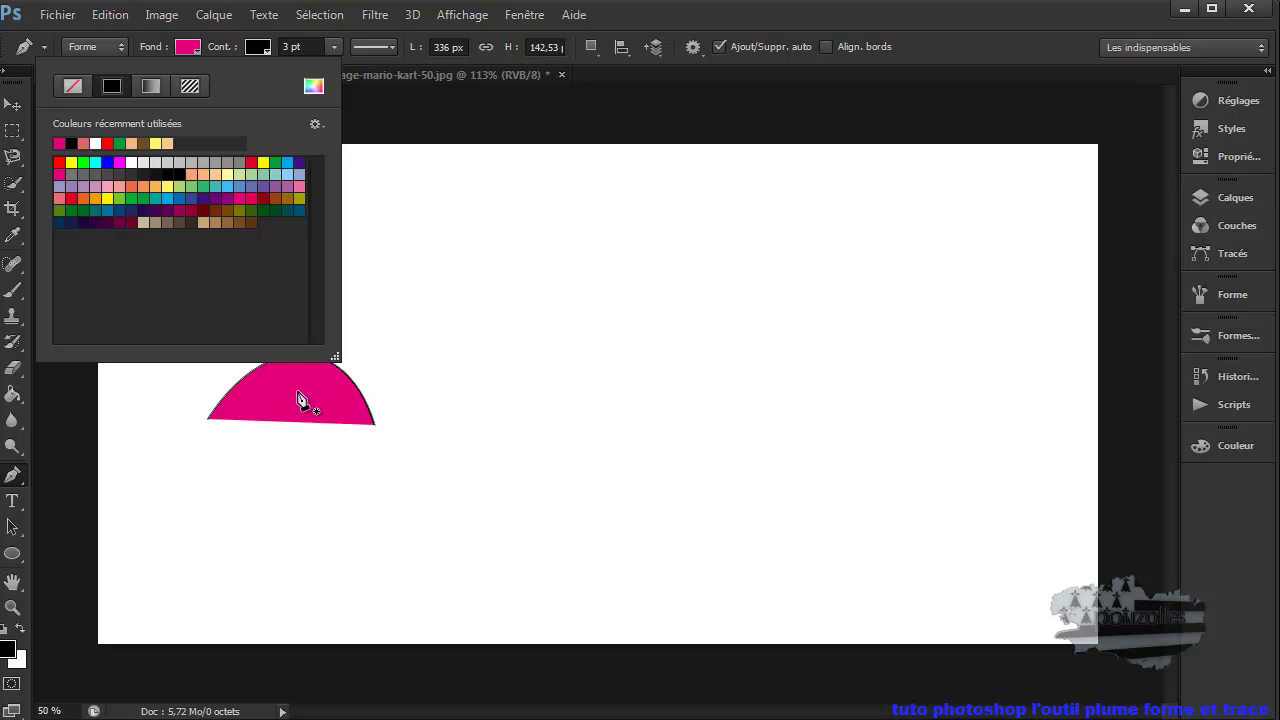
pyautogui.click(151, 87)
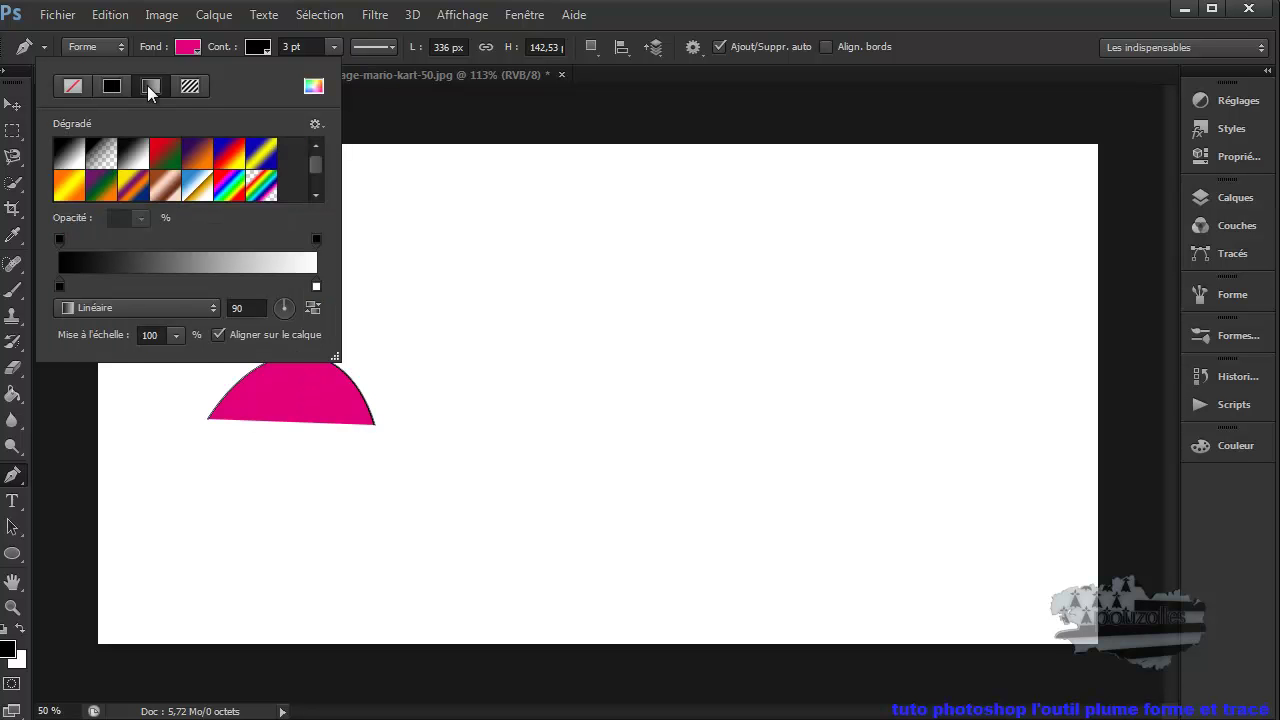
pyautogui.click(136, 193)
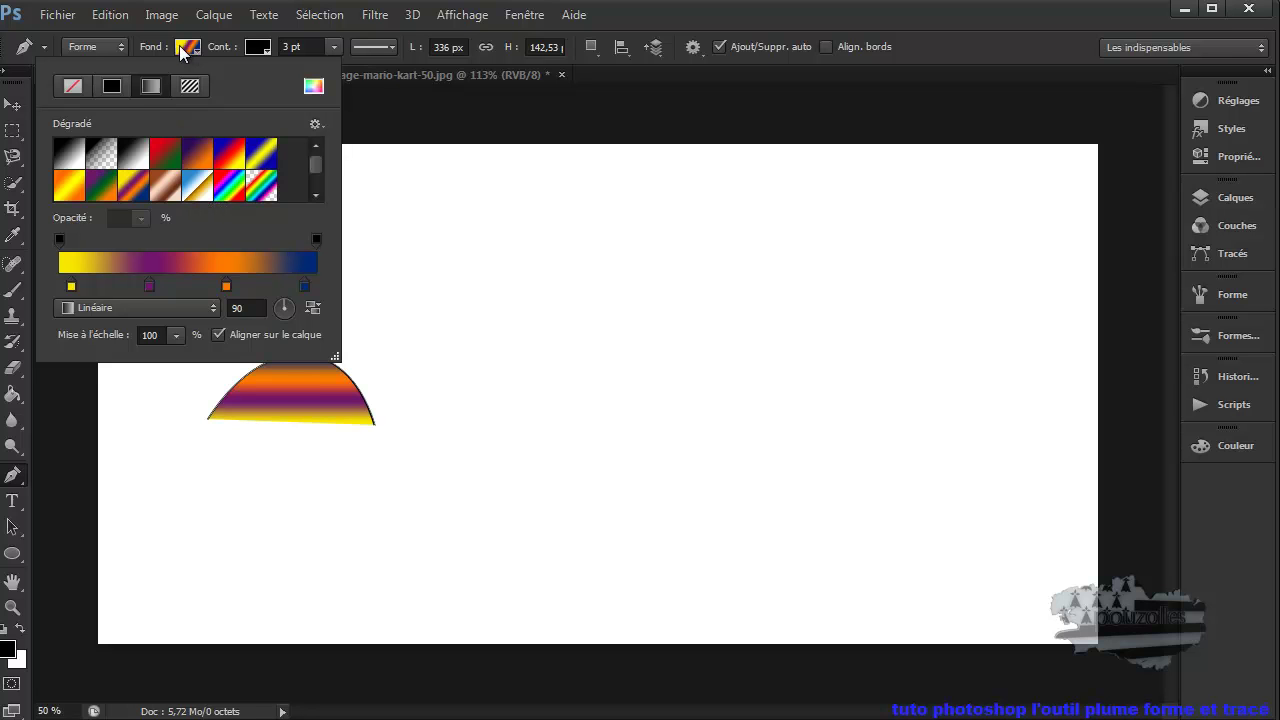
pyautogui.click(110, 86)
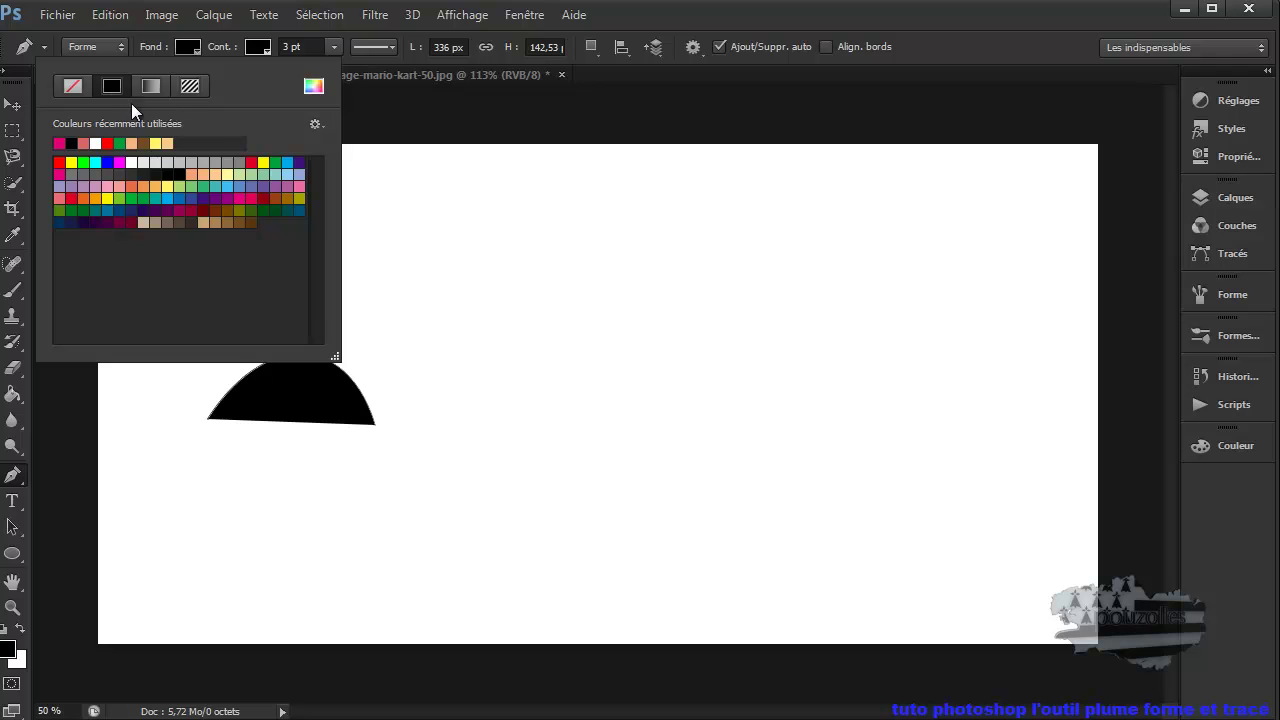
pyautogui.click(681, 18)
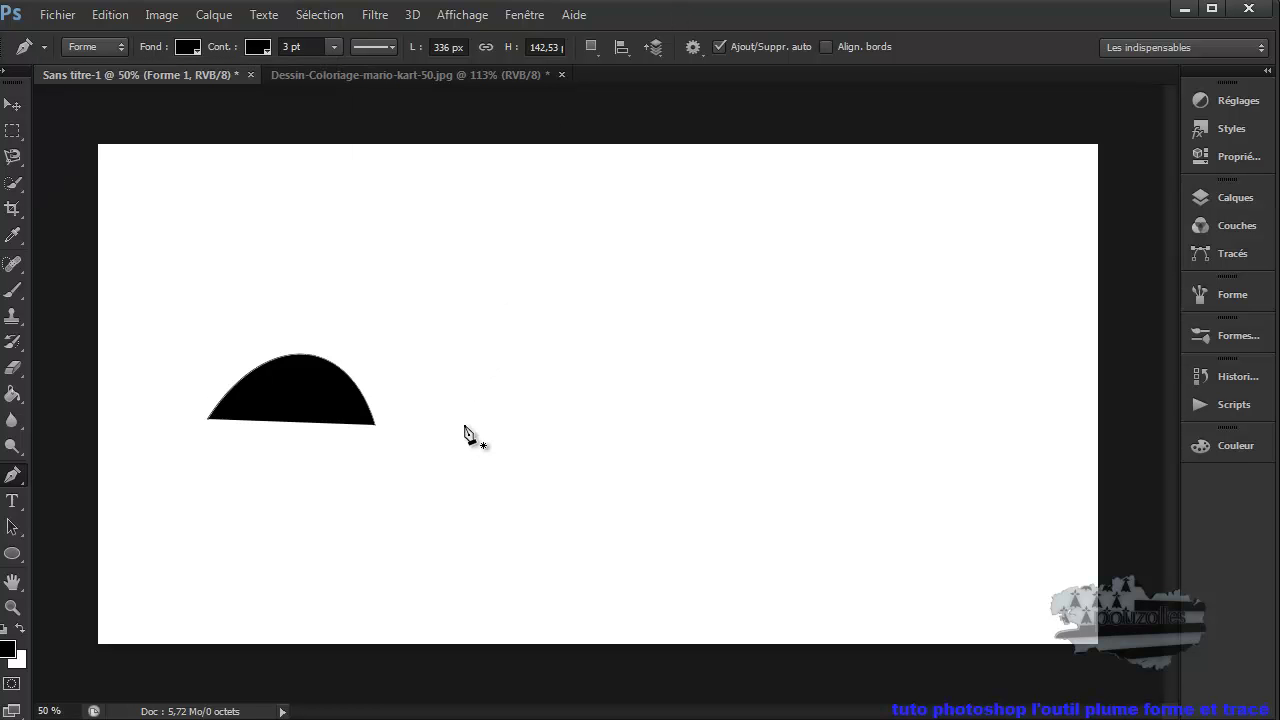
pyautogui.moveTo(463, 424); pyautogui.dragTo(513, 333)
pyautogui.moveTo(750, 412); pyautogui.dragTo(787, 581)
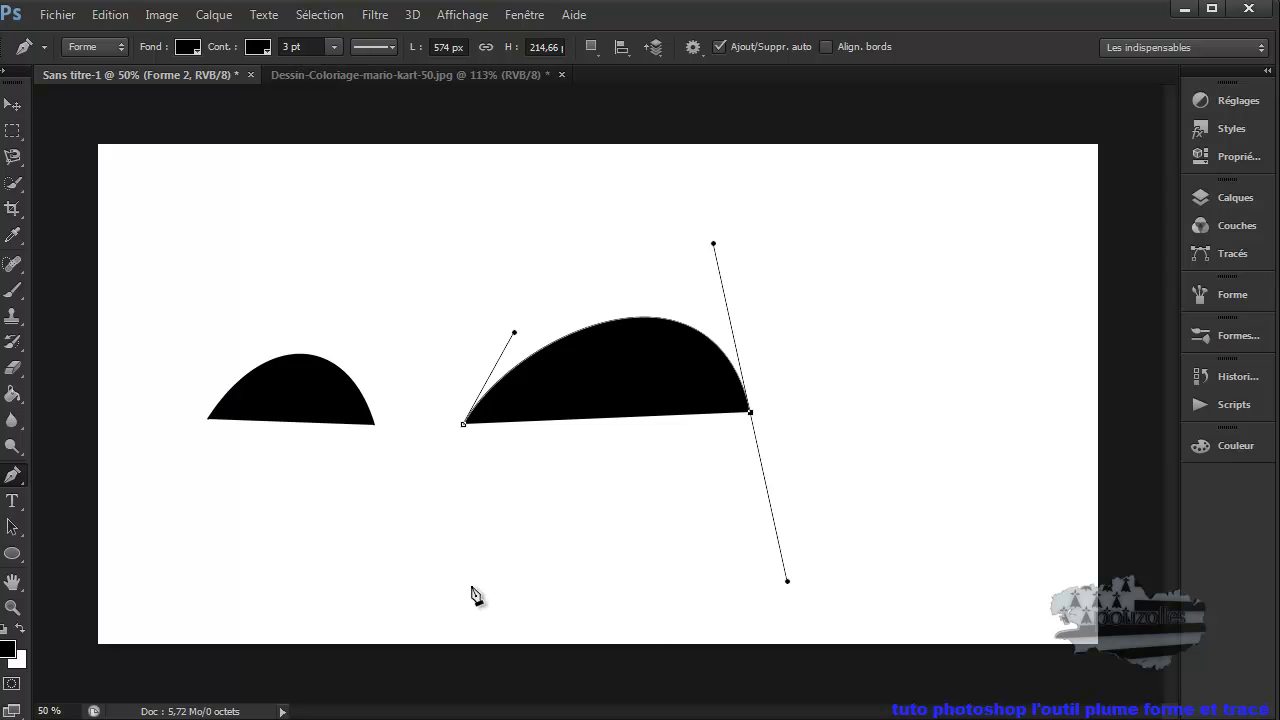
pyautogui.moveTo(463, 424); pyautogui.dragTo(462, 289)
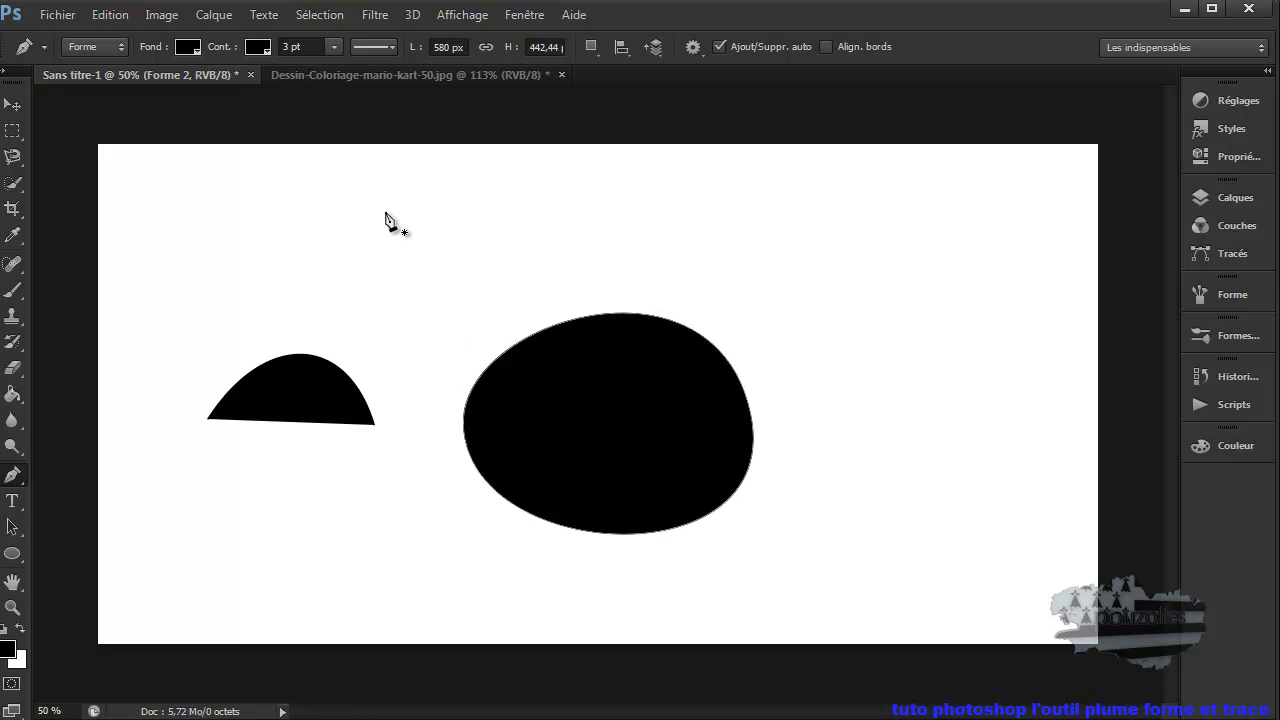
pyautogui.click(187, 47)
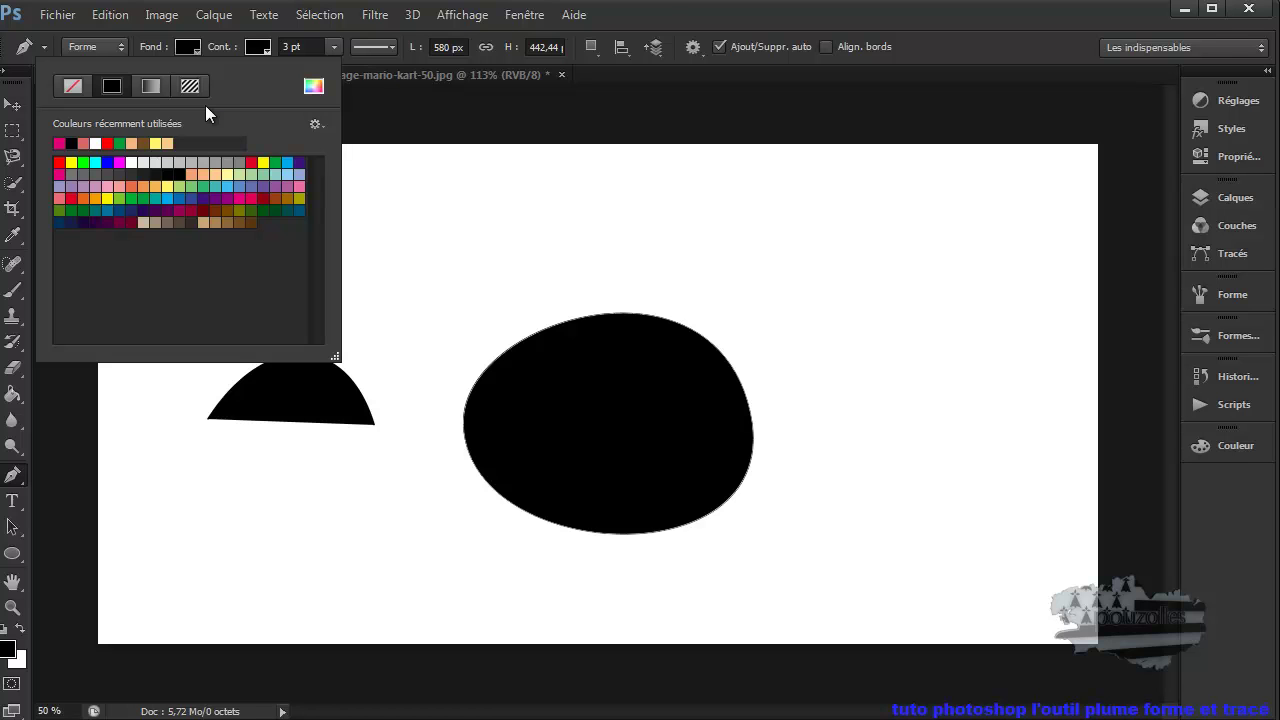
pyautogui.click(671, 10)
# Step: Undo the black blob, redo the arch shape, and refill the arch pink
pyautogui.hotkey('ctrl', 'z')
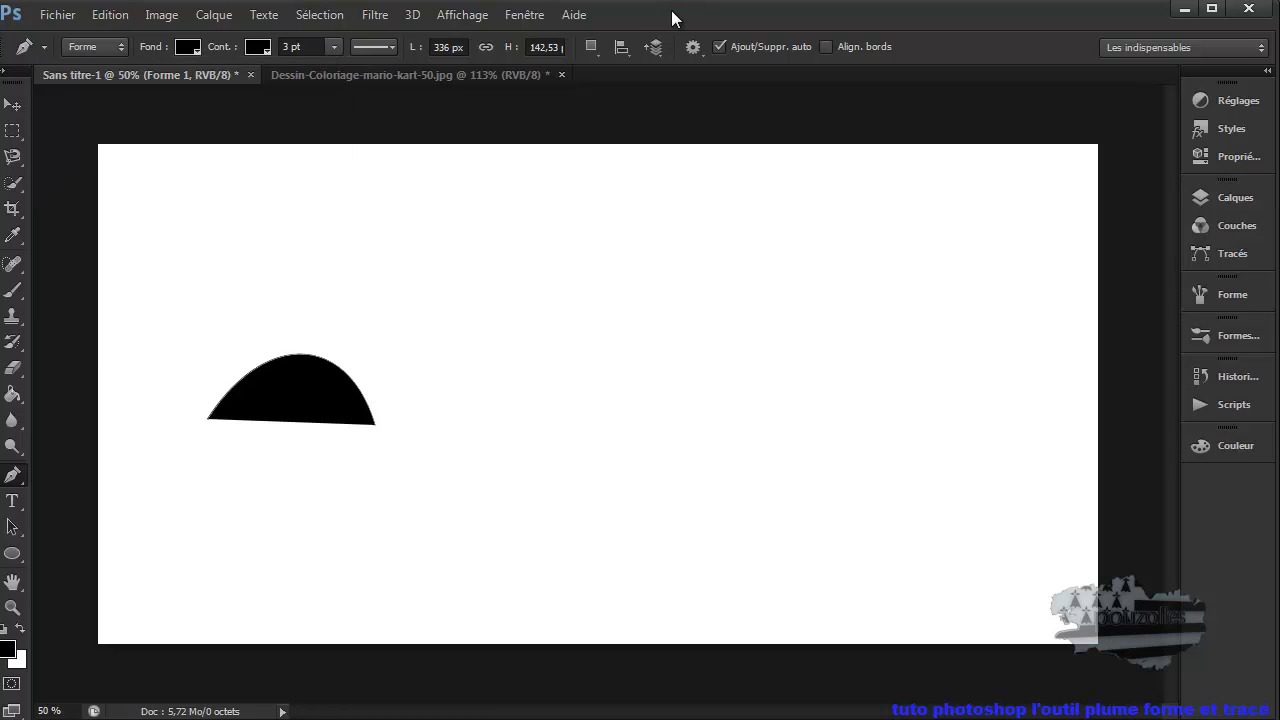
pyautogui.hotkey('ctrl', 'alt', 'z')
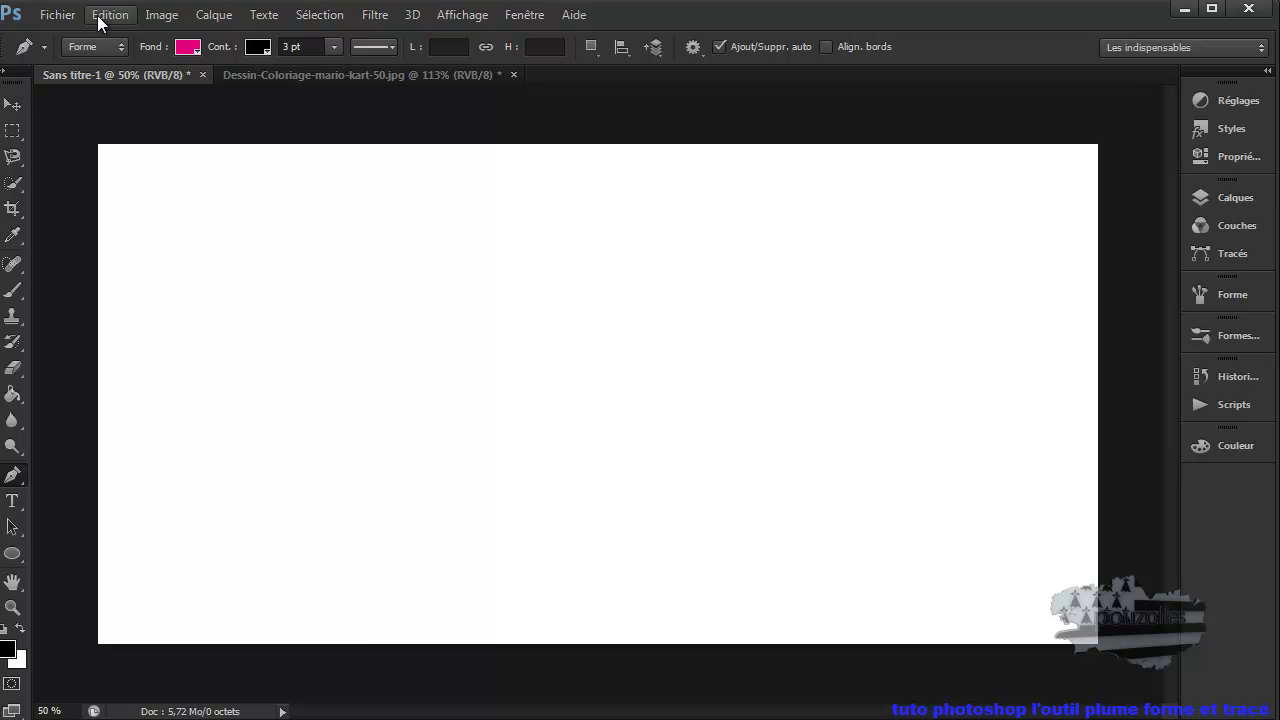
pyautogui.click(105, 15)
pyautogui.click(122, 68)
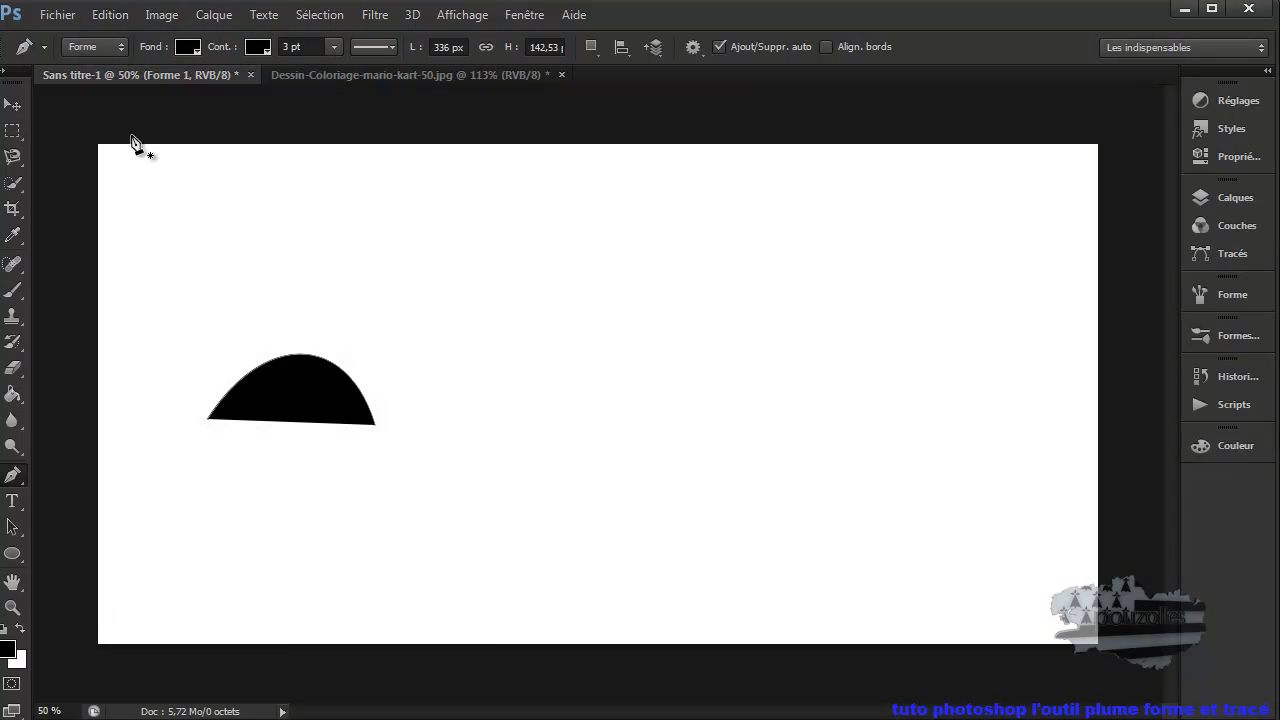
pyautogui.click(185, 46)
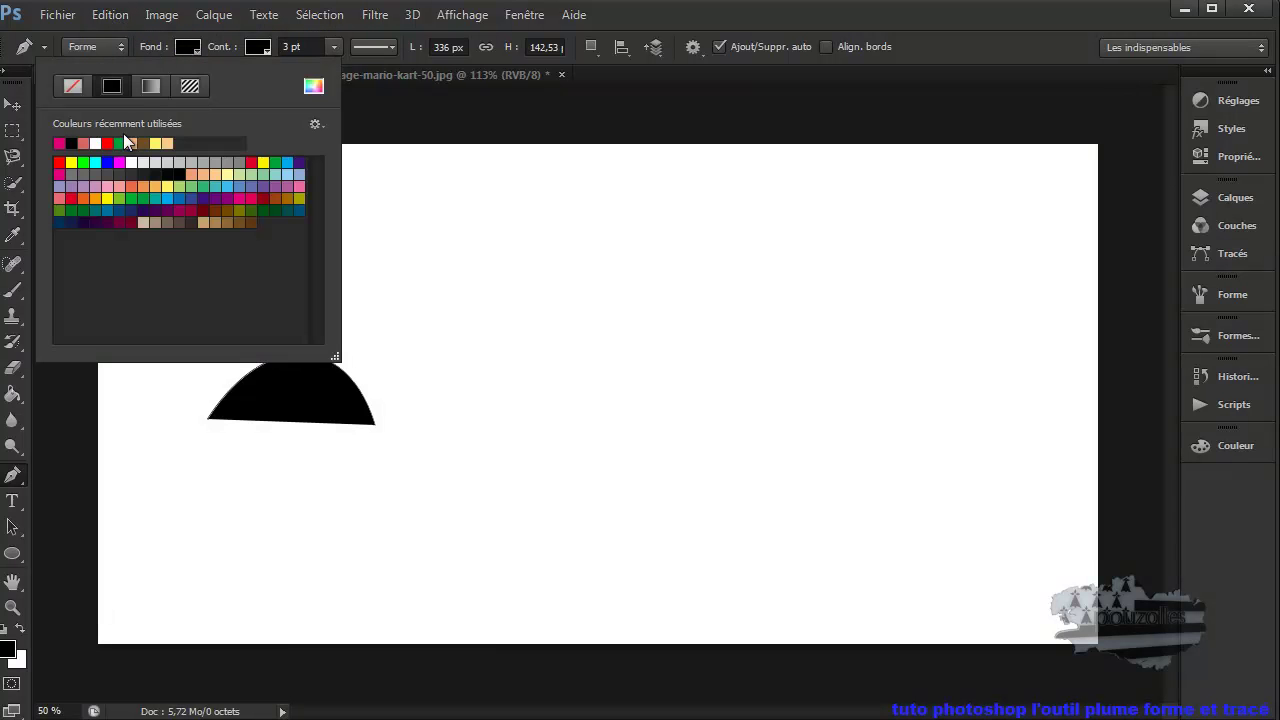
pyautogui.click(60, 142)
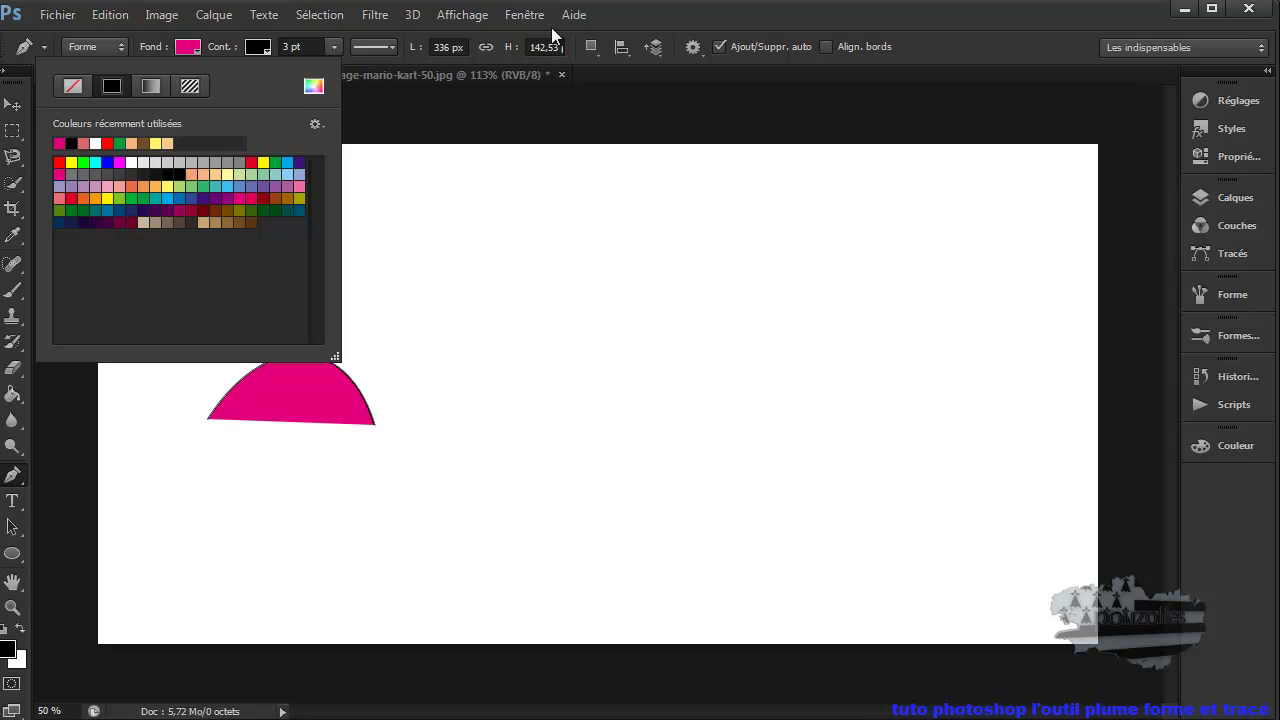
pyautogui.click(646, 22)
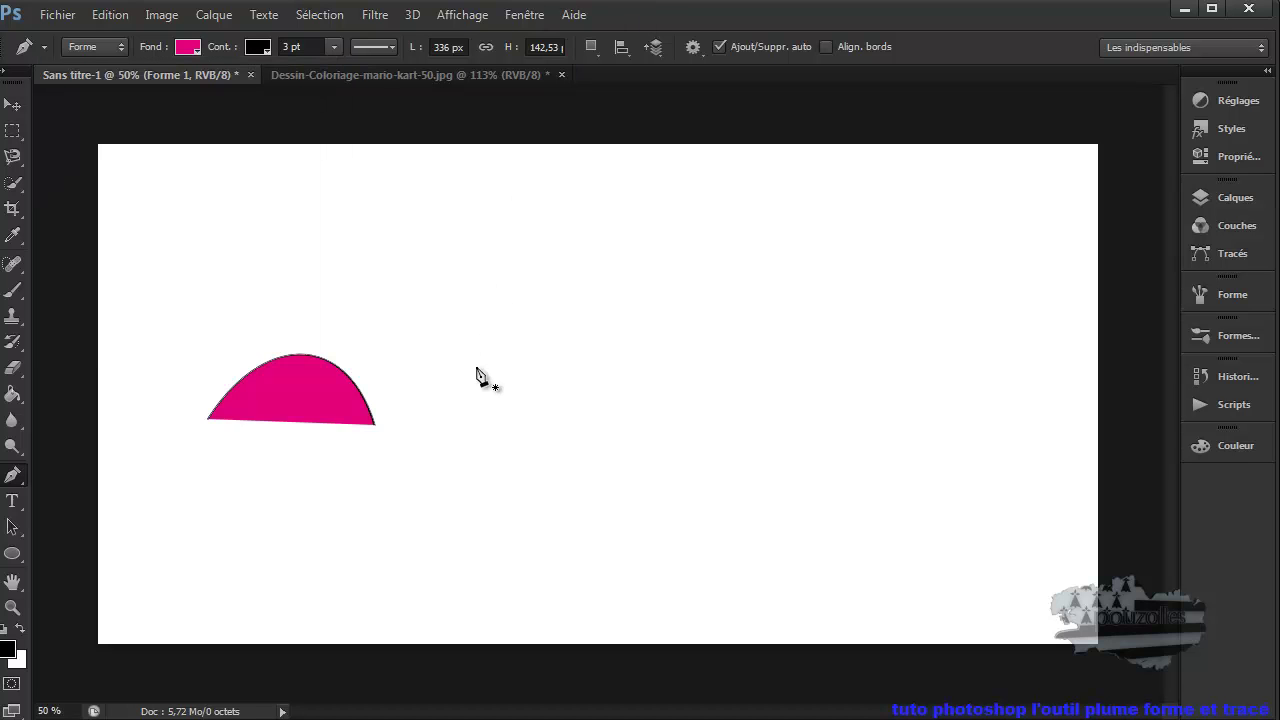
# Step: Draw a closed pink oval with a black outline to the right of the arch
pyautogui.moveTo(492, 423); pyautogui.dragTo(530, 333)
pyautogui.moveTo(785, 414); pyautogui.dragTo(791, 536)
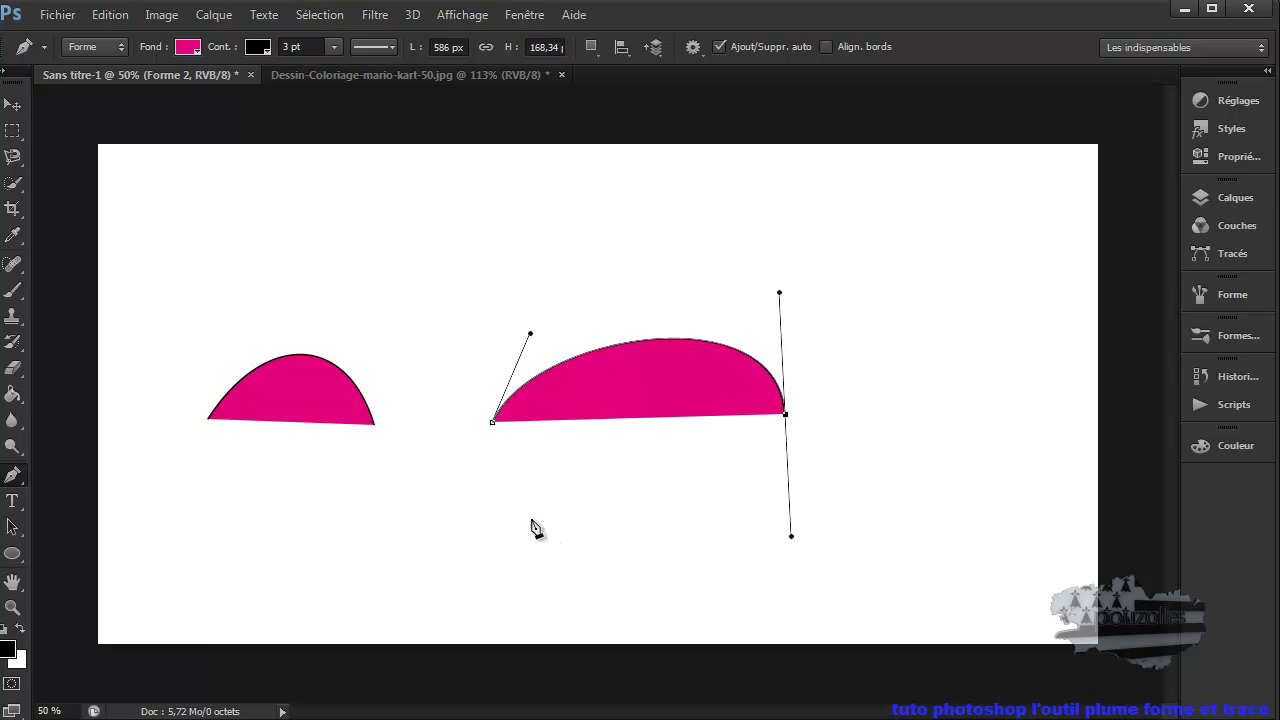
pyautogui.click(493, 423)
pyautogui.moveTo(493, 423); pyautogui.dragTo(491, 310)
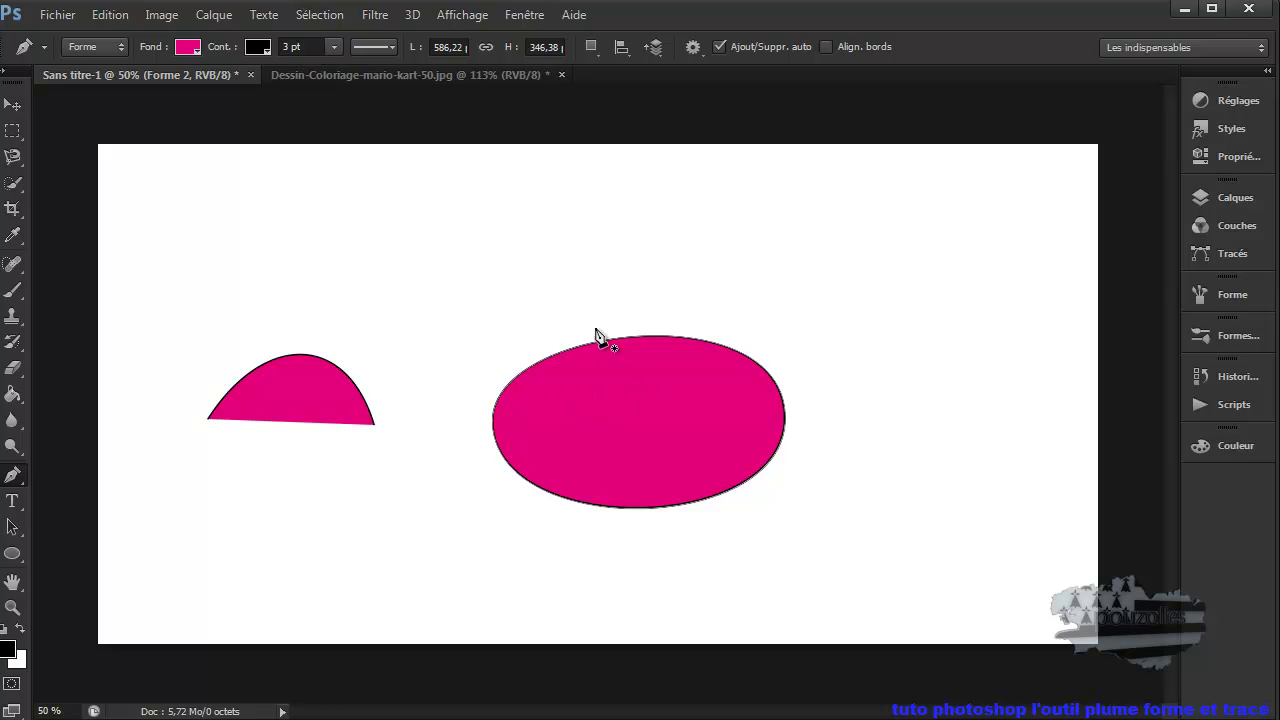
# Step: Fill the oval with the yellow-purple-orange-blue gradient, moving the yellow stop to the start
pyautogui.click(186, 47)
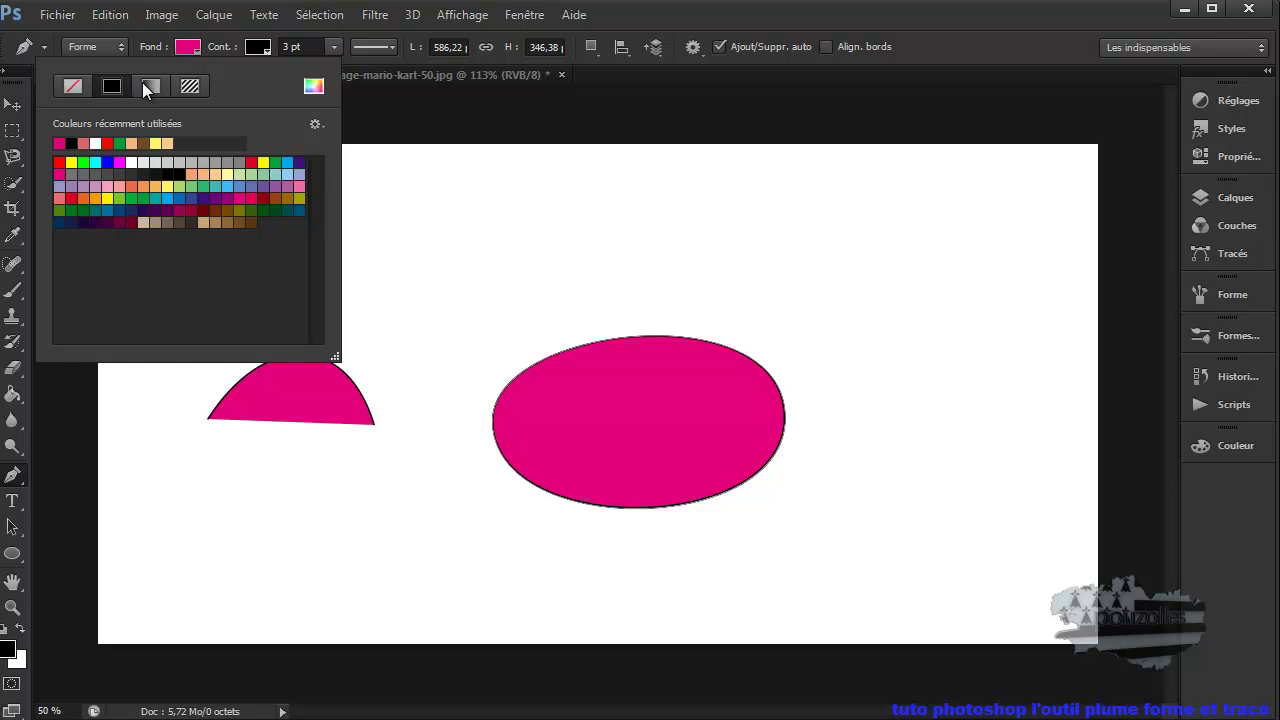
pyautogui.click(150, 86)
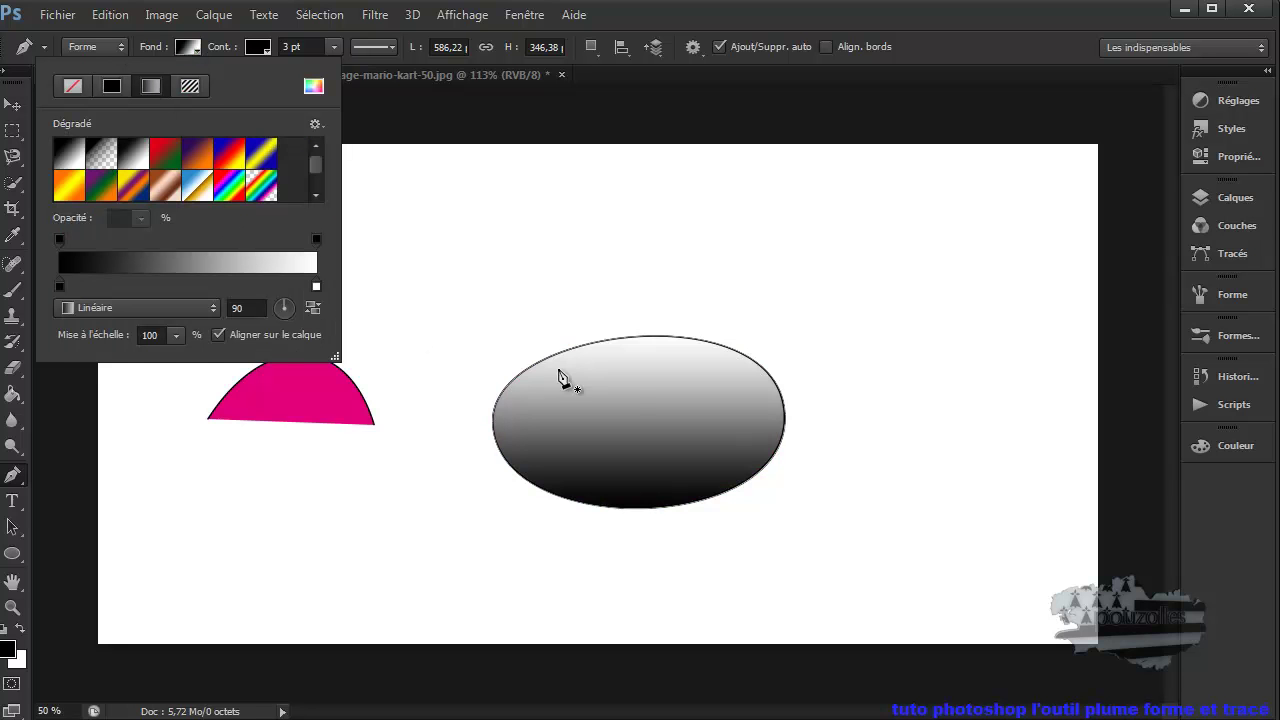
pyautogui.click(138, 187)
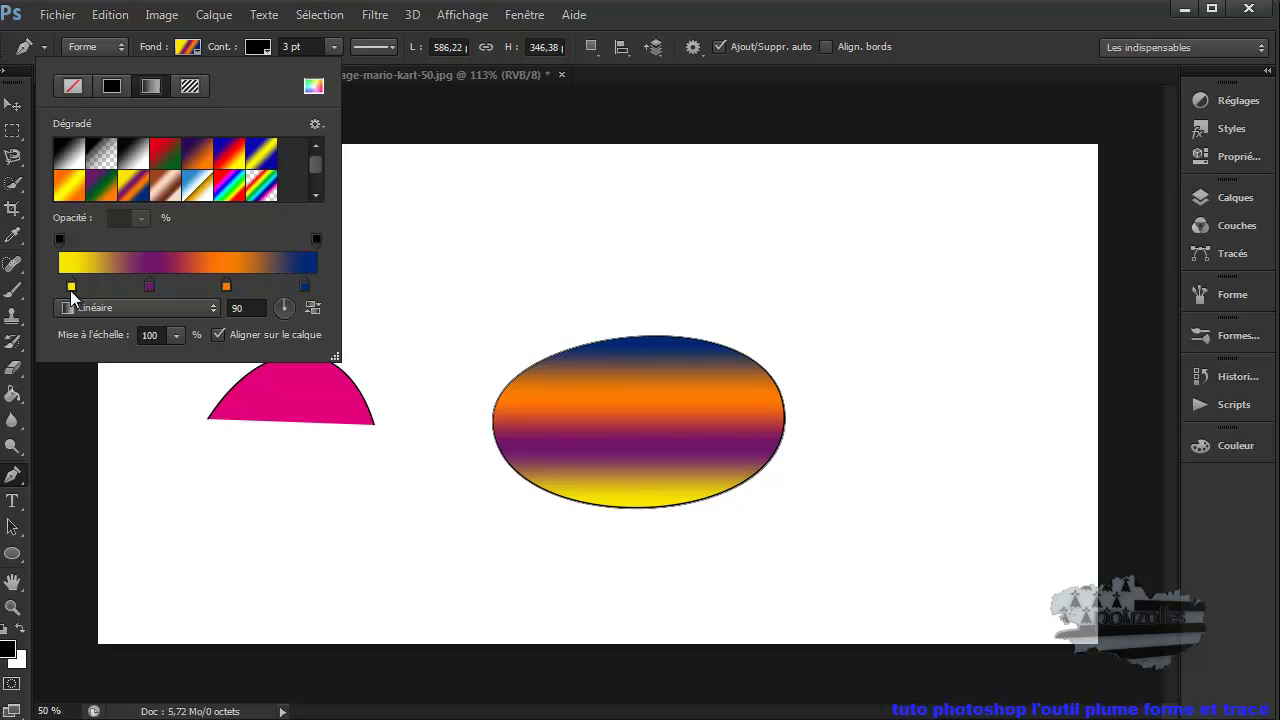
pyautogui.moveTo(70, 287); pyautogui.dragTo(61, 285)
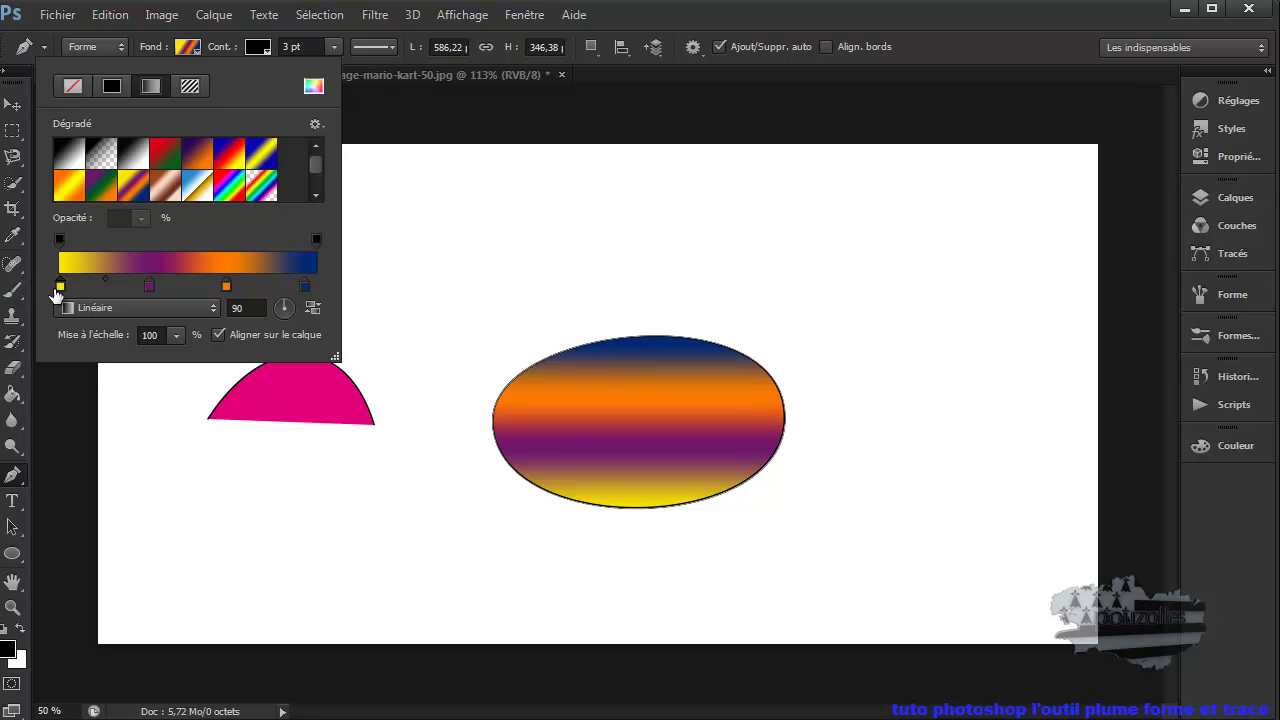
pyautogui.click(22, 398)
pyautogui.click(22, 398)
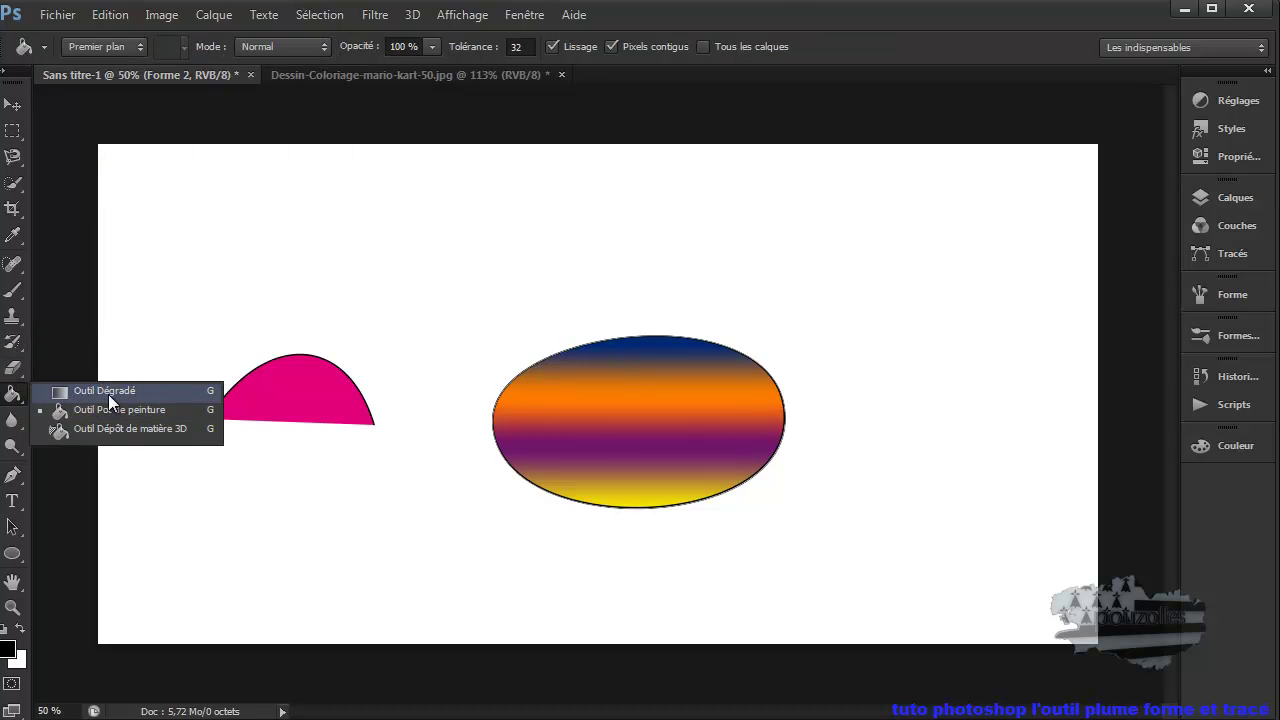
pyautogui.click(15, 474)
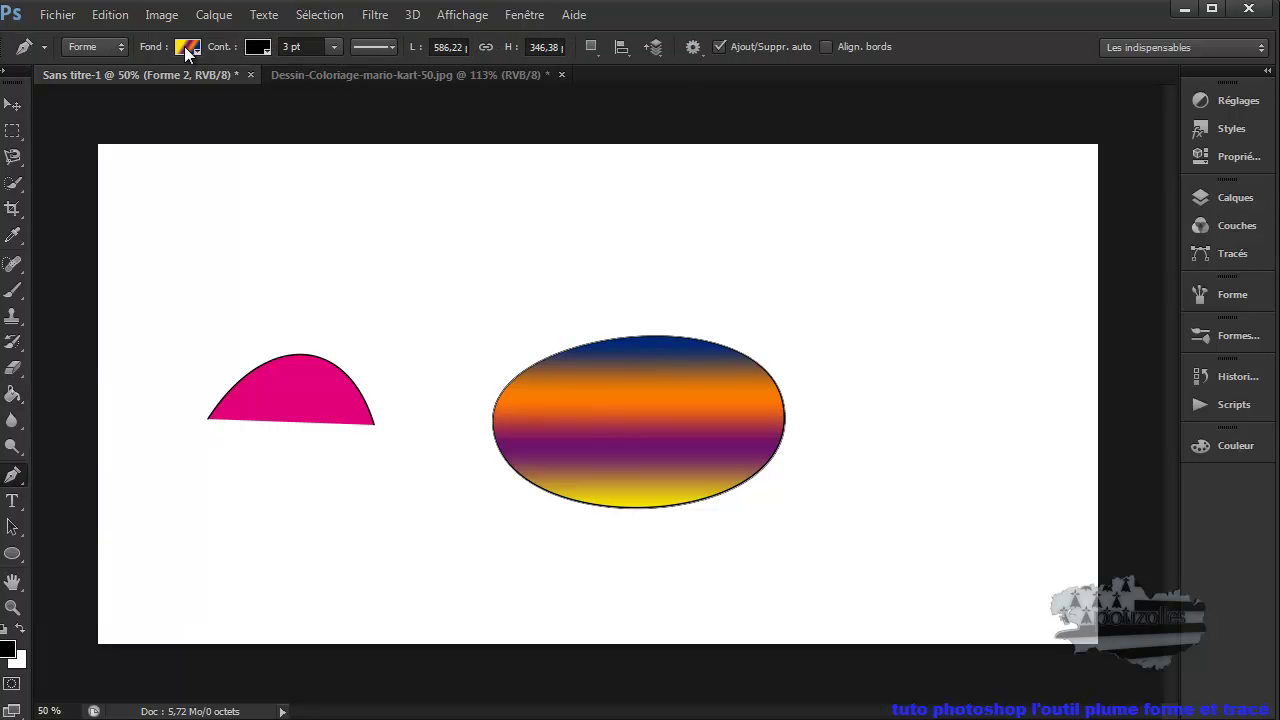
# Step: Fill the oval solid red e01a1a, then switch it to a black-to-white gradient
pyautogui.click(185, 46)
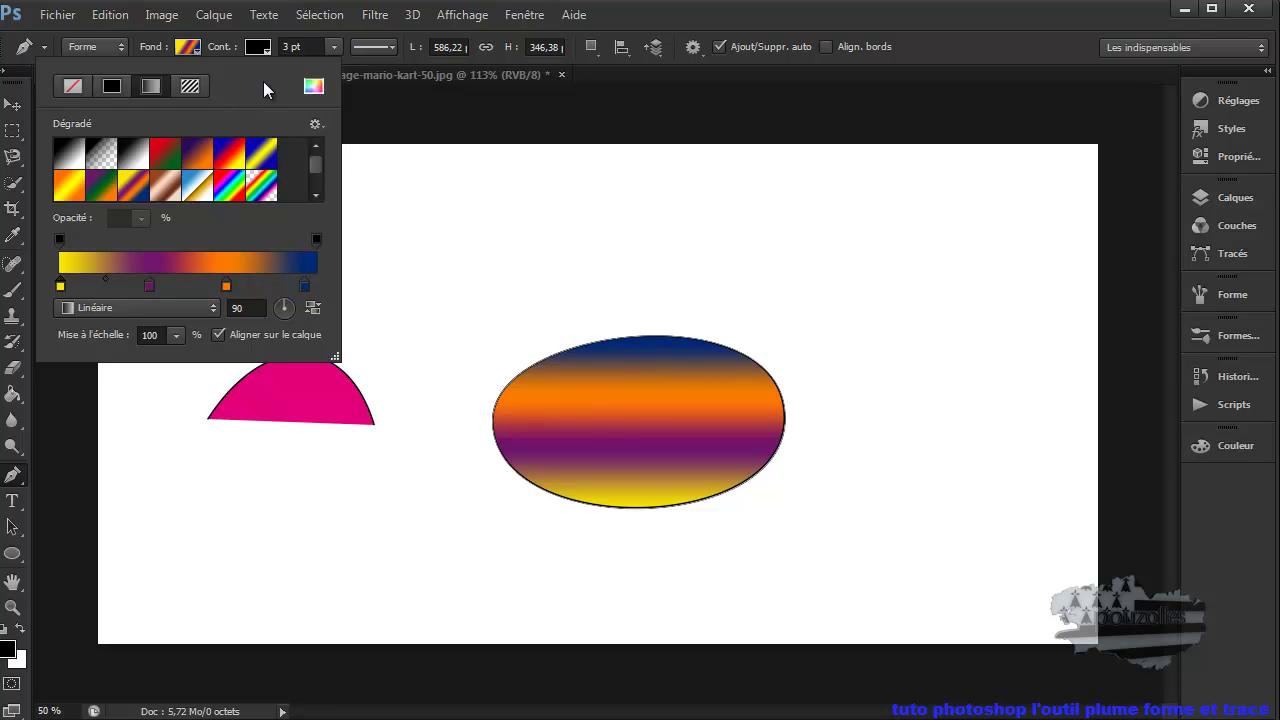
pyautogui.click(60, 285)
pyautogui.click(313, 88)
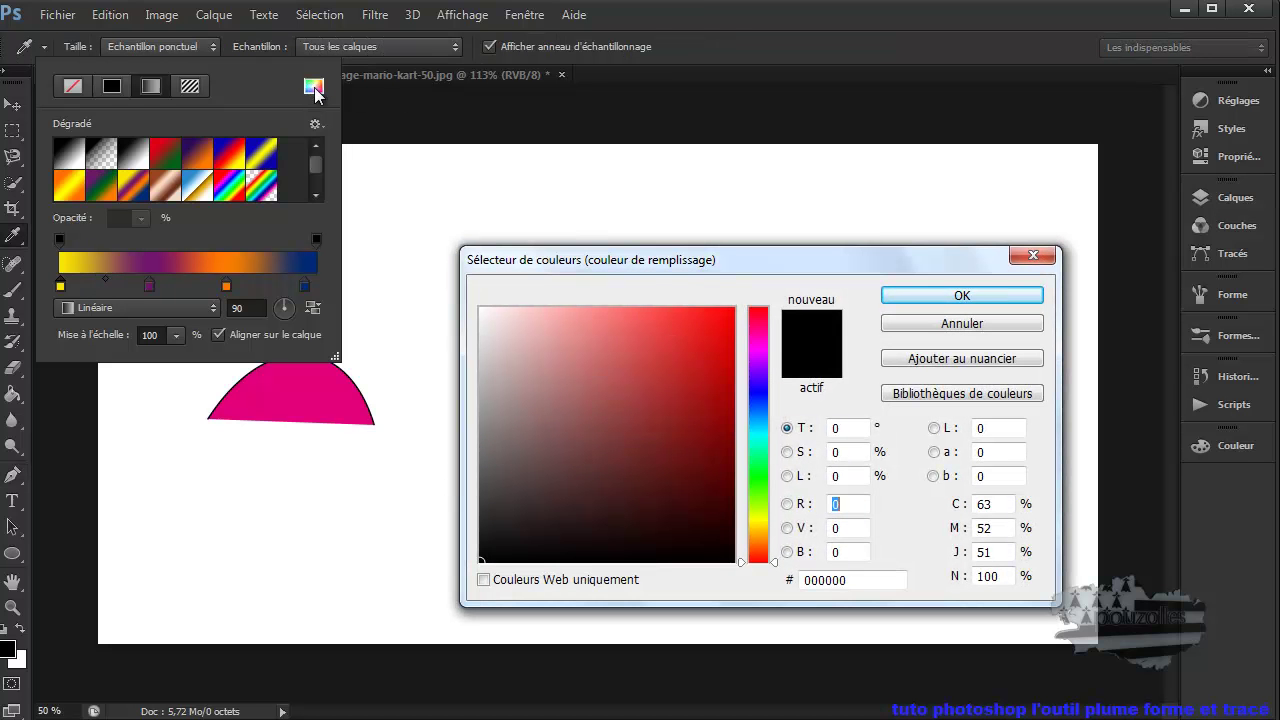
pyautogui.click(704, 339)
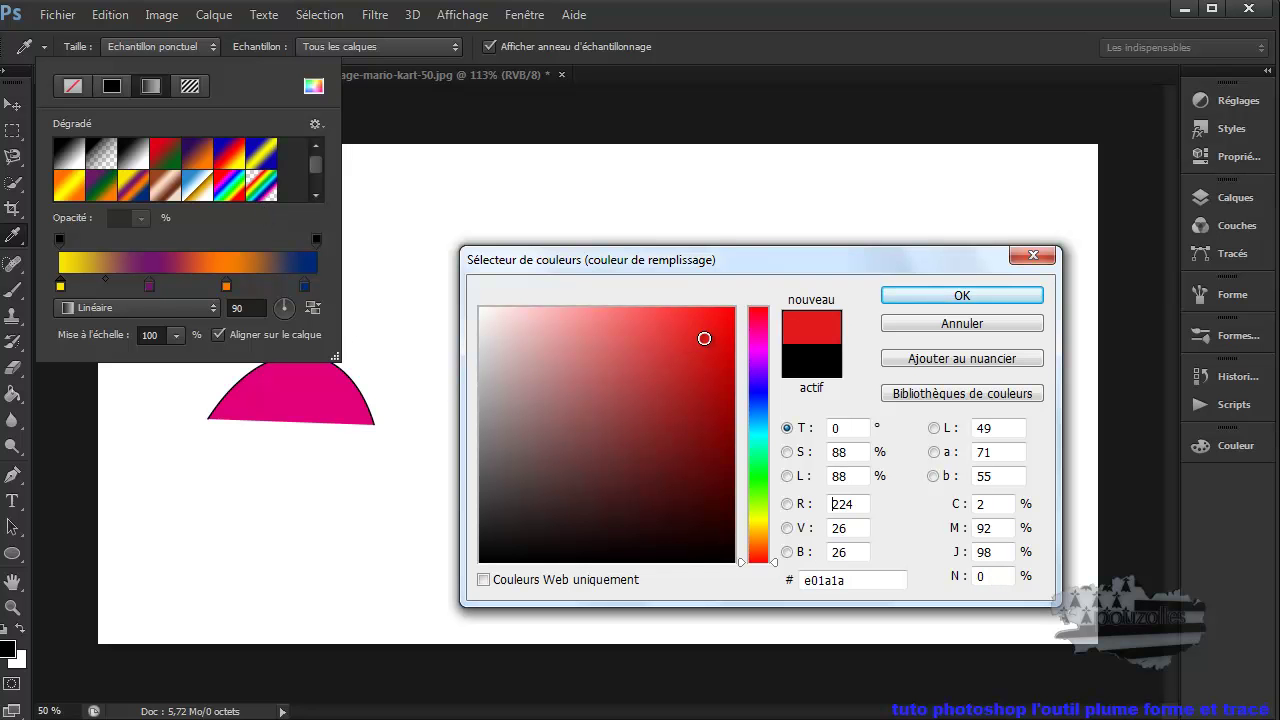
pyautogui.click(960, 297)
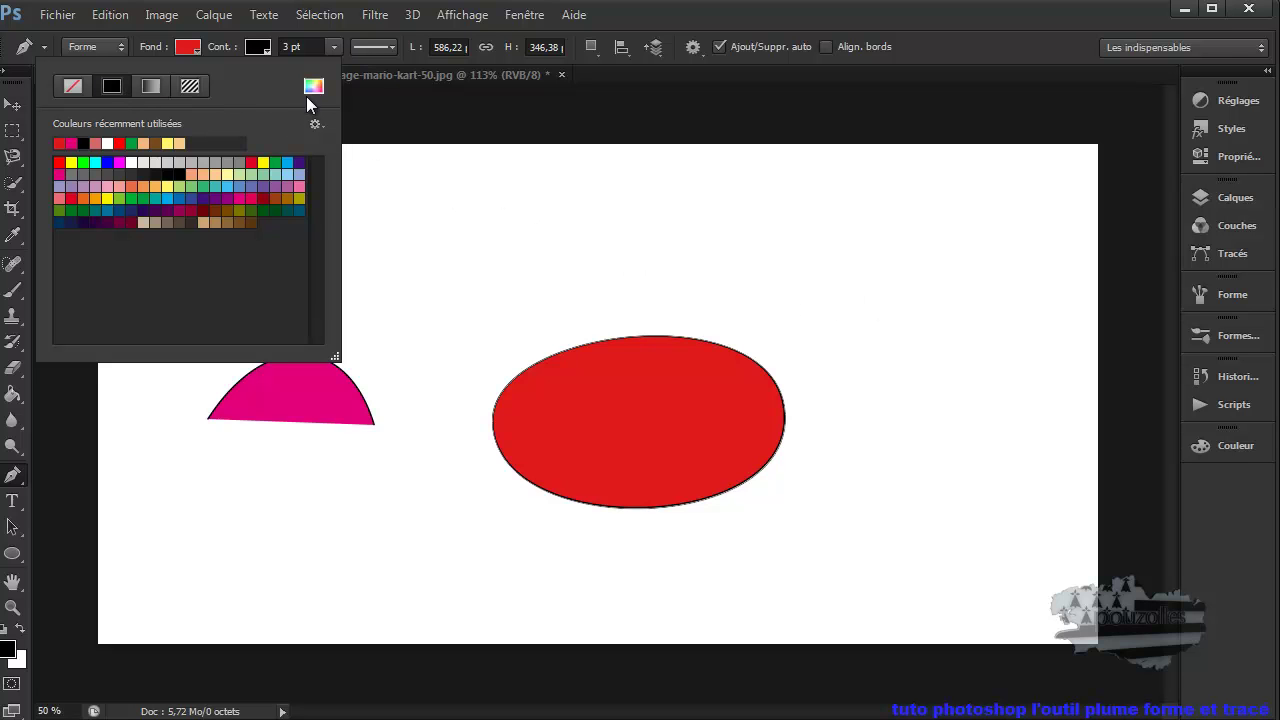
pyautogui.click(157, 85)
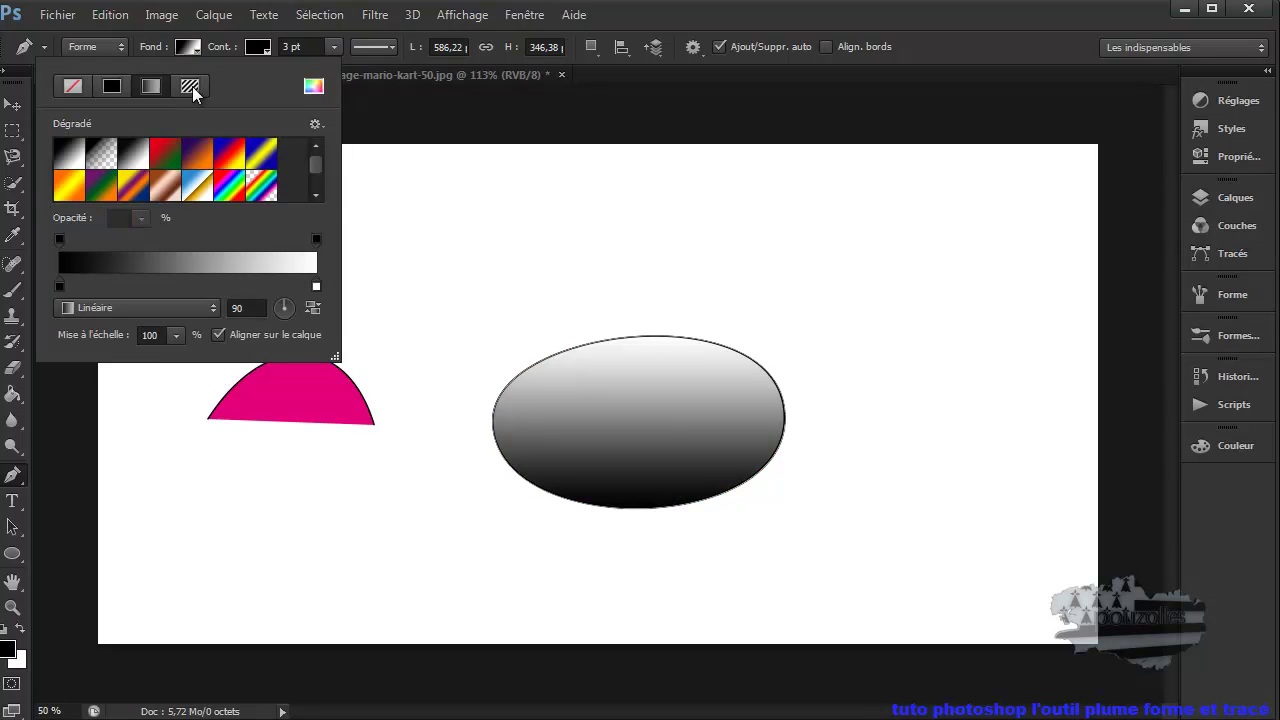
# Step: Apply the copper gradient to the oval and recolour its first stop bright yellow e9e718
pyautogui.click(166, 190)
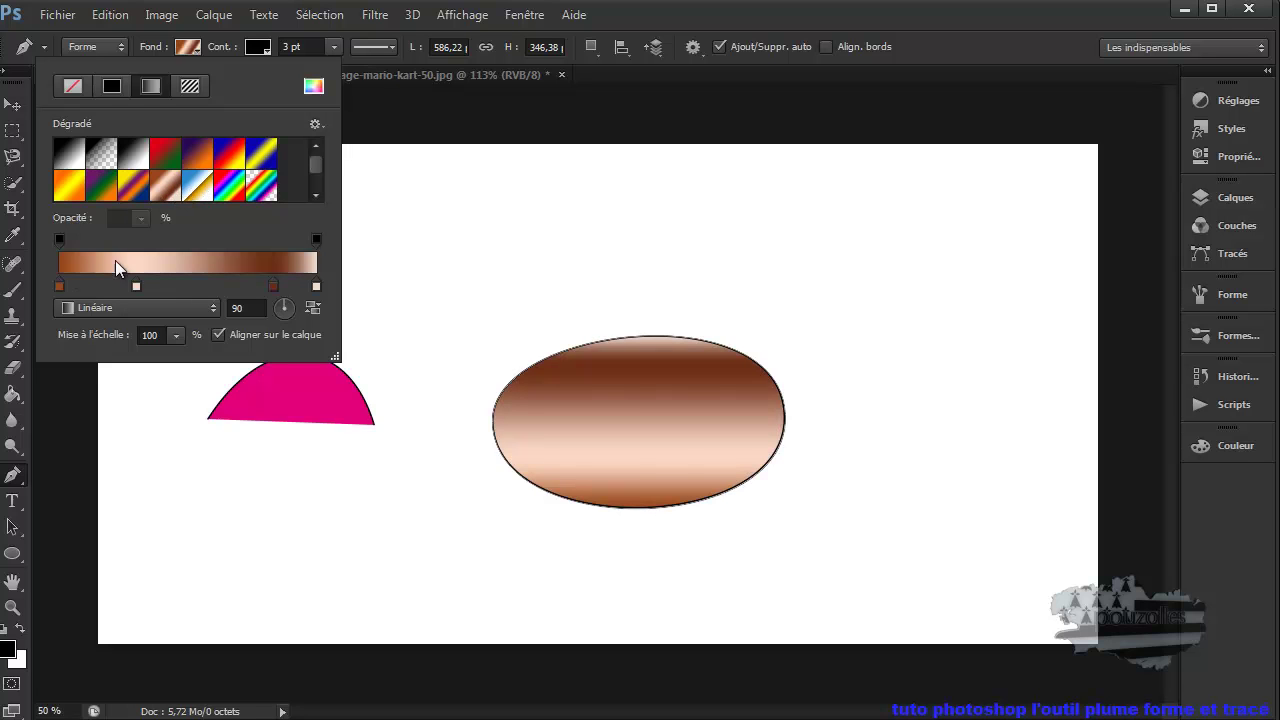
pyautogui.doubleClick(59, 286)
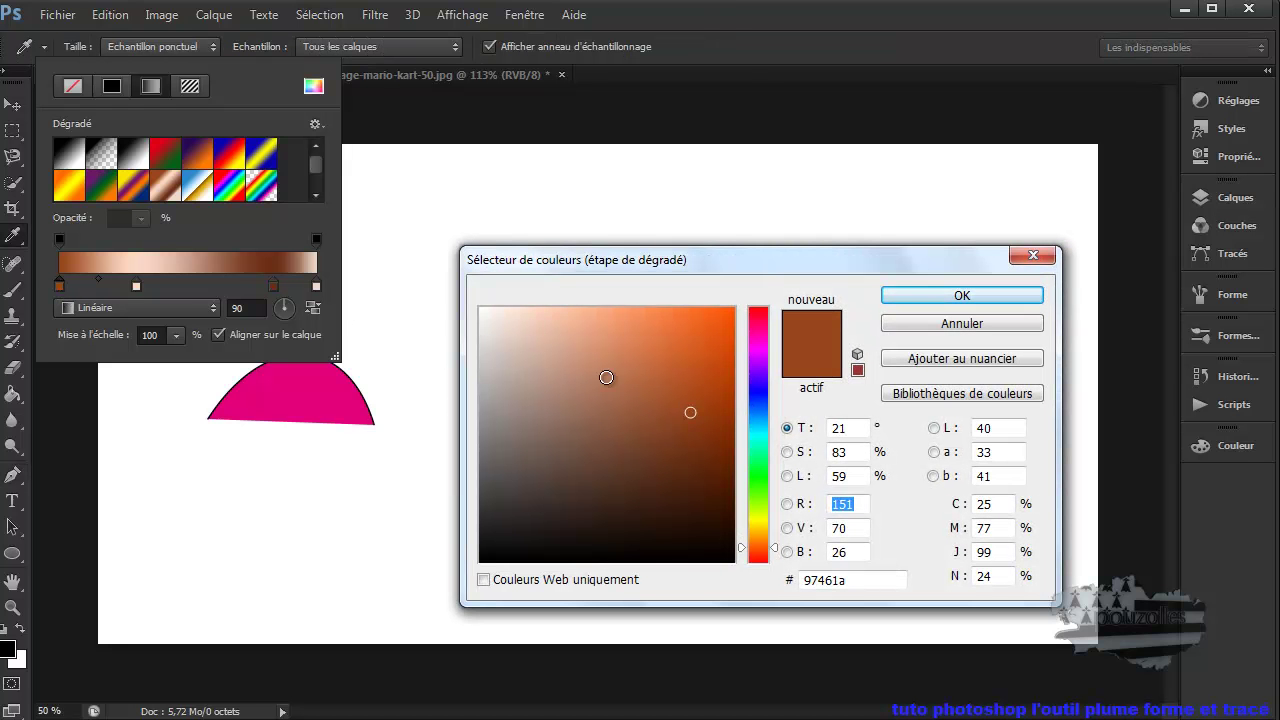
pyautogui.moveTo(693, 413); pyautogui.dragTo(692, 438)
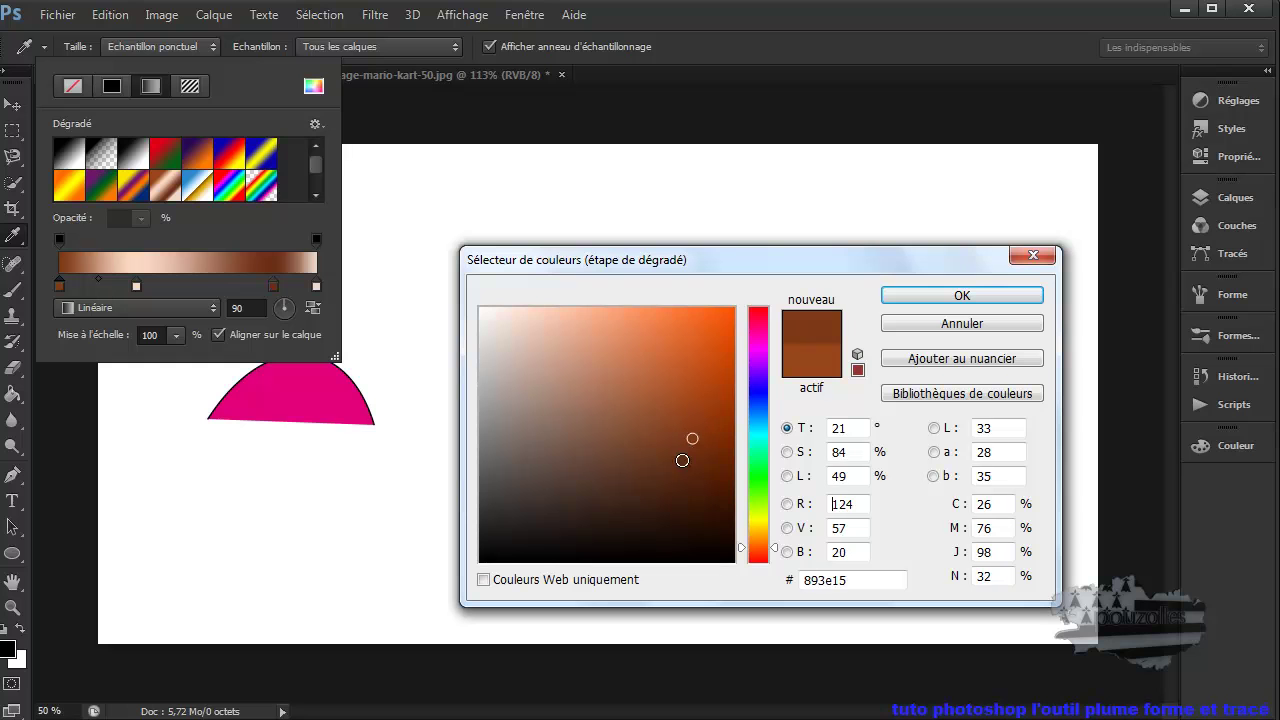
pyautogui.click(666, 475)
pyautogui.click(757, 522)
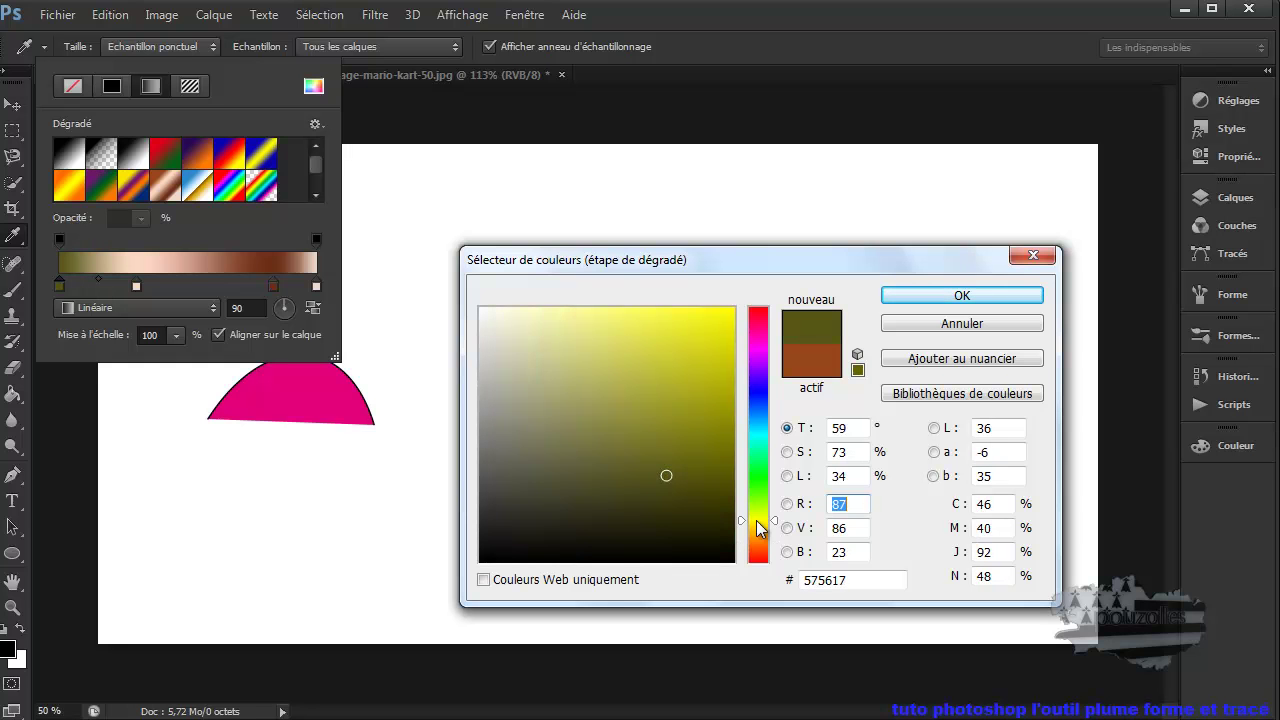
pyautogui.moveTo(667, 476); pyautogui.dragTo(708, 329)
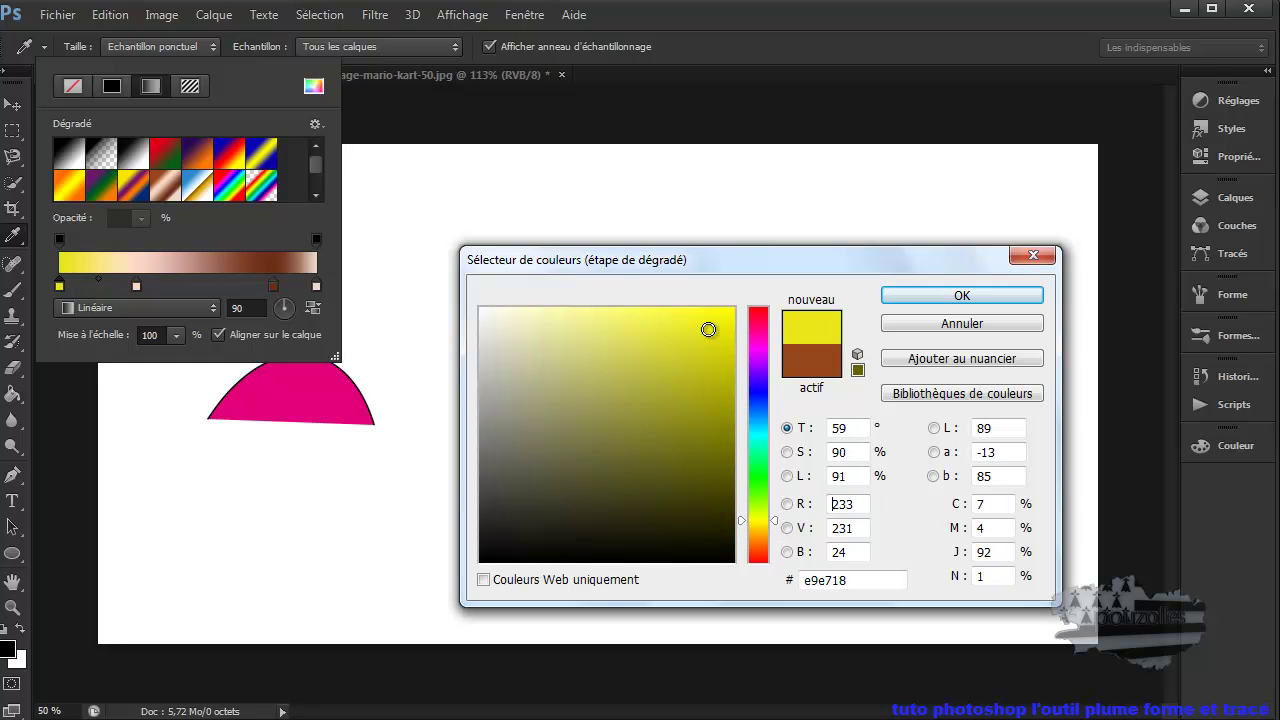
pyautogui.click(898, 300)
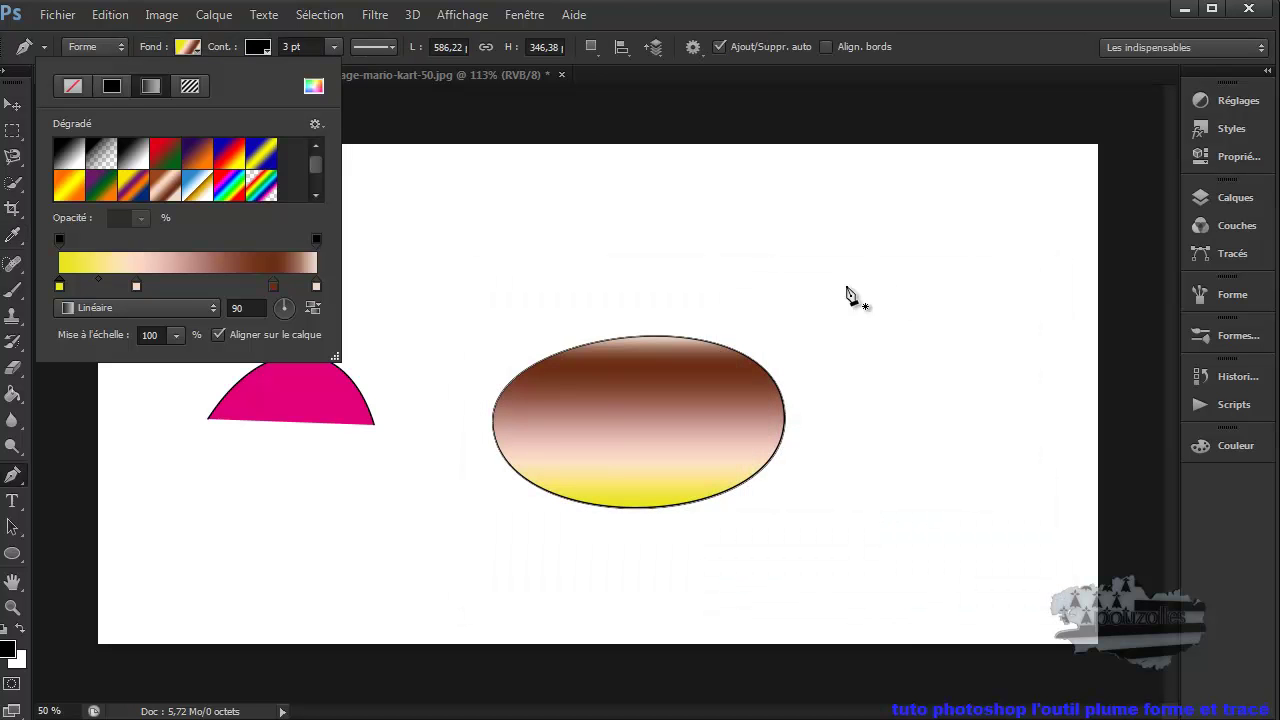
pyautogui.doubleClick(136, 287)
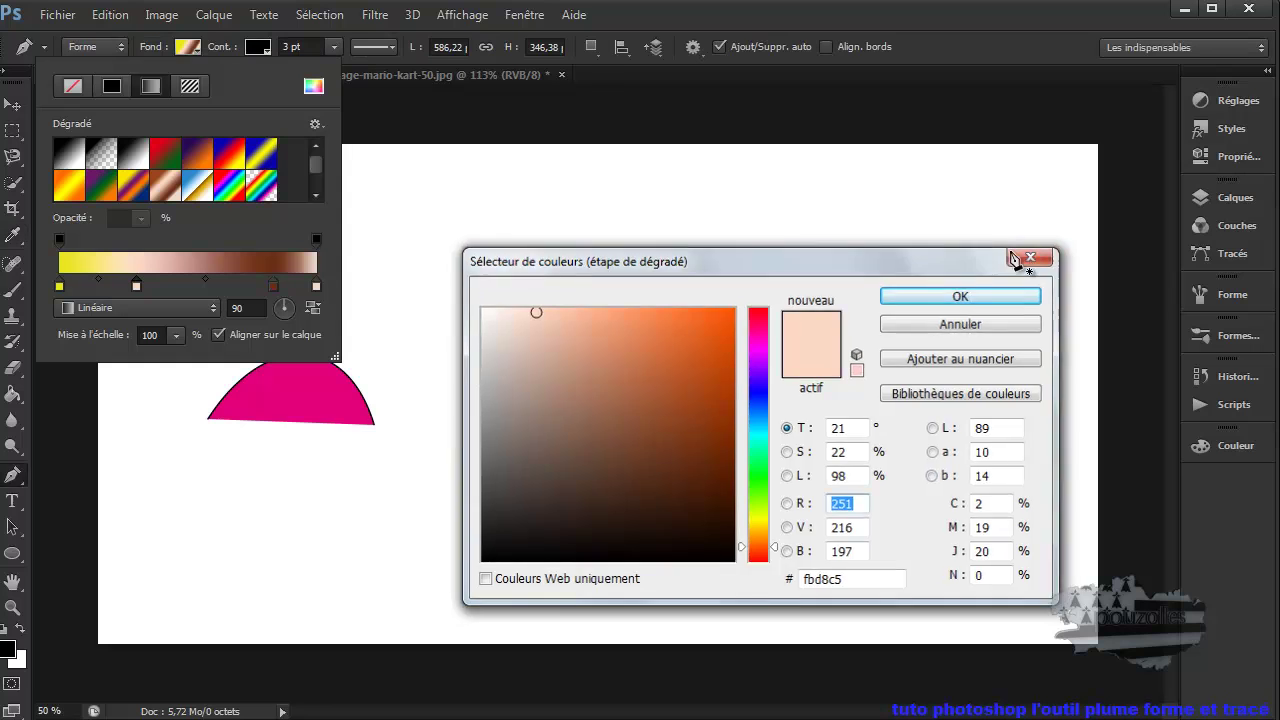
pyautogui.click(1035, 256)
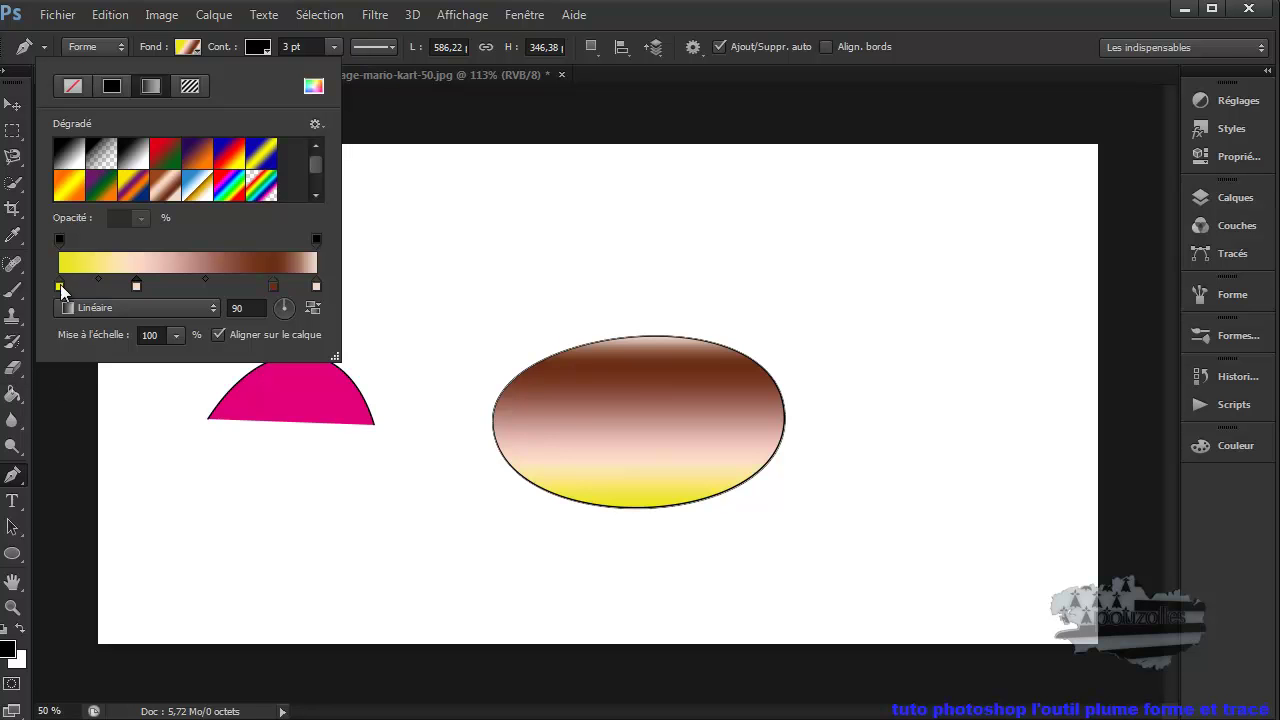
# Step: Preview Radial, Angle, Reflected and Diamond styles, return to Linear, and edit the yellow stop
pyautogui.click(211, 309)
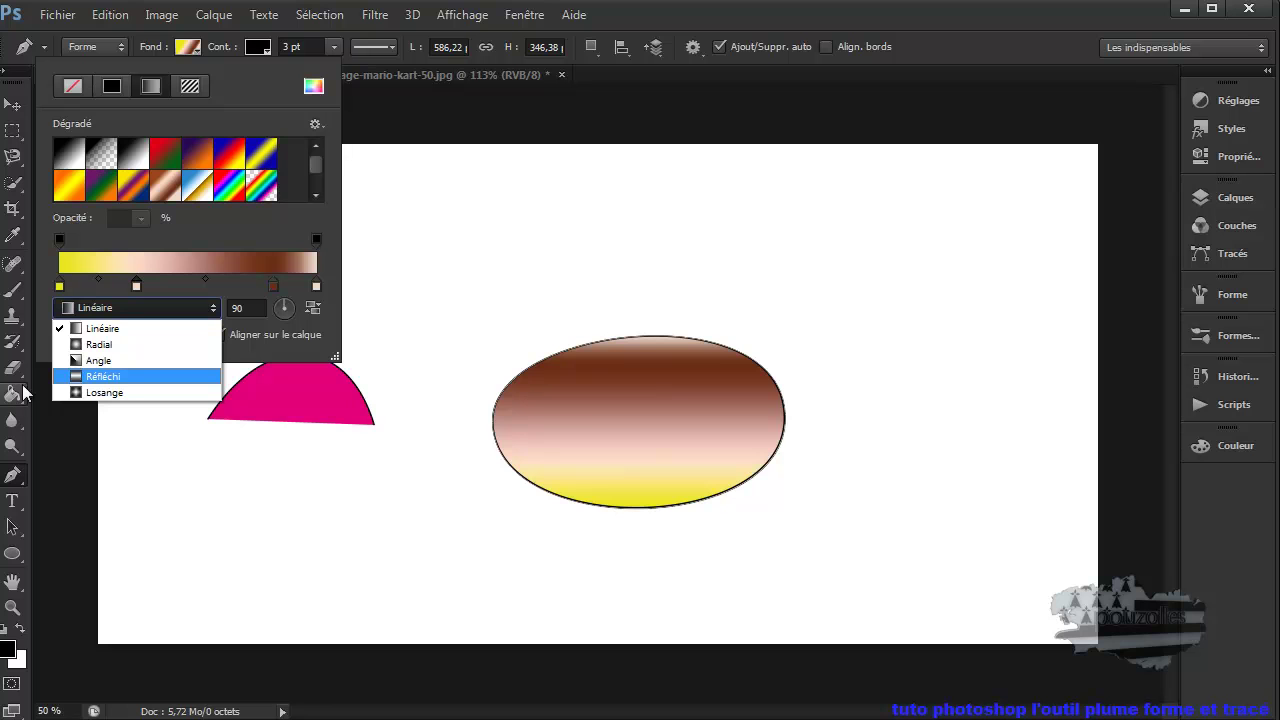
pyautogui.click(117, 345)
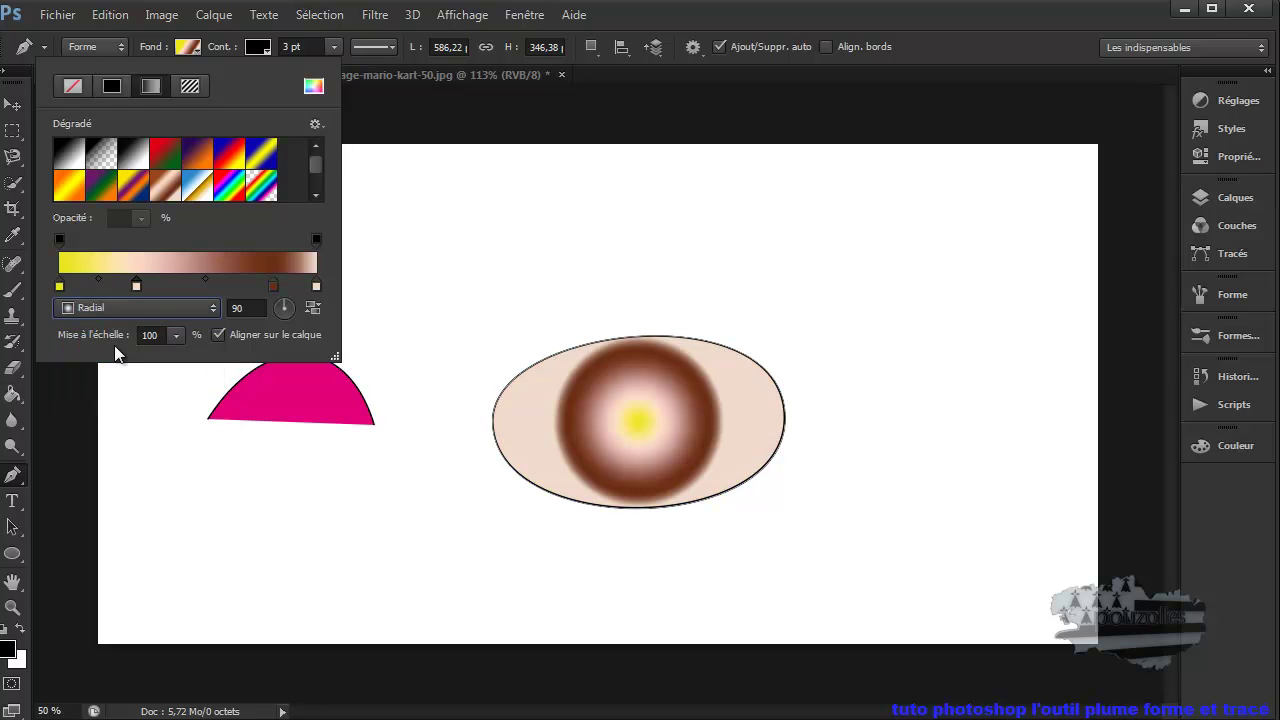
pyautogui.click(164, 309)
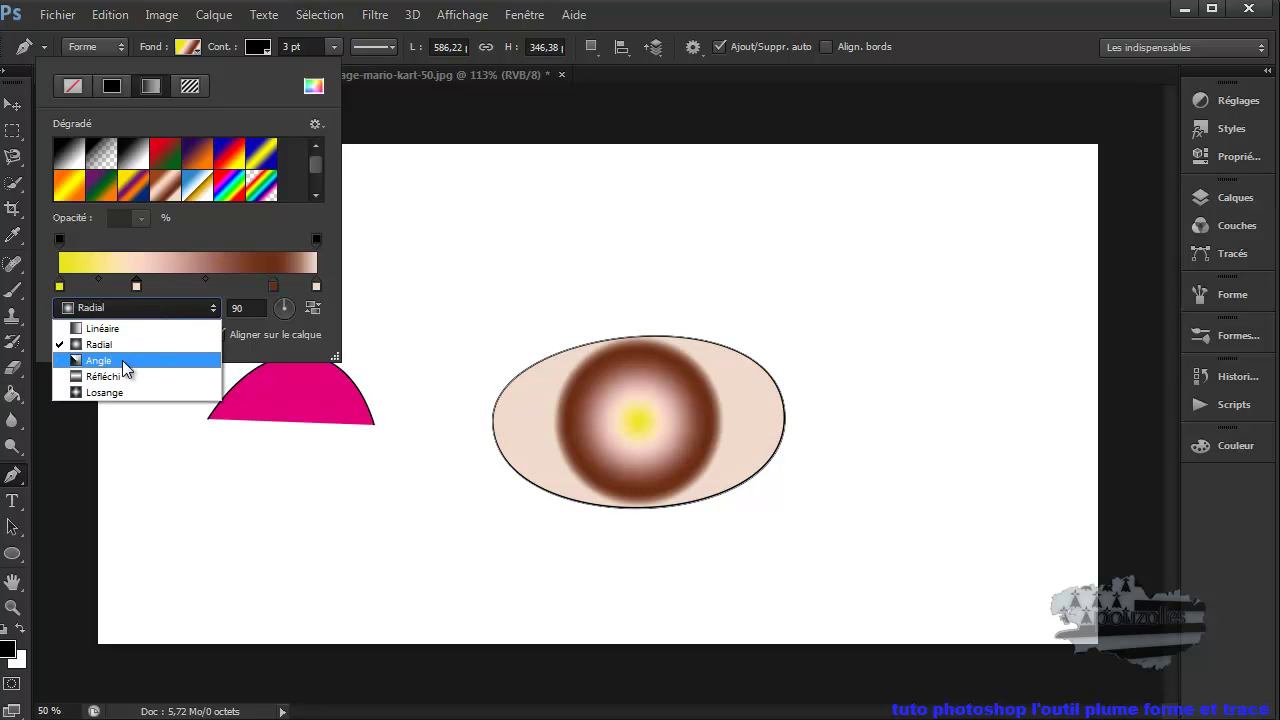
pyautogui.click(122, 360)
pyautogui.click(145, 309)
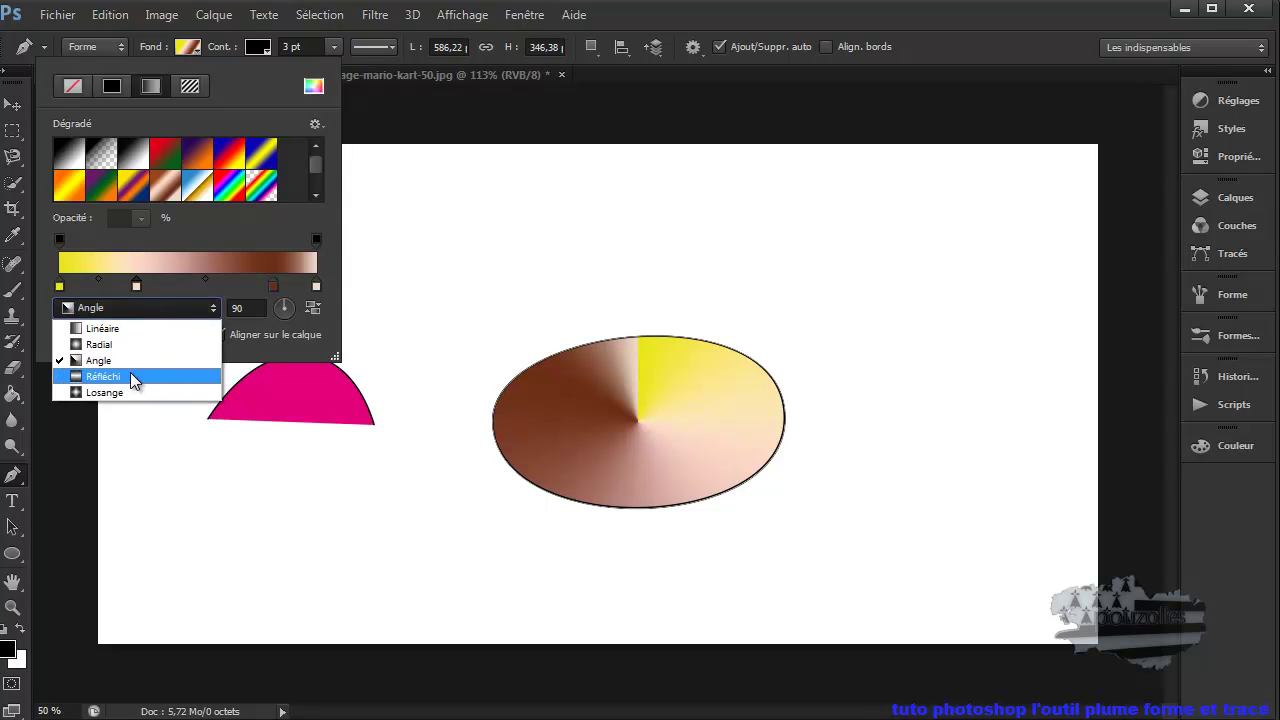
pyautogui.click(130, 372)
pyautogui.click(162, 307)
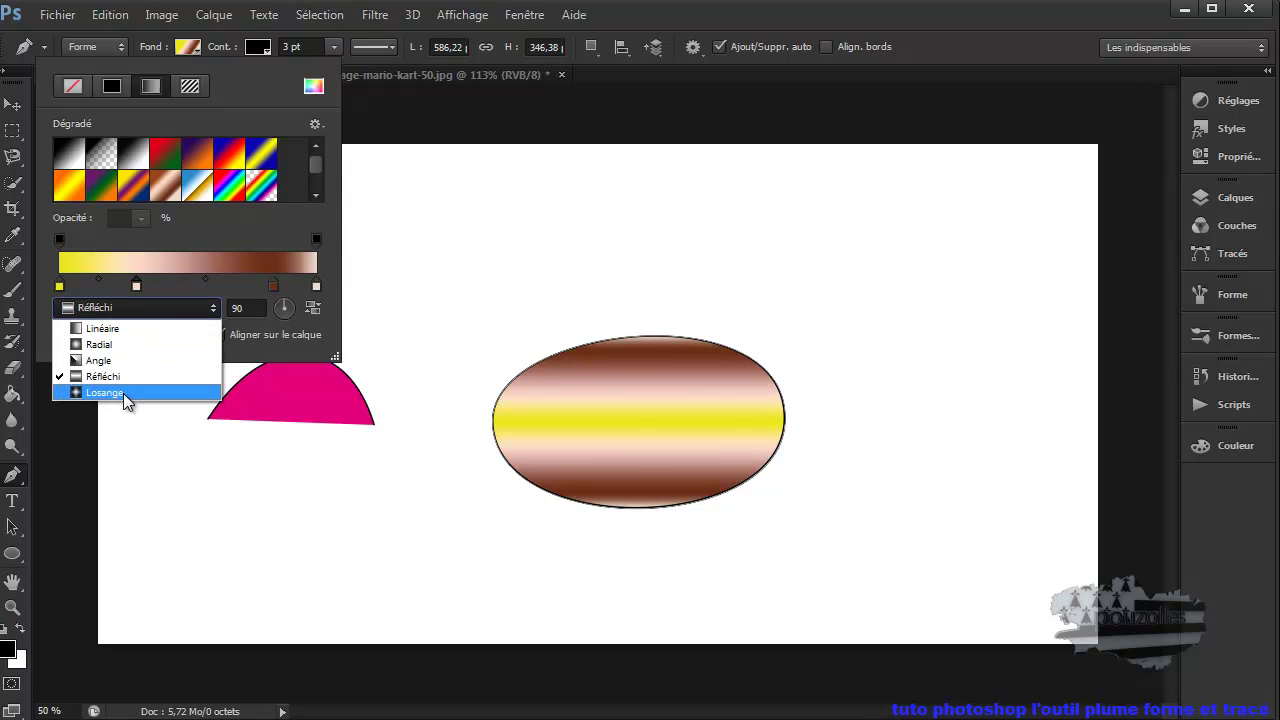
pyautogui.click(123, 393)
pyautogui.click(156, 302)
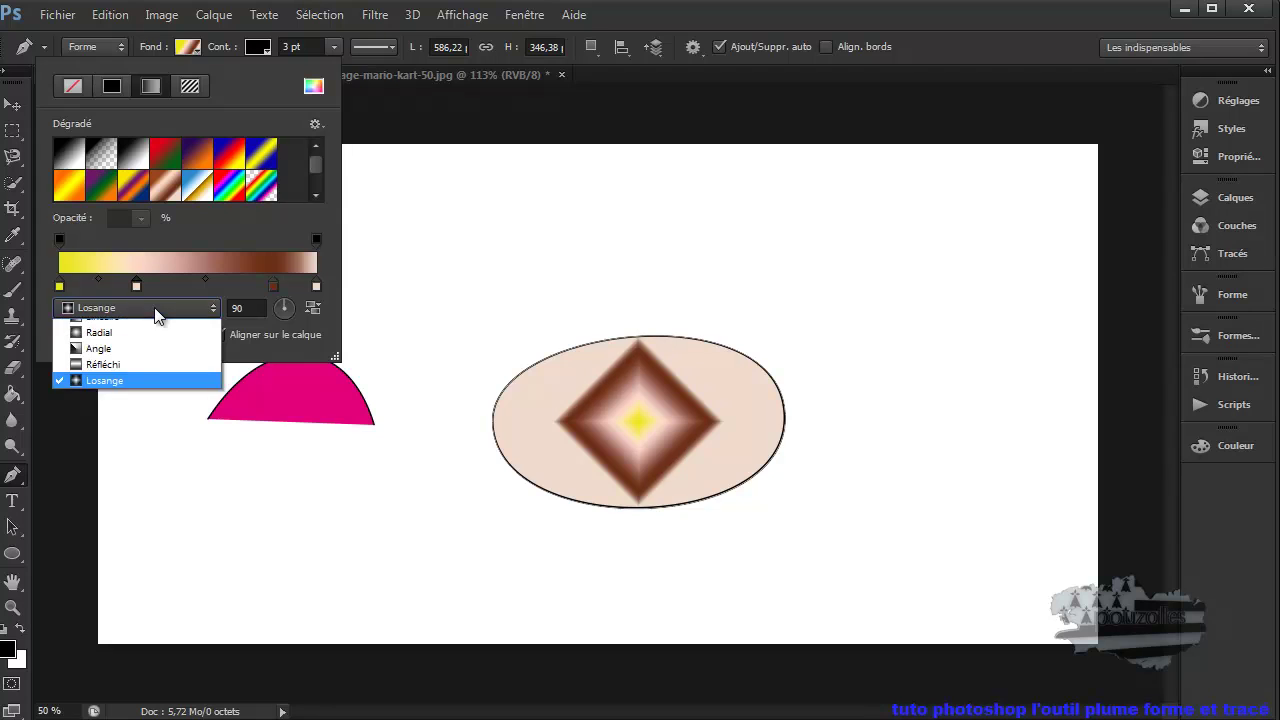
pyautogui.click(133, 327)
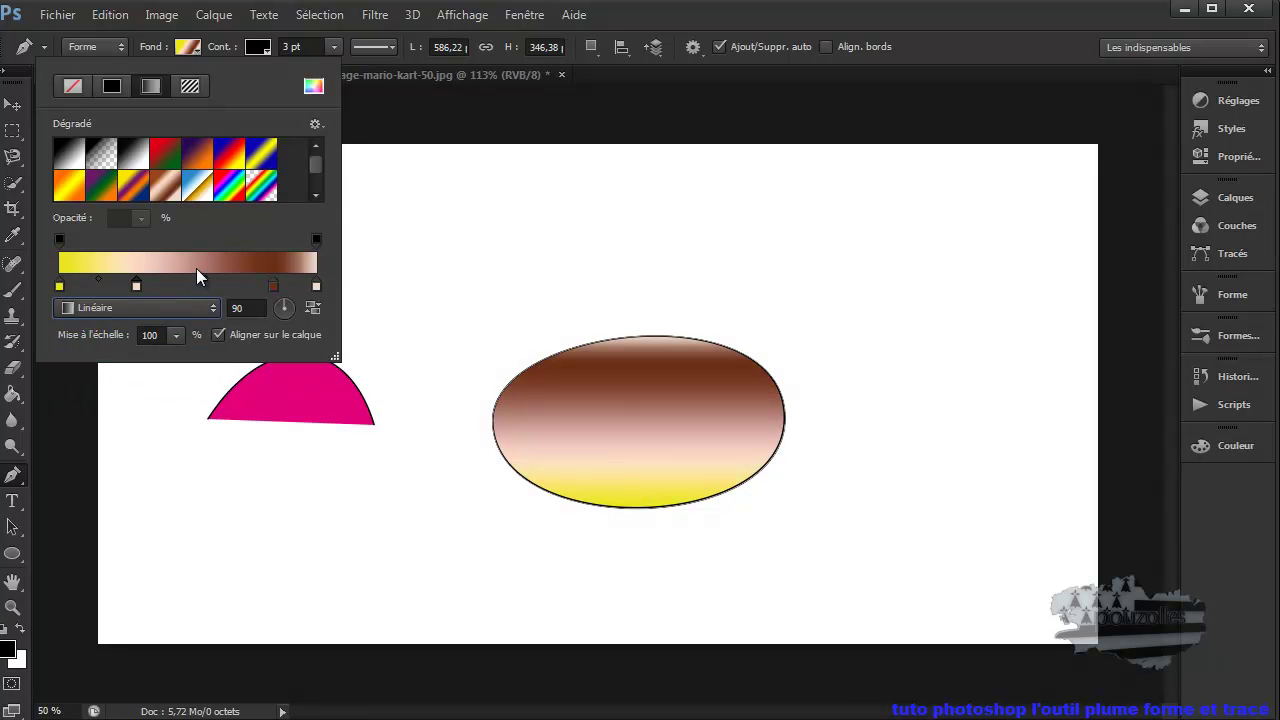
pyautogui.doubleClick(59, 287)
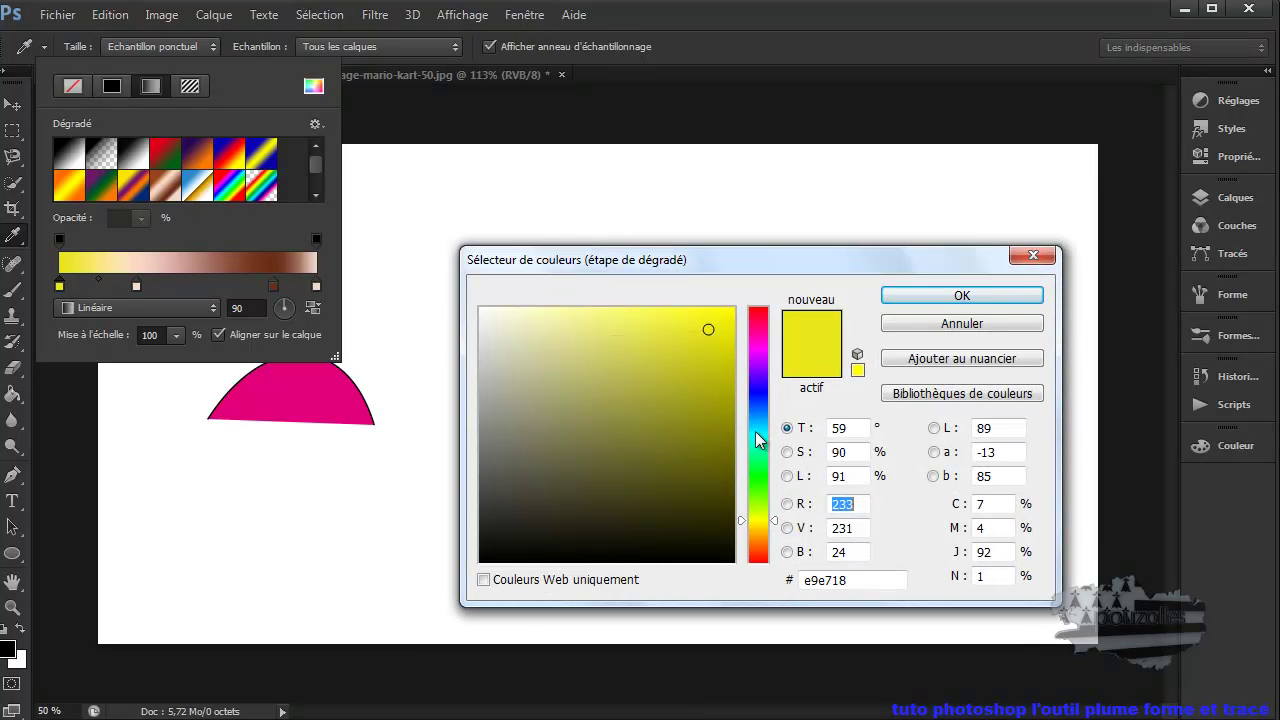
# Step: Change the yellow gradient stop to near-black brown 302d1f
pyautogui.click(755, 527)
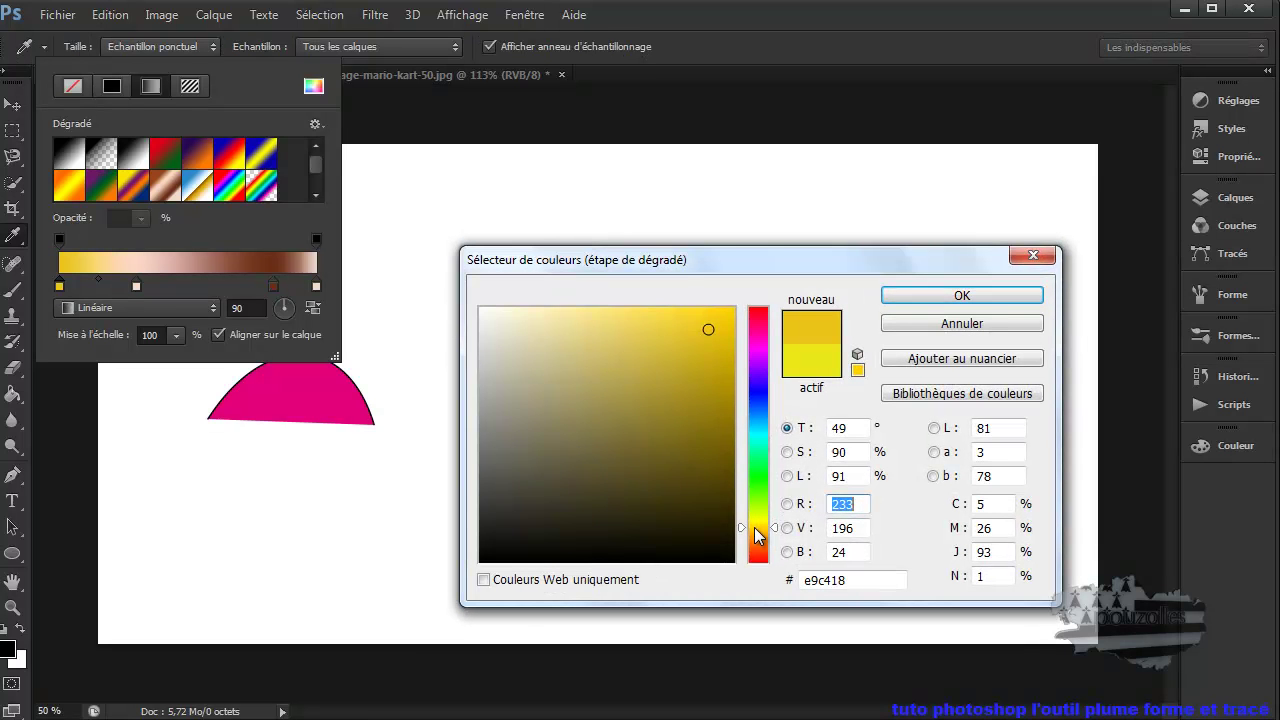
pyautogui.click(640, 496)
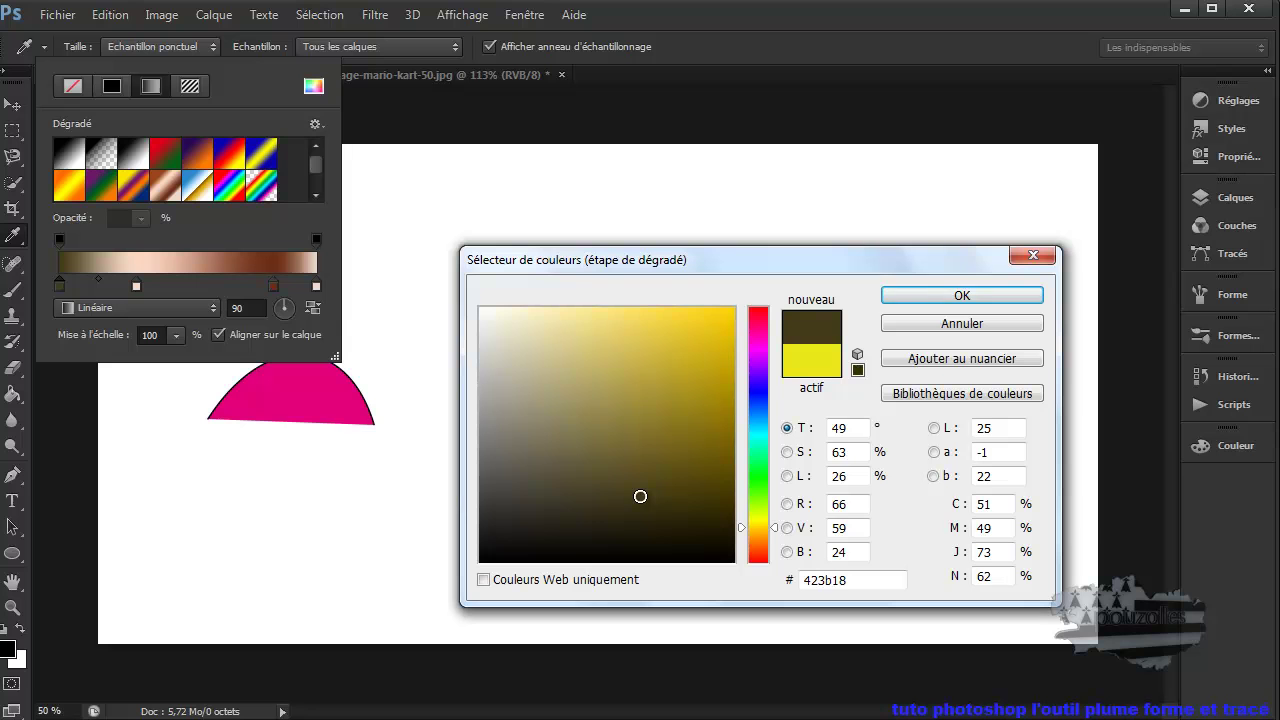
pyautogui.click(570, 514)
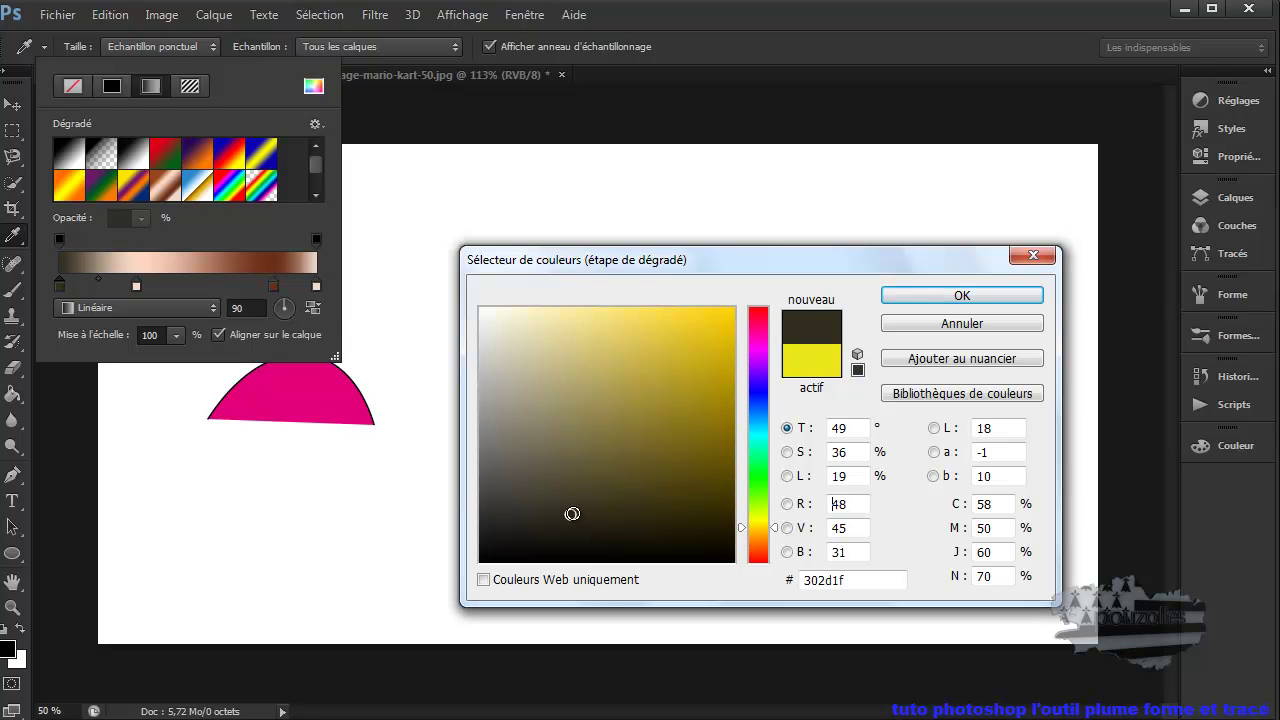
pyautogui.click(986, 300)
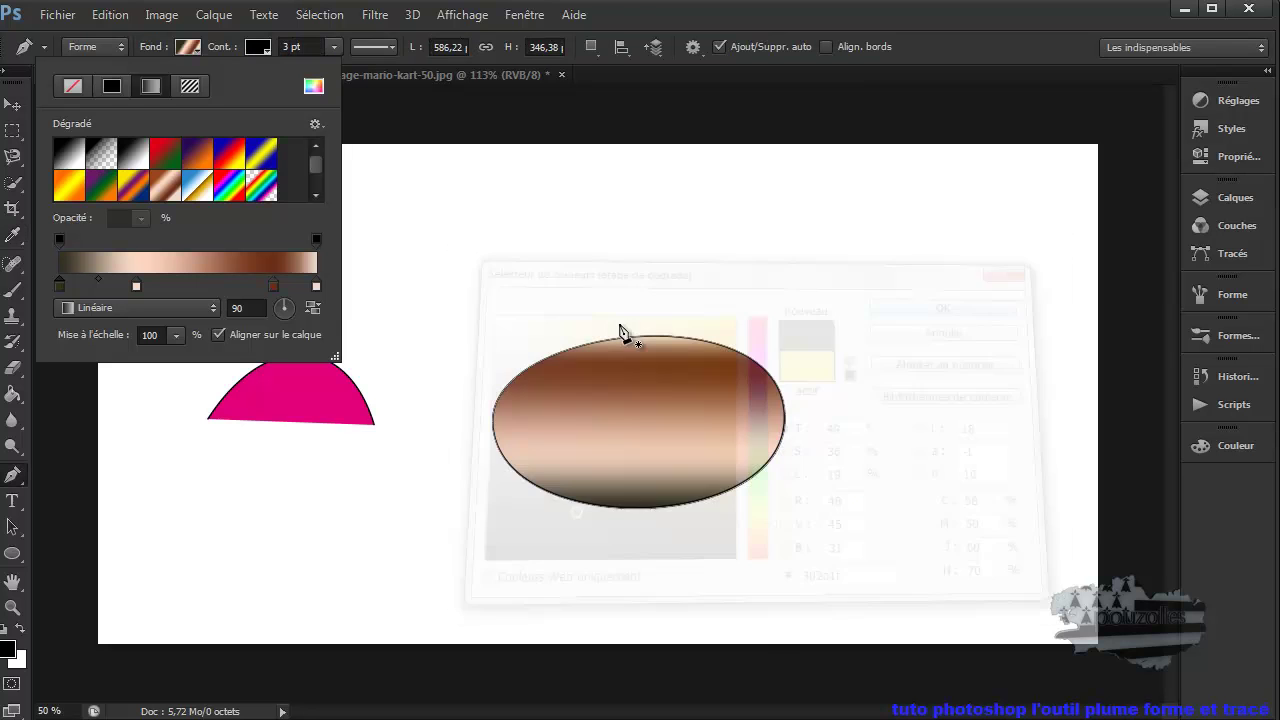
# Step: Set the oval's gradient angle to 58° and its scale to 318%
pyautogui.click(291, 302)
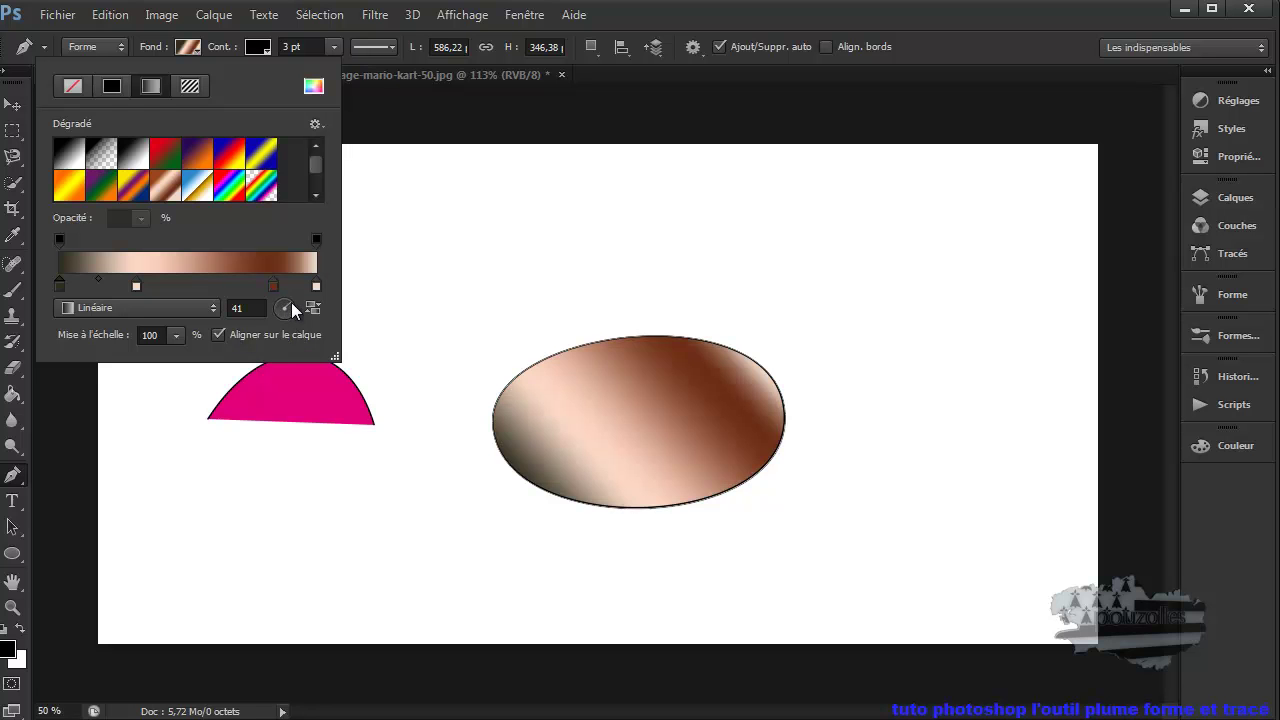
pyautogui.click(293, 305)
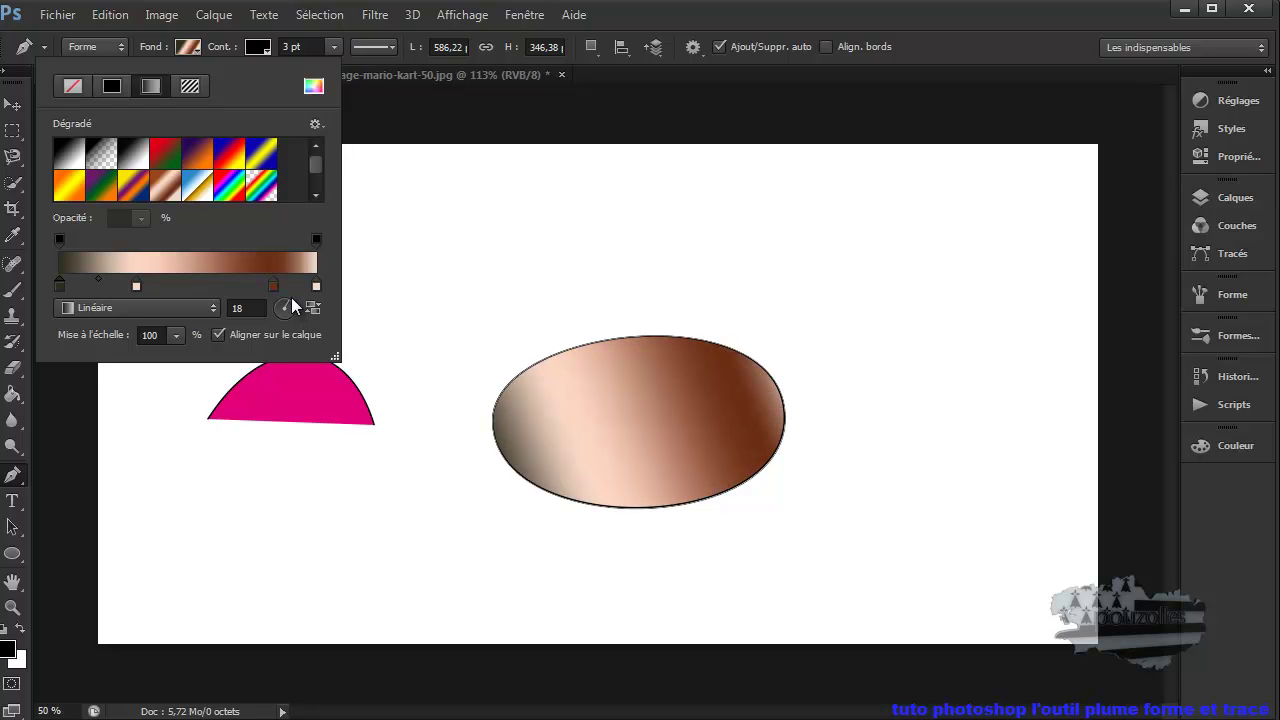
pyautogui.click(291, 297)
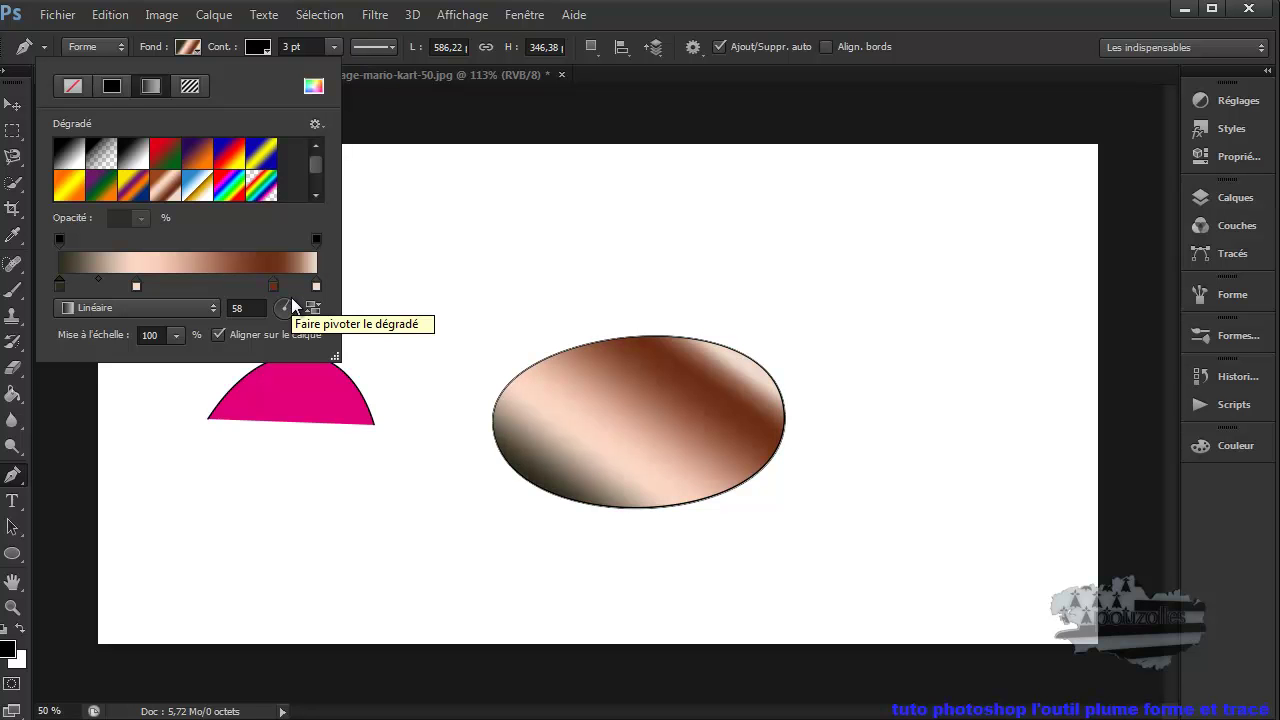
pyautogui.click(175, 335)
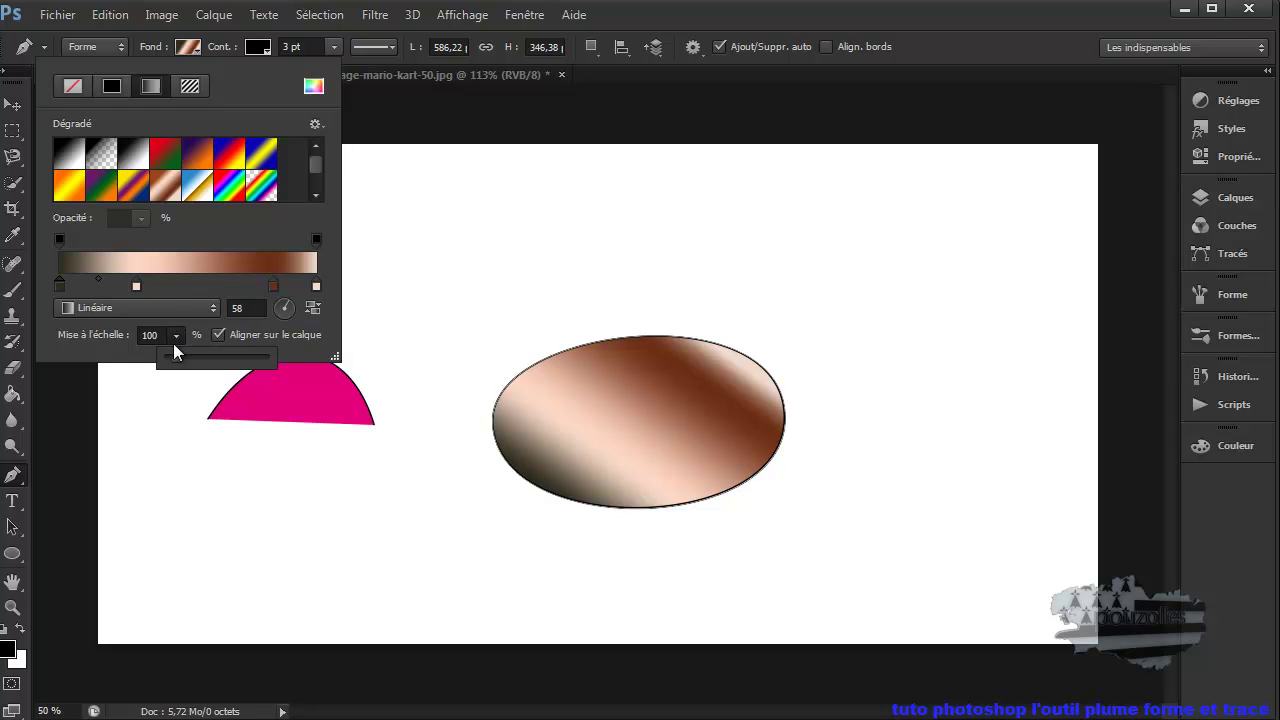
pyautogui.moveTo(175, 358); pyautogui.dragTo(197, 362)
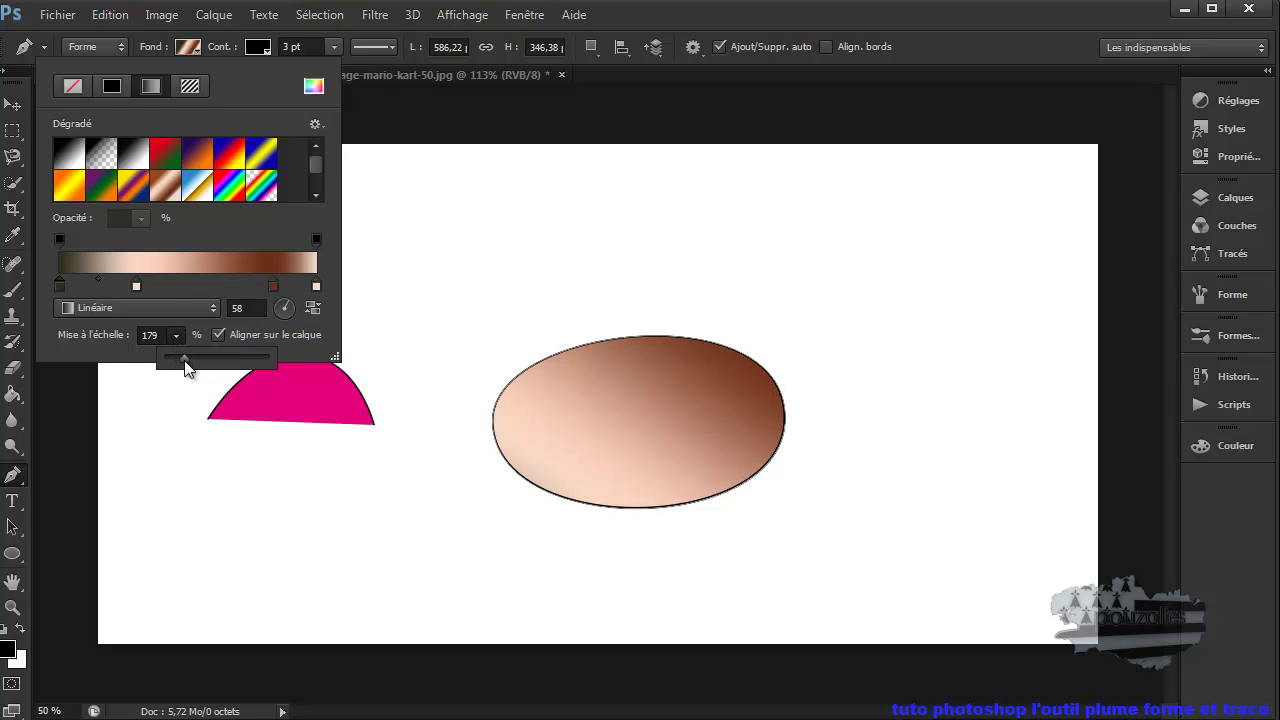
pyautogui.moveTo(197, 362); pyautogui.dragTo(201, 368)
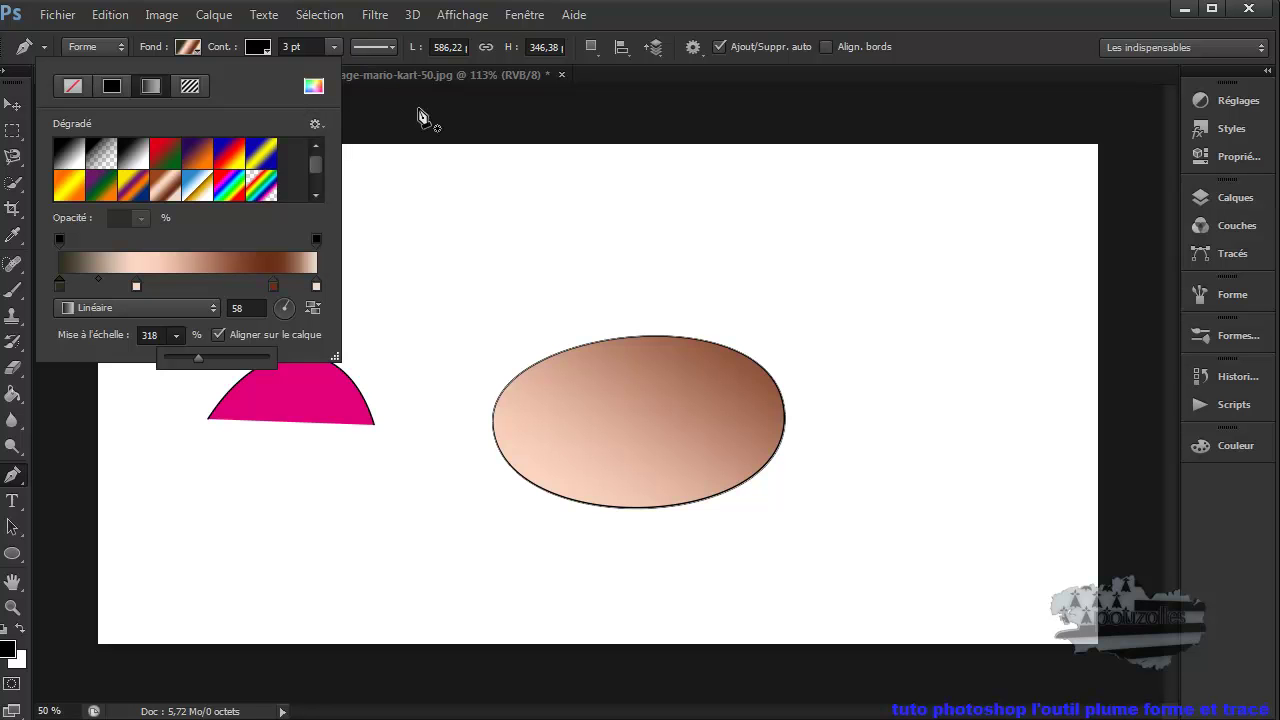
pyautogui.click(691, 14)
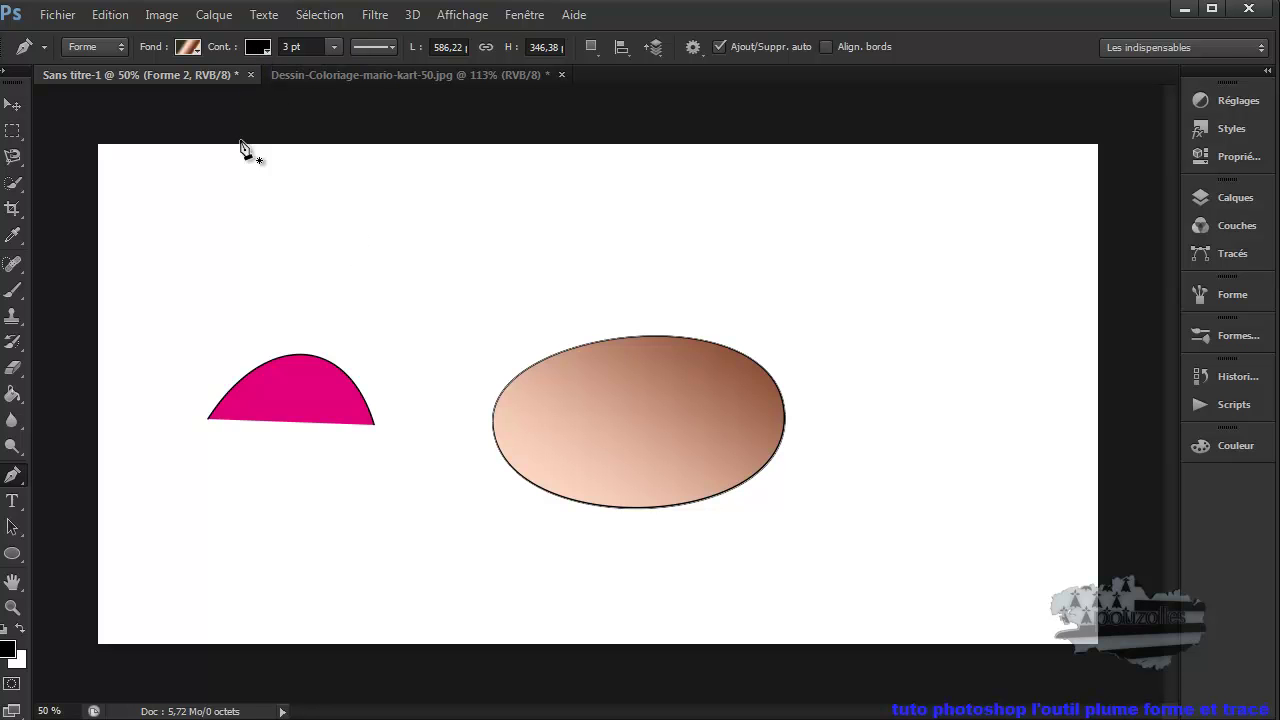
# Step: Draw a three-curve wavy path across the top of the canvas
pyautogui.click(244, 269)
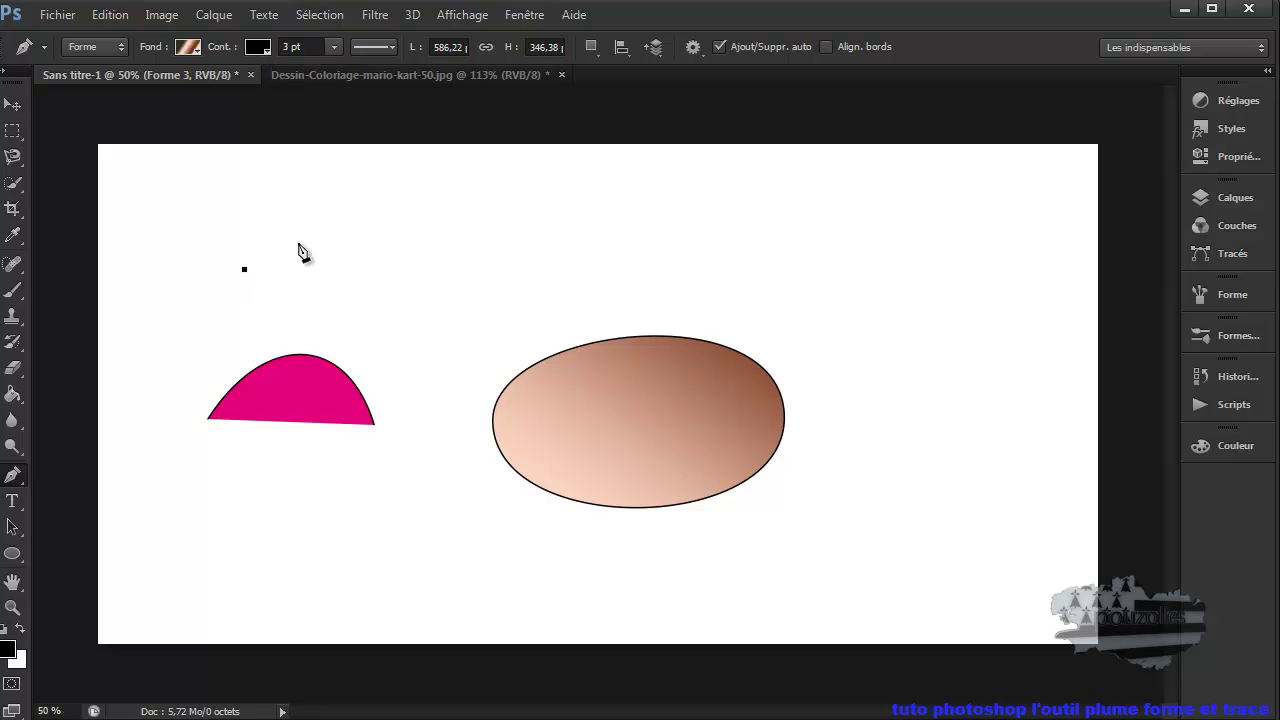
pyautogui.moveTo(407, 202); pyautogui.dragTo(517, 256)
pyautogui.moveTo(676, 289); pyautogui.dragTo(835, 241)
pyautogui.moveTo(981, 272); pyautogui.dragTo(1037, 377)
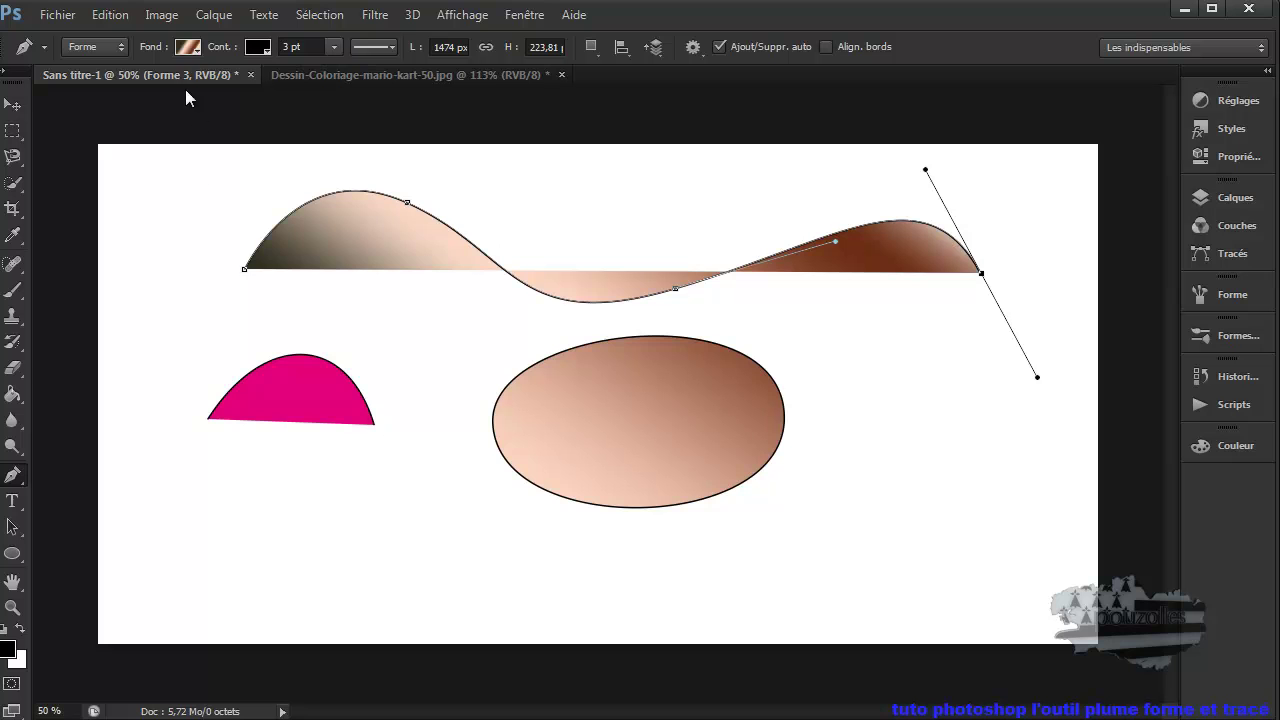
# Step: Remove the wave's fill and stroke it with a red-to-green gradient, 21,71 pt wide
pyautogui.click(183, 48)
pyautogui.click(80, 88)
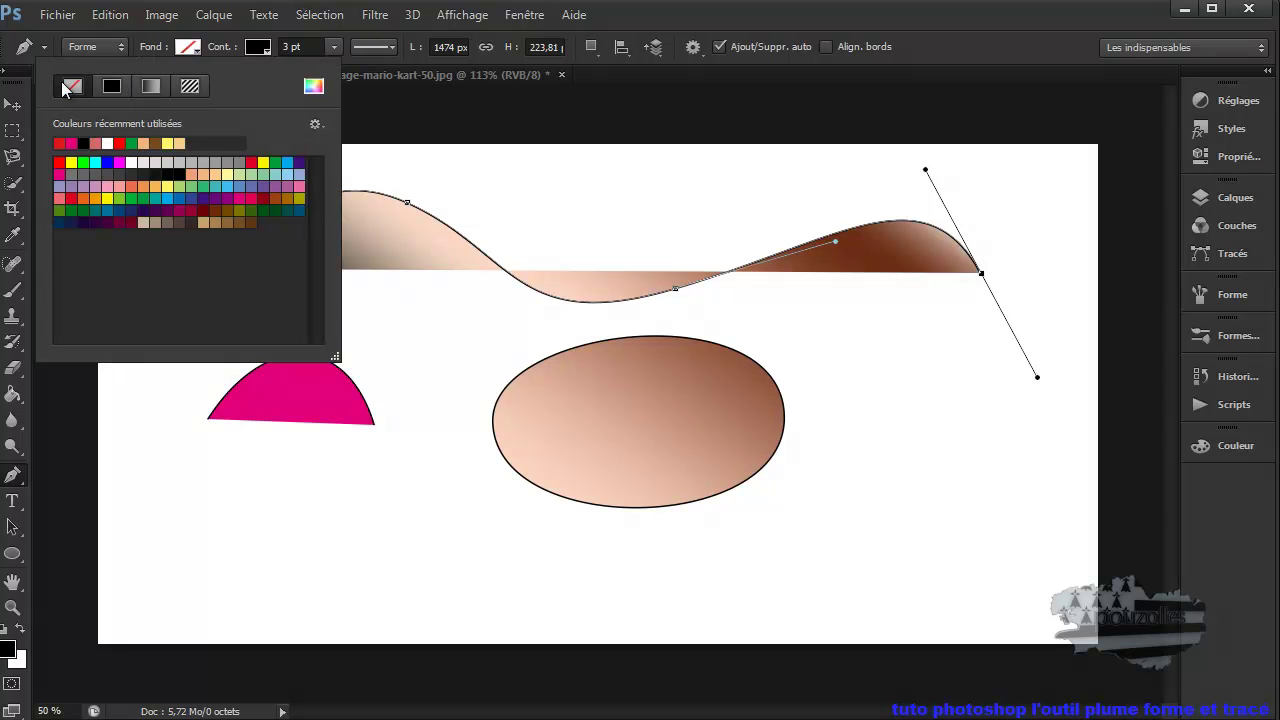
pyautogui.click(259, 46)
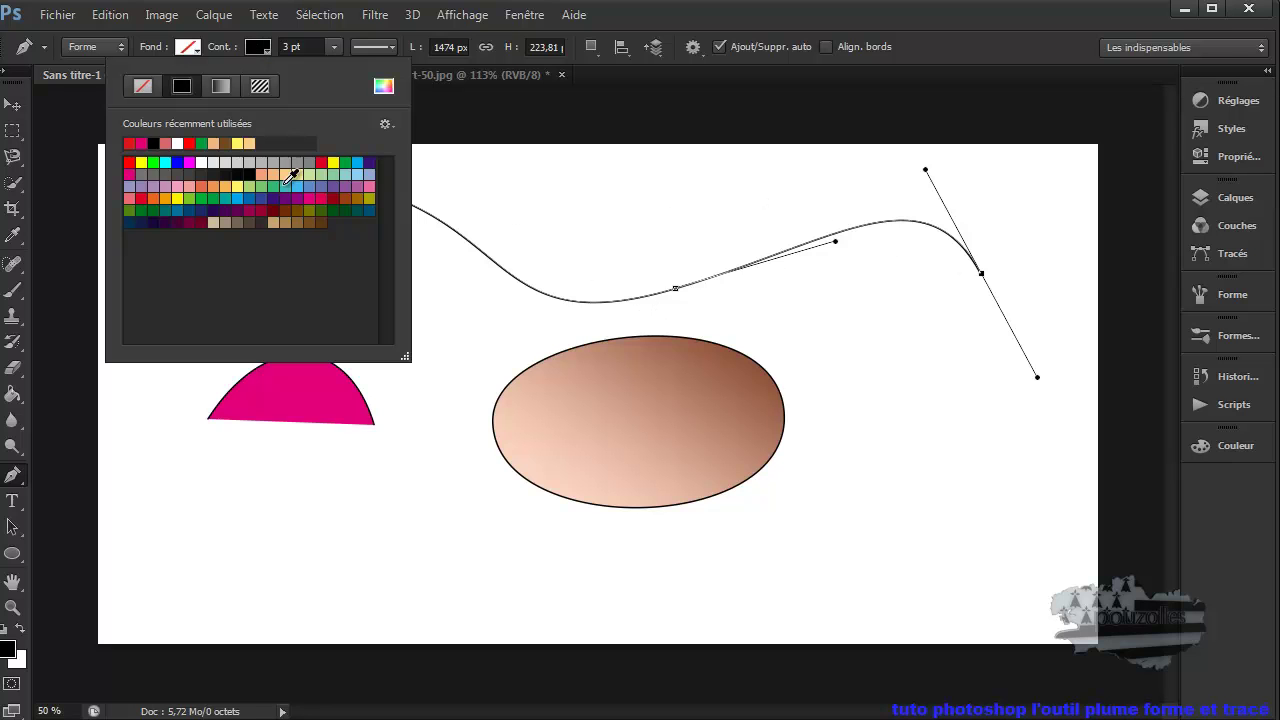
pyautogui.click(219, 87)
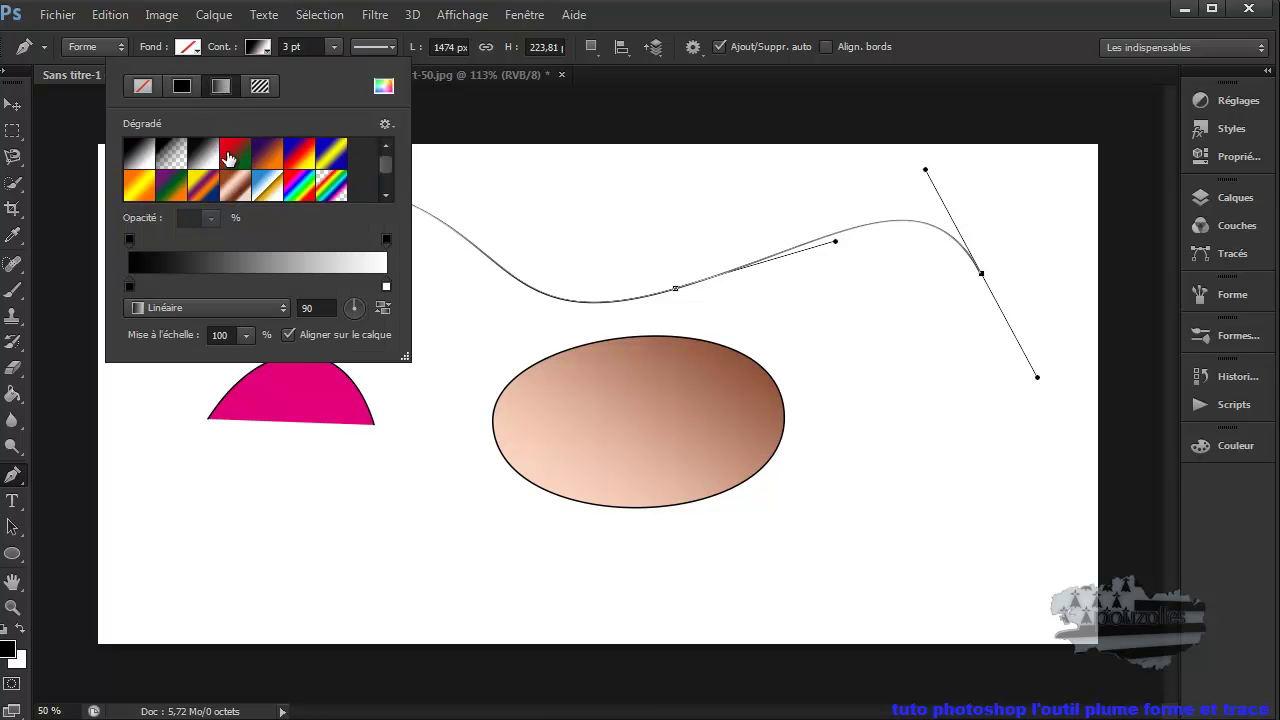
pyautogui.click(233, 155)
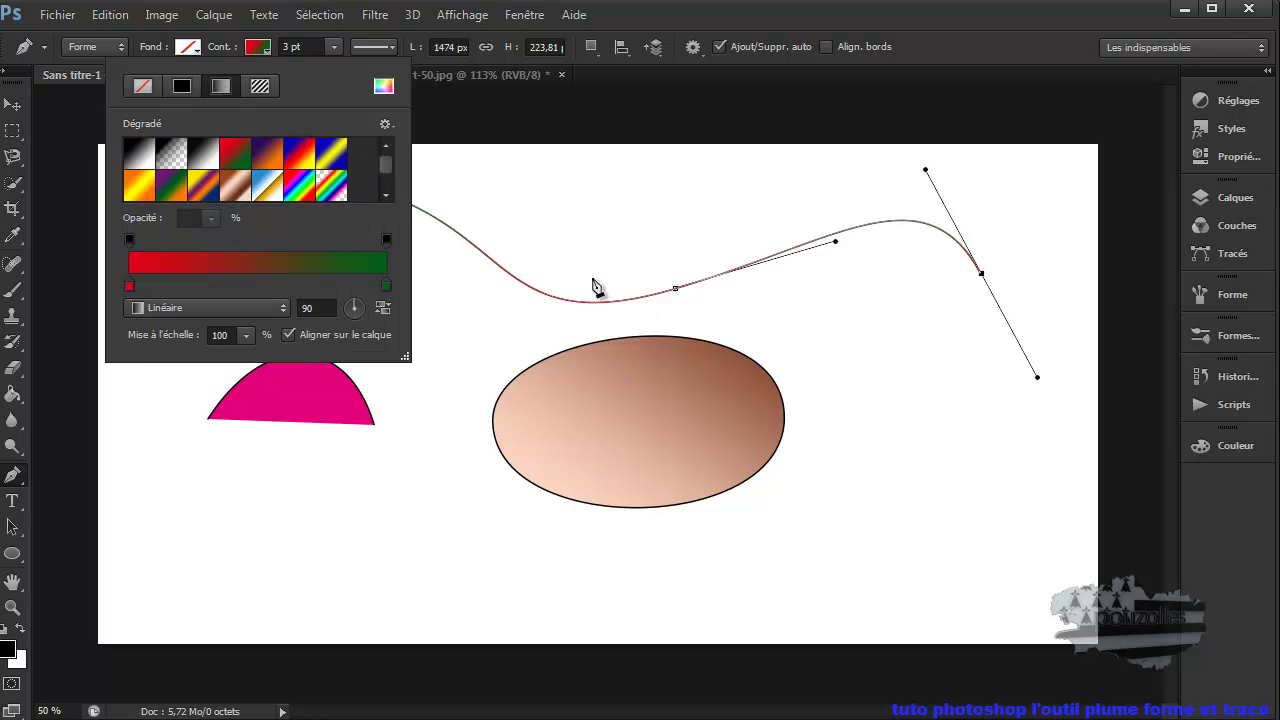
pyautogui.click(334, 44)
pyautogui.moveTo(339, 74); pyautogui.dragTo(367, 74)
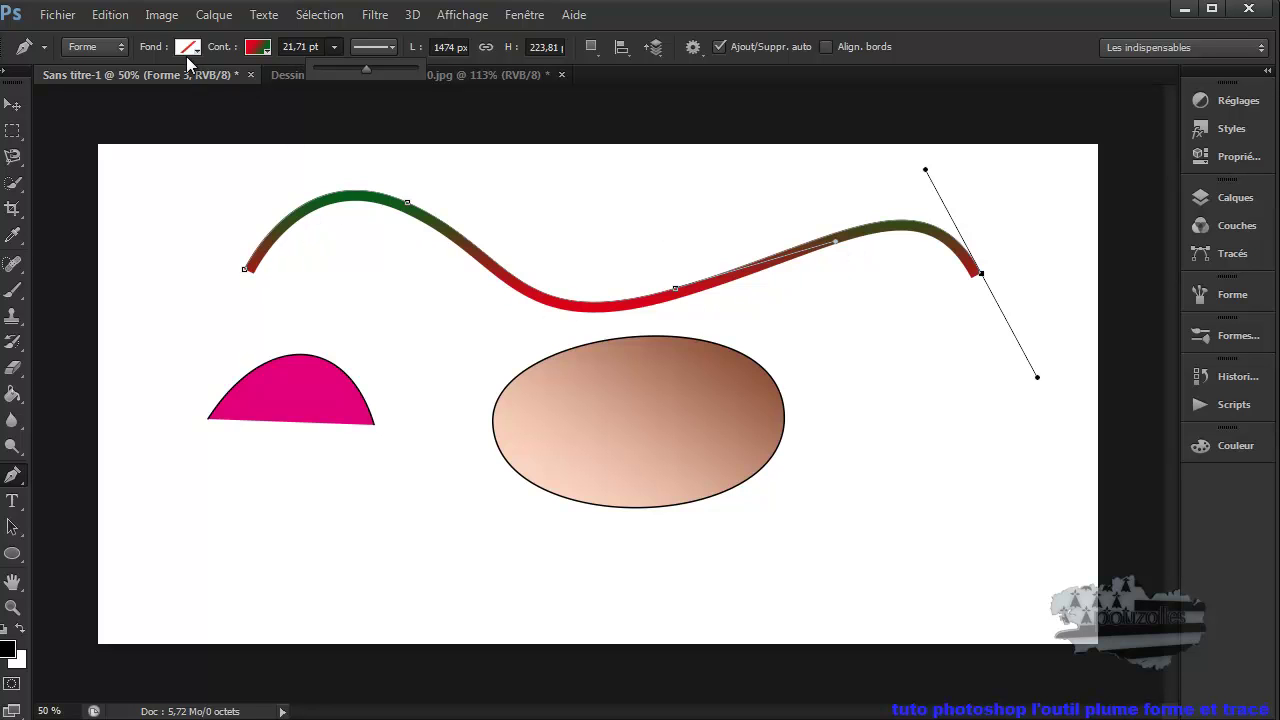
# Step: Try a rainbow gradient and dashed and dotted styles on the stroke, ending on solid
pyautogui.click(256, 48)
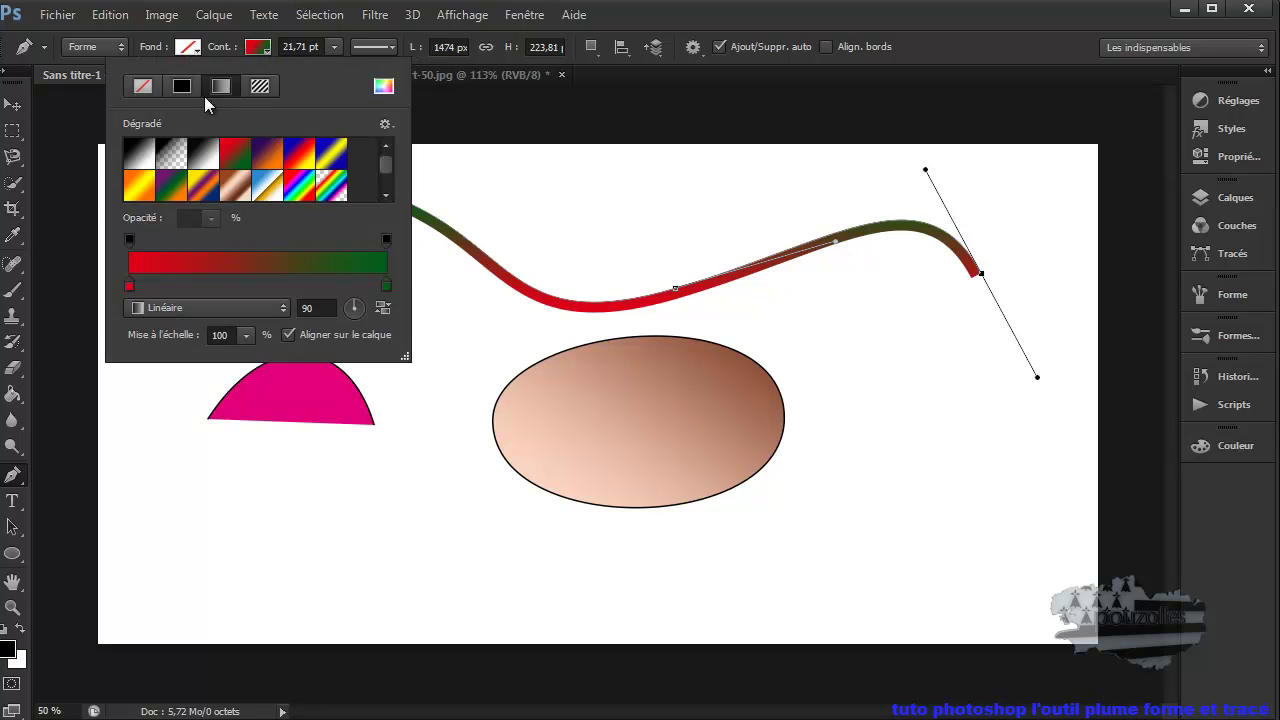
pyautogui.click(331, 186)
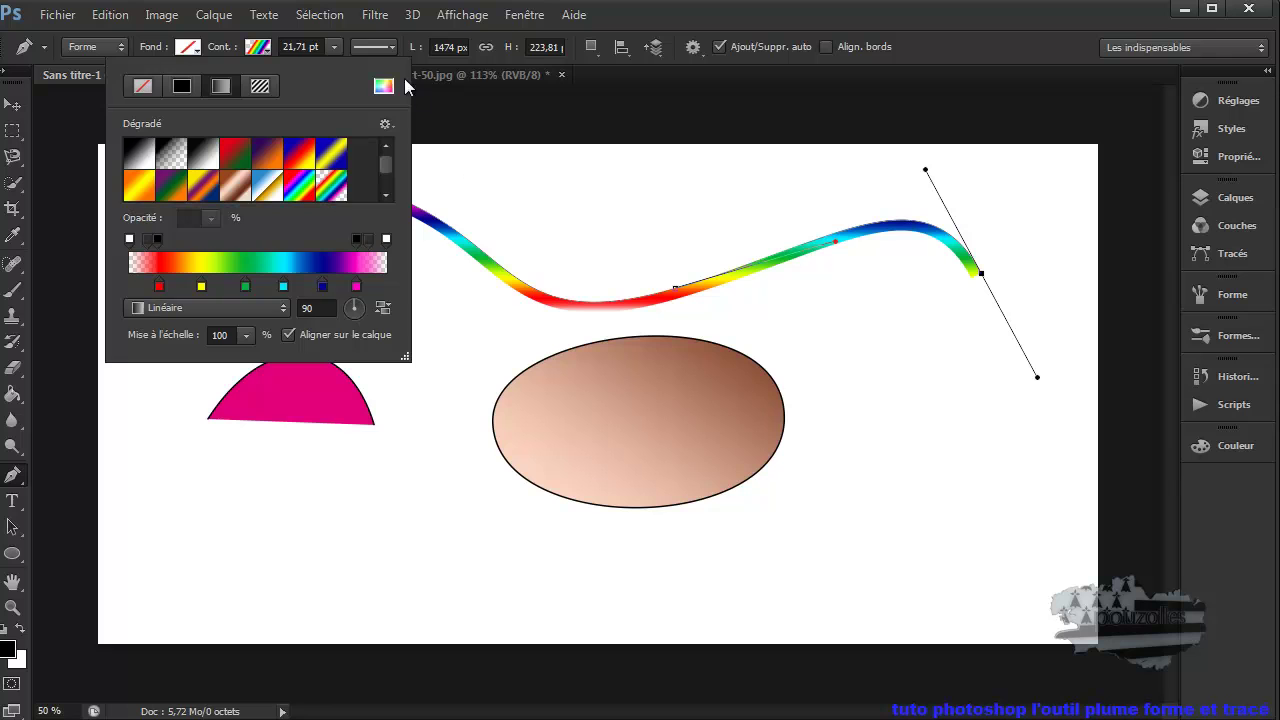
pyautogui.click(380, 48)
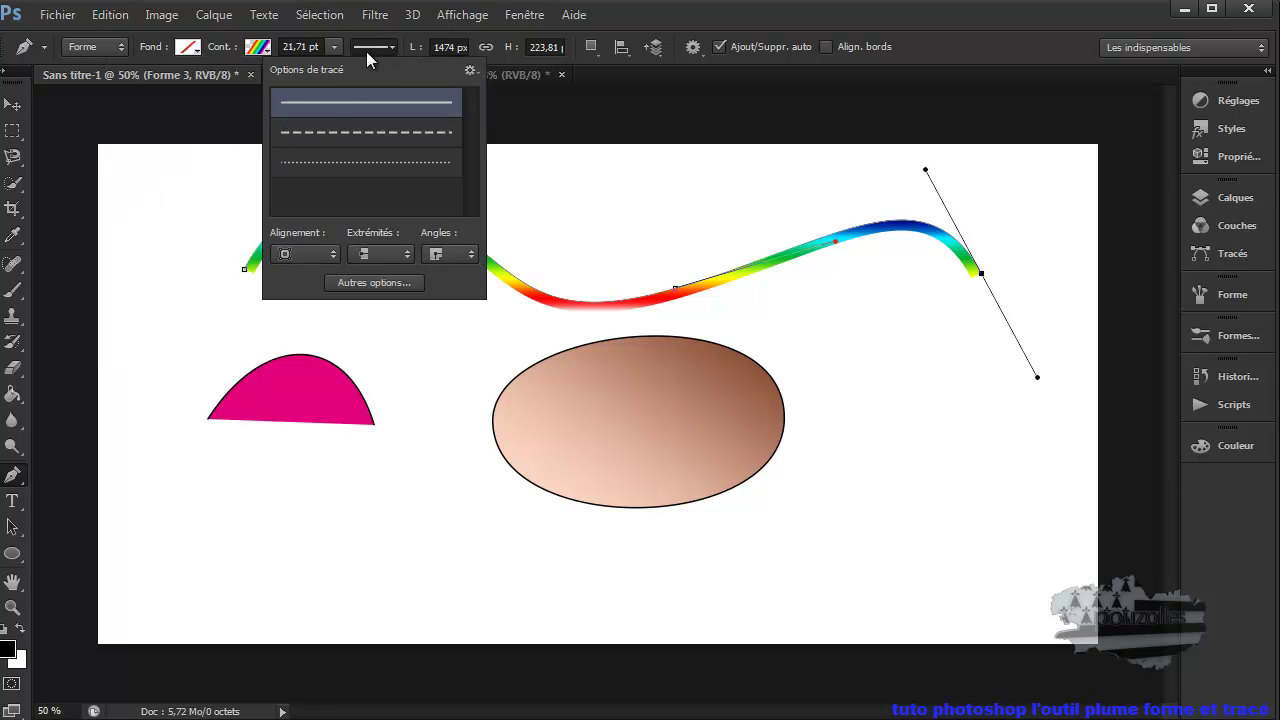
pyautogui.click(333, 134)
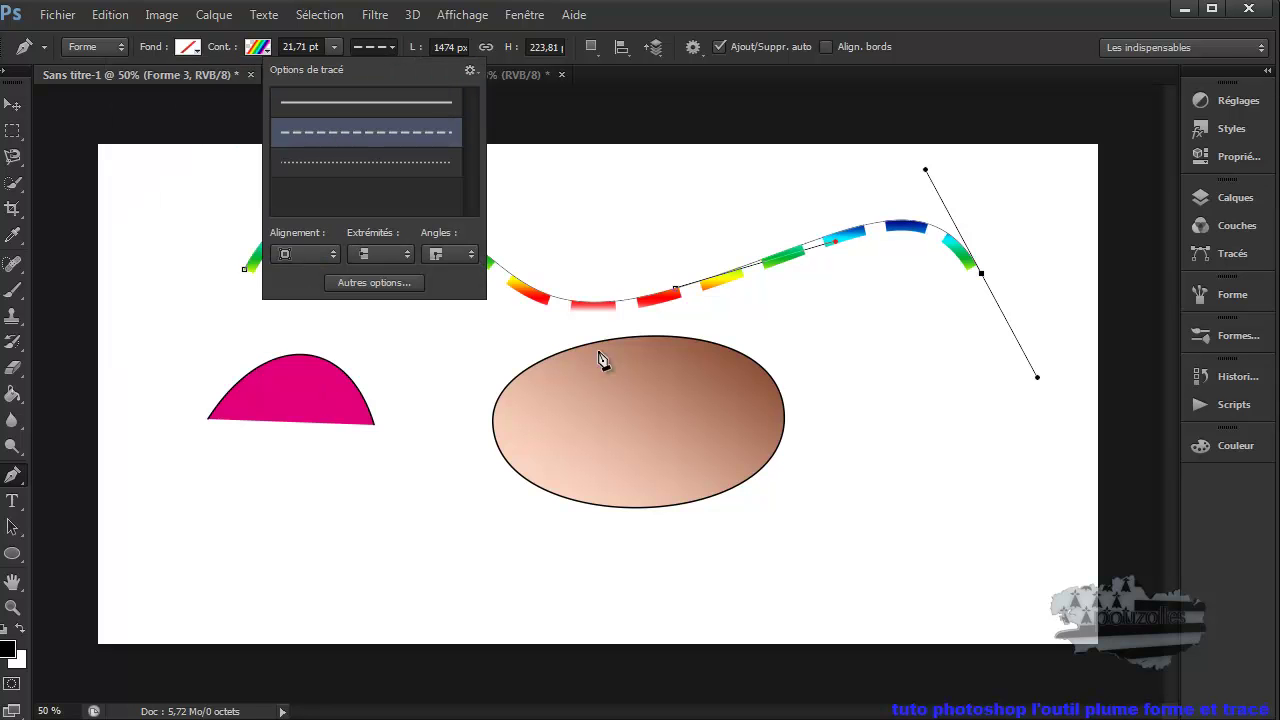
pyautogui.click(393, 163)
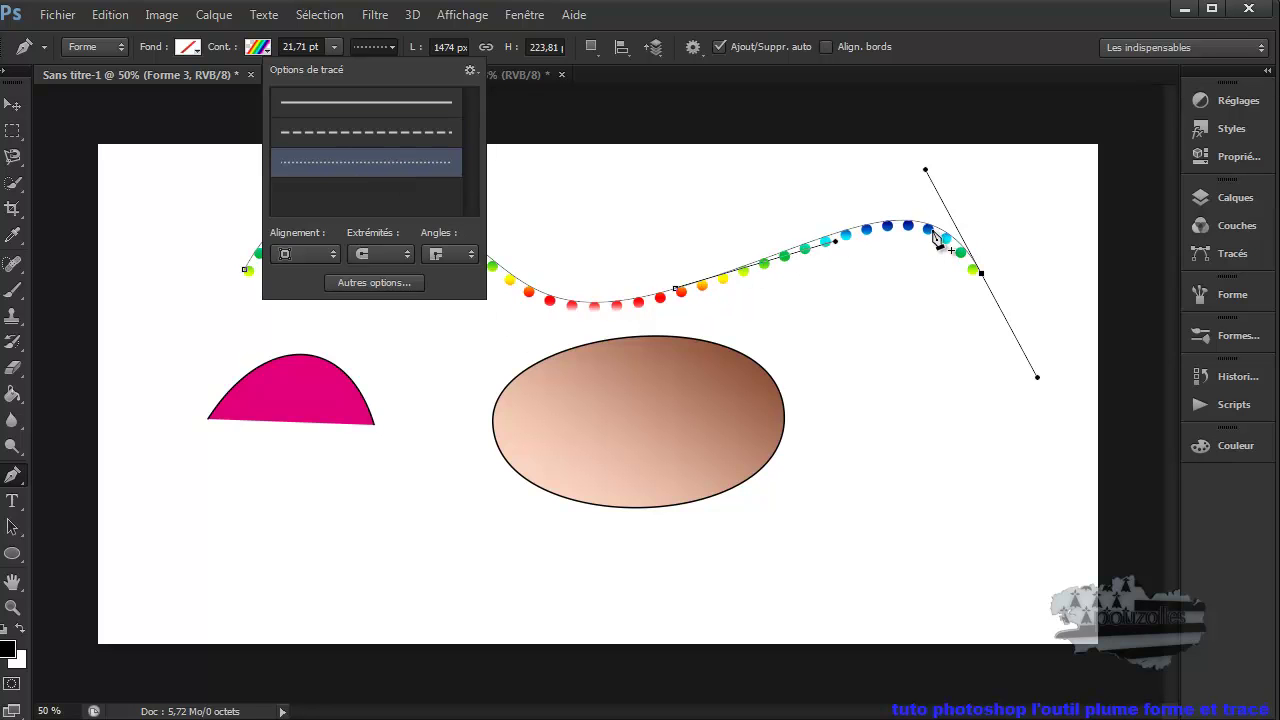
pyautogui.click(372, 106)
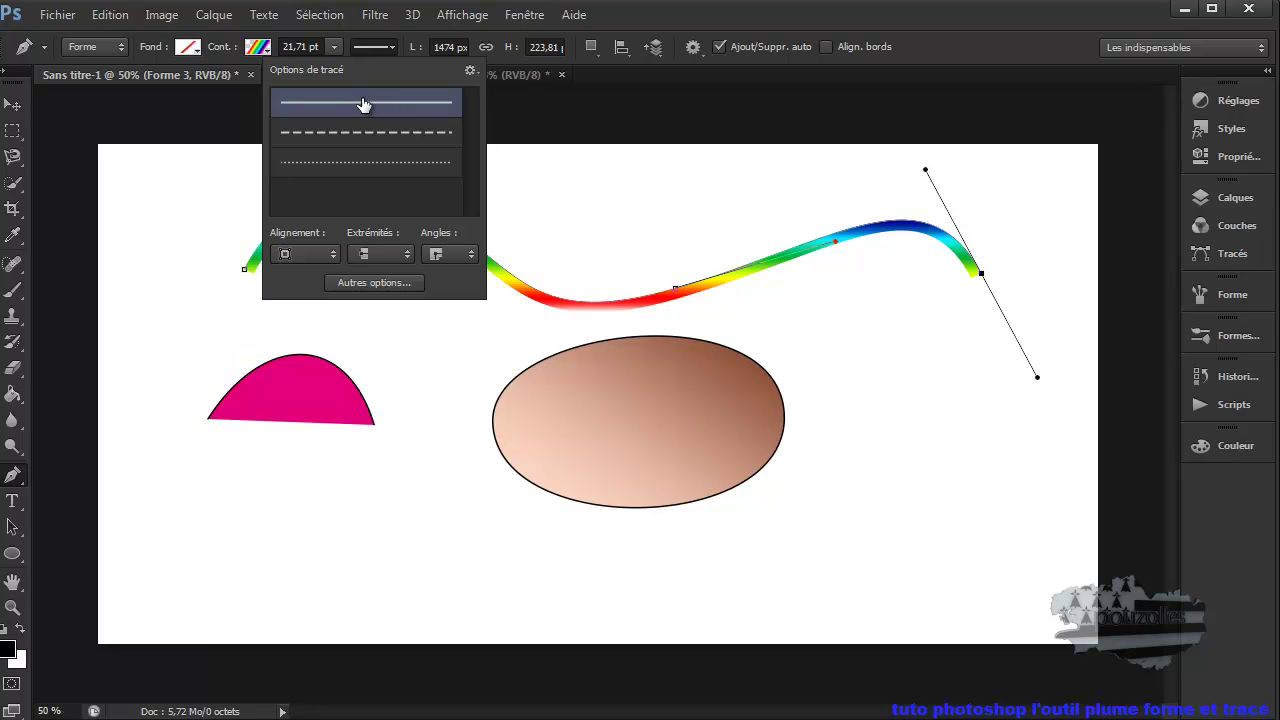
# Step: Set the wave's stroke colour to solid black
pyautogui.click(260, 44)
pyautogui.click(192, 86)
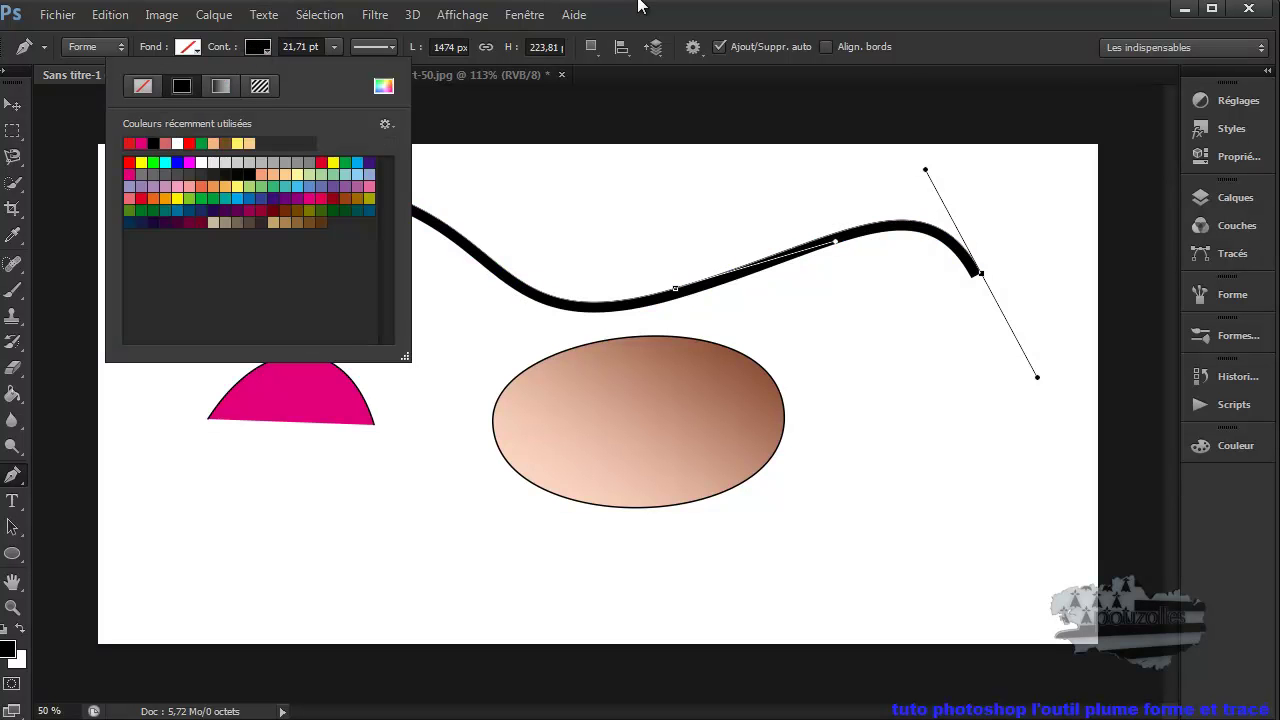
pyautogui.click(676, 16)
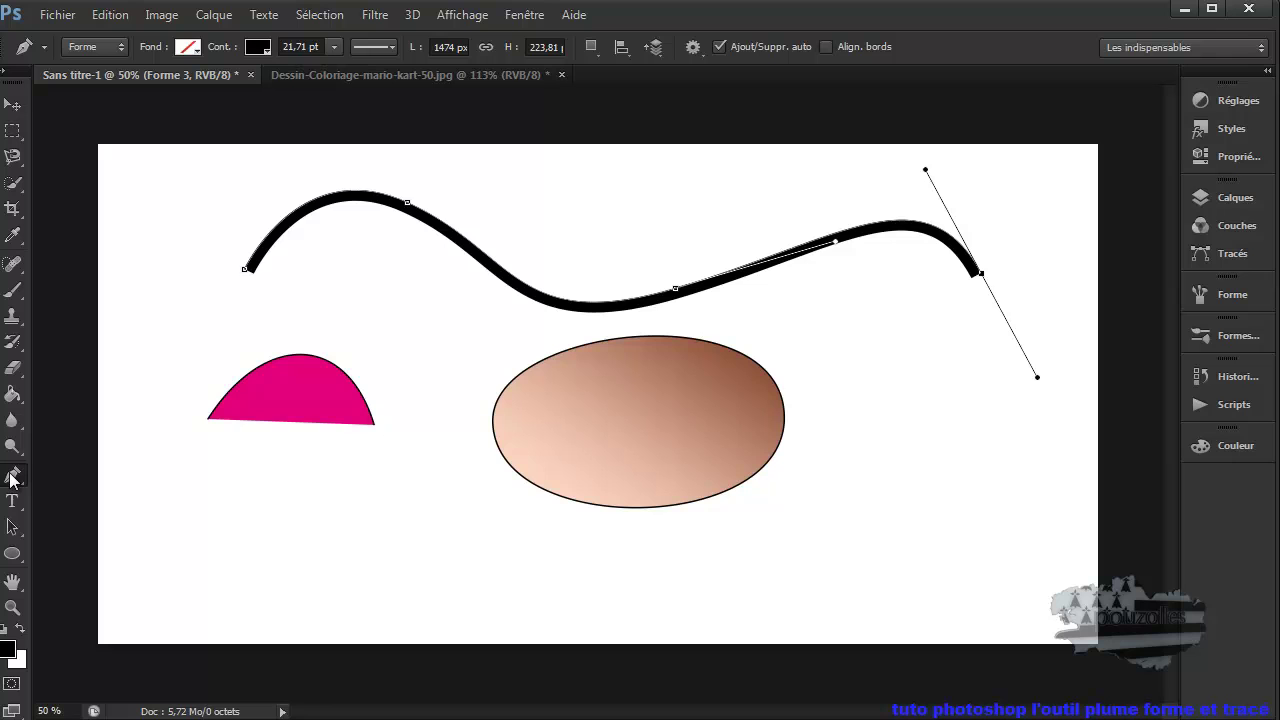
# Step: Switch the Pen to Path mode and create a new 2000×1000 document
pyautogui.click(110, 50)
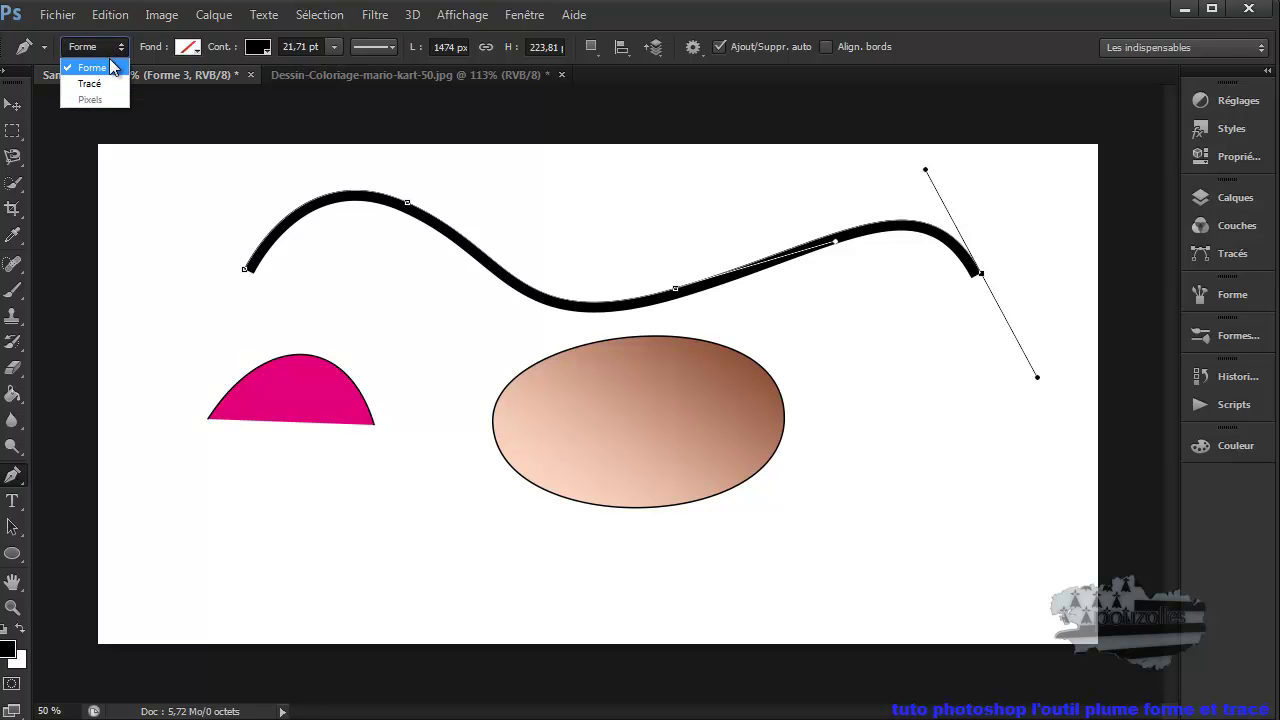
pyautogui.click(106, 86)
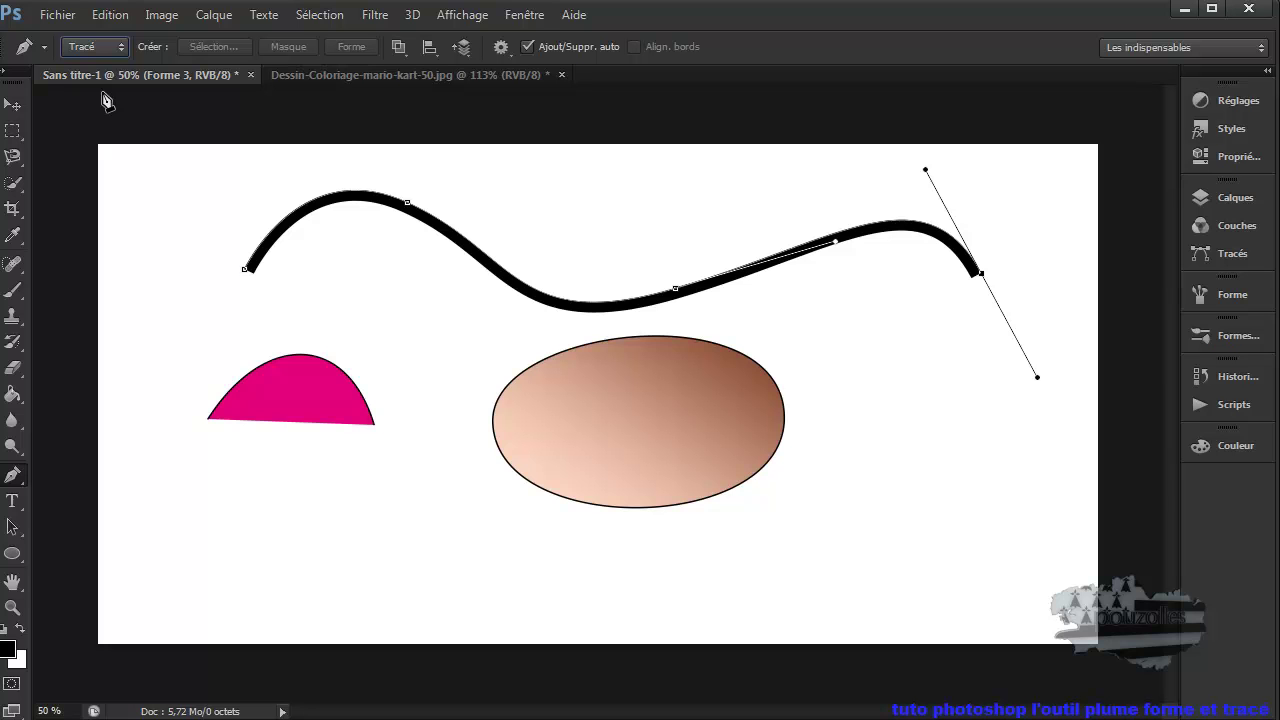
pyautogui.click(60, 15)
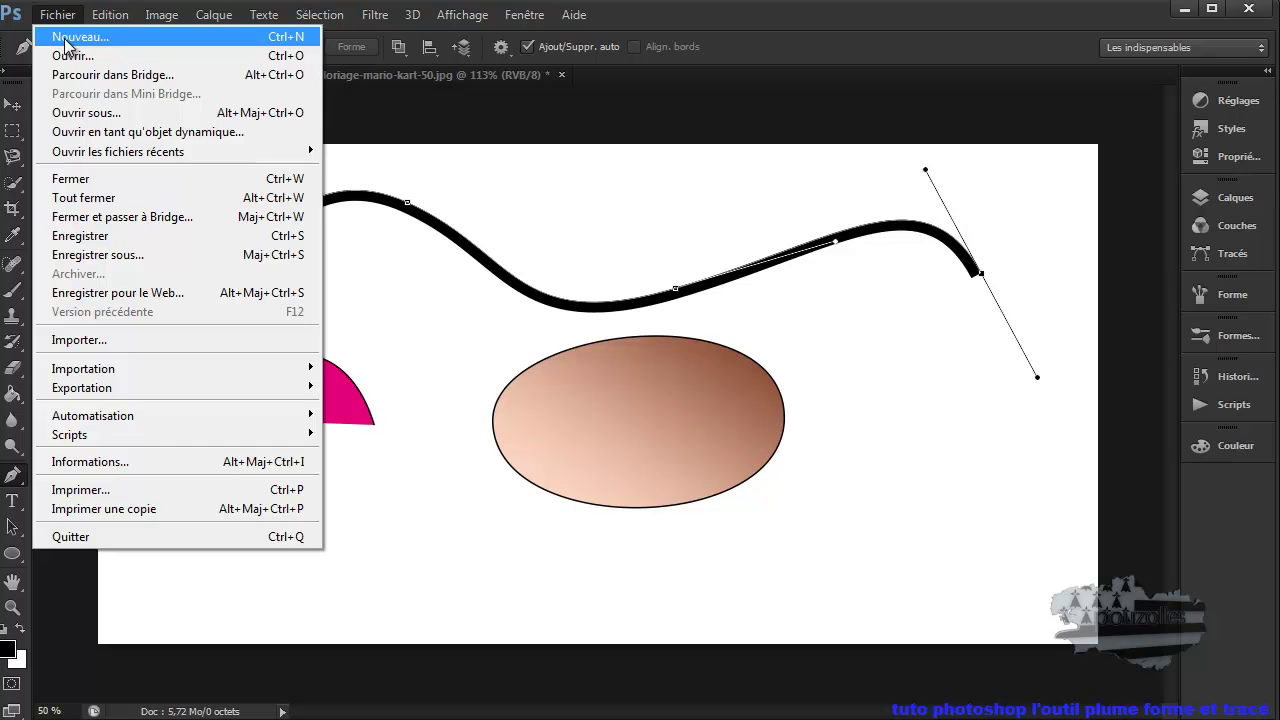
pyautogui.click(68, 40)
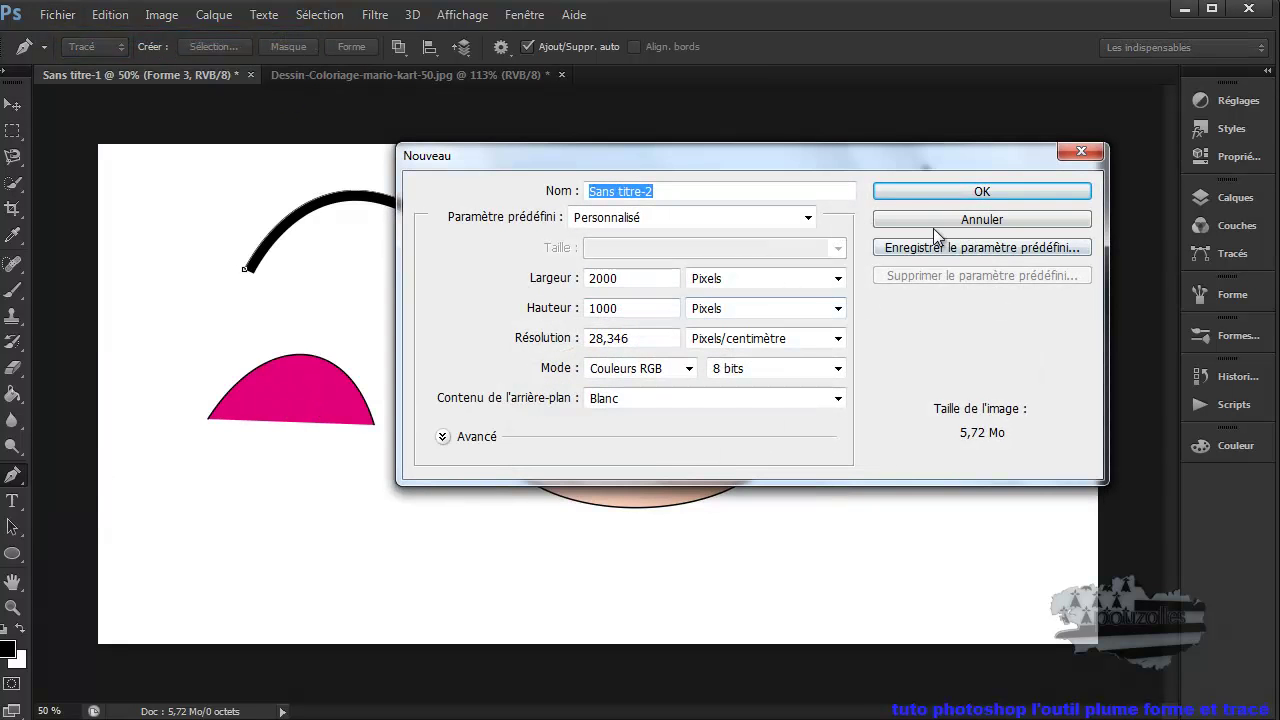
pyautogui.click(966, 192)
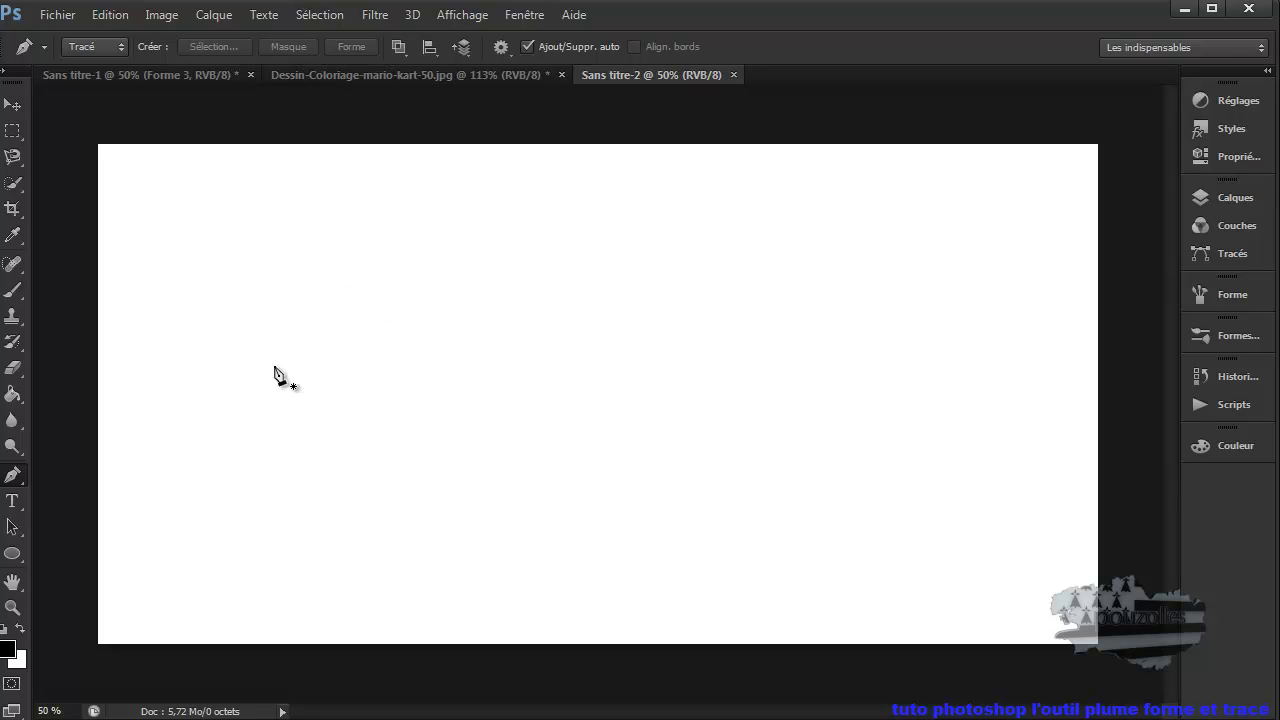
# Step: Draw a three-anchor curved path on Sans titre-2, then return to Sans titre-1
pyautogui.moveTo(214, 459); pyautogui.dragTo(297, 365)
pyautogui.moveTo(611, 387); pyautogui.dragTo(764, 533)
pyautogui.moveTo(899, 462); pyautogui.dragTo(988, 263)
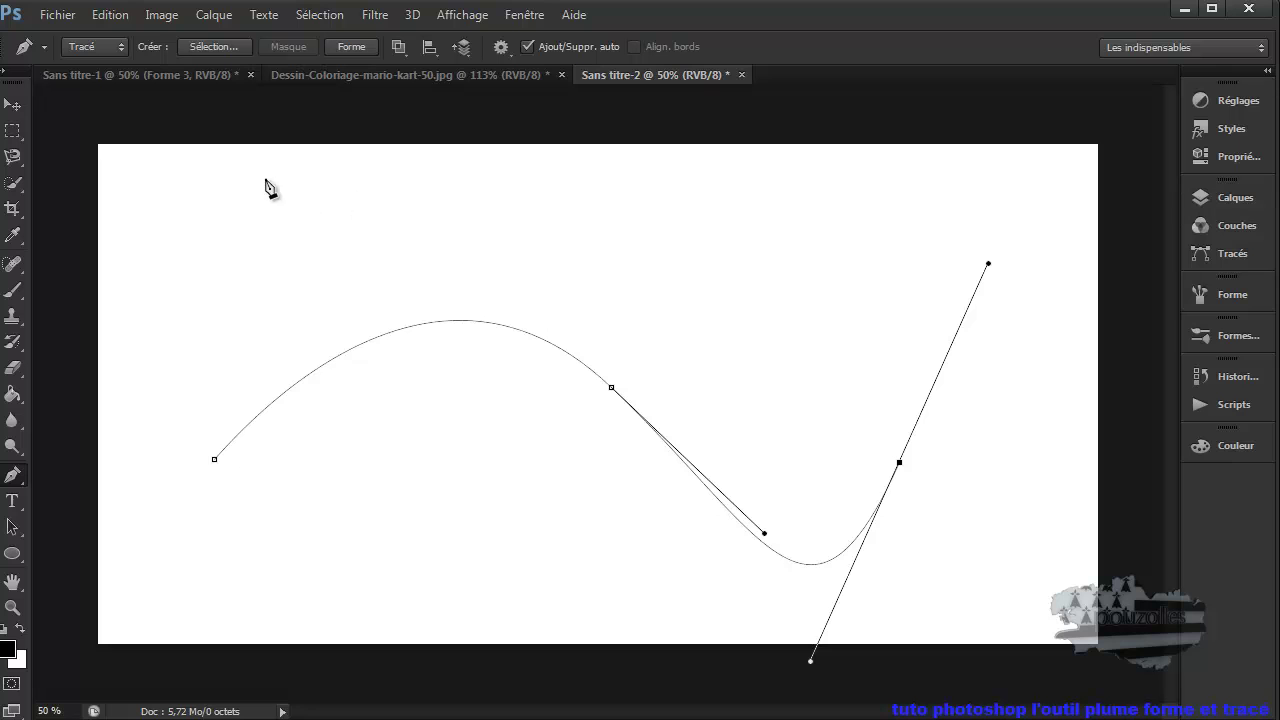
pyautogui.click(198, 74)
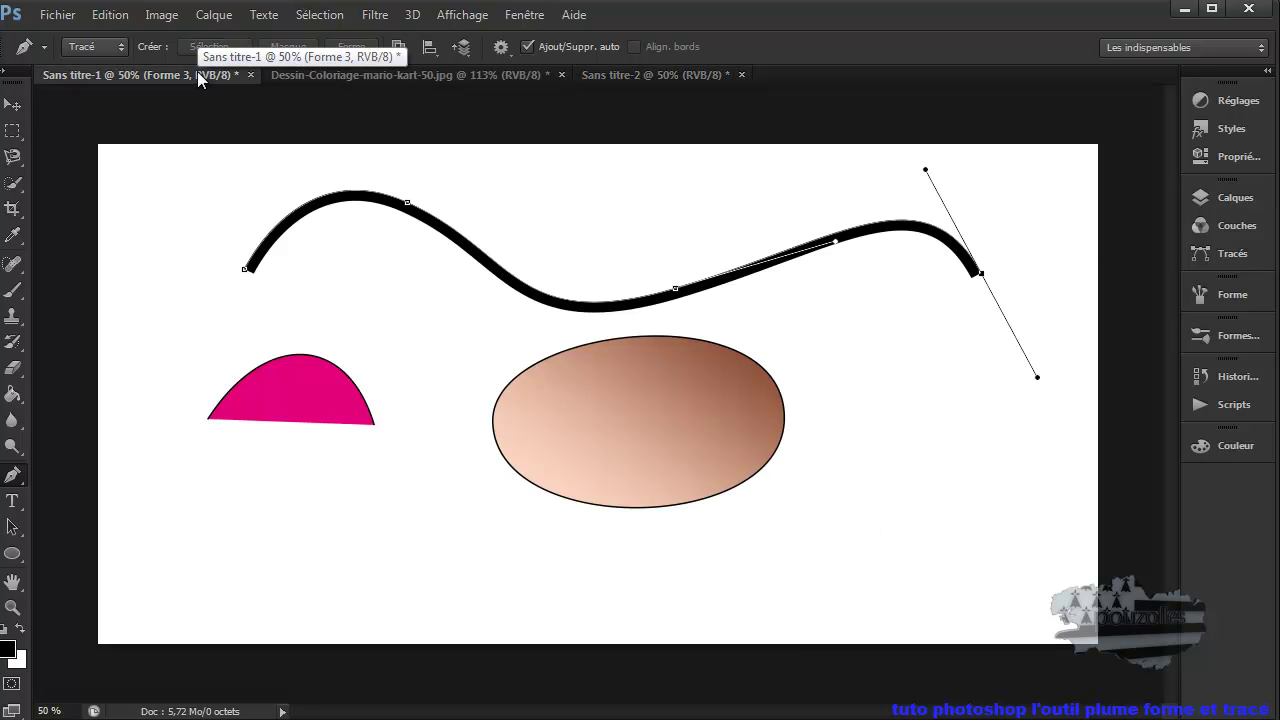
pyautogui.click(1233, 198)
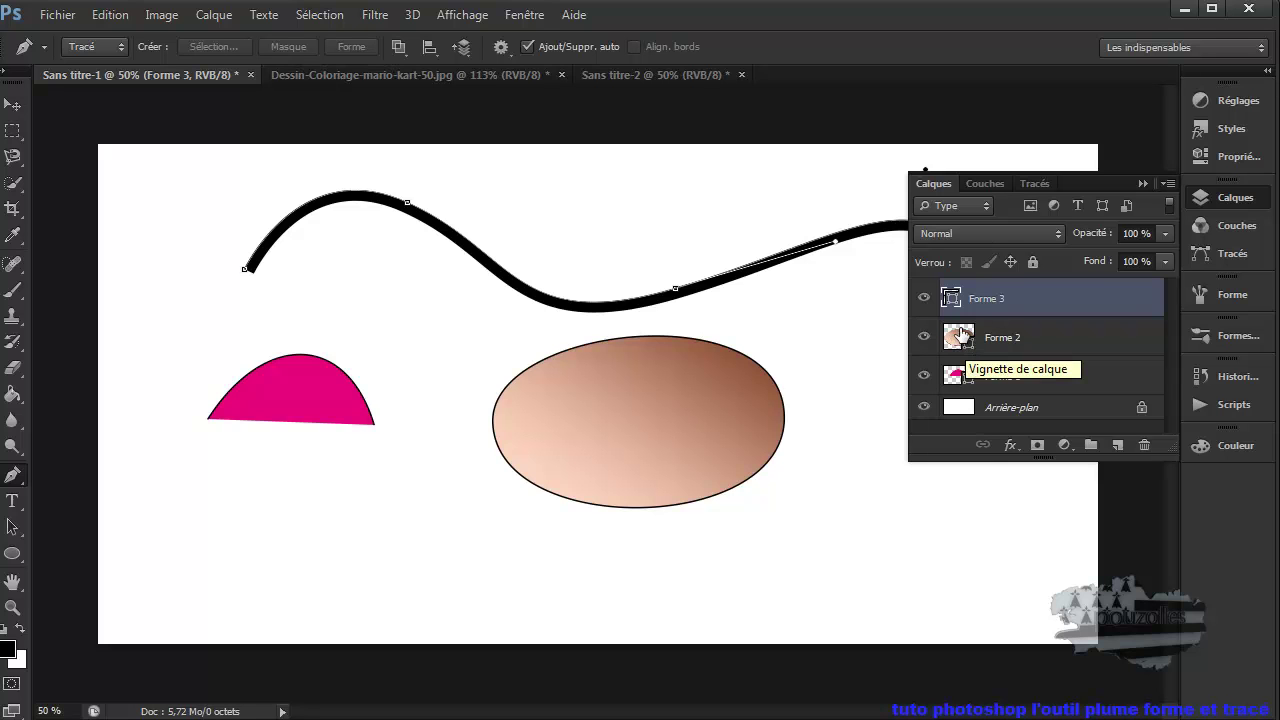
pyautogui.click(960, 335)
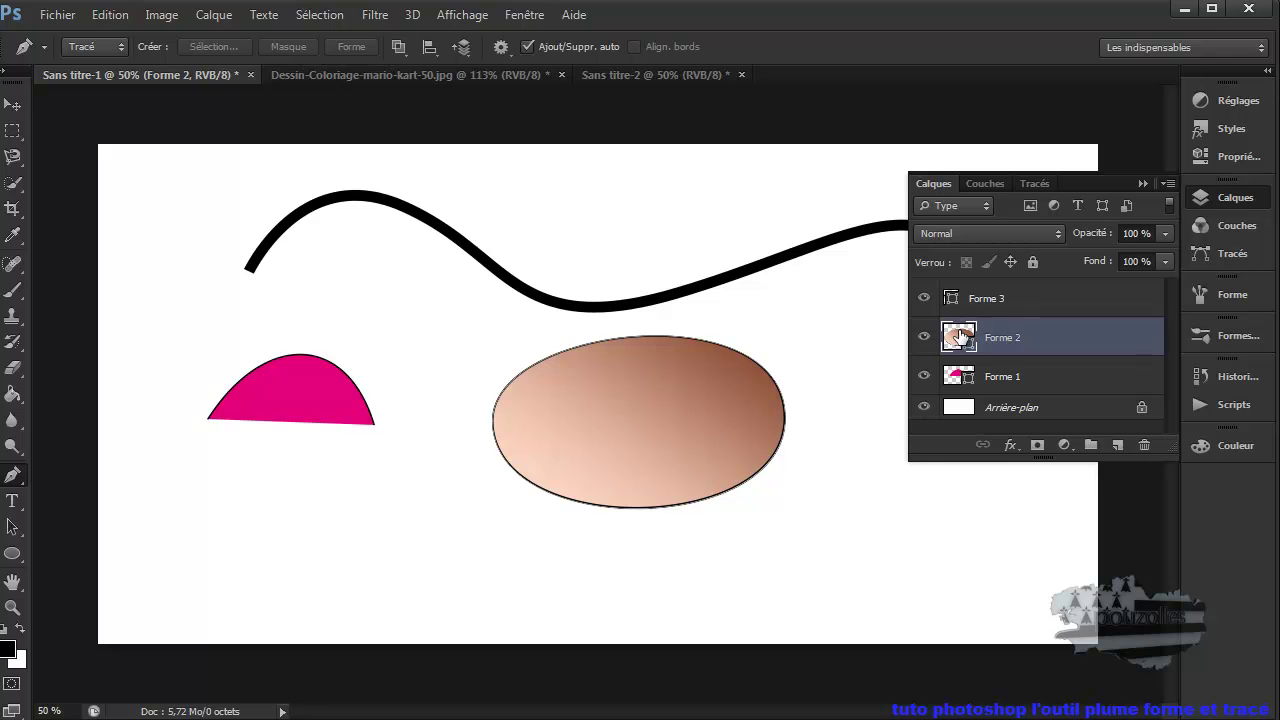
pyautogui.click(957, 375)
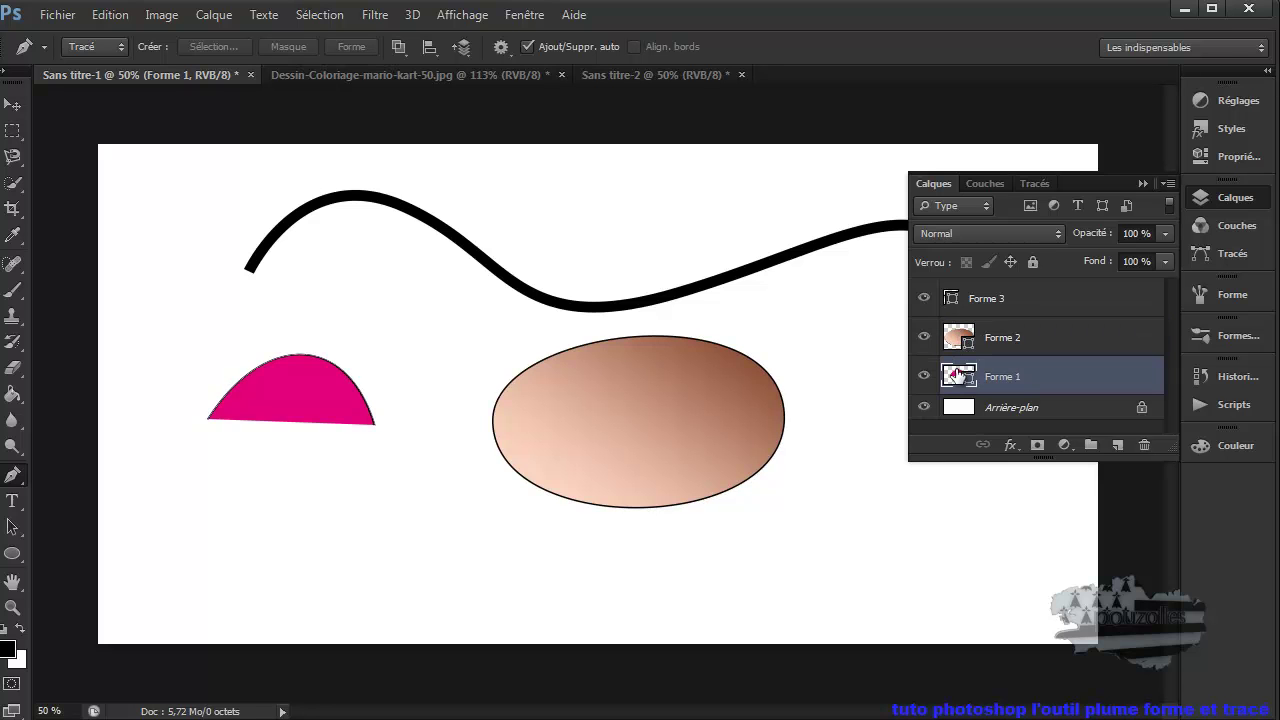
pyautogui.click(1141, 183)
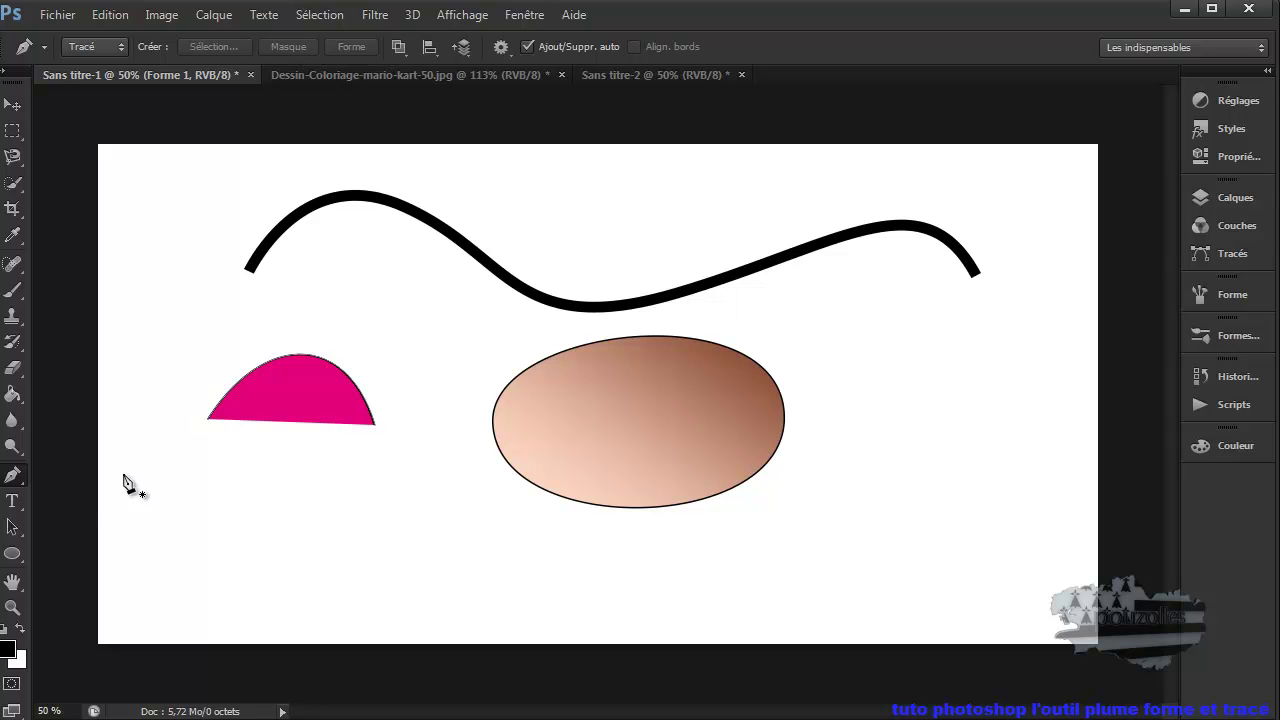
# Step: Reshape the wavy line's left hump with the Convert Point Tool and make its top anchor a sharp corner
pyautogui.rightClick(18, 476)
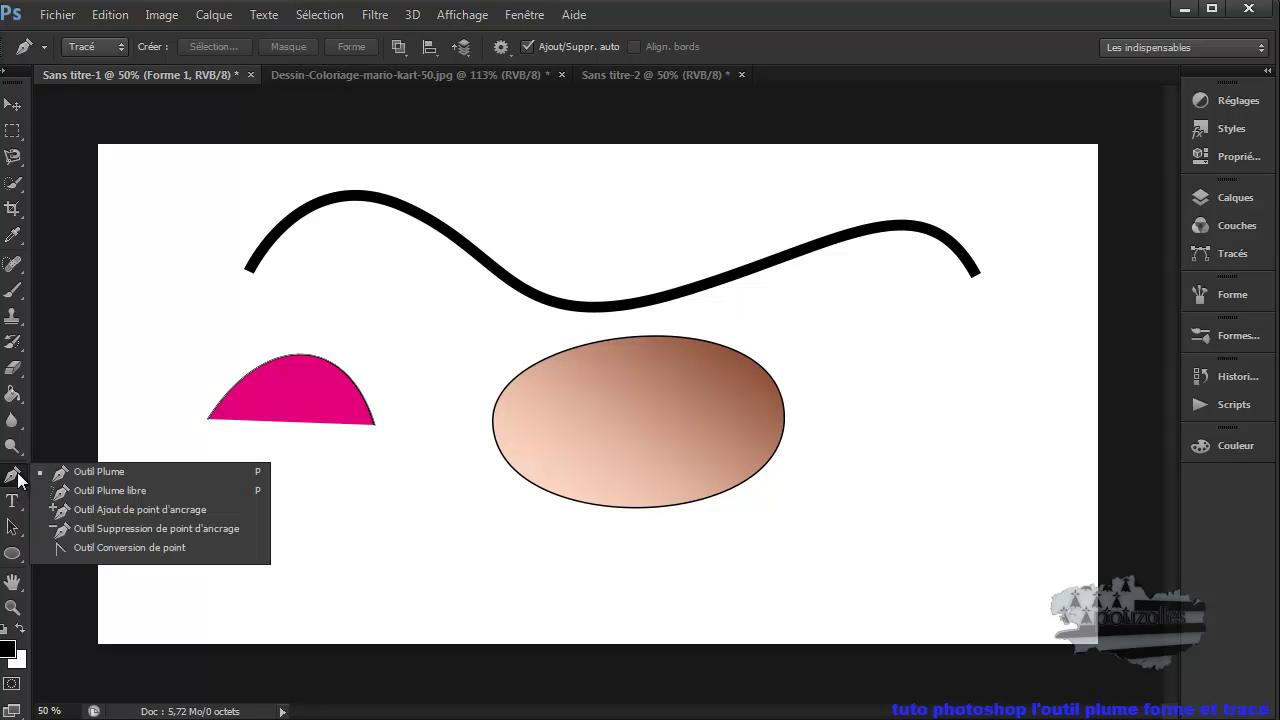
pyautogui.click(84, 547)
pyautogui.click(497, 273)
pyautogui.moveTo(409, 205); pyautogui.dragTo(491, 226)
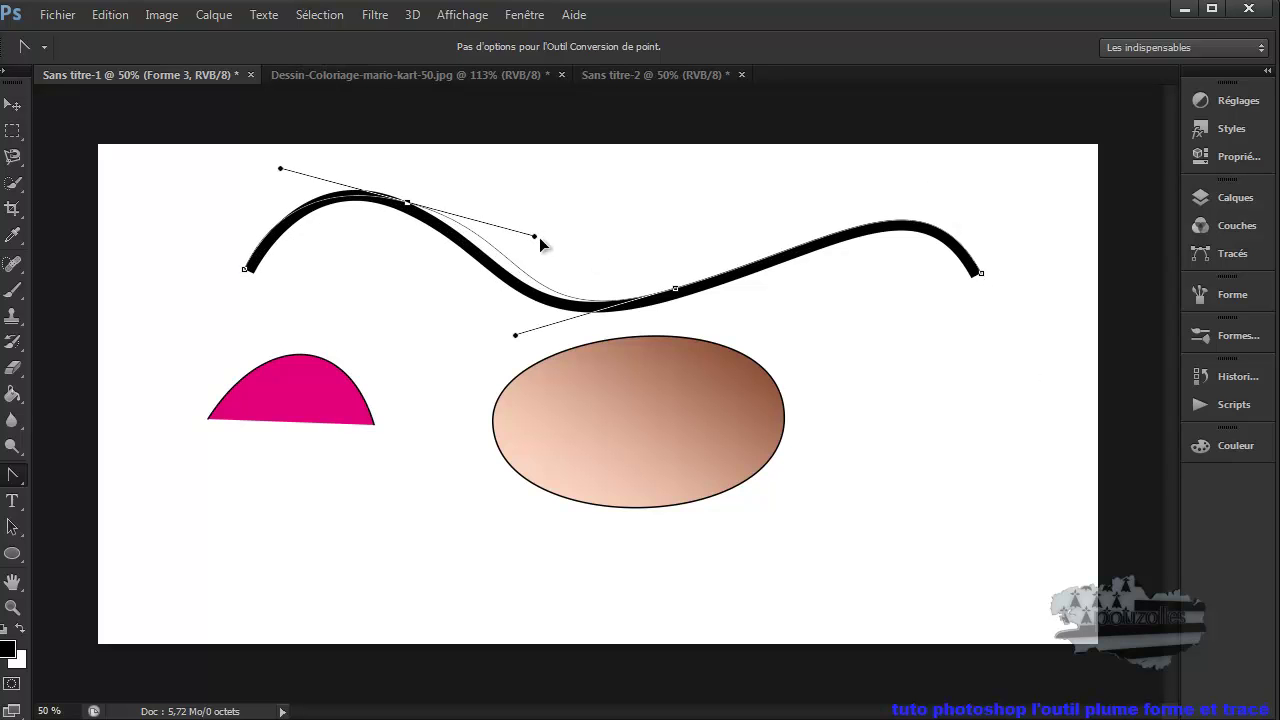
pyautogui.moveTo(492, 223); pyautogui.dragTo(549, 258)
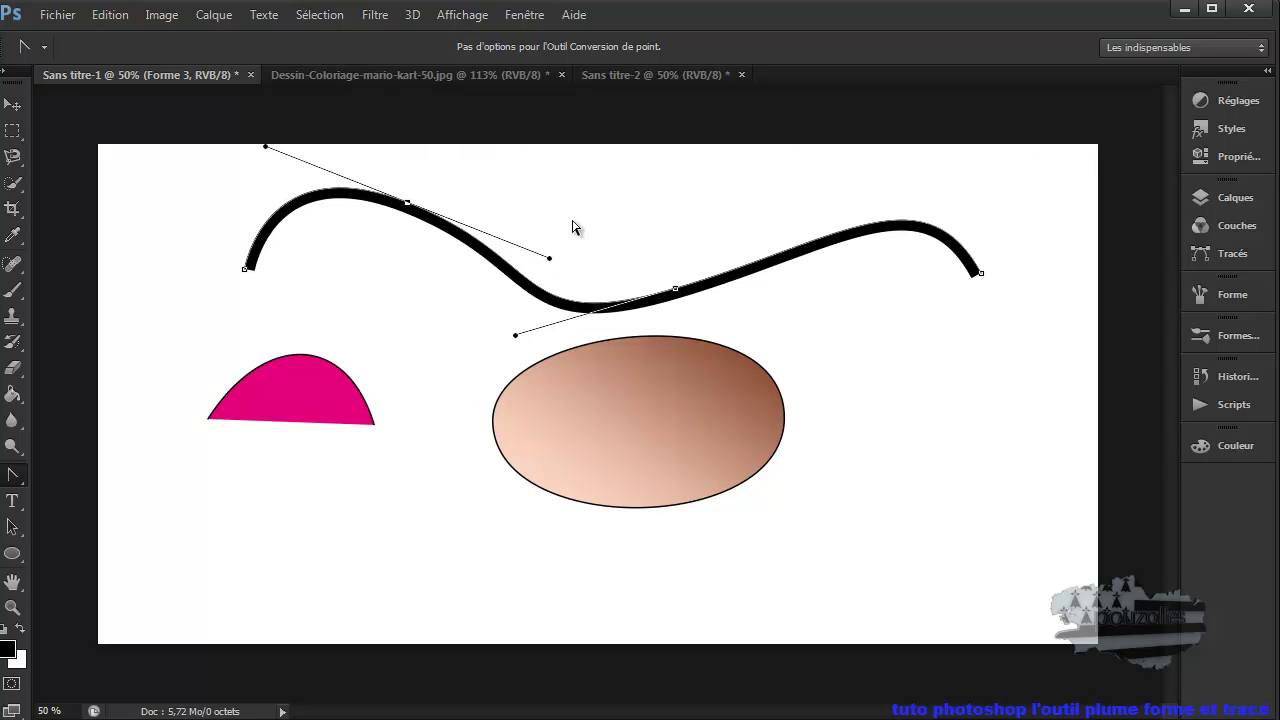
pyautogui.press('alt')
pyautogui.moveTo(551, 260); pyautogui.dragTo(591, 169)
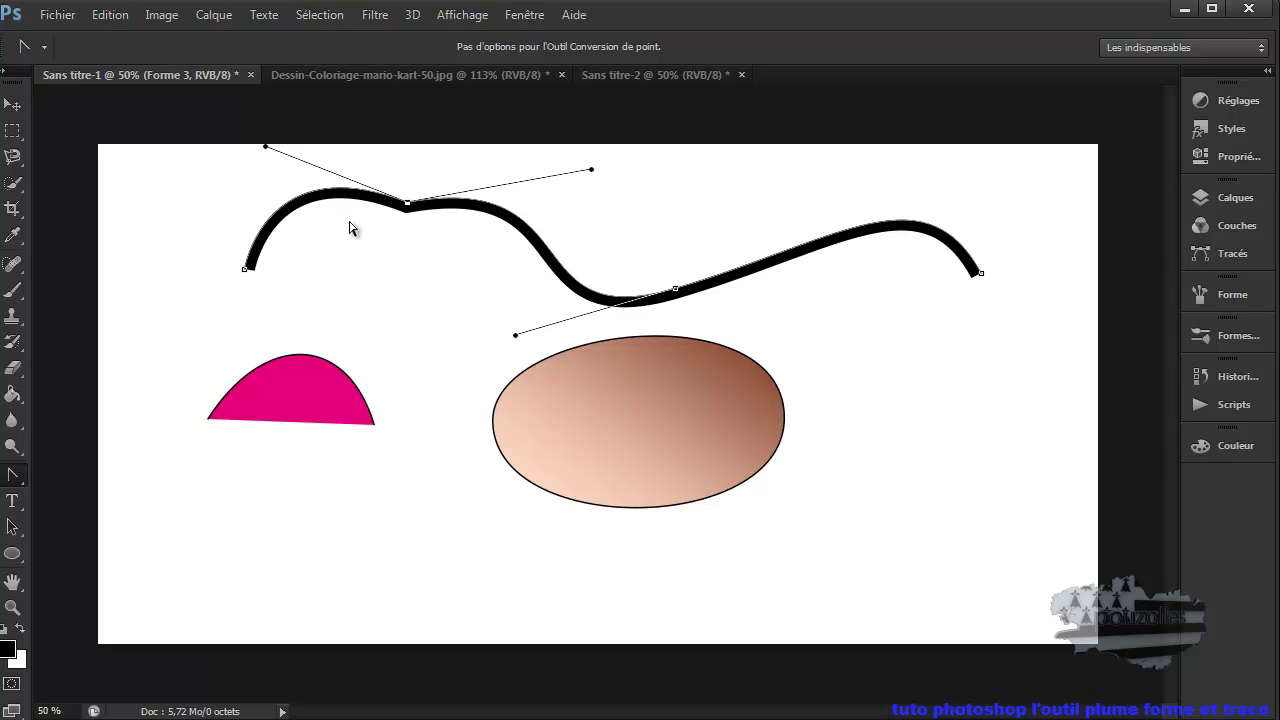
pyautogui.moveTo(408, 207)
pyautogui.mouseDown()
pyautogui.moveTo(420, 231)
pyautogui.moveTo(418, 177)
pyautogui.mouseUp()
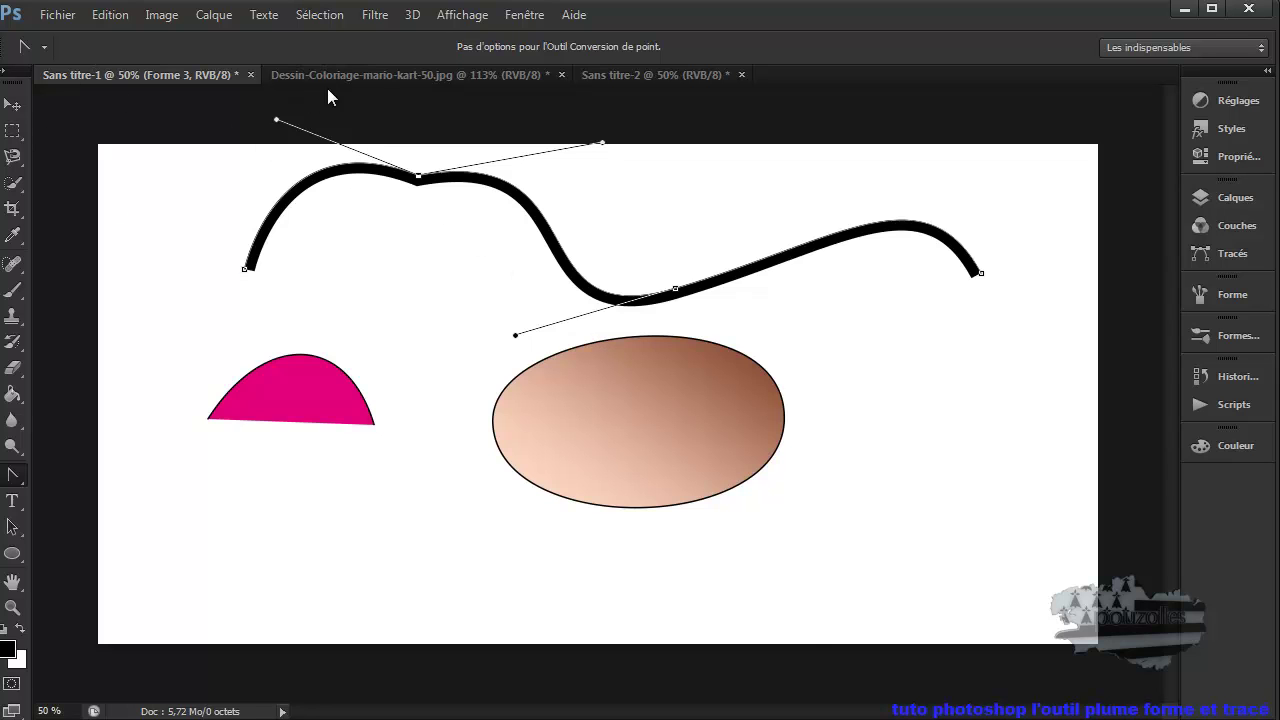
# Step: On the second document, pull curve handles out of the path's first anchor with the Convert Point Tool
pyautogui.click(611, 74)
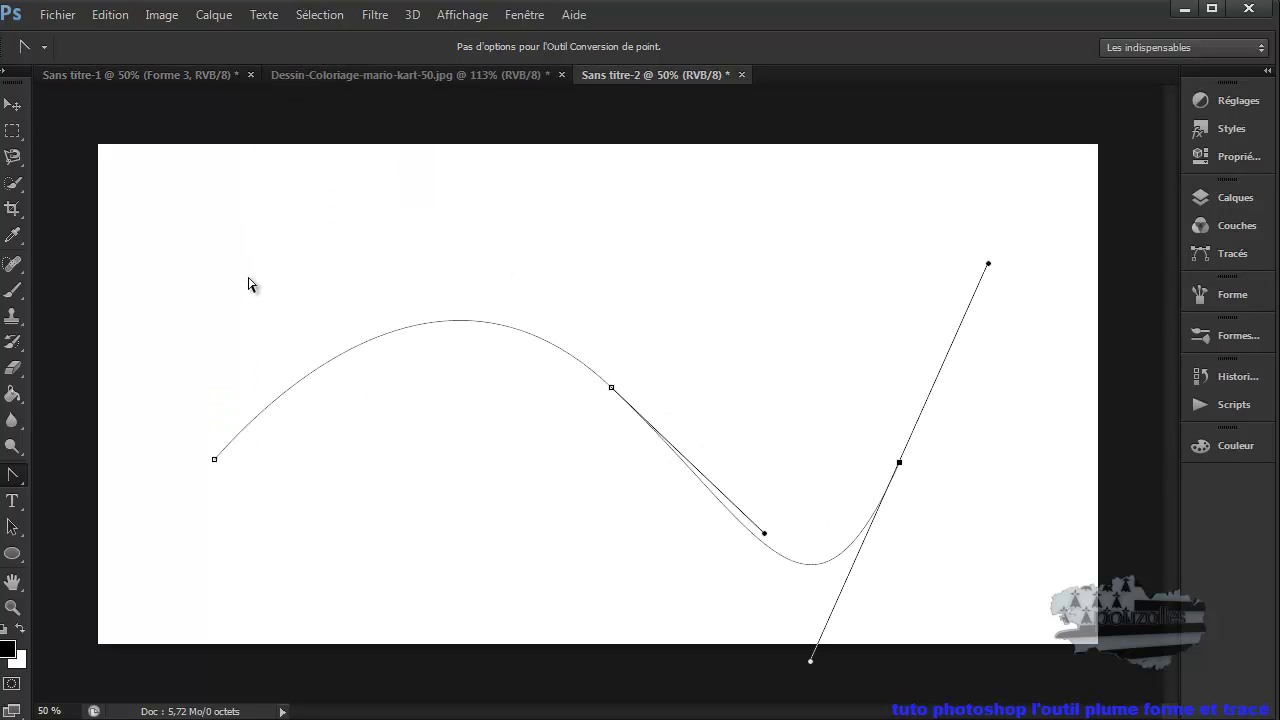
pyautogui.rightClick(17, 477)
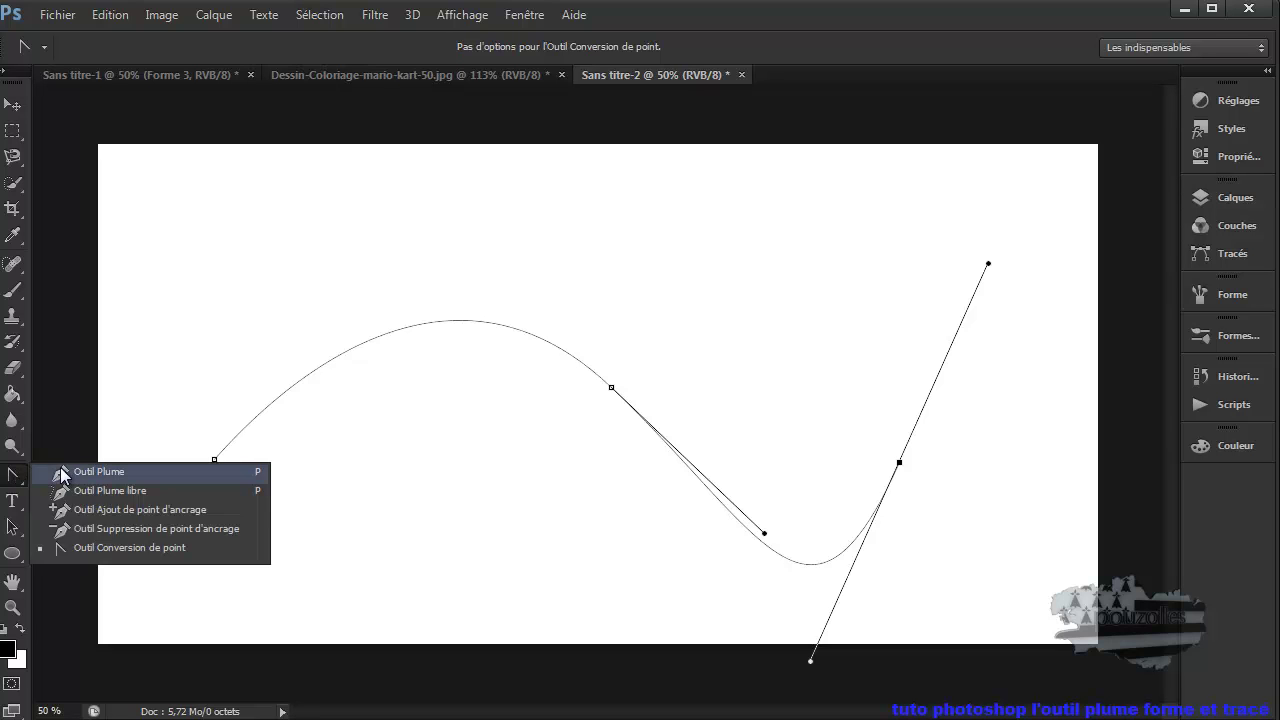
pyautogui.click(60, 467)
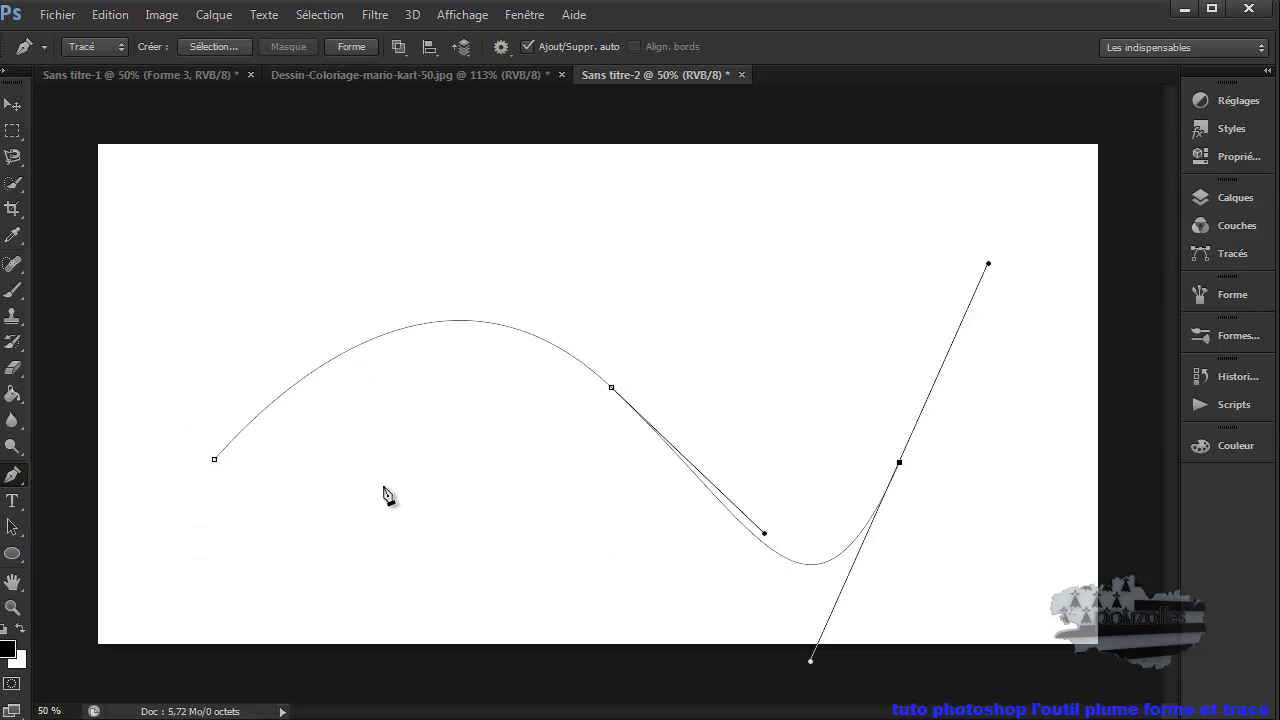
pyautogui.rightClick(15, 474)
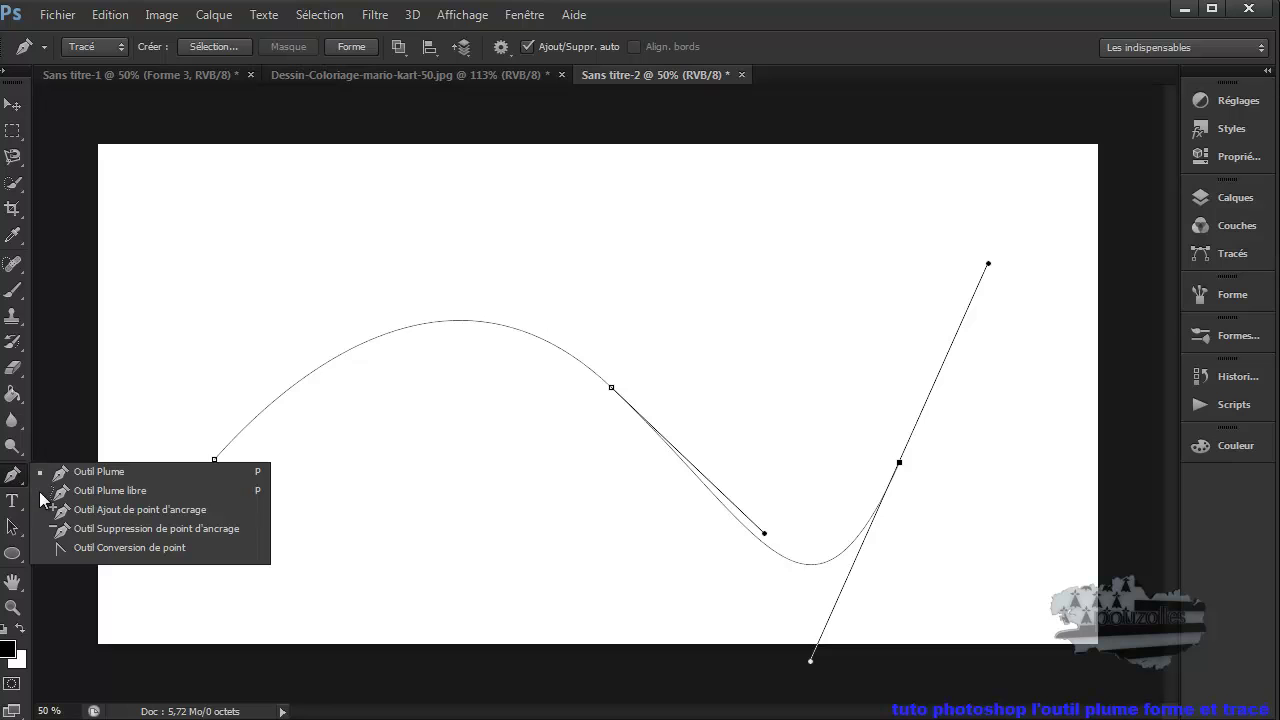
pyautogui.click(103, 548)
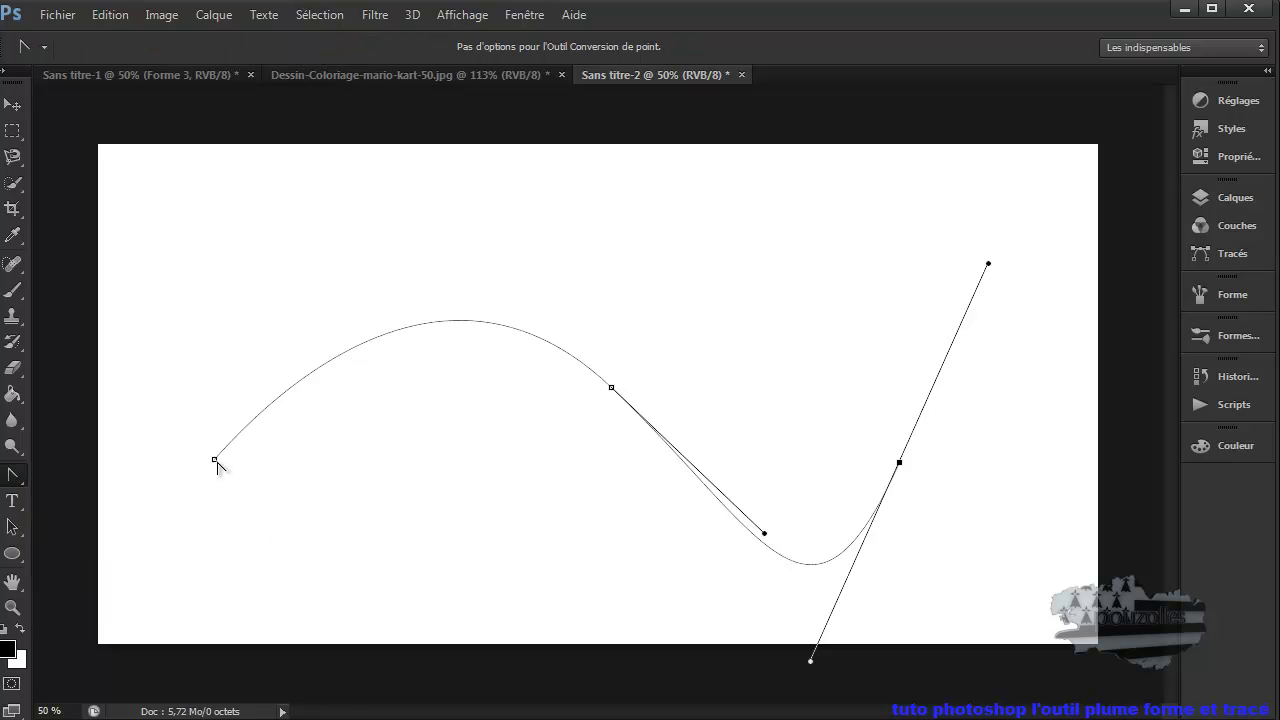
pyautogui.moveTo(214, 460)
pyautogui.mouseDown()
pyautogui.moveTo(207, 484)
pyautogui.moveTo(258, 326)
pyautogui.moveTo(180, 345)
pyautogui.moveTo(270, 316)
pyautogui.mouseUp()
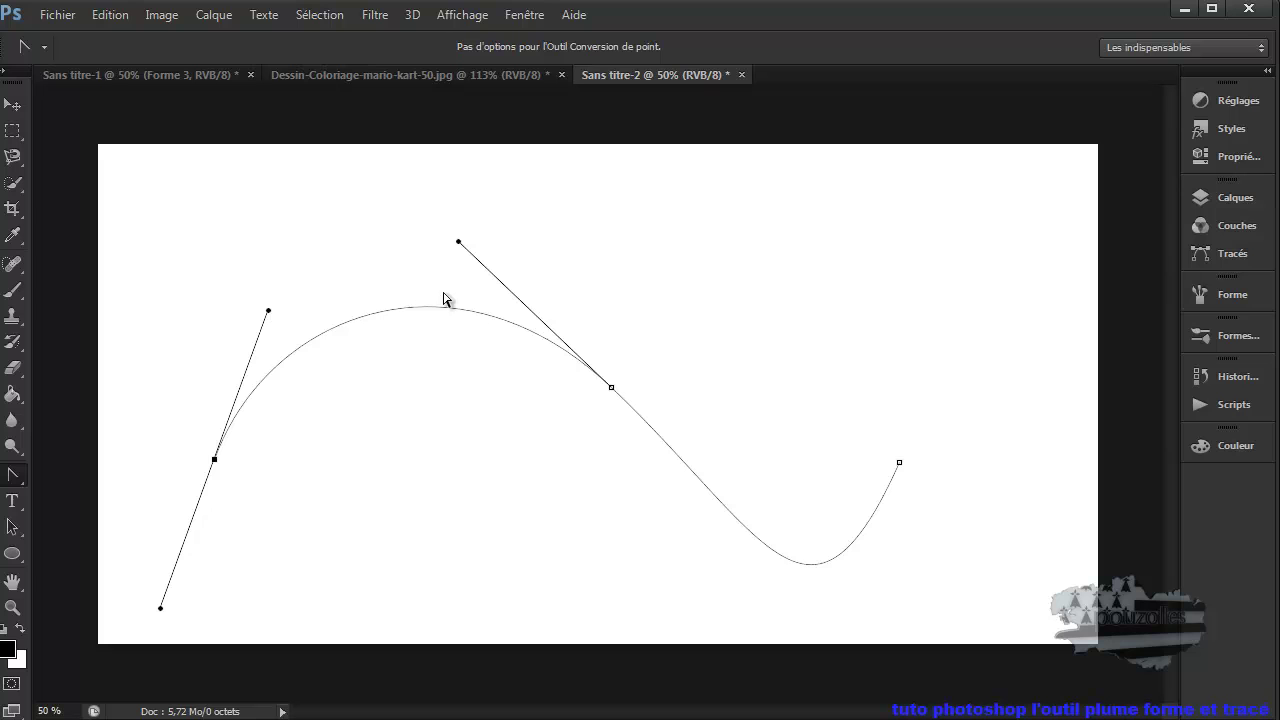
# Step: Rework the middle anchor and its handles into an S-shaped bend, then clear the path
pyautogui.click(611, 388)
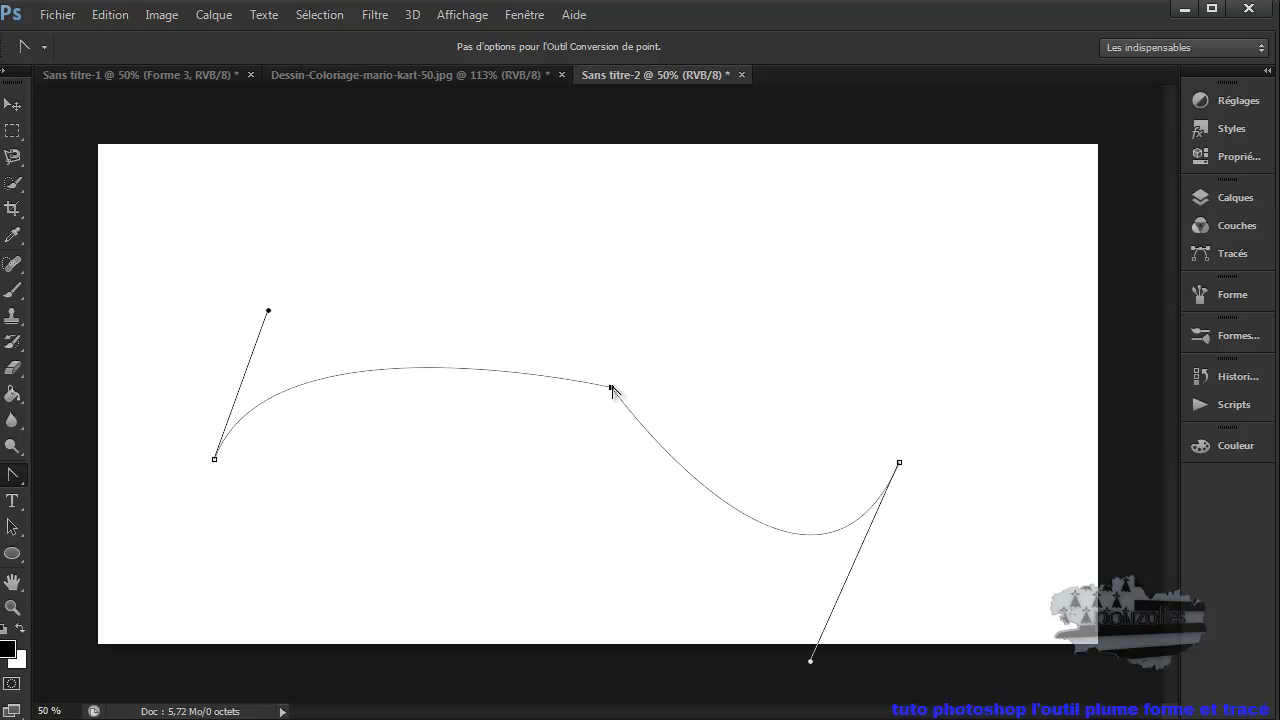
pyautogui.moveTo(611, 388)
pyautogui.mouseDown()
pyautogui.moveTo(667, 516)
pyautogui.moveTo(651, 526)
pyautogui.moveTo(667, 534)
pyautogui.mouseUp()
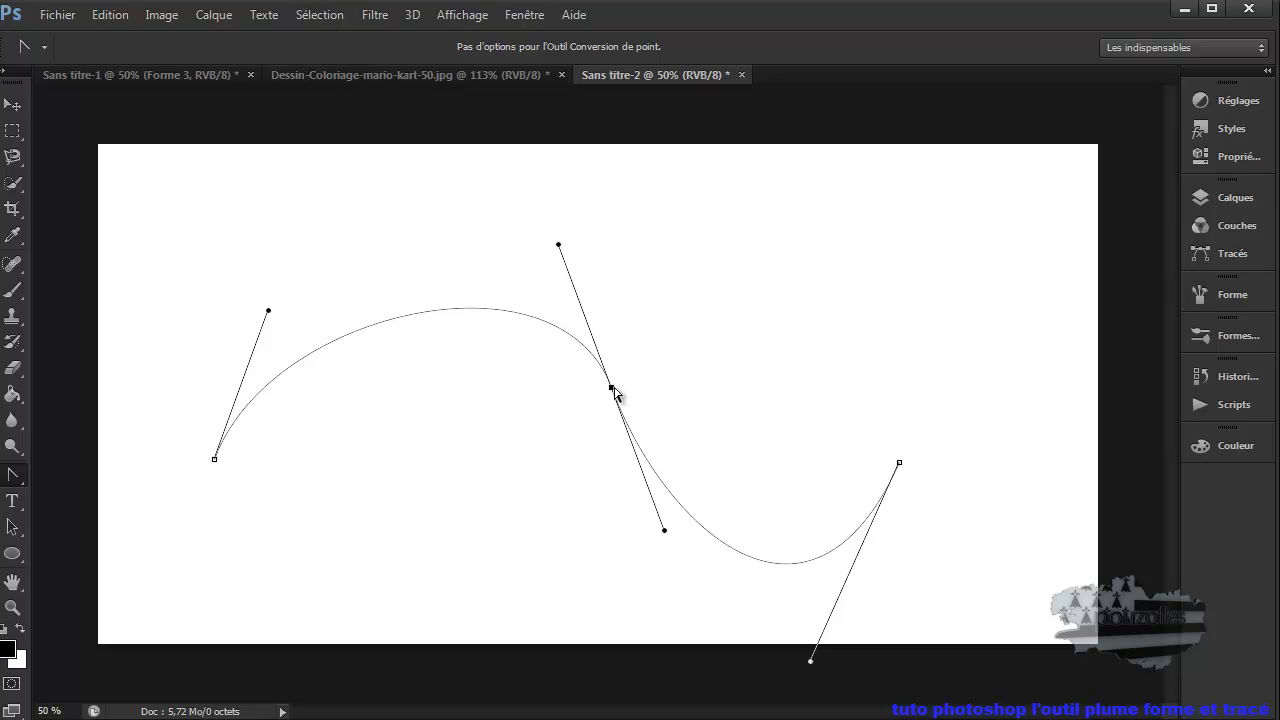
pyautogui.moveTo(613, 391)
pyautogui.mouseDown()
pyautogui.moveTo(577, 333)
pyautogui.moveTo(582, 402)
pyautogui.mouseUp()
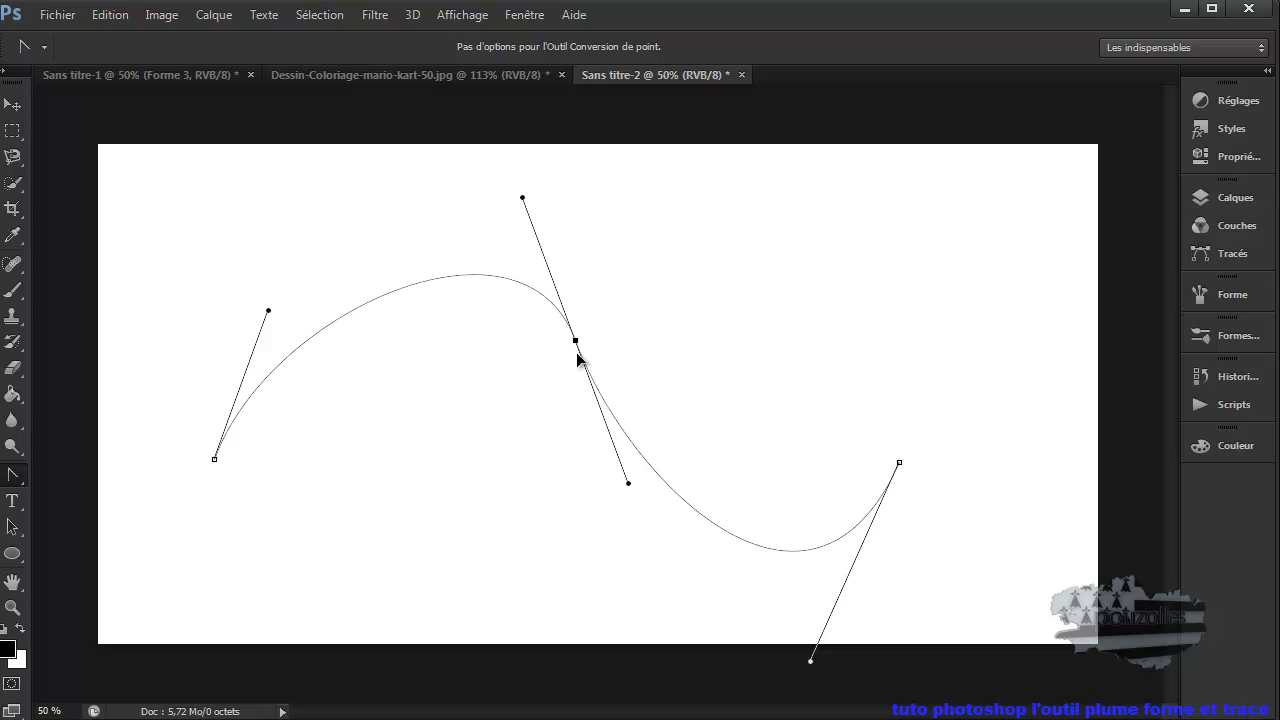
pyautogui.moveTo(528, 257)
pyautogui.mouseDown()
pyautogui.moveTo(554, 243)
pyautogui.moveTo(575, 253)
pyautogui.moveTo(555, 249)
pyautogui.mouseUp()
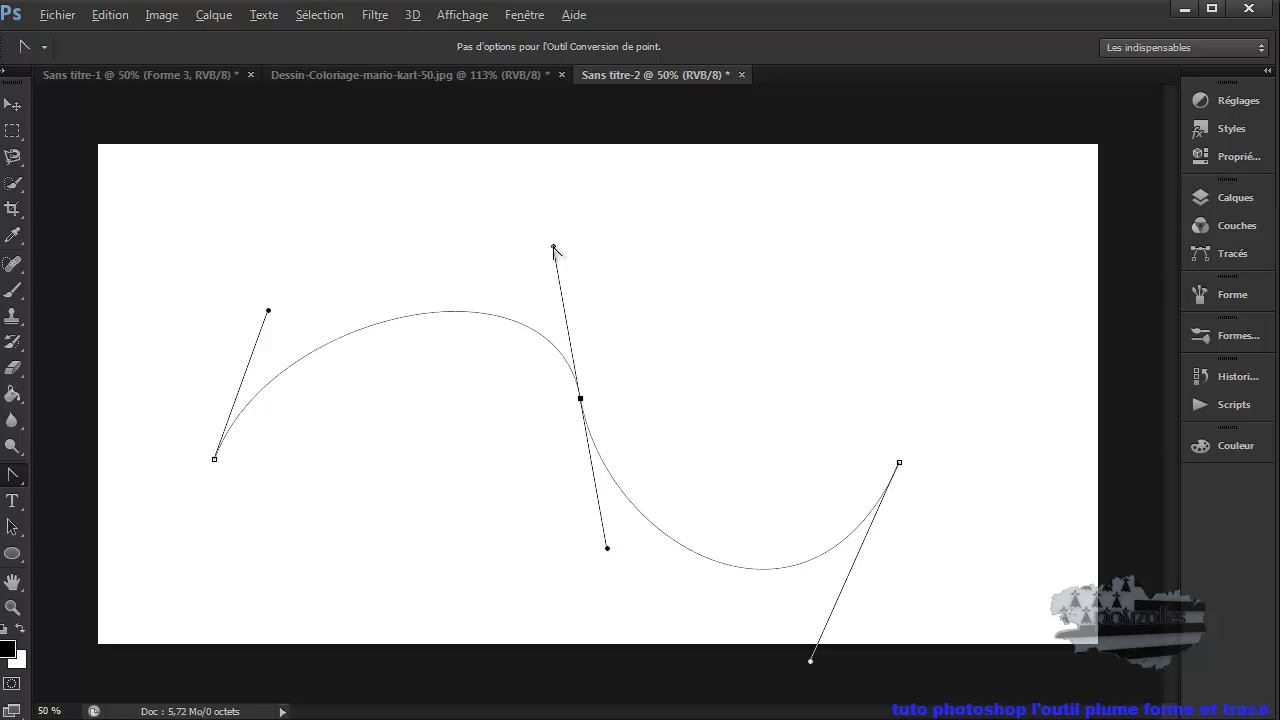
pyautogui.moveTo(553, 246)
pyautogui.mouseDown()
pyautogui.moveTo(549, 220)
pyautogui.moveTo(561, 243)
pyautogui.mouseUp()
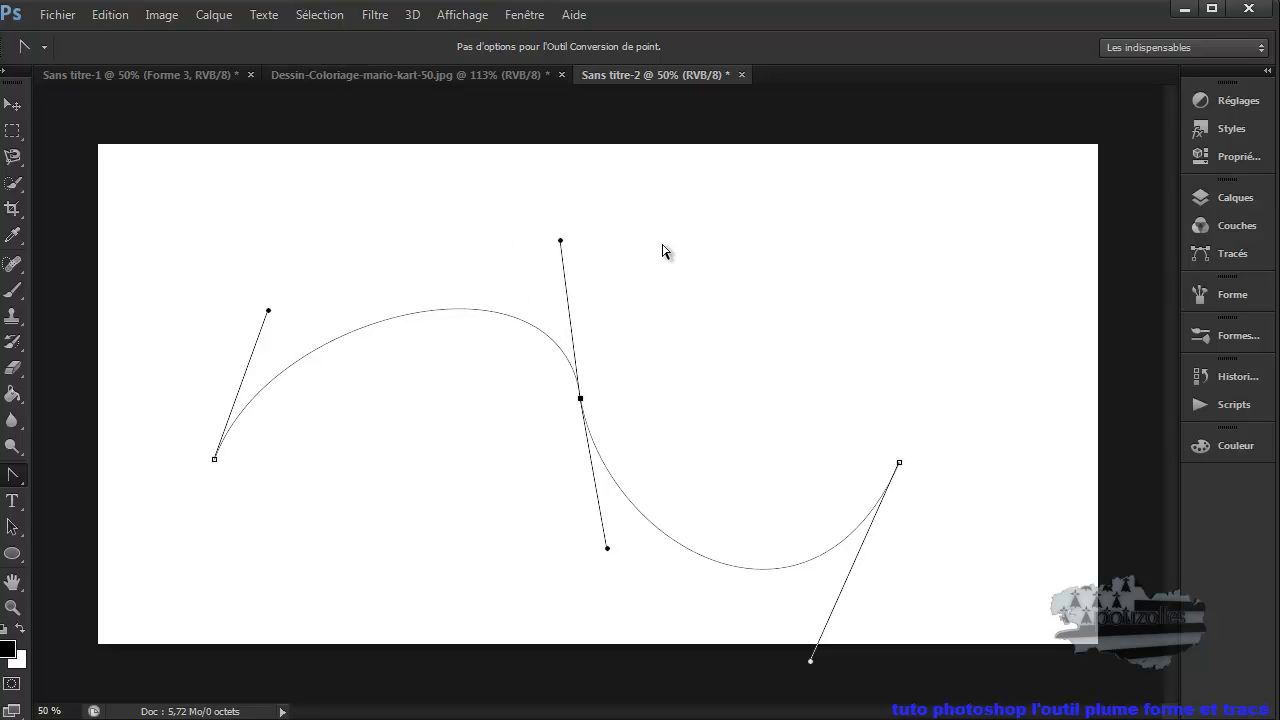
pyautogui.press('Escape')
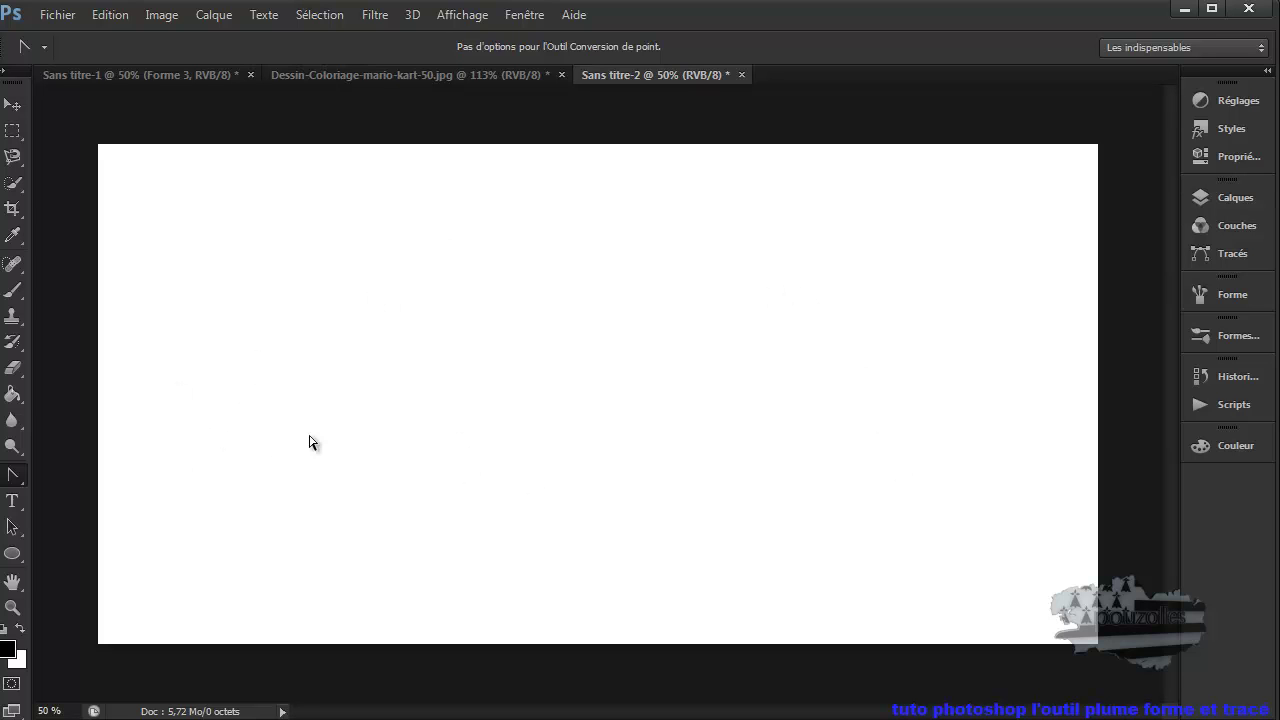
# Step: Draw a closed oval Pen path from a curved left anchor and a curved right anchor
pyautogui.moveTo(192, 462); pyautogui.dragTo(252, 412)
pyautogui.rightClick(16, 477)
pyautogui.click(88, 469)
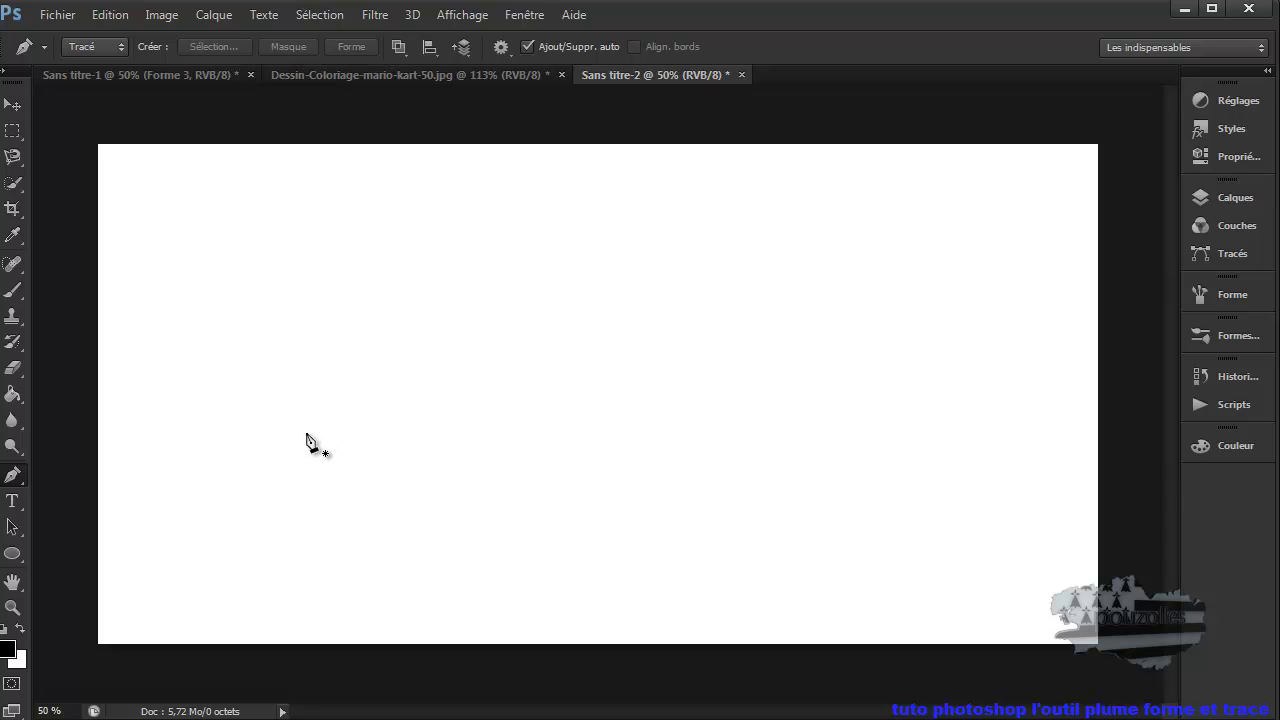
pyautogui.moveTo(303, 437)
pyautogui.mouseDown()
pyautogui.moveTo(361, 314)
pyautogui.moveTo(304, 251)
pyautogui.mouseUp()
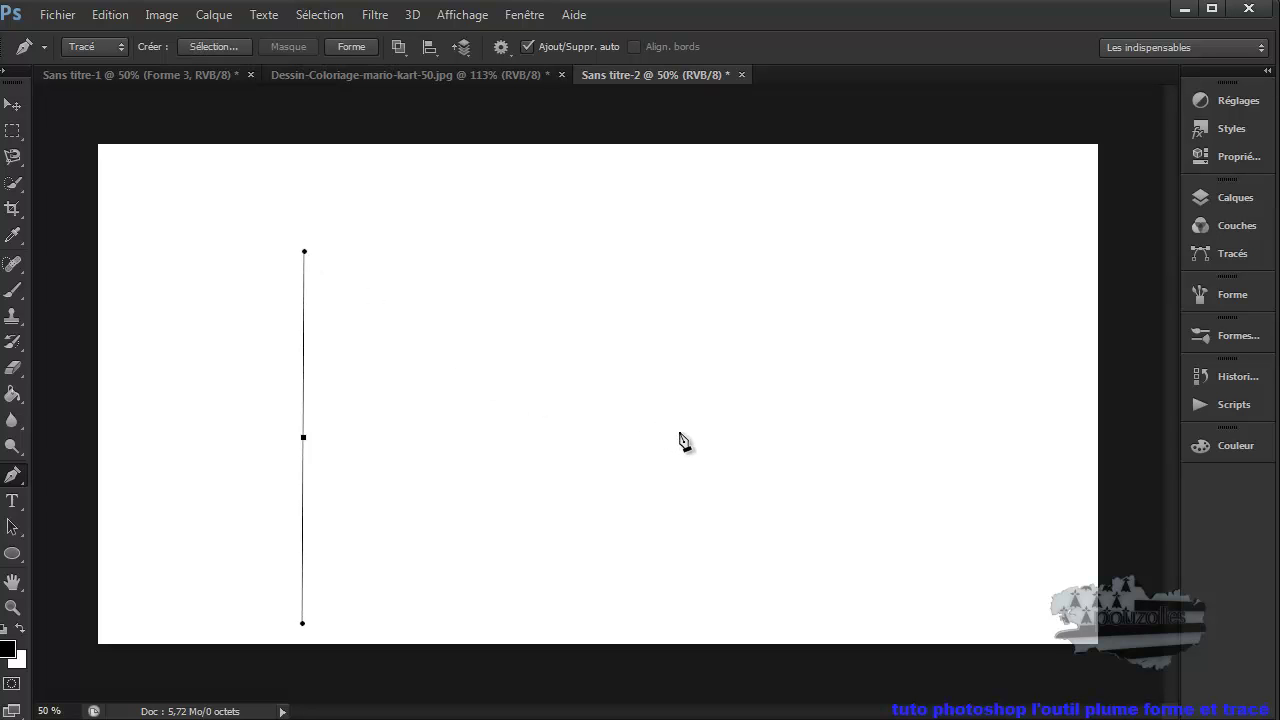
pyautogui.moveTo(681, 434); pyautogui.dragTo(689, 581)
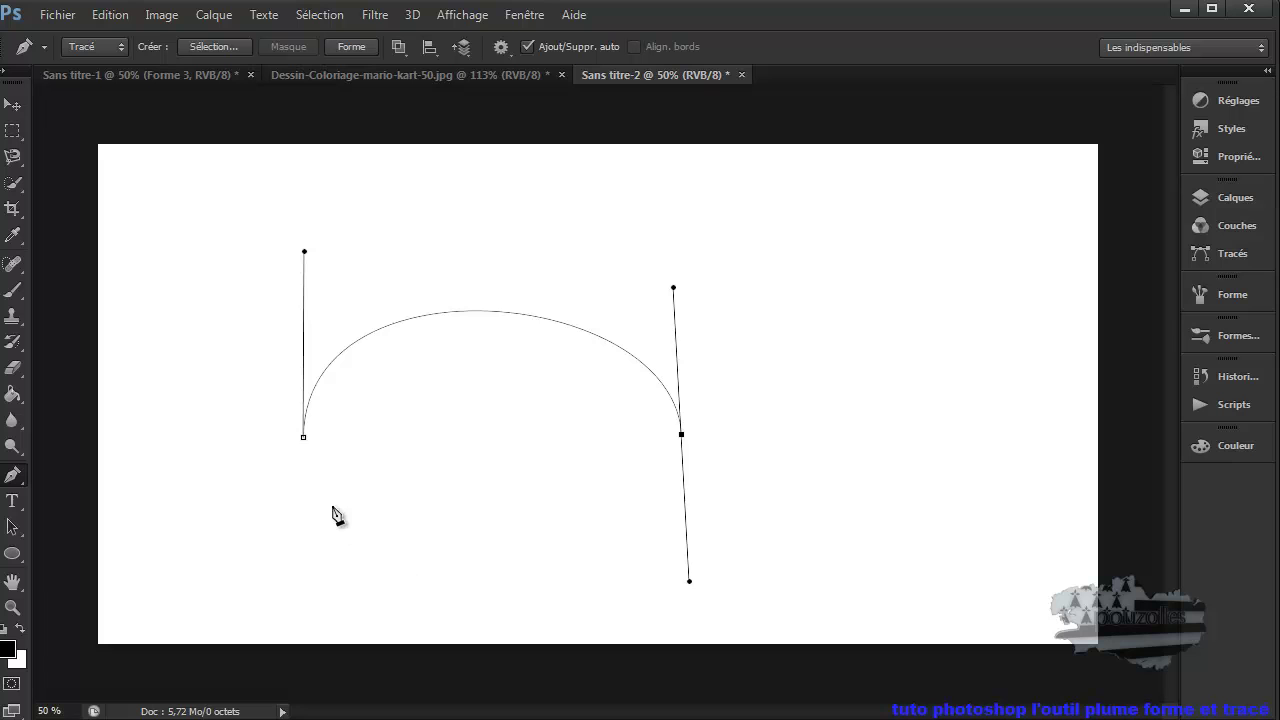
pyautogui.click(304, 438)
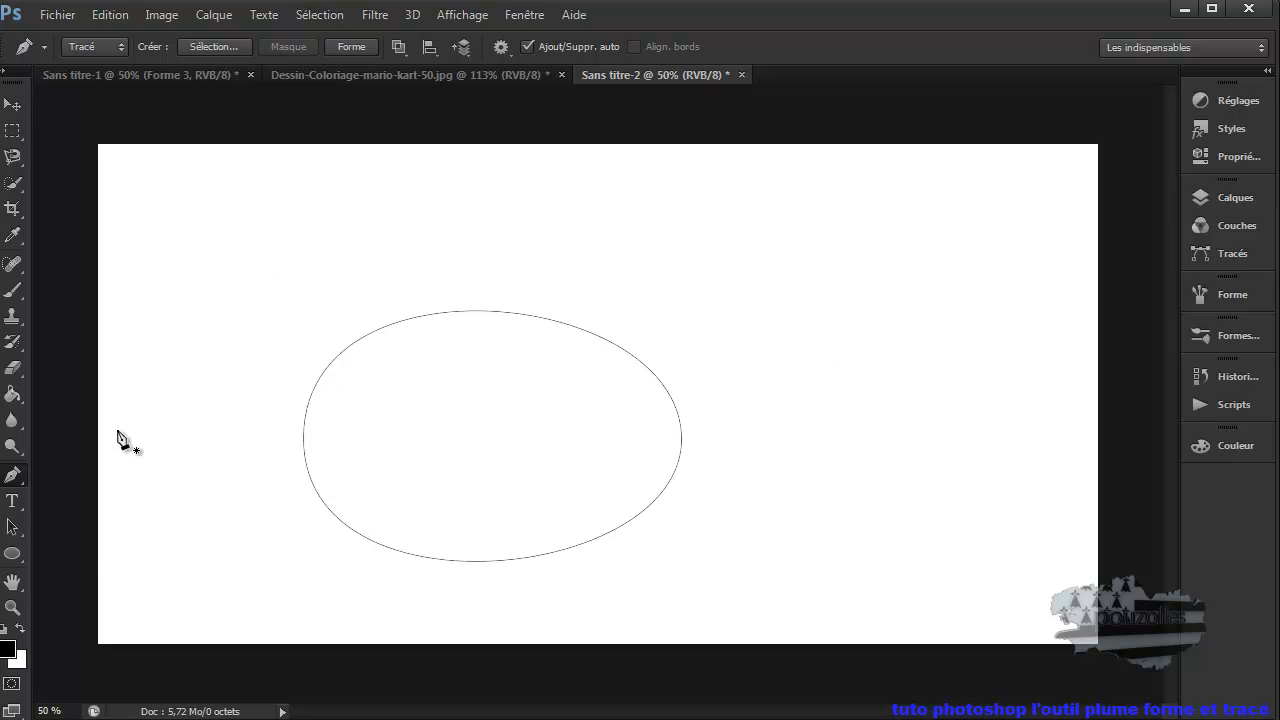
pyautogui.rightClick(19, 477)
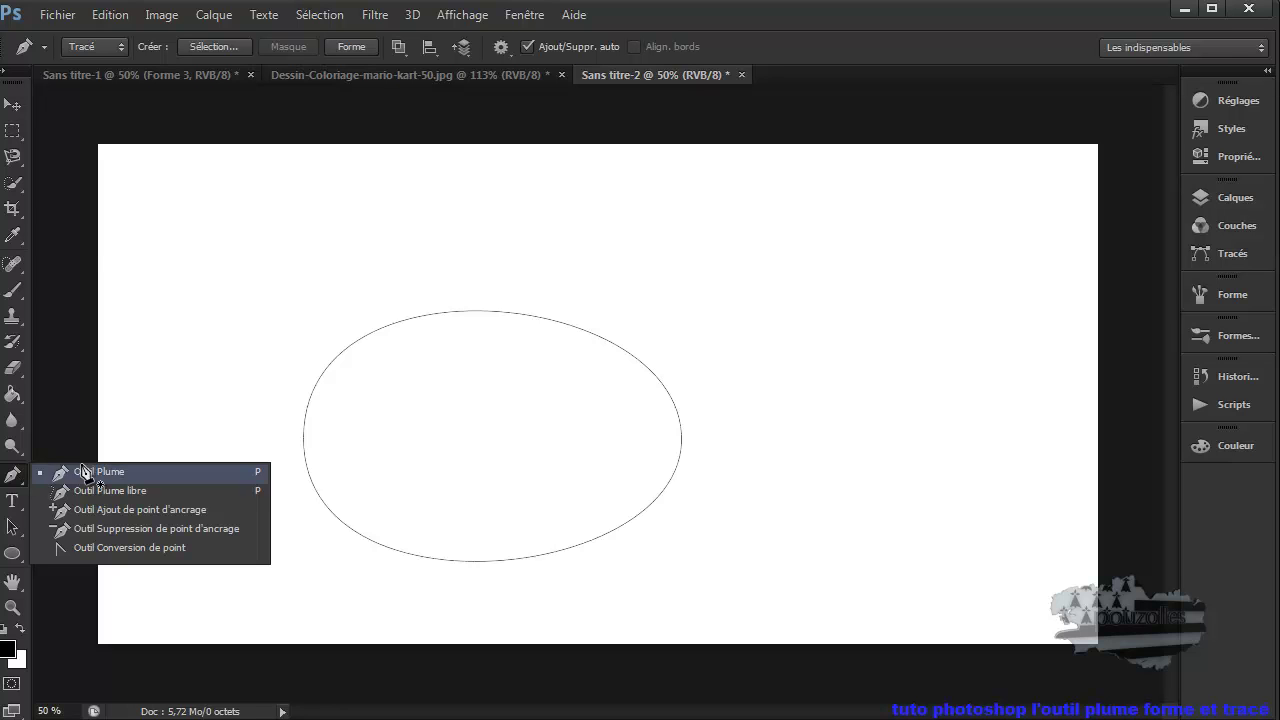
pyautogui.click(728, 16)
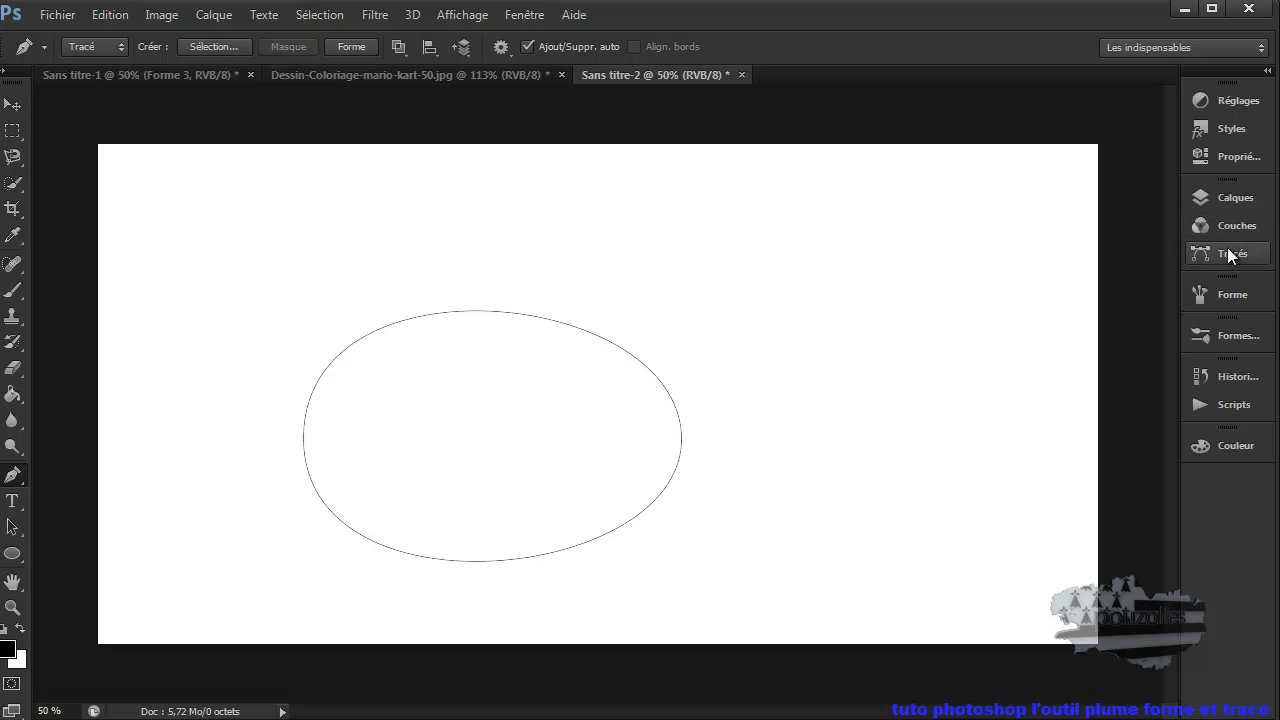
pyautogui.click(1230, 200)
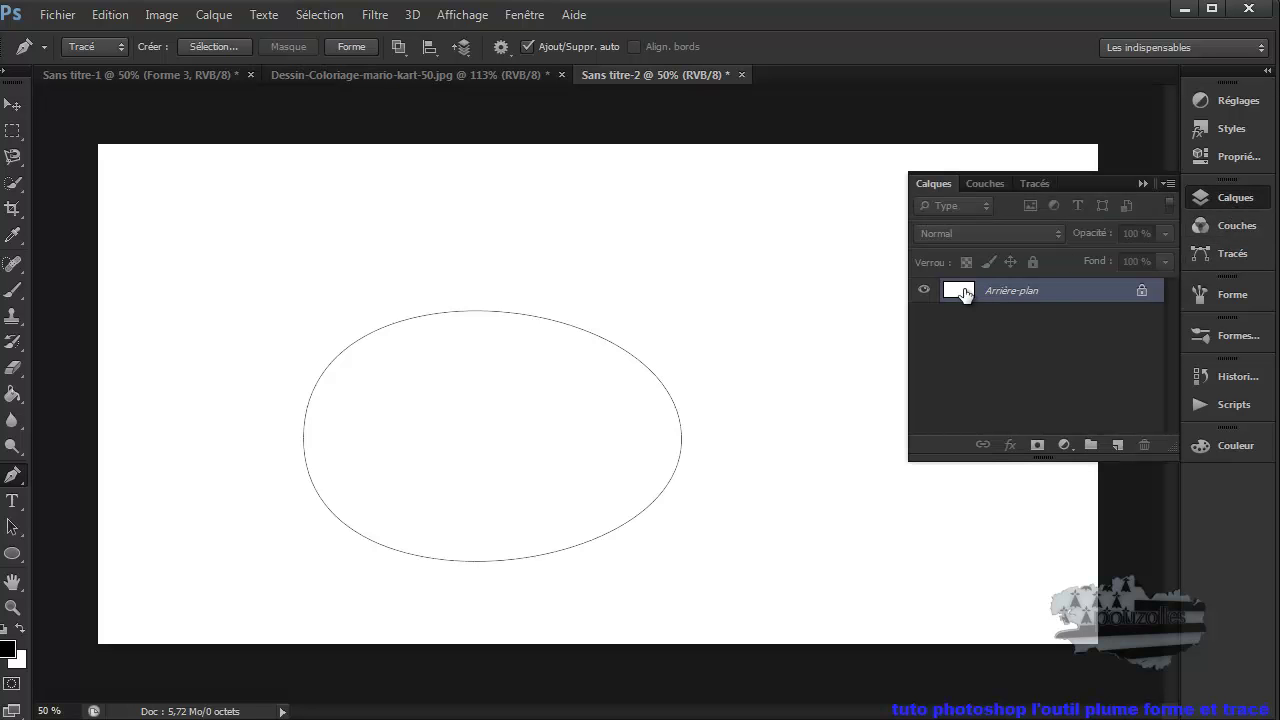
pyautogui.click(1224, 255)
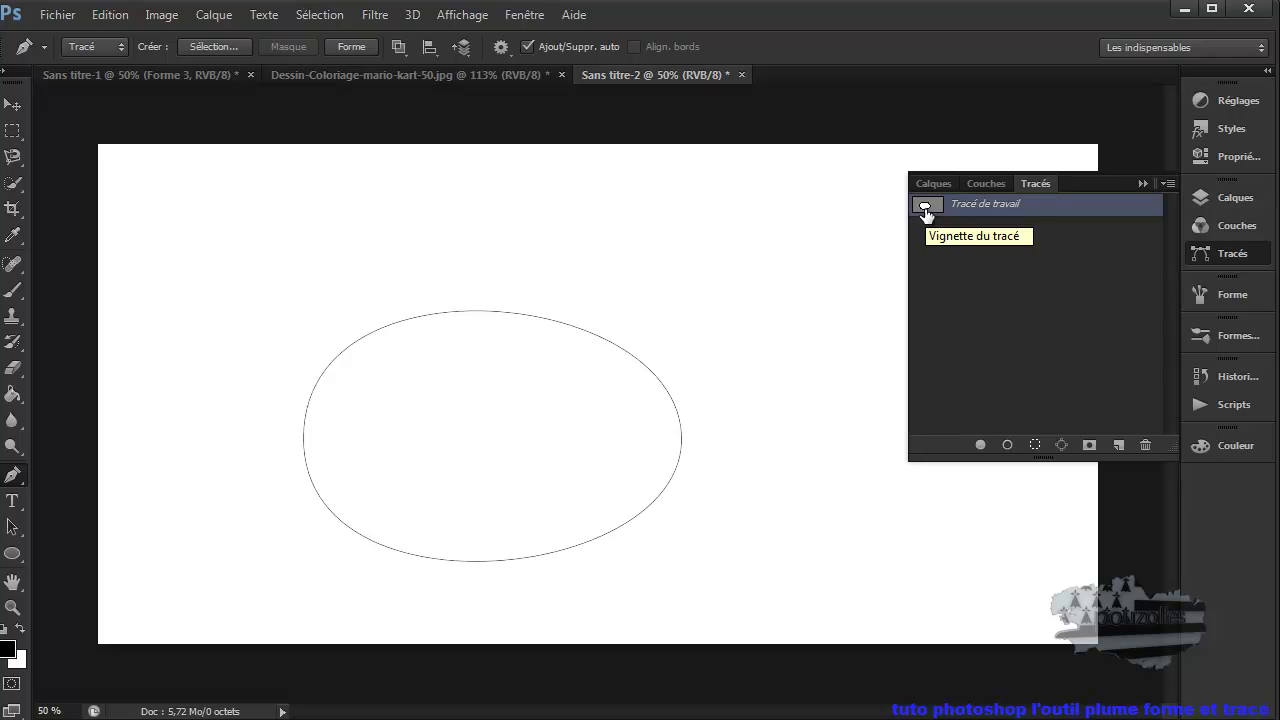
pyautogui.click(1141, 183)
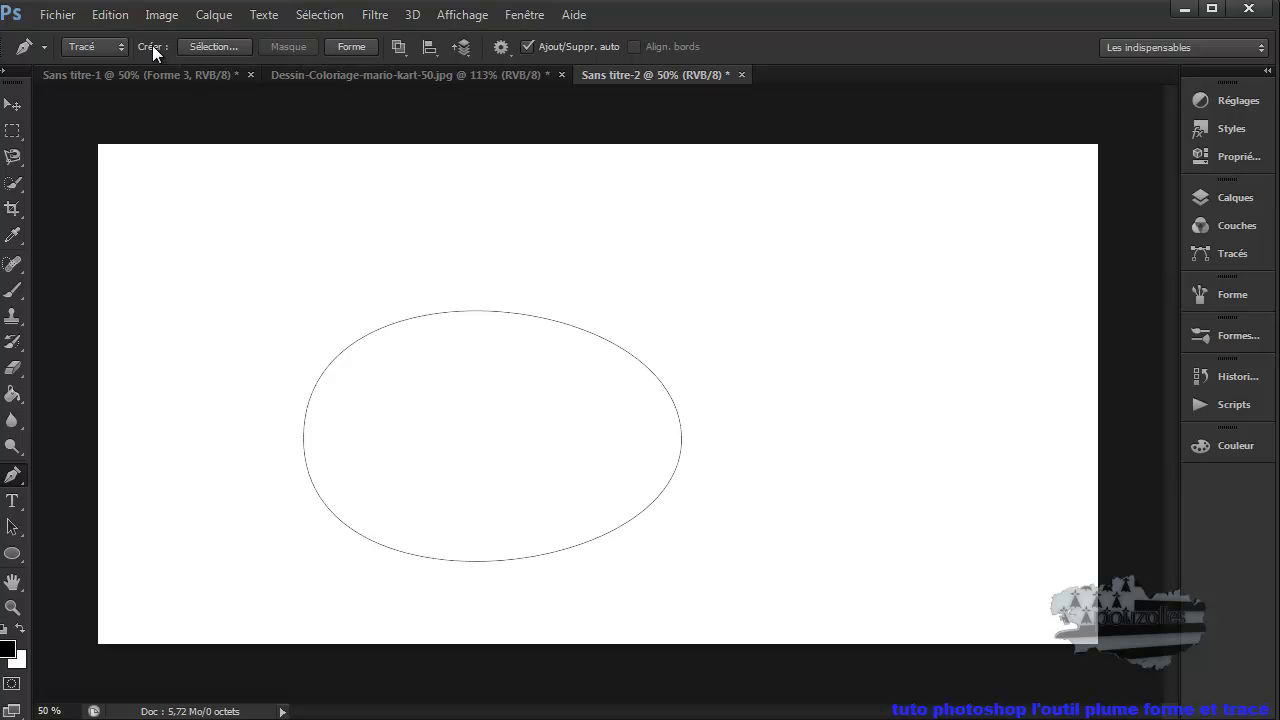
# Step: Make a new selection from the oval path with Rayon 0 and Lissé enabled
pyautogui.click(204, 47)
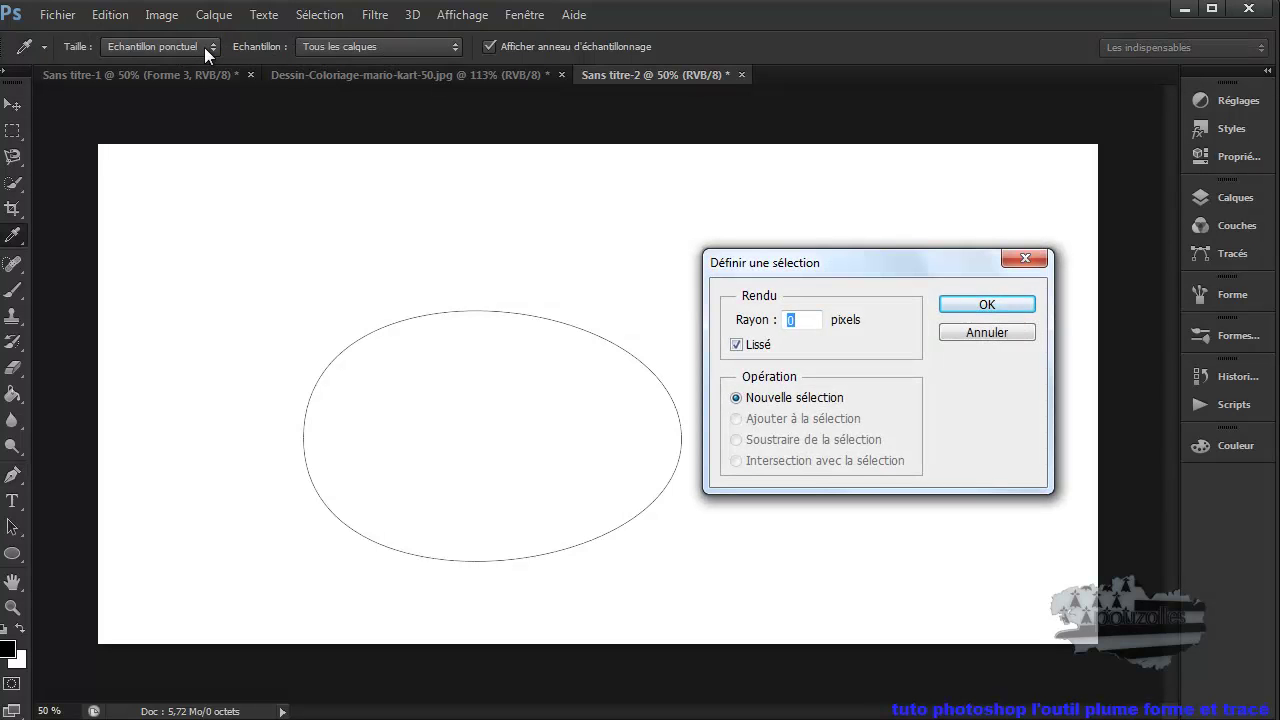
pyautogui.moveTo(863, 279); pyautogui.dragTo(835, 213)
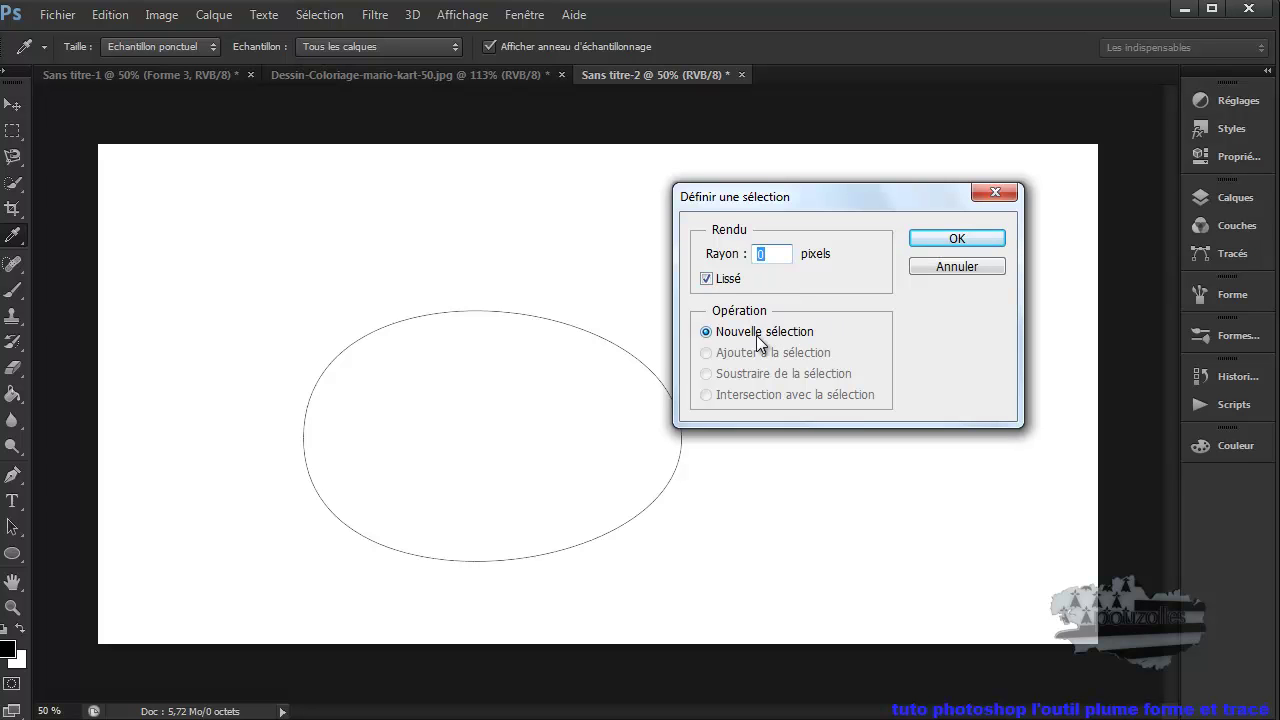
pyautogui.click(957, 240)
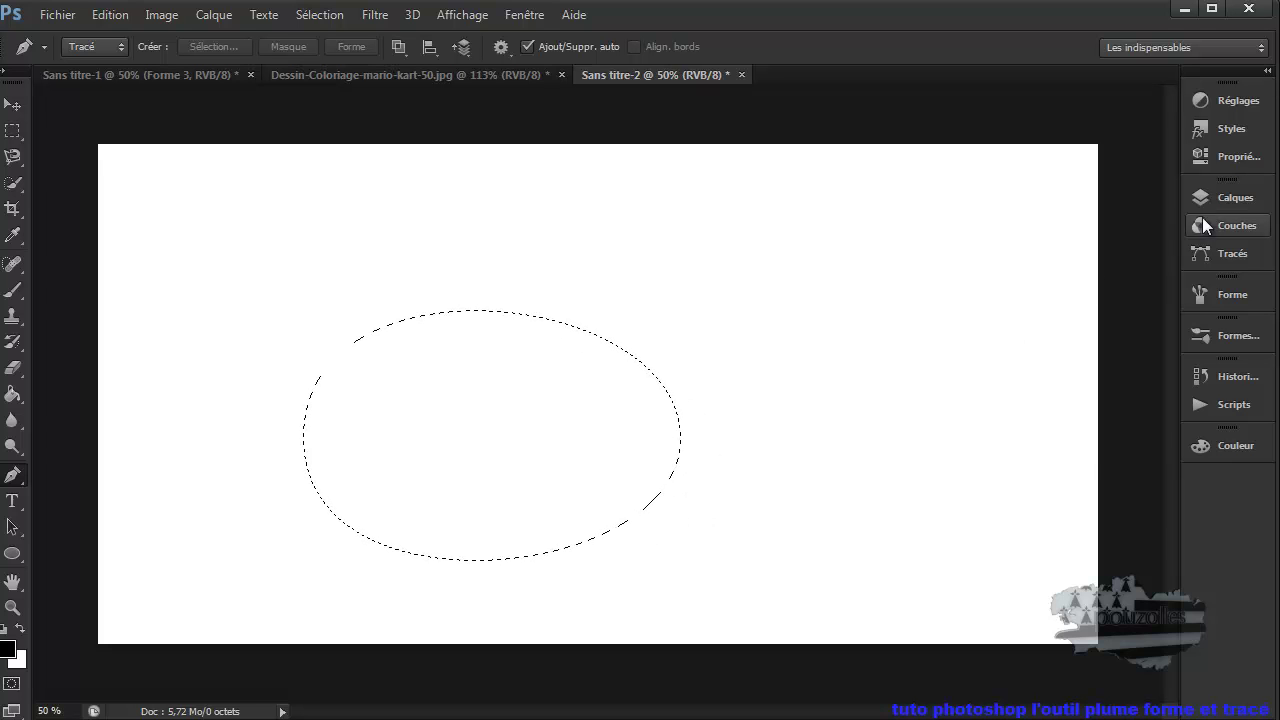
# Step: Add layer Calque 1 and fill the oval selection with a rainbow gradient
pyautogui.click(1228, 200)
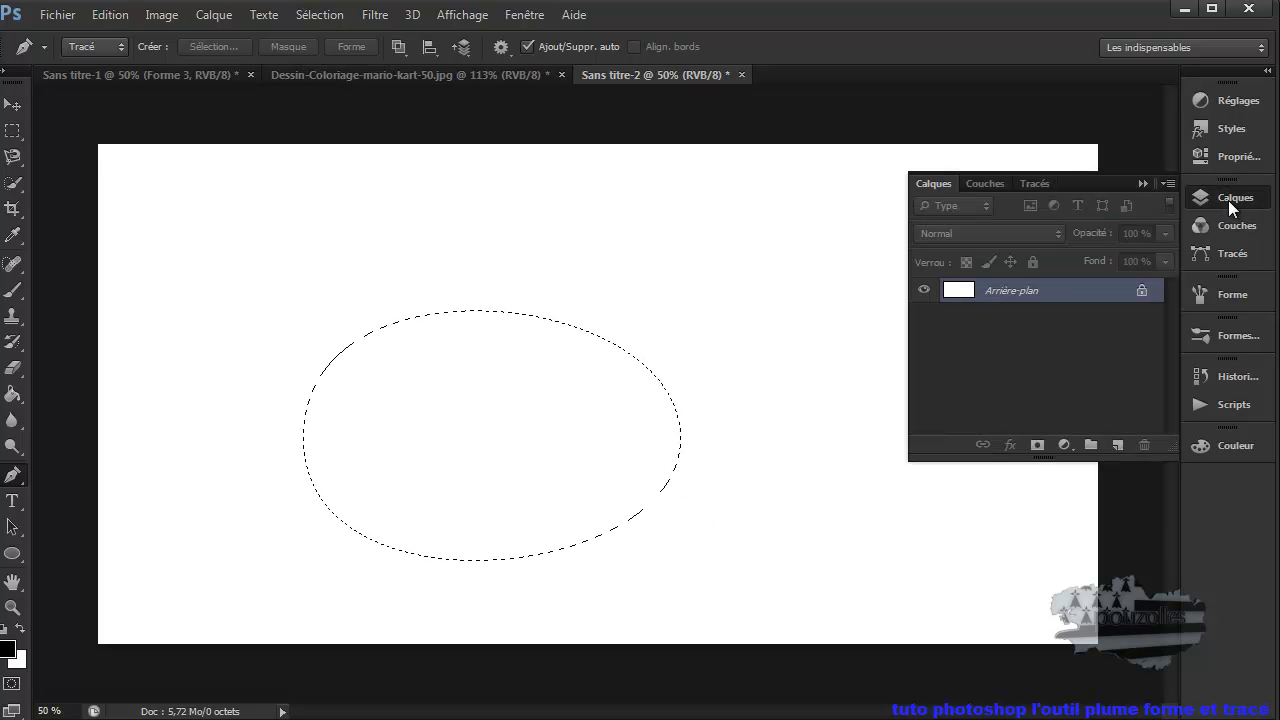
pyautogui.click(1117, 445)
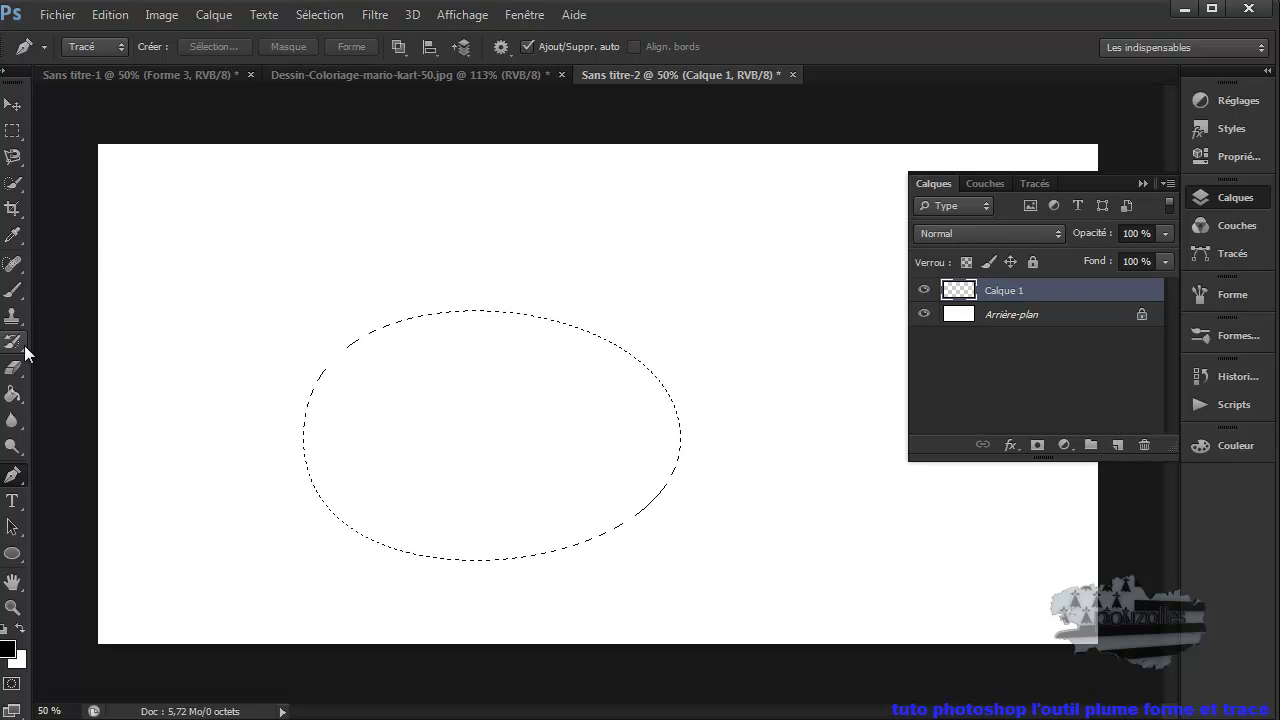
pyautogui.click(12, 398)
pyautogui.click(74, 398)
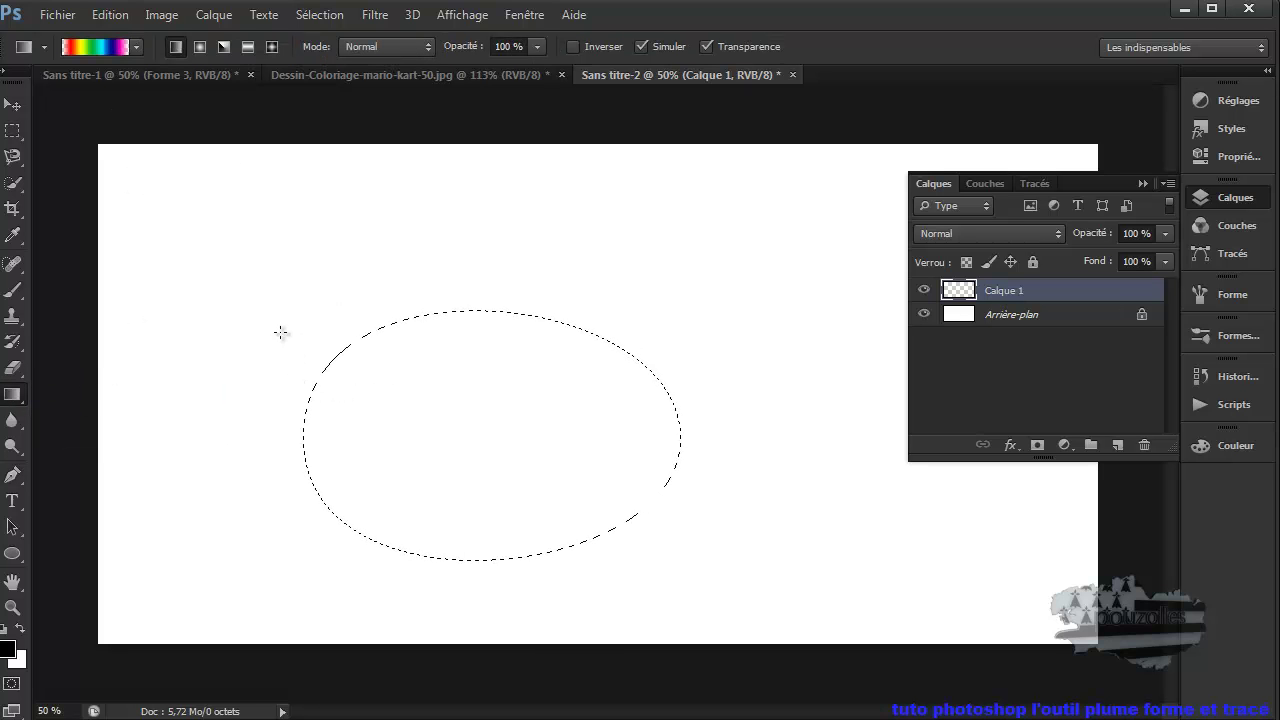
pyautogui.moveTo(393, 393); pyautogui.dragTo(757, 578)
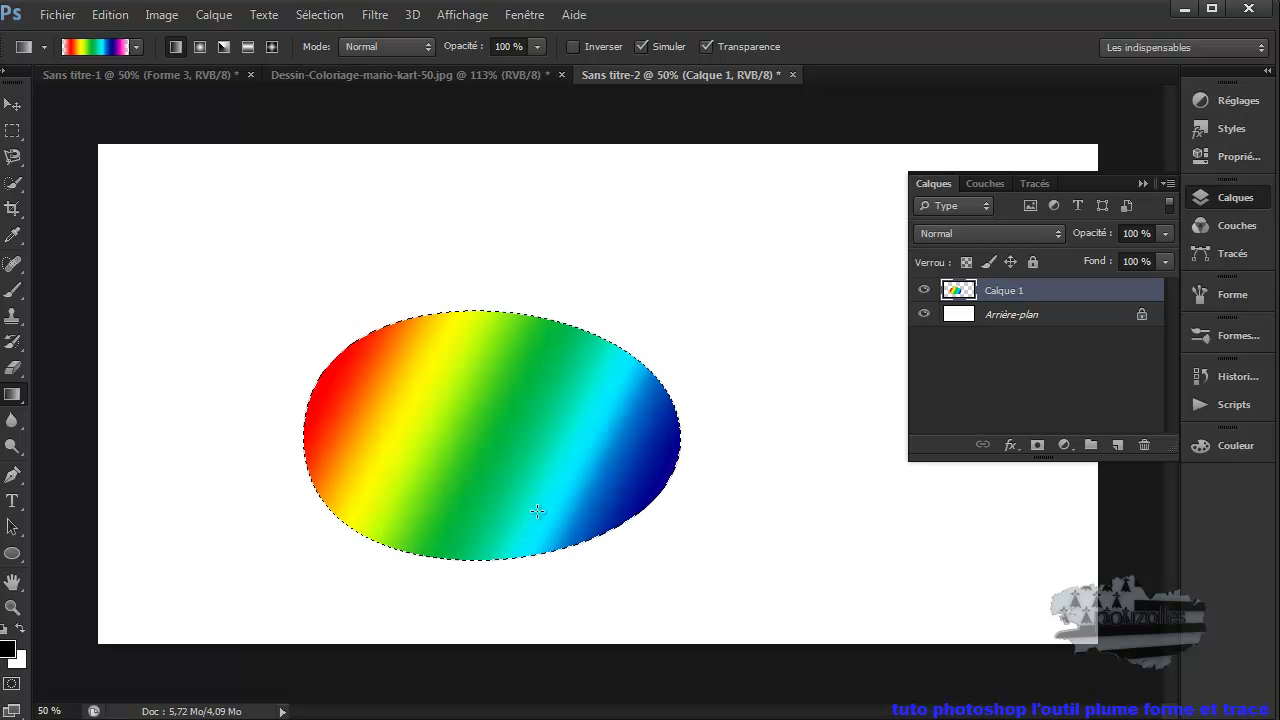
# Step: Delete Calque 1, then step back through history to the plain oval path without a selection
pyautogui.moveTo(1048, 297); pyautogui.dragTo(1143, 447)
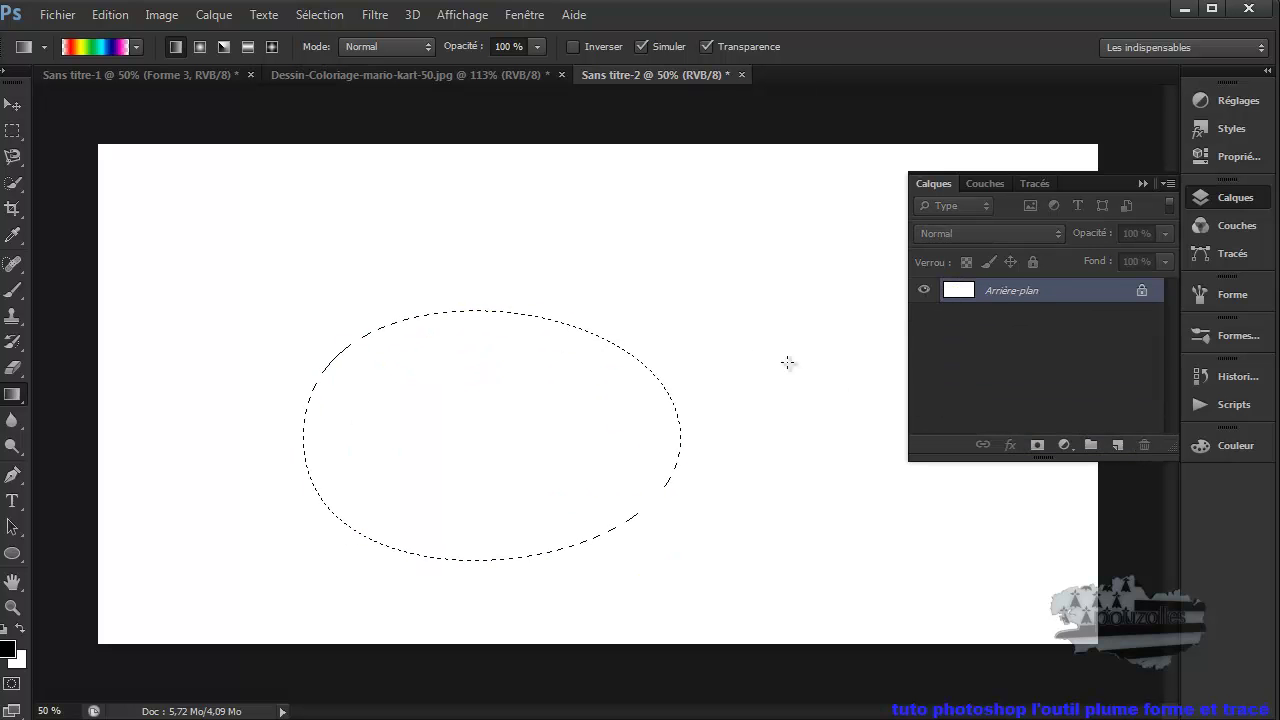
pyautogui.click(108, 15)
pyautogui.click(100, 74)
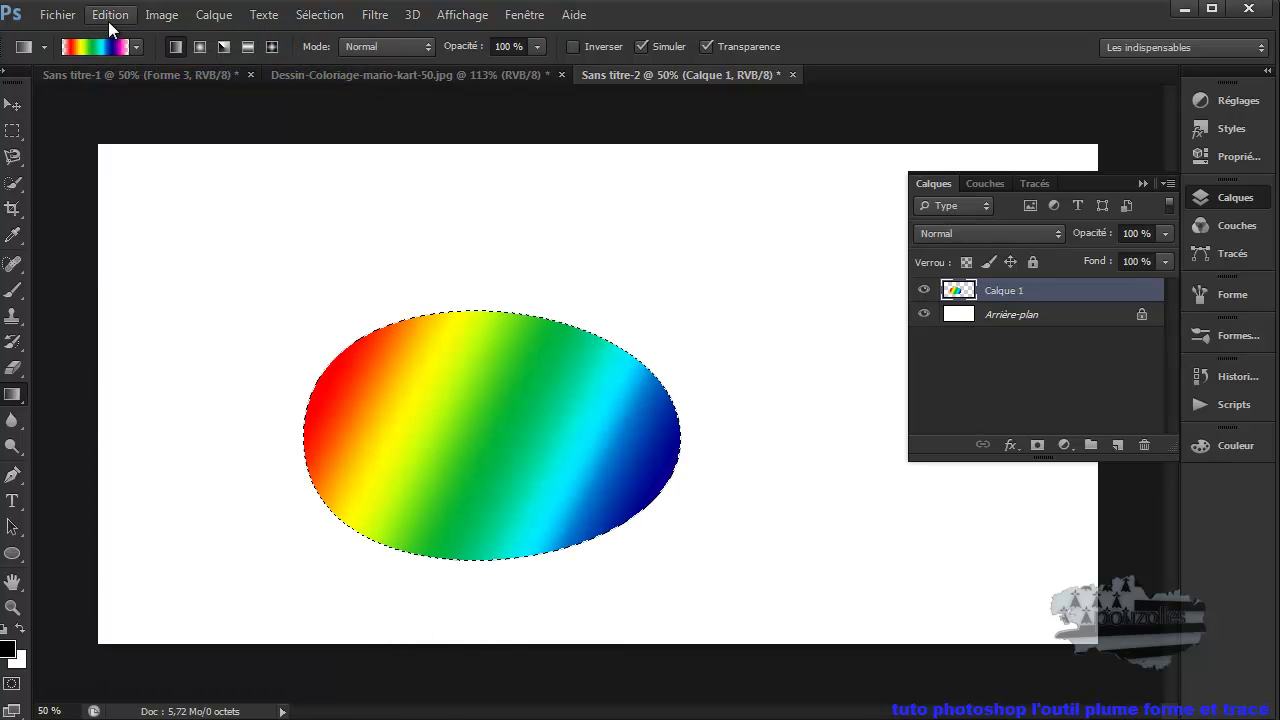
pyautogui.click(108, 20)
pyautogui.click(115, 77)
pyautogui.click(110, 15)
pyautogui.click(121, 71)
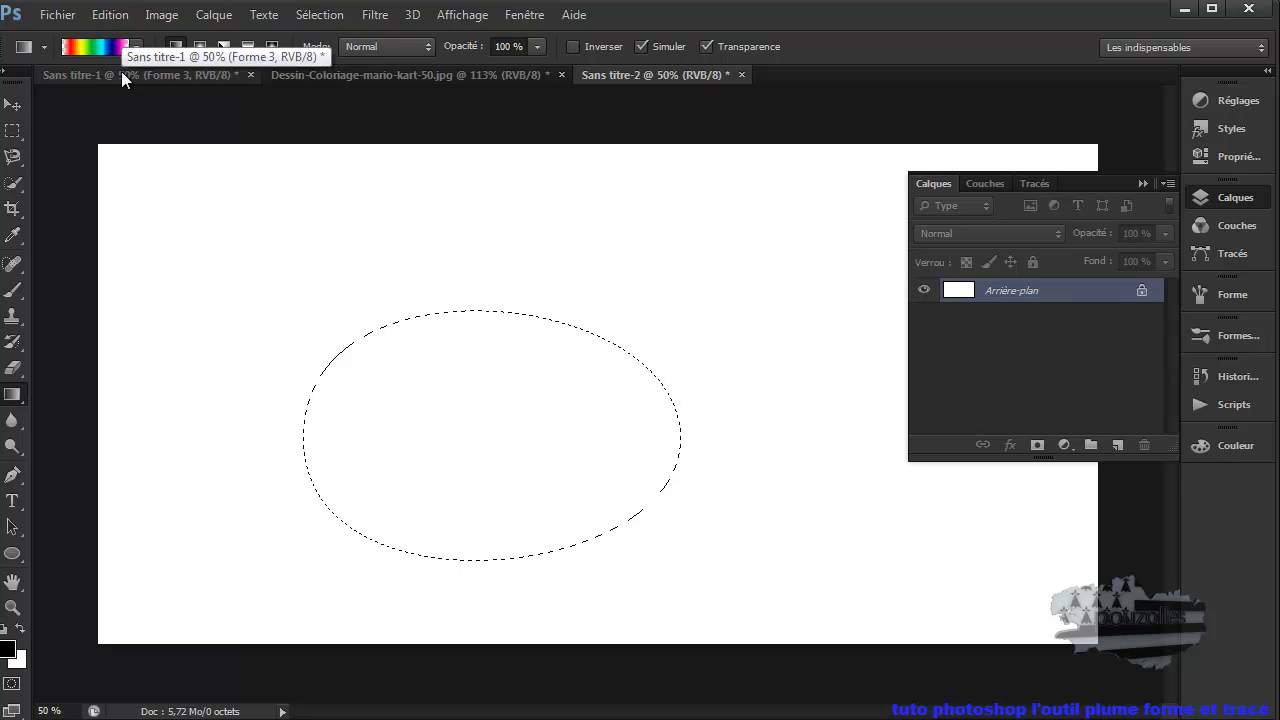
pyautogui.click(110, 15)
pyautogui.click(119, 72)
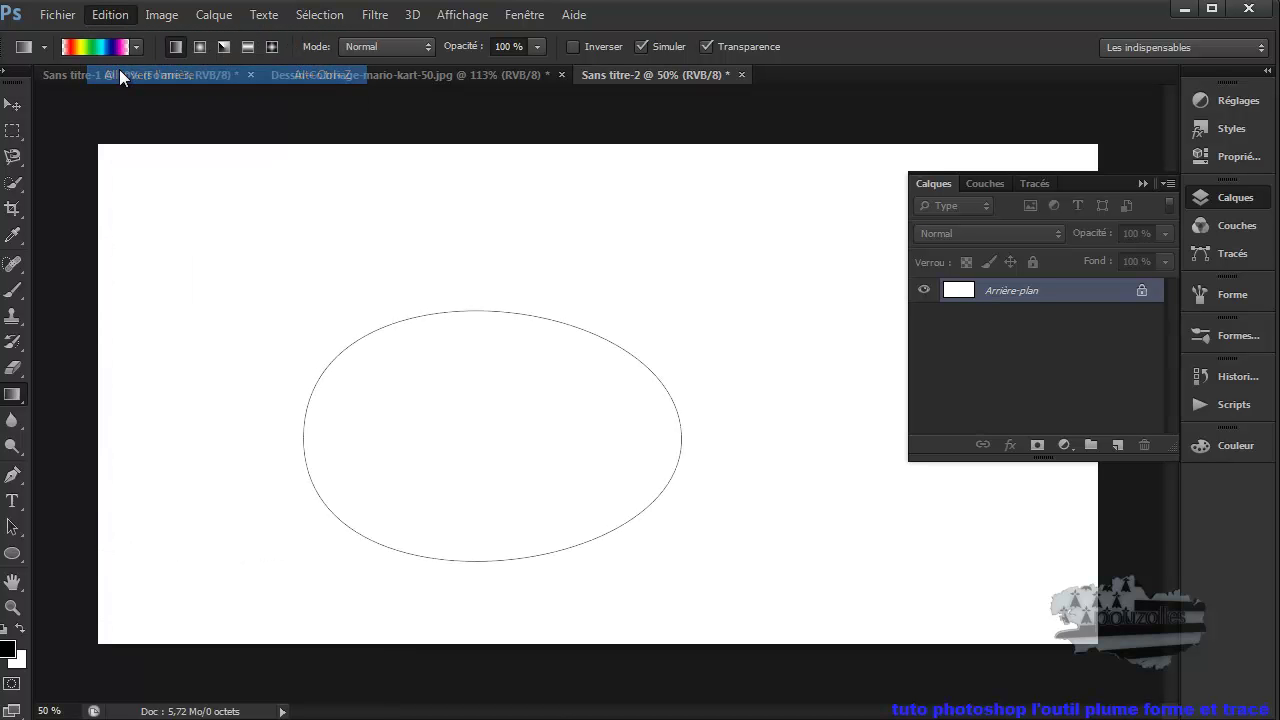
pyautogui.click(1138, 183)
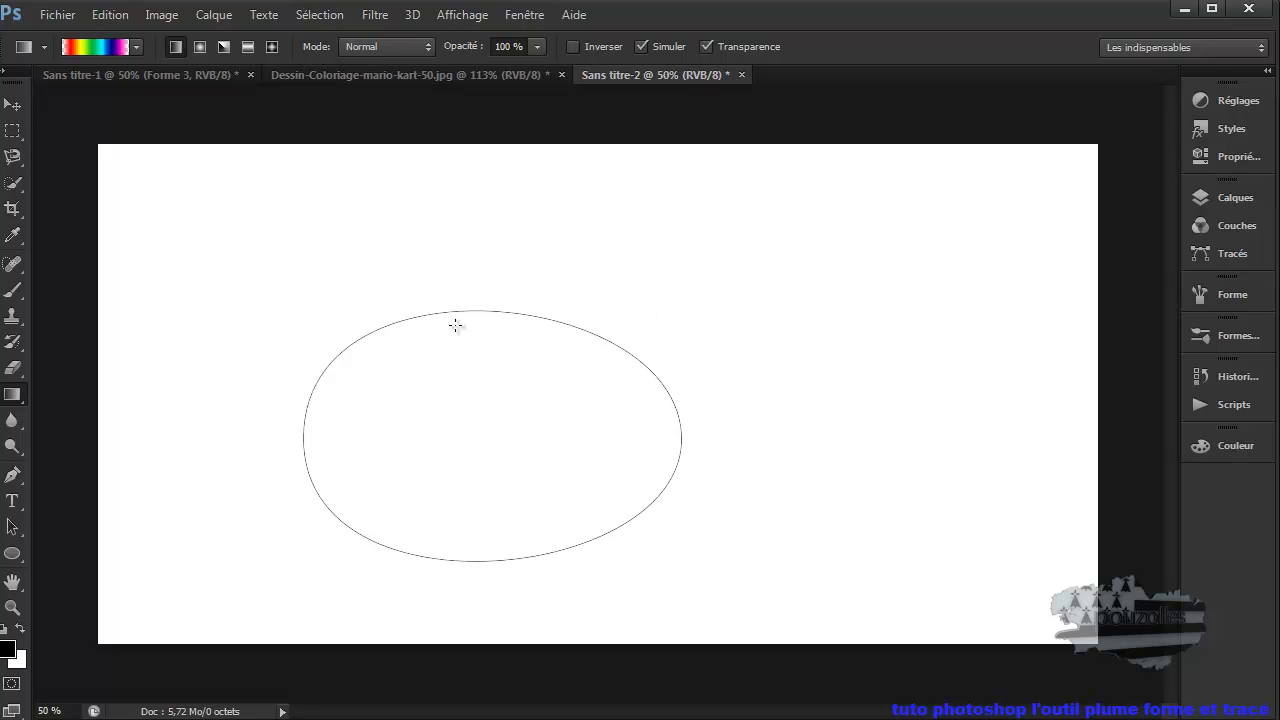
# Step: Load the oval path as a selection from the Tracés panel, then undo it
pyautogui.click(13, 476)
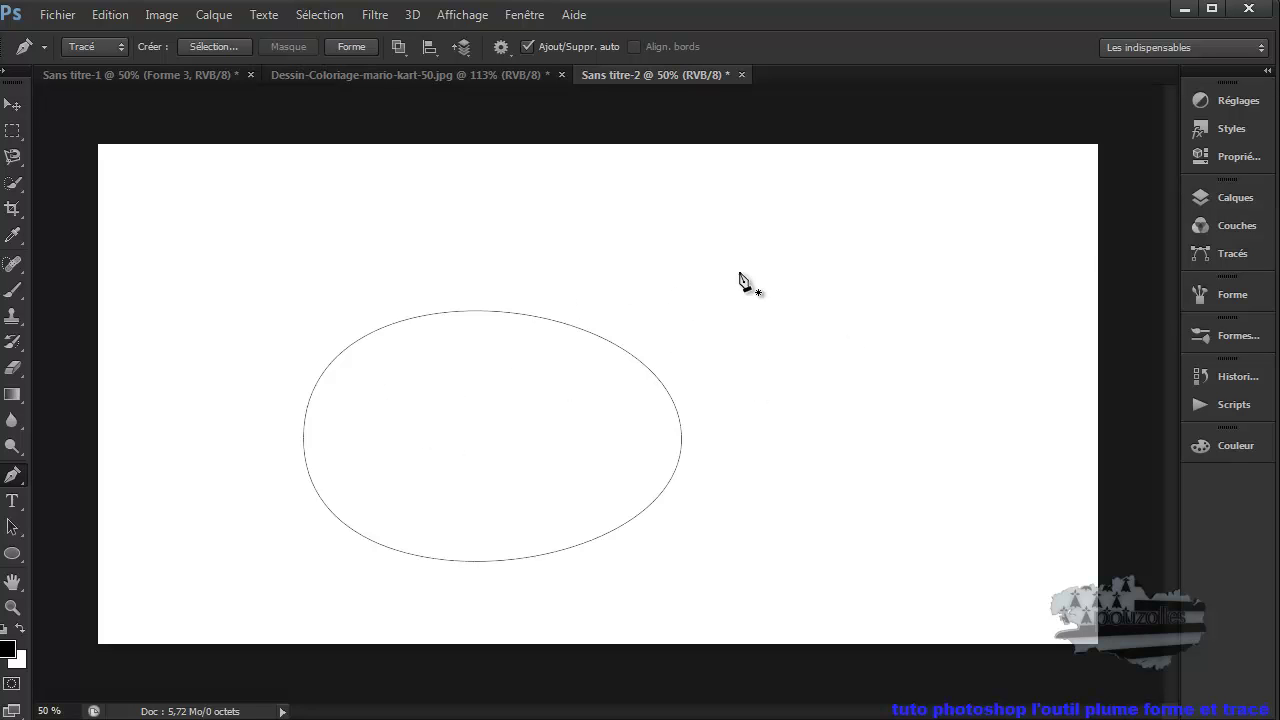
pyautogui.click(1236, 257)
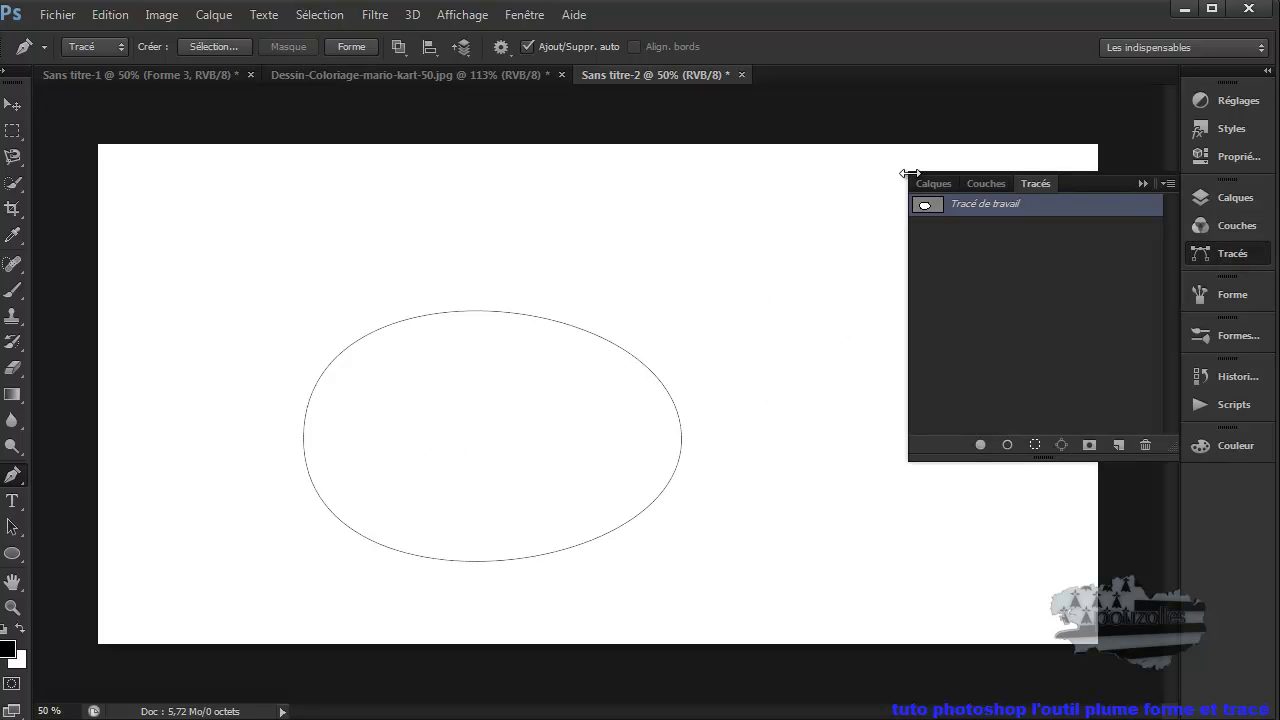
pyautogui.click(1035, 447)
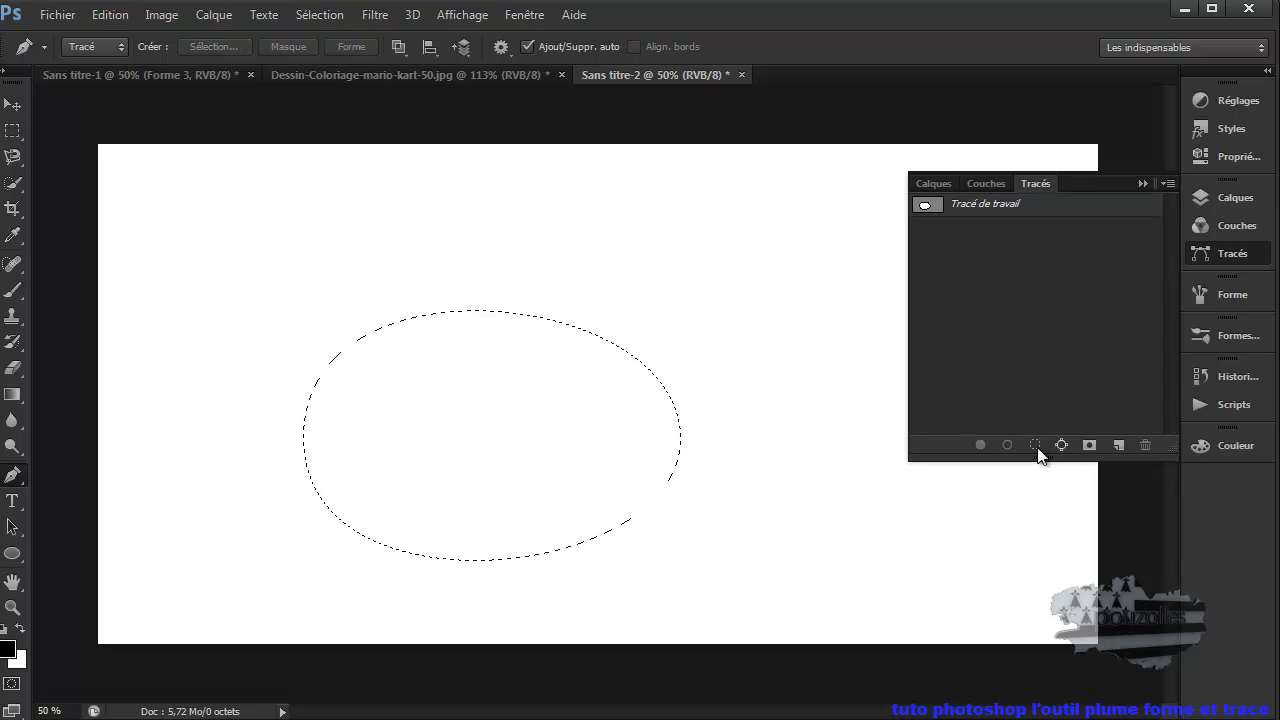
pyautogui.hotkey('ctrl', 'z')
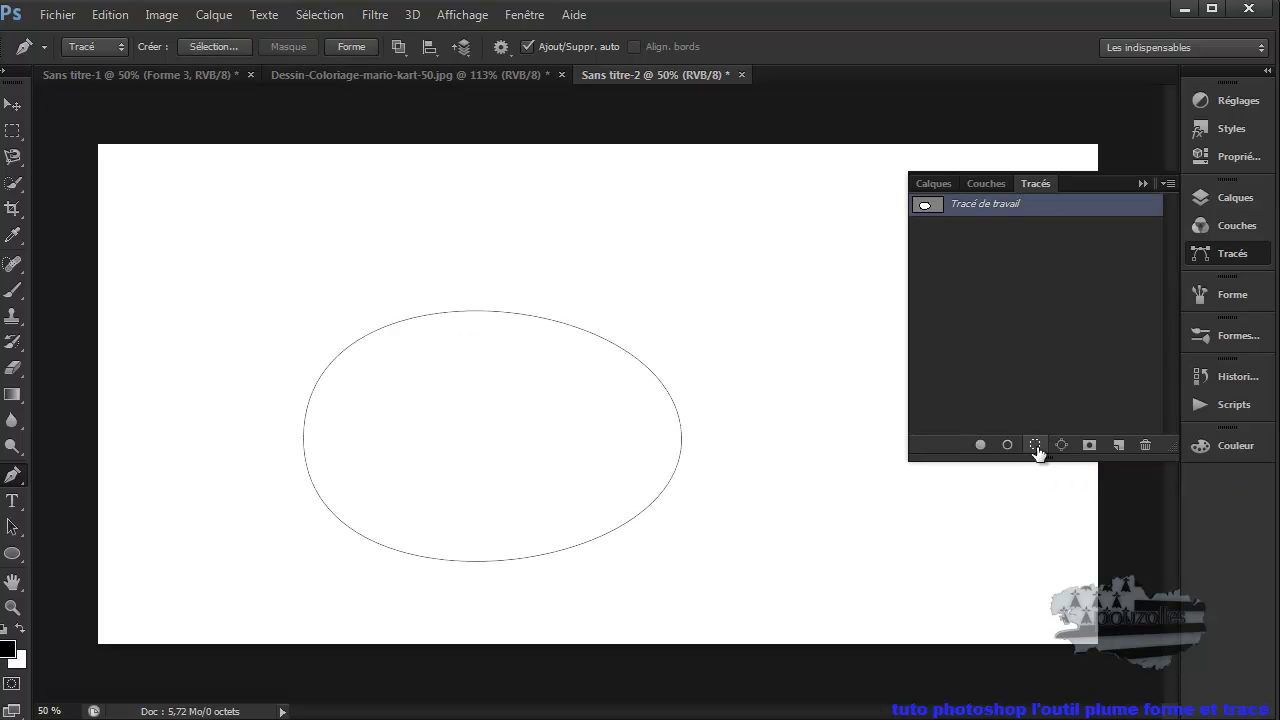
pyautogui.click(1139, 184)
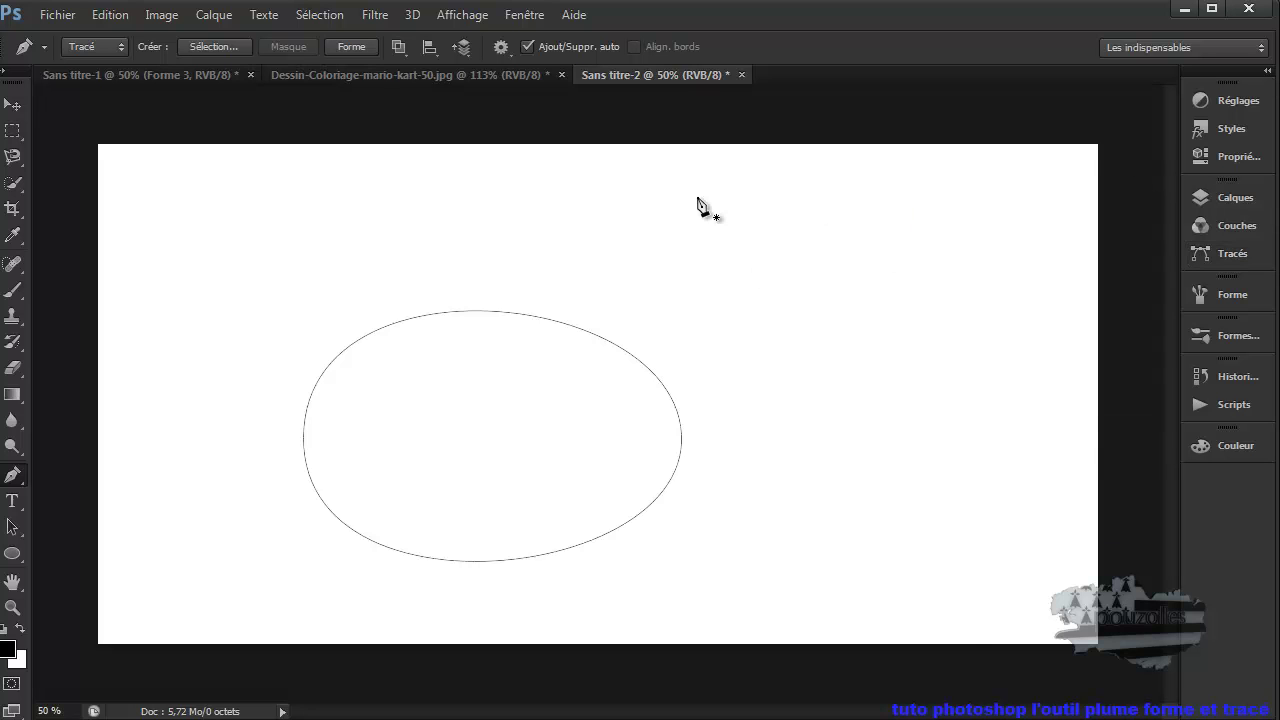
# Step: Make an elliptical selection from the oval path with radius 0, leaving the Pen in Tracé mode
pyautogui.rightClick(681, 194)
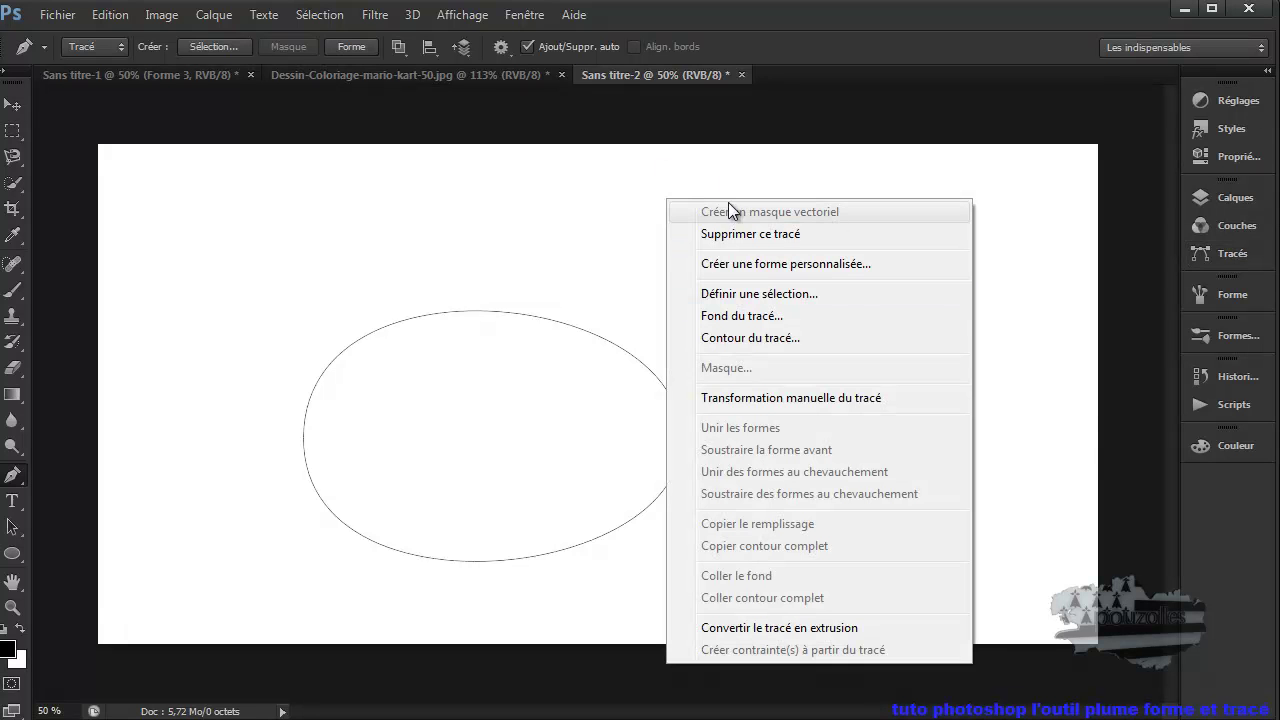
pyautogui.click(752, 292)
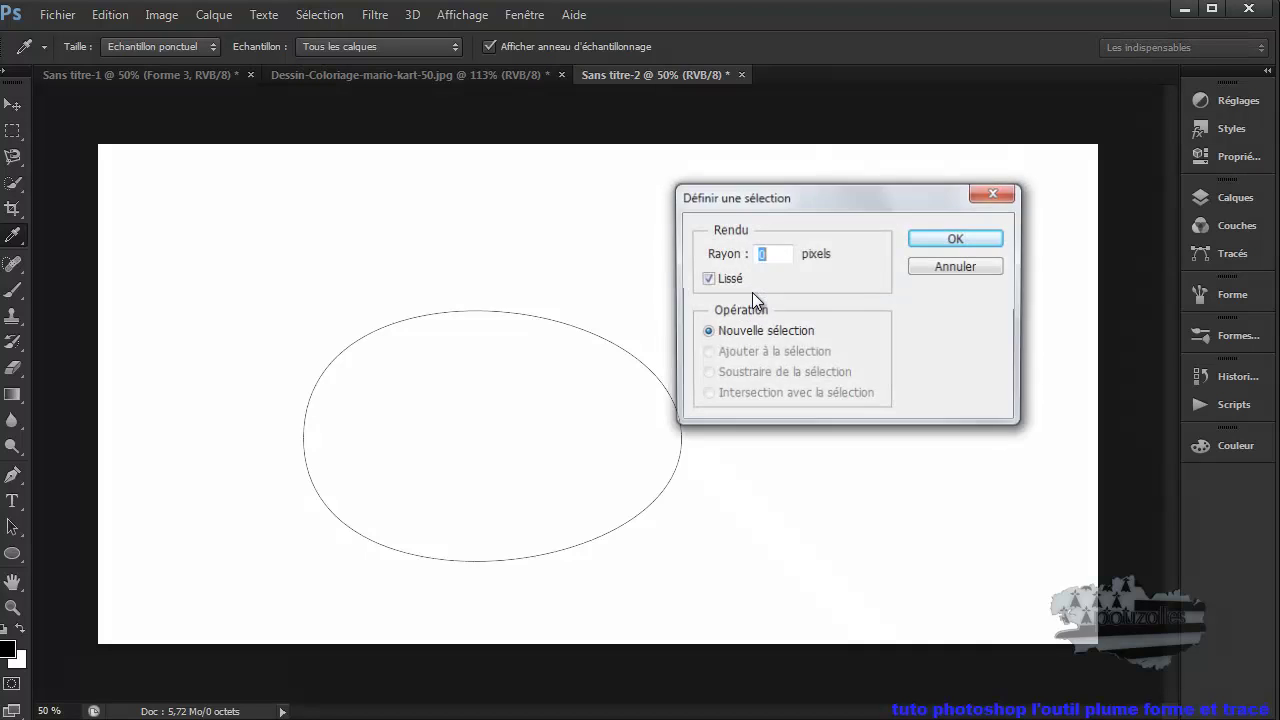
pyautogui.click(951, 241)
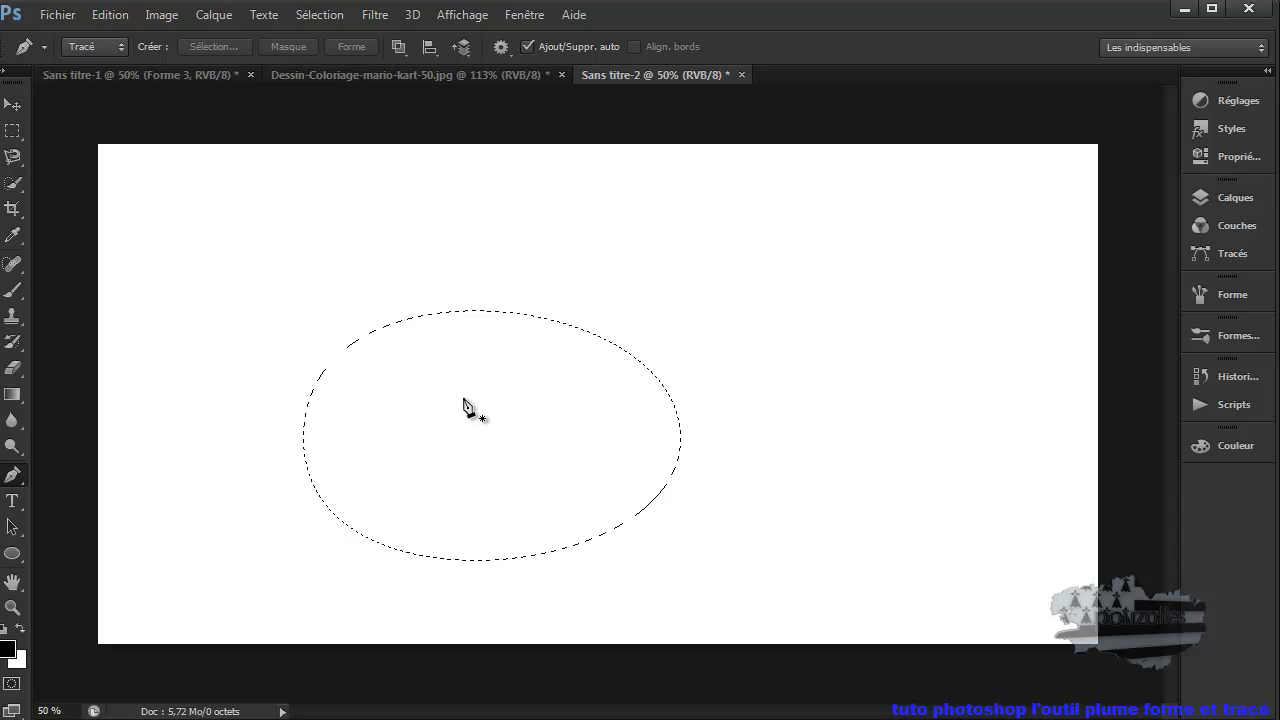
pyautogui.click(114, 45)
pyautogui.click(104, 66)
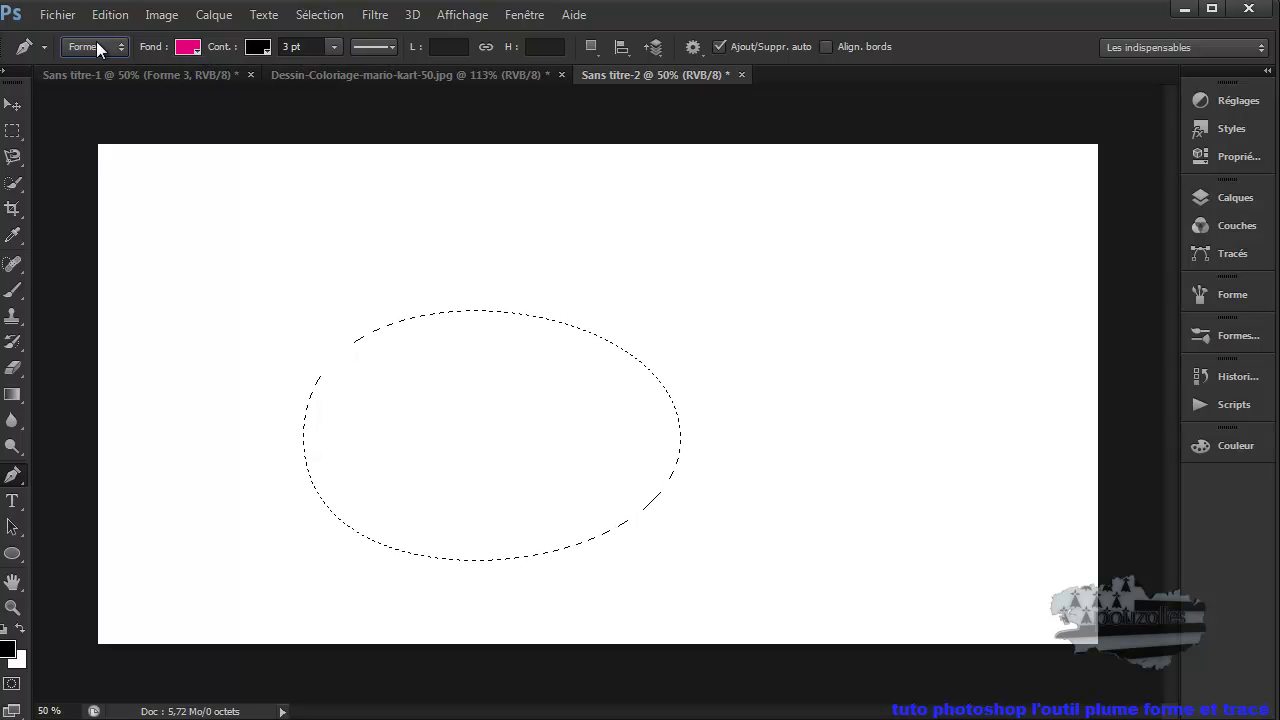
pyautogui.click(98, 47)
pyautogui.click(92, 83)
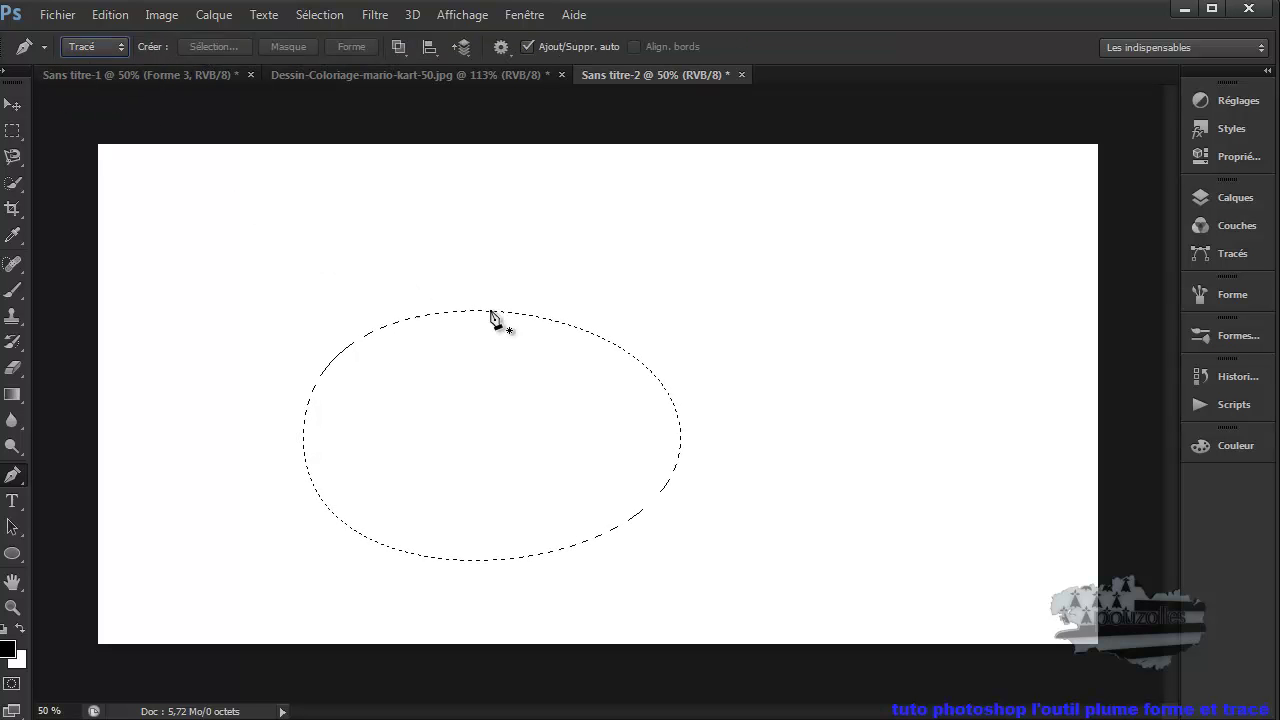
# Step: On Dessin-Coloriage-mario-kart-50.jpg, start a Pen path at the cap top and curve it down the left side
pyautogui.click(446, 78)
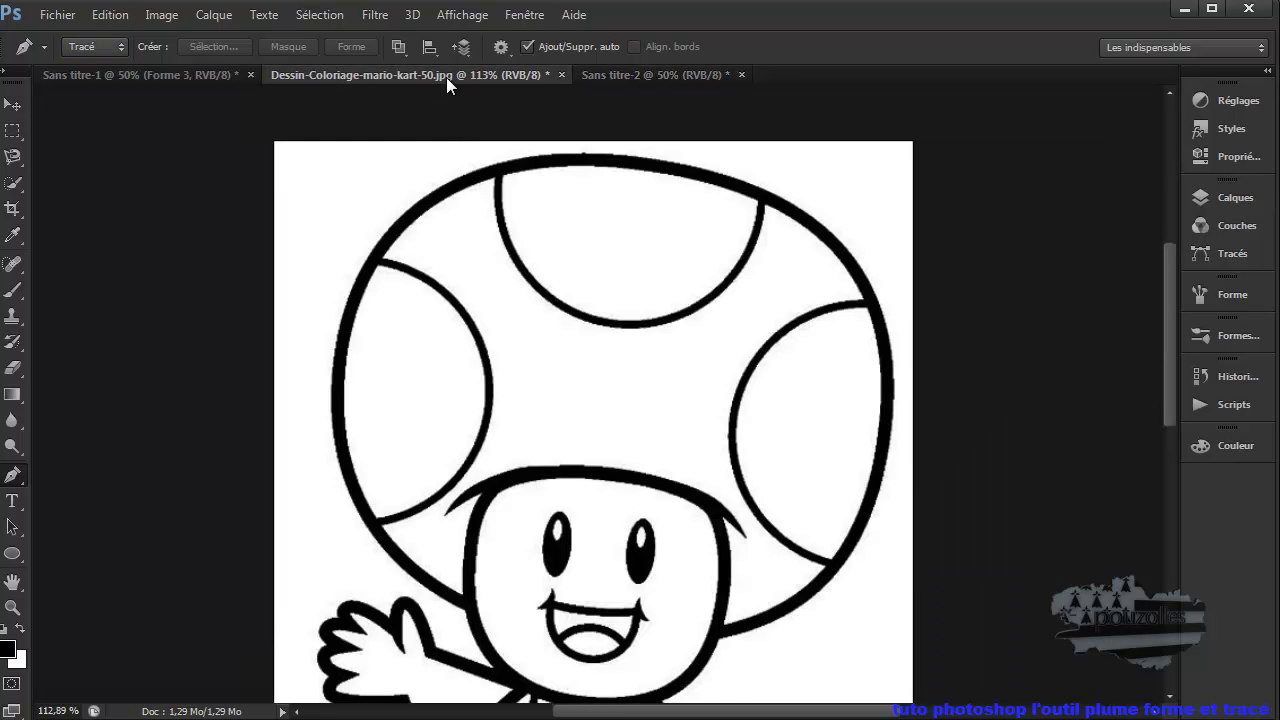
pyautogui.scroll(-3, 437, 405)
pyautogui.scroll(-2, 448, 414)
pyautogui.scroll(2, 450, 420)
pyautogui.scroll(2, 470, 420)
pyautogui.scroll(1, 540, 360)
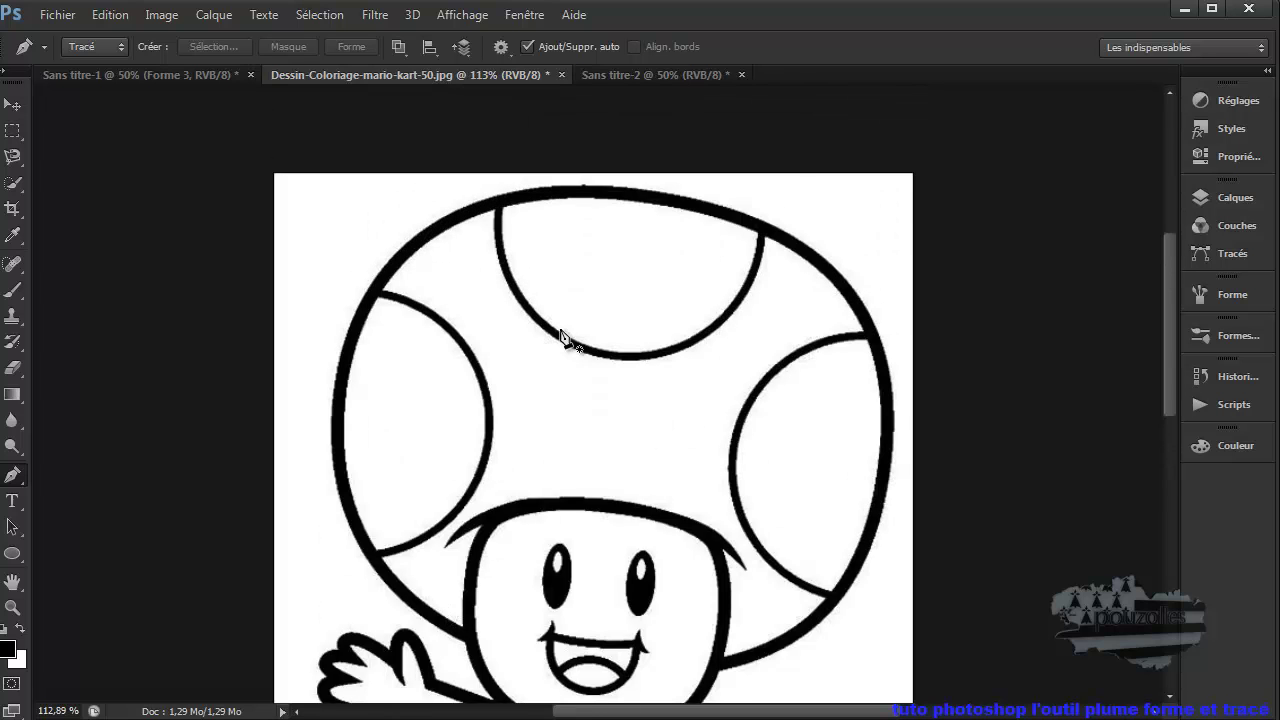
pyautogui.scroll(-1, 600, 290)
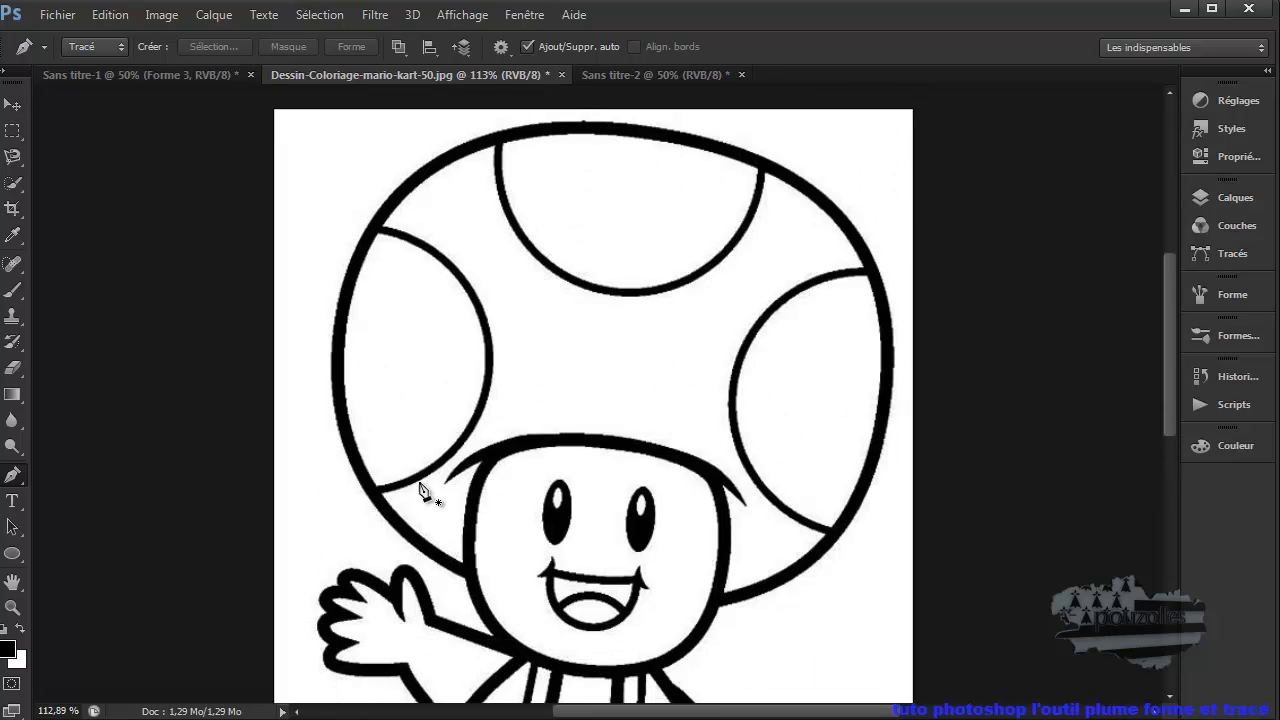
pyautogui.scroll(-1, 434, 510)
pyautogui.scroll(-2, 452, 562)
pyautogui.scroll(-2, 457, 571)
pyautogui.scroll(3, 500, 480)
pyautogui.scroll(3, 550, 350)
pyautogui.scroll(1, 595, 250)
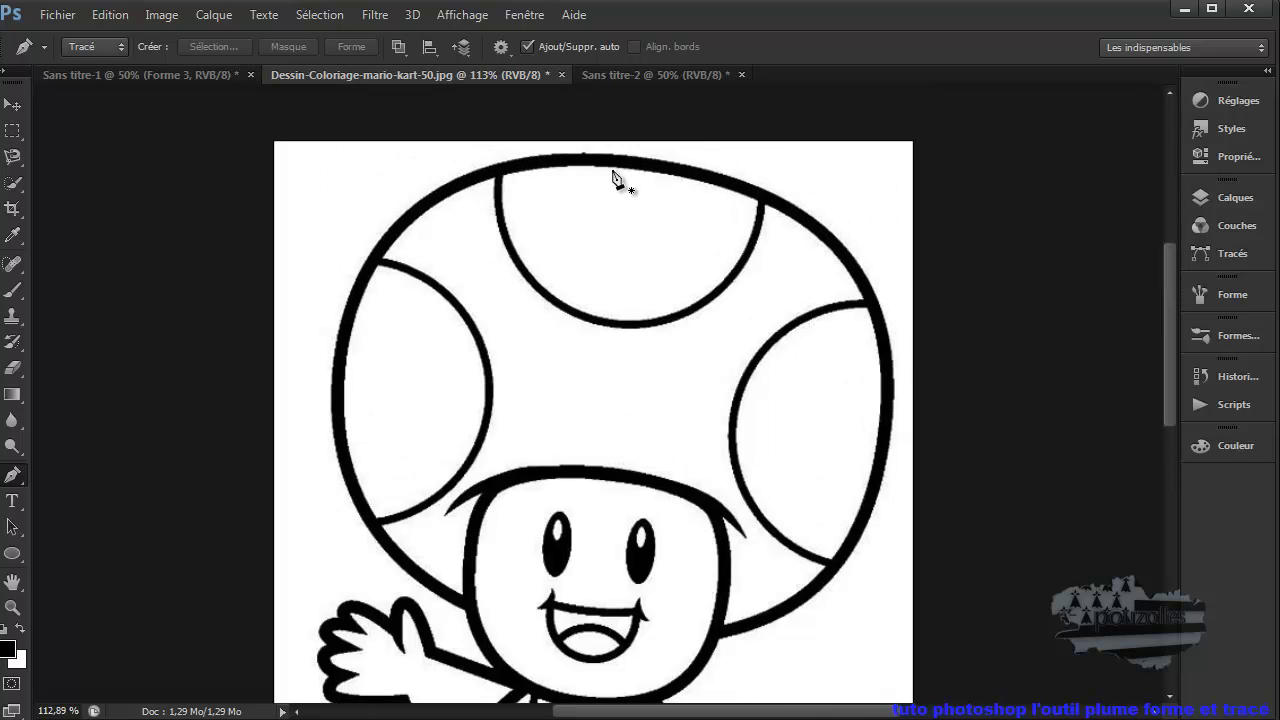
pyautogui.click(618, 161)
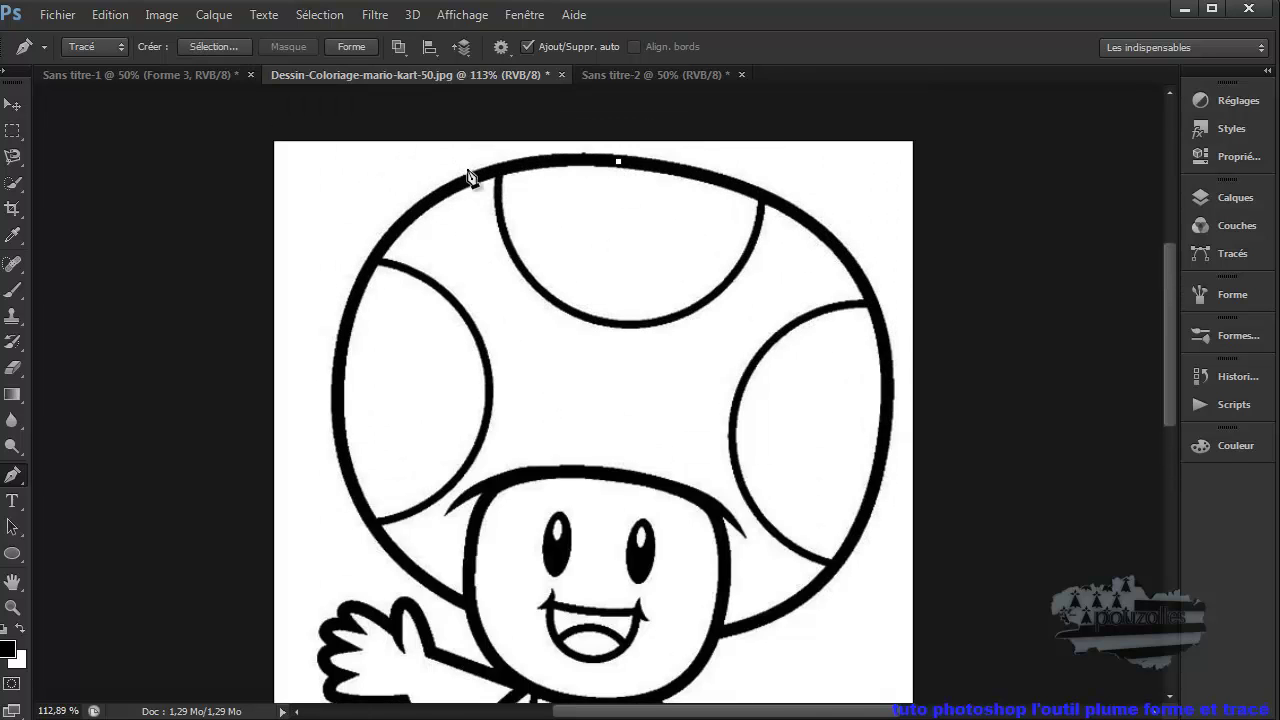
pyautogui.moveTo(339, 370); pyautogui.dragTo(320, 617)
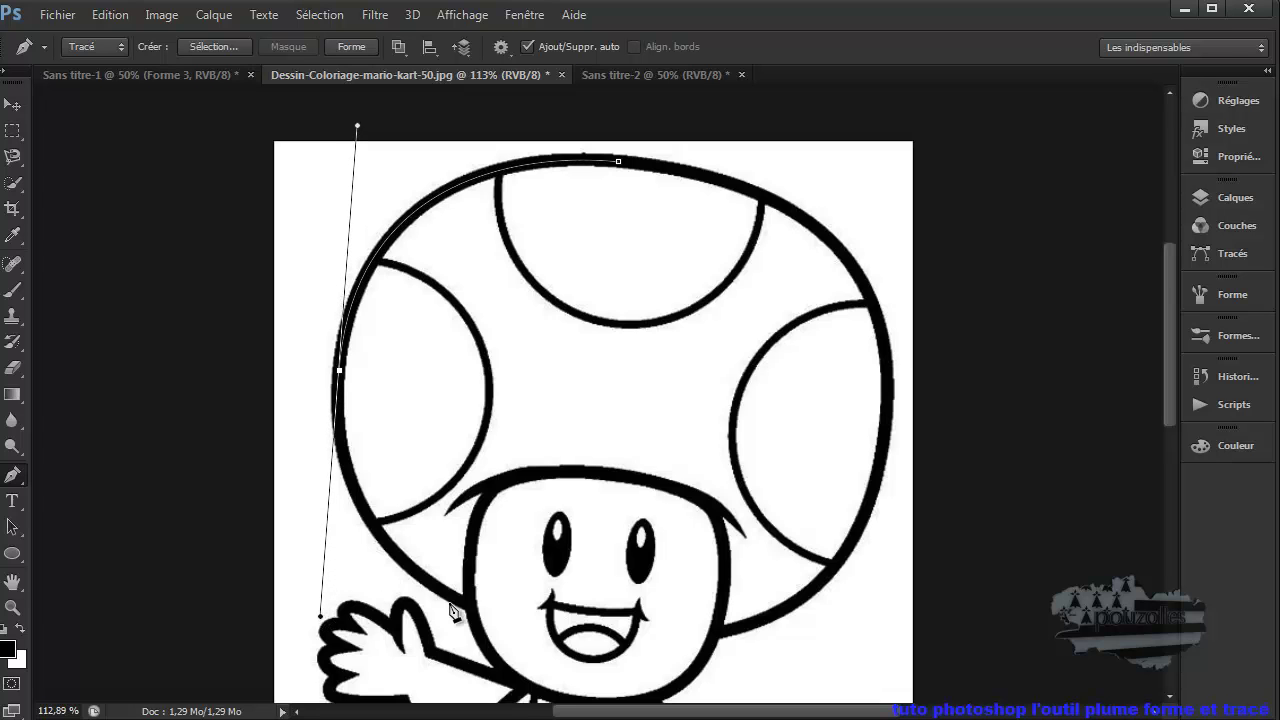
# Step: Continue the path around the cap's lower left, across the face top, and to the cap's right edge
pyautogui.moveTo(467, 603); pyautogui.dragTo(494, 630)
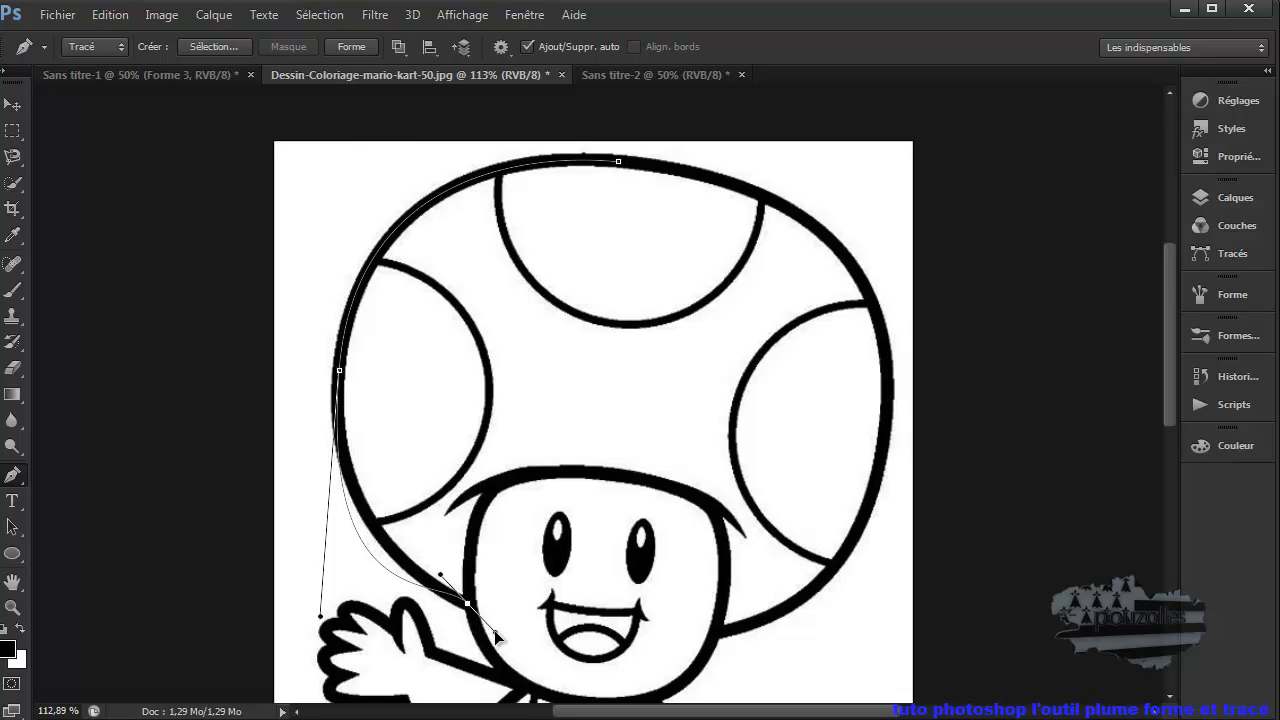
pyautogui.moveTo(494, 630); pyautogui.dragTo(487, 508)
pyautogui.moveTo(320, 618); pyautogui.dragTo(346, 578)
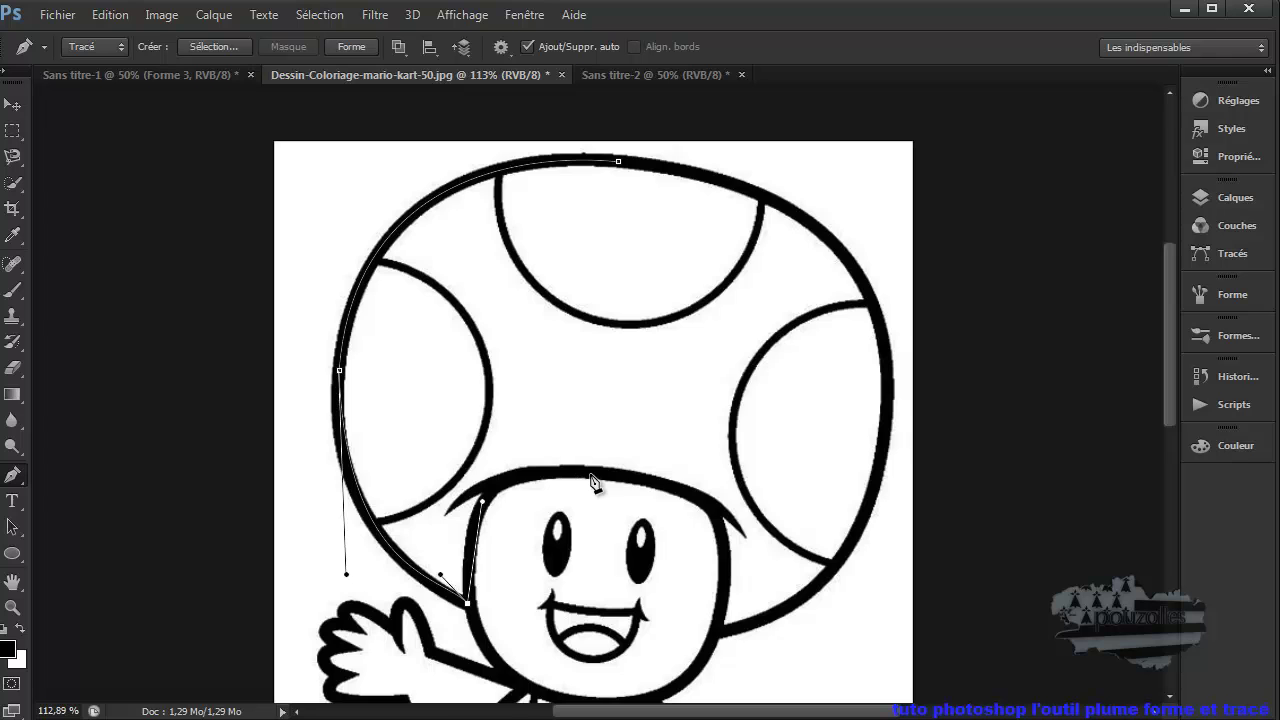
pyautogui.moveTo(596, 474); pyautogui.dragTo(720, 489)
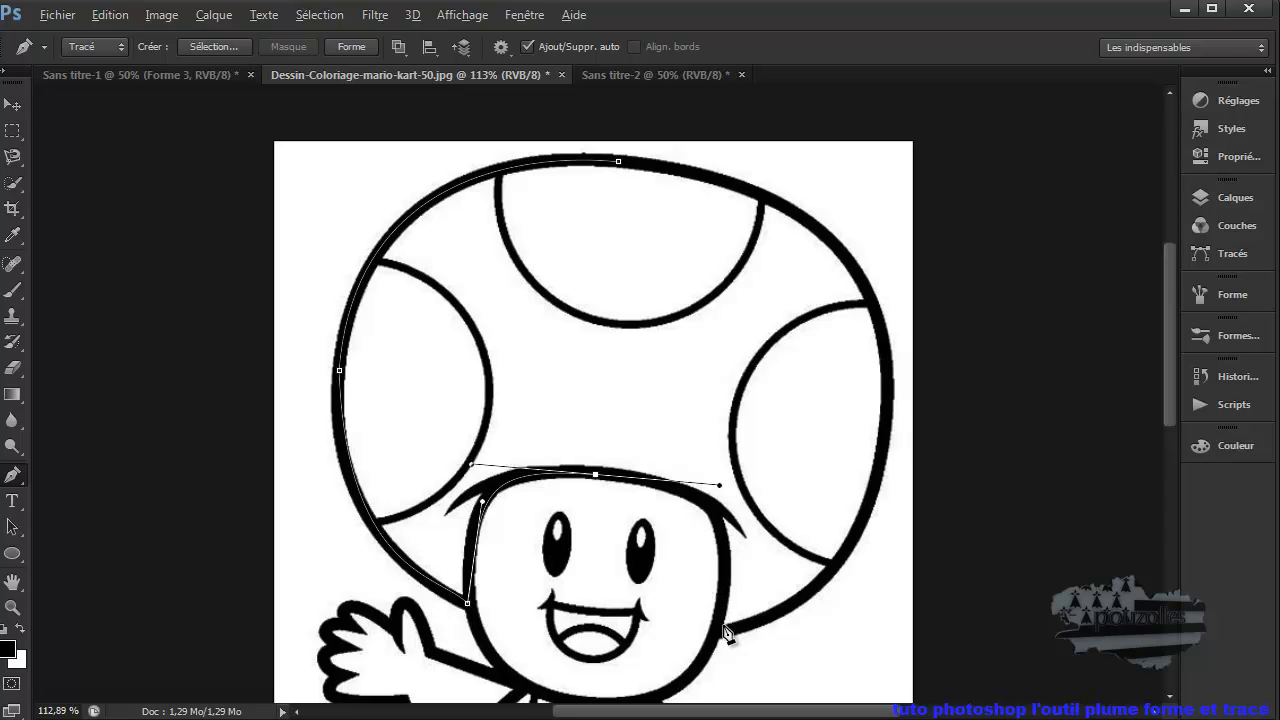
pyautogui.moveTo(718, 628); pyautogui.dragTo(707, 703)
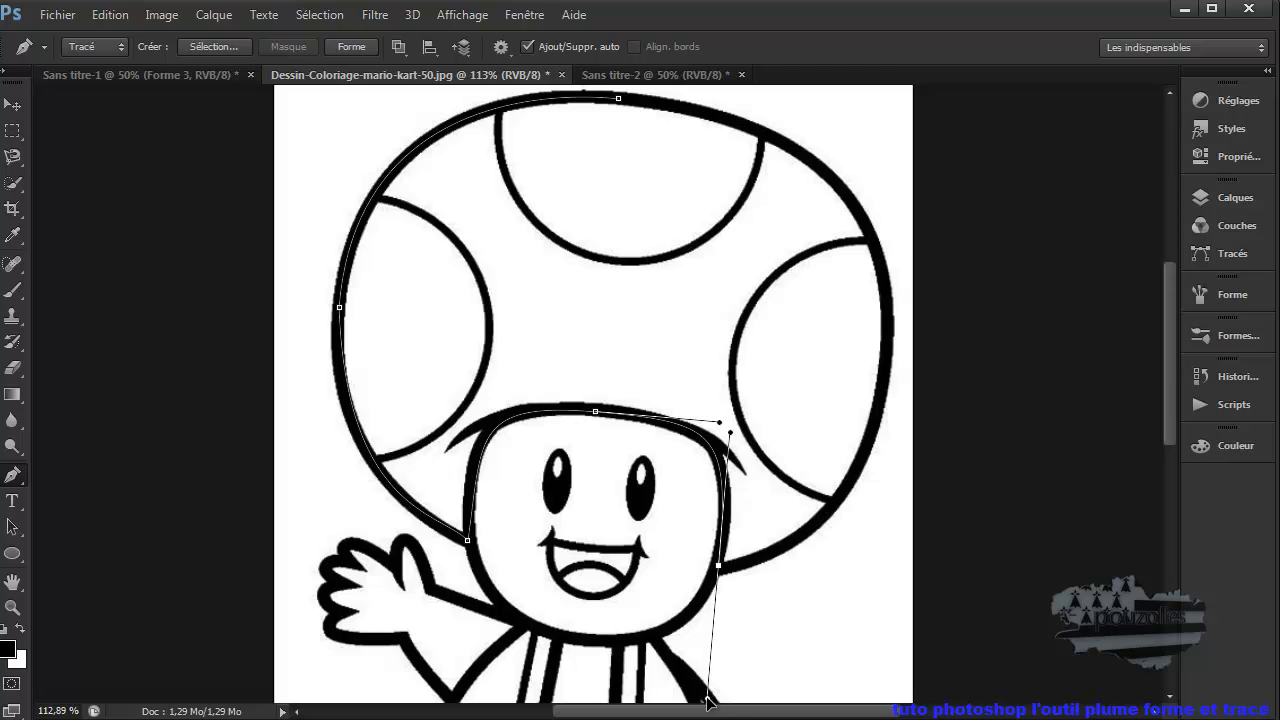
pyautogui.moveTo(707, 703); pyautogui.dragTo(707, 703)
pyautogui.click(807, 527)
pyautogui.scroll(-1, 545, 420)
pyautogui.scroll(-1, 537, 337)
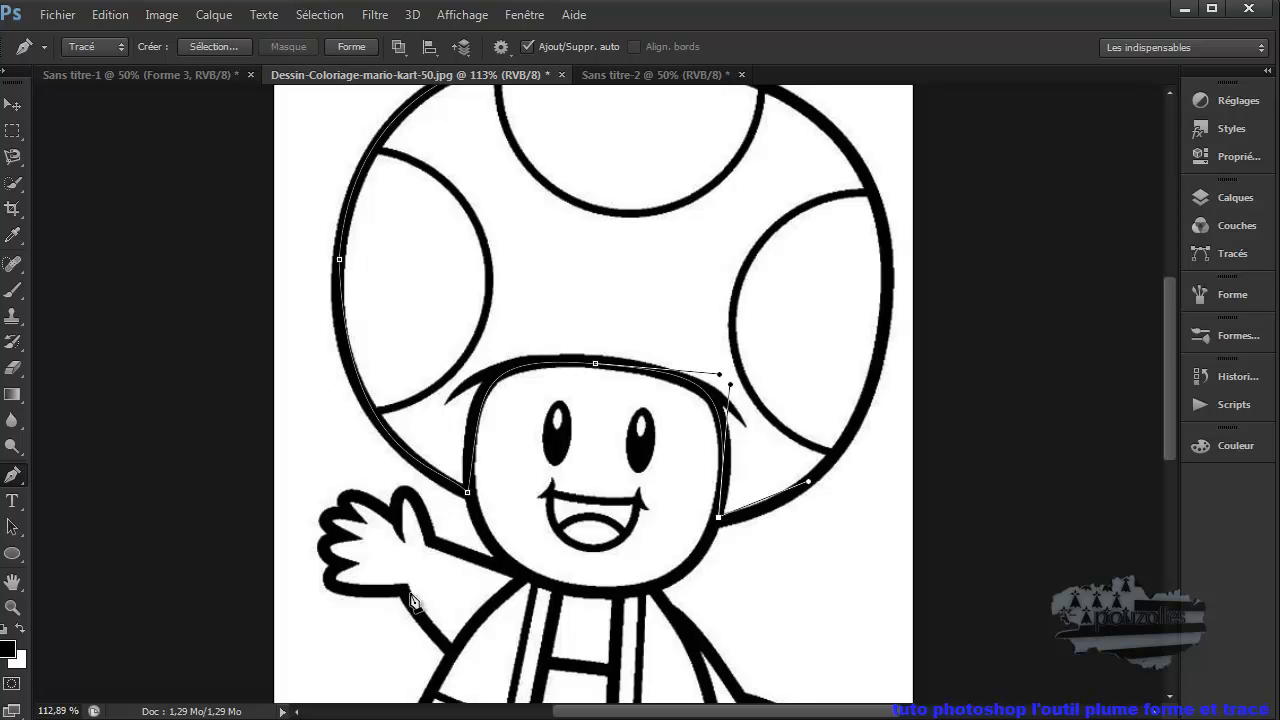
pyautogui.scroll(-2, 423, 650)
pyautogui.scroll(-3, 420, 635)
pyautogui.scroll(-1, 420, 635)
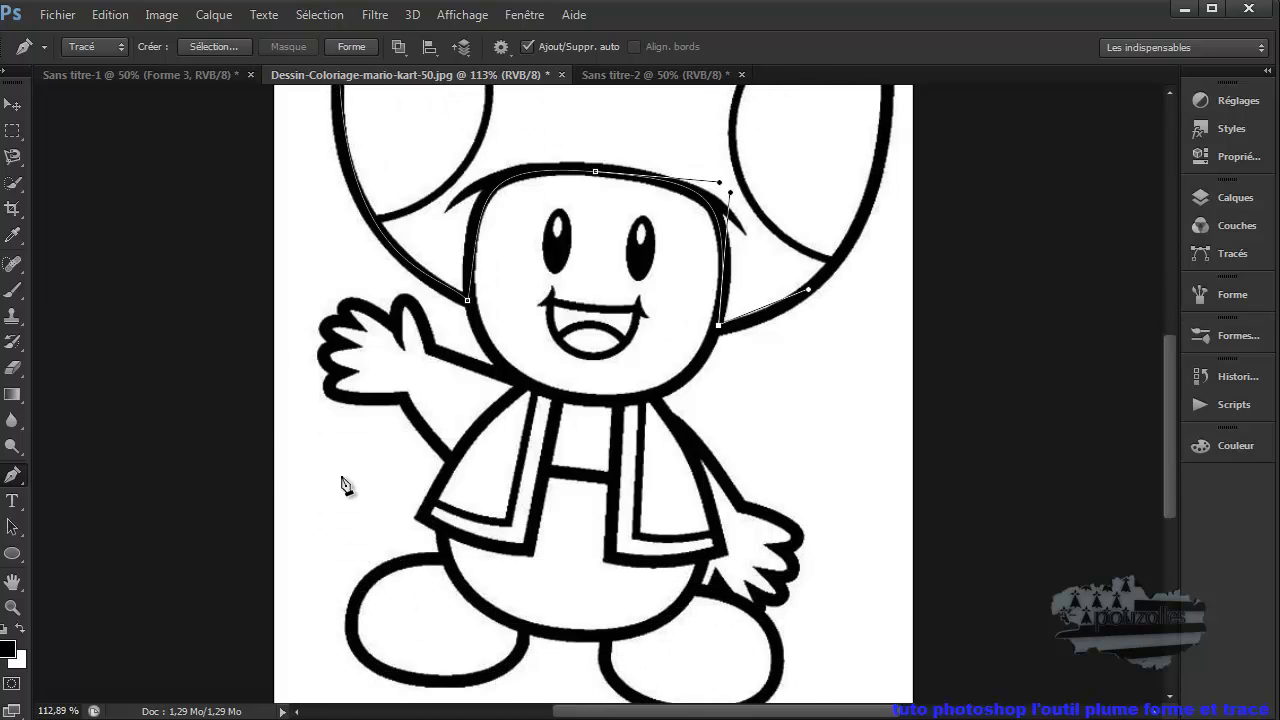
pyautogui.scroll(2, 362, 487)
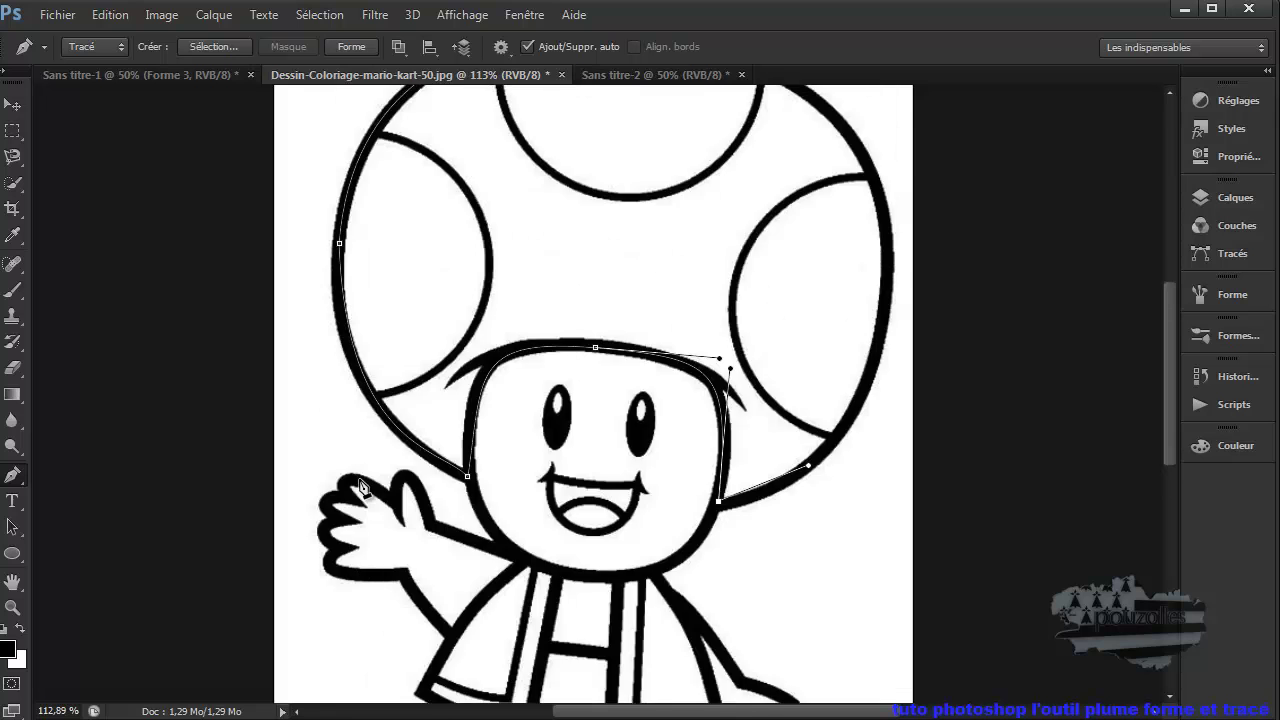
pyautogui.scroll(5, 360, 483)
pyautogui.scroll(3, 358, 478)
pyautogui.scroll(-4, 358, 478)
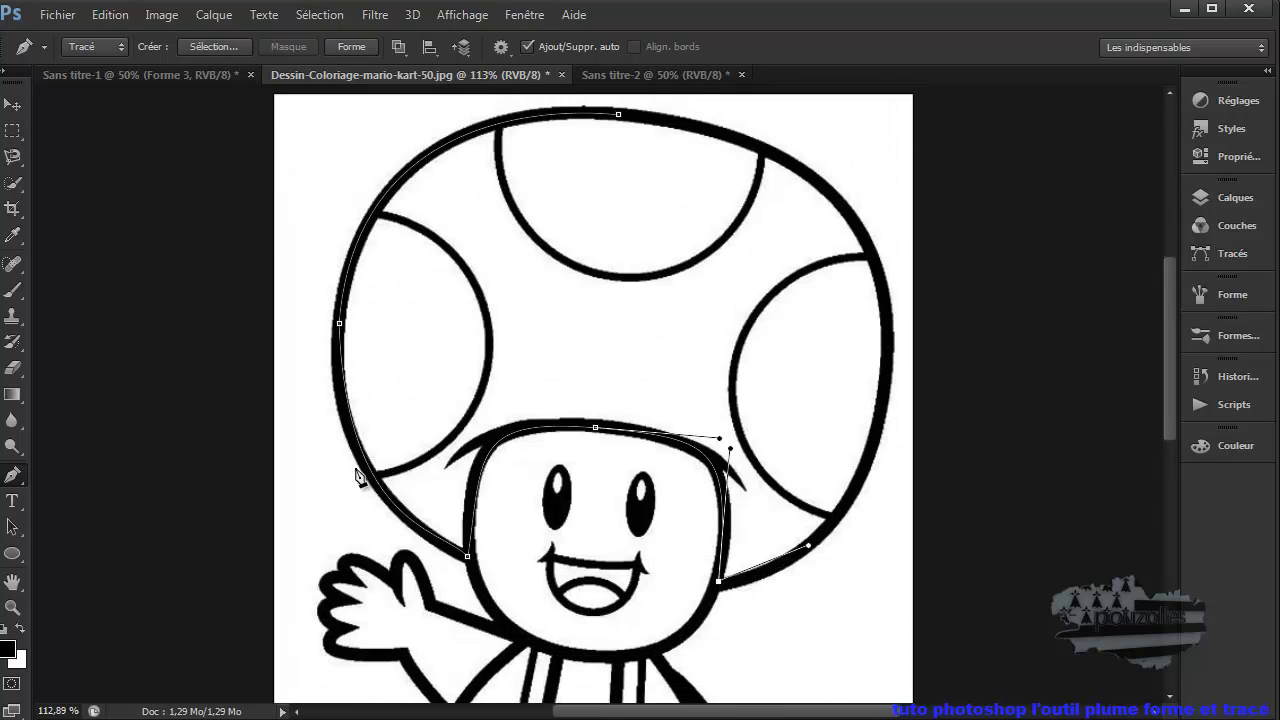
pyautogui.scroll(-1, 400, 400)
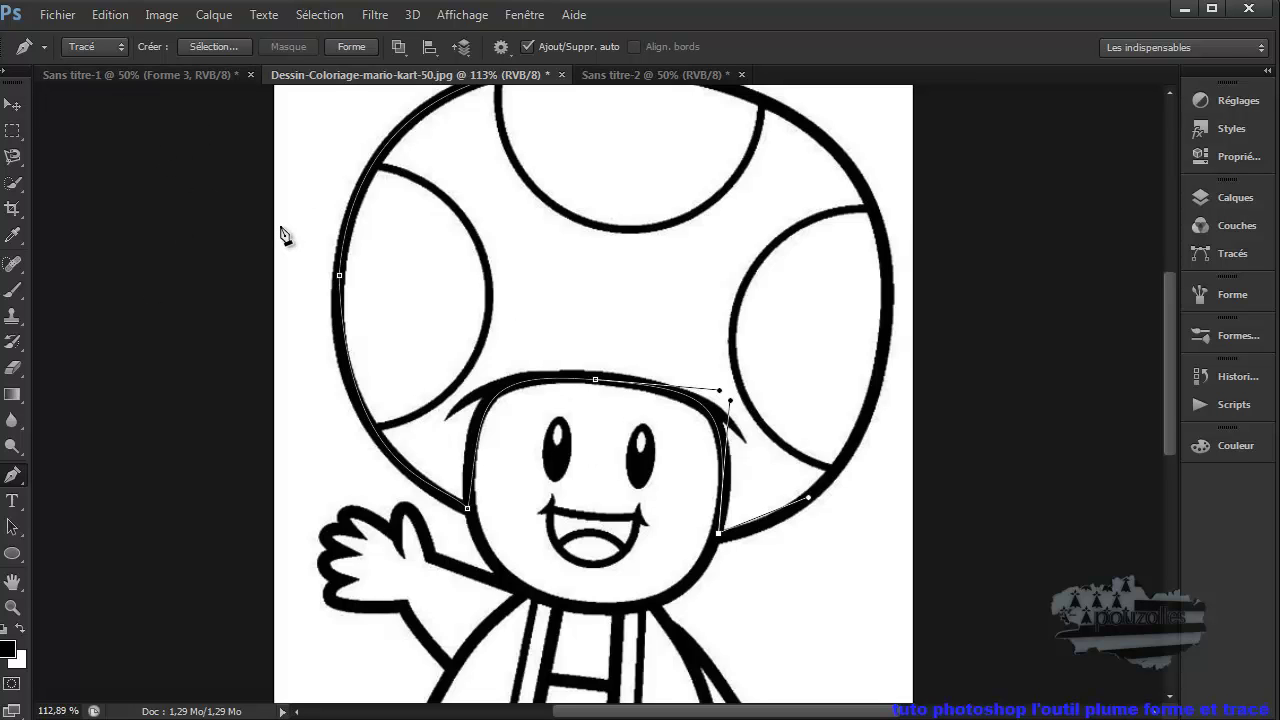
# Step: Delete the traced path and set the Pen to Forme mode with no fill and a red 3 pt stroke
pyautogui.press('Return')
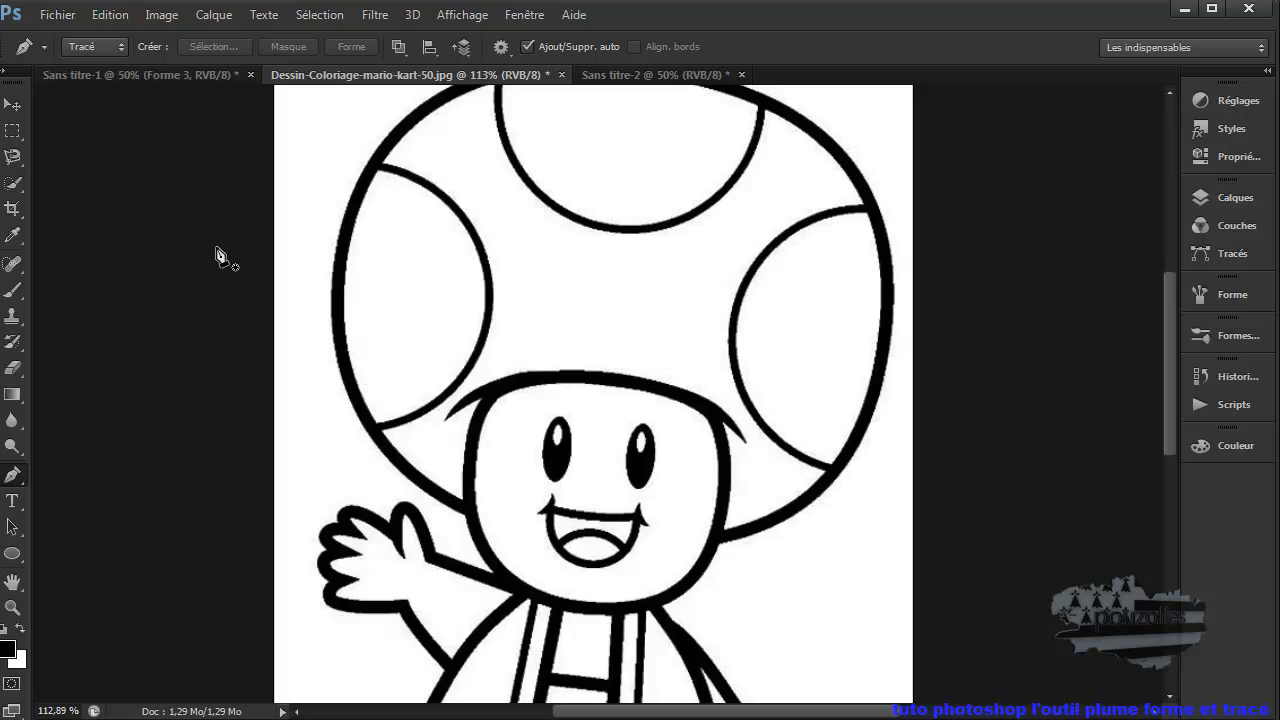
pyautogui.scroll(2, 197, 257)
pyautogui.click(98, 46)
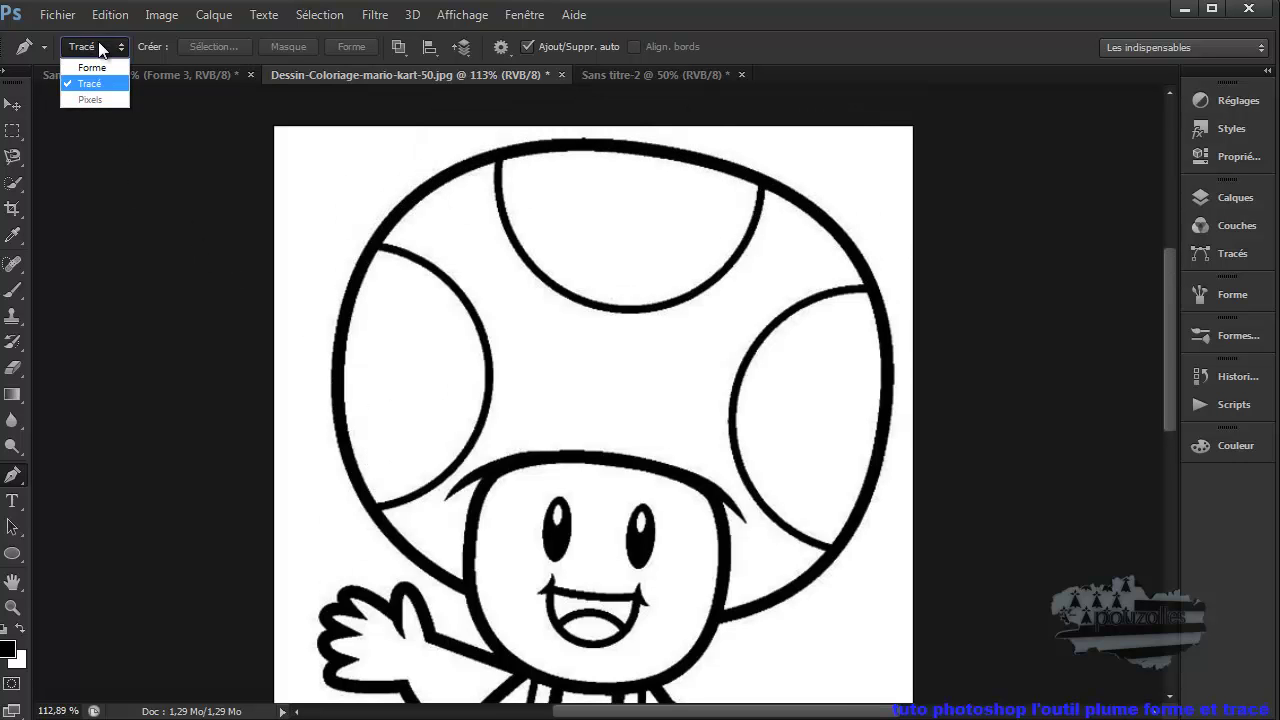
pyautogui.click(92, 67)
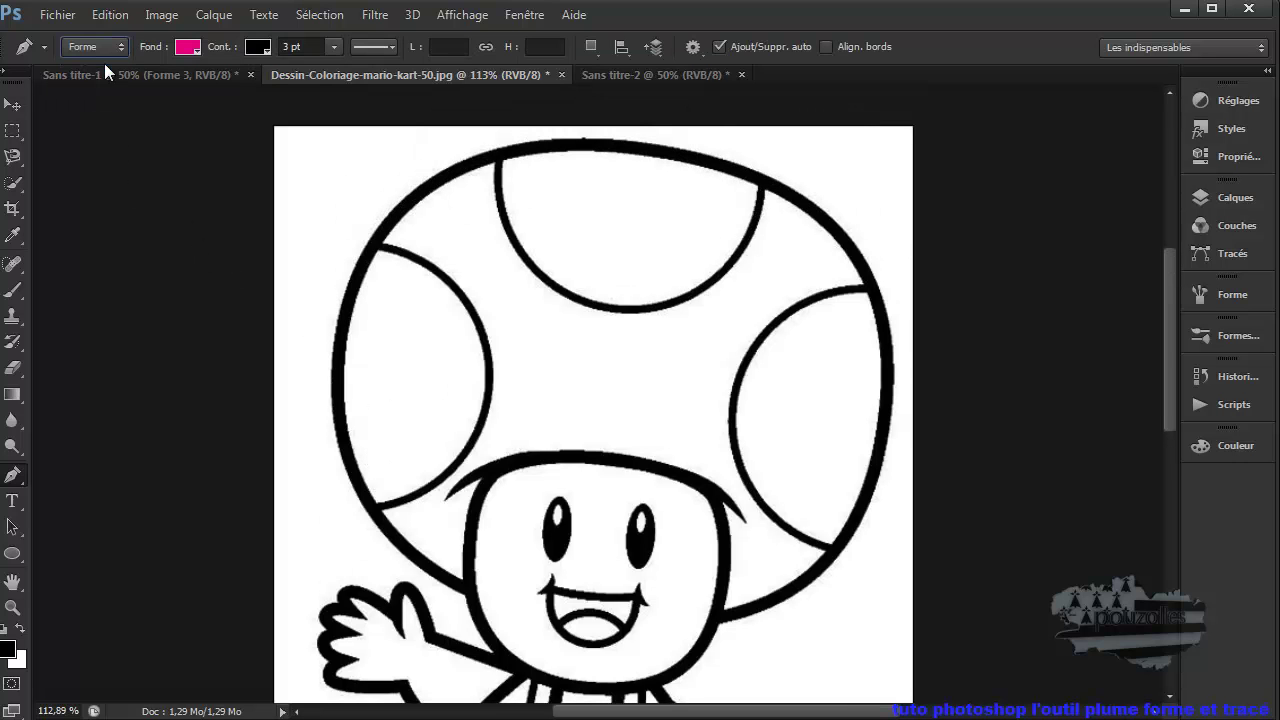
pyautogui.click(188, 47)
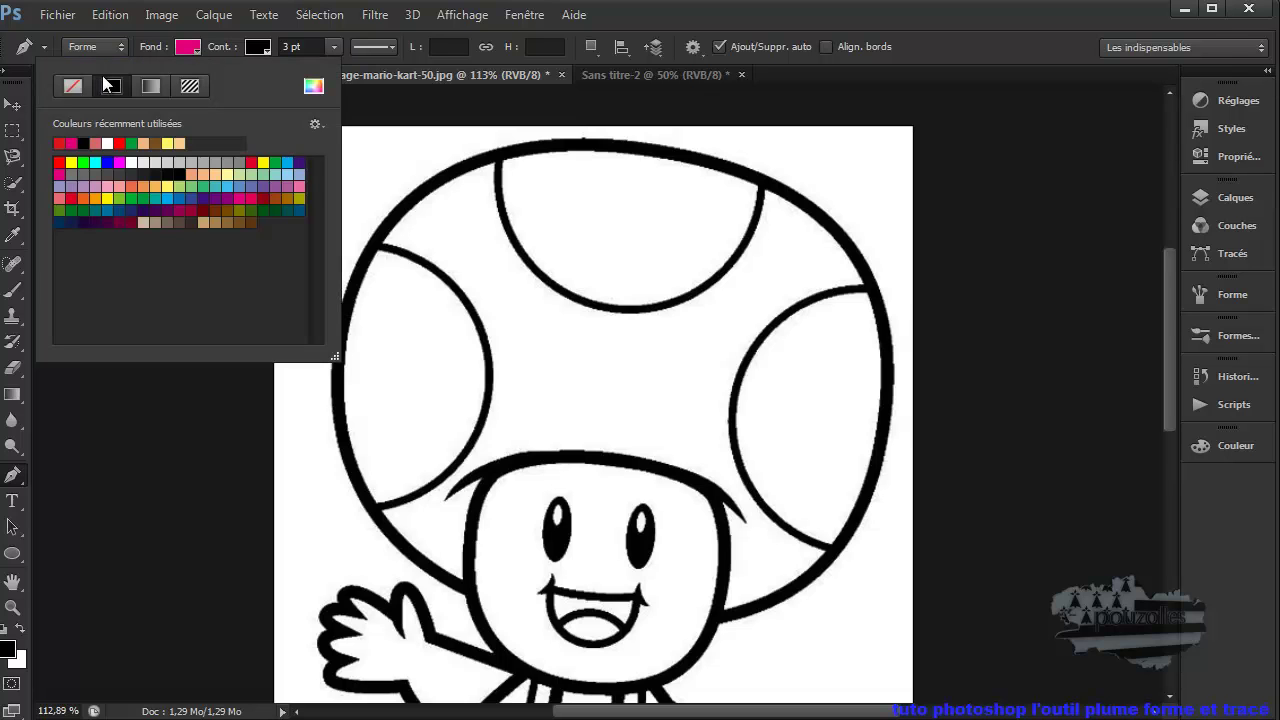
pyautogui.click(69, 87)
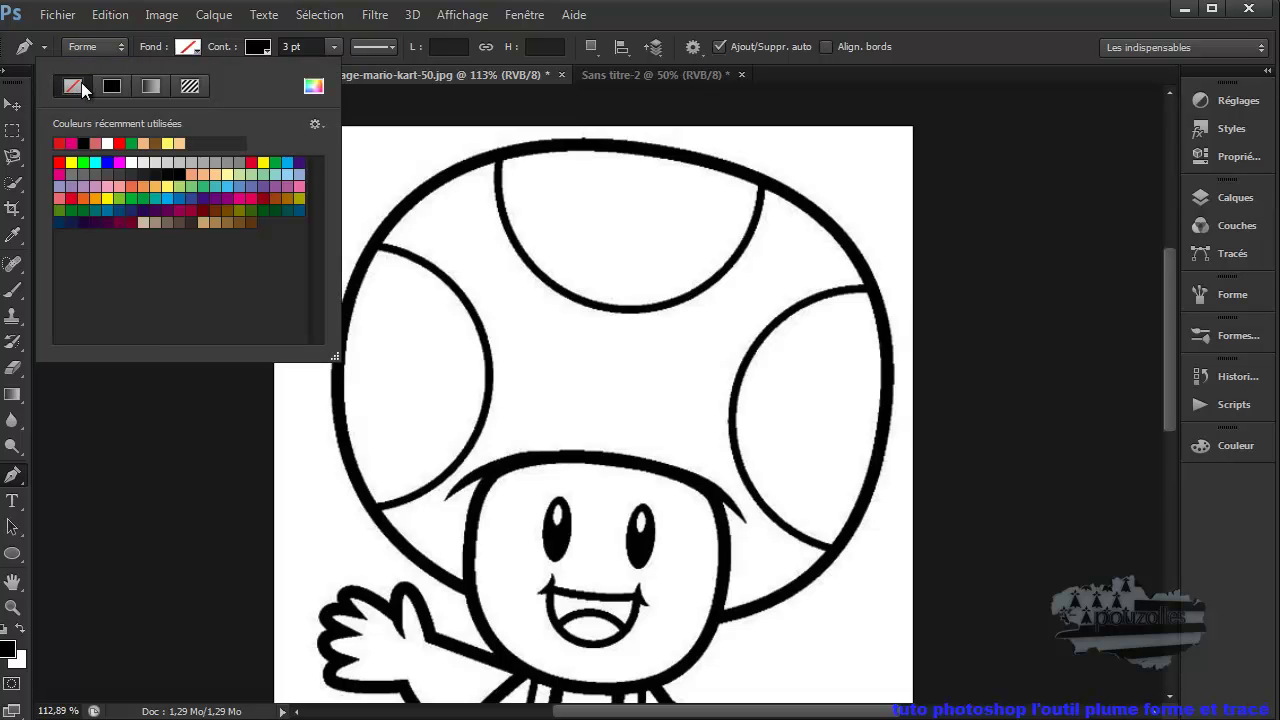
pyautogui.click(257, 44)
pyautogui.click(257, 44)
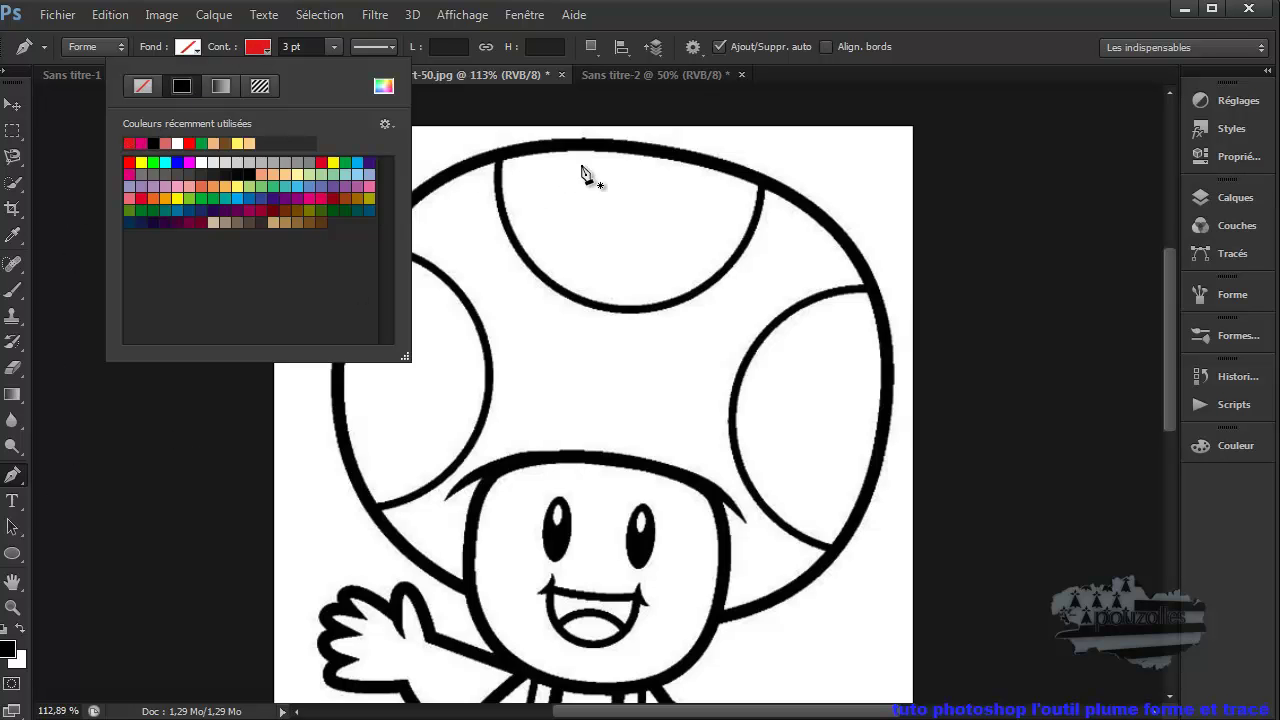
pyautogui.click(612, 152)
# Step: Start the red outline at the cap top and curve it down the cap's left edge
pyautogui.moveTo(610, 146); pyautogui.dragTo(447, 143)
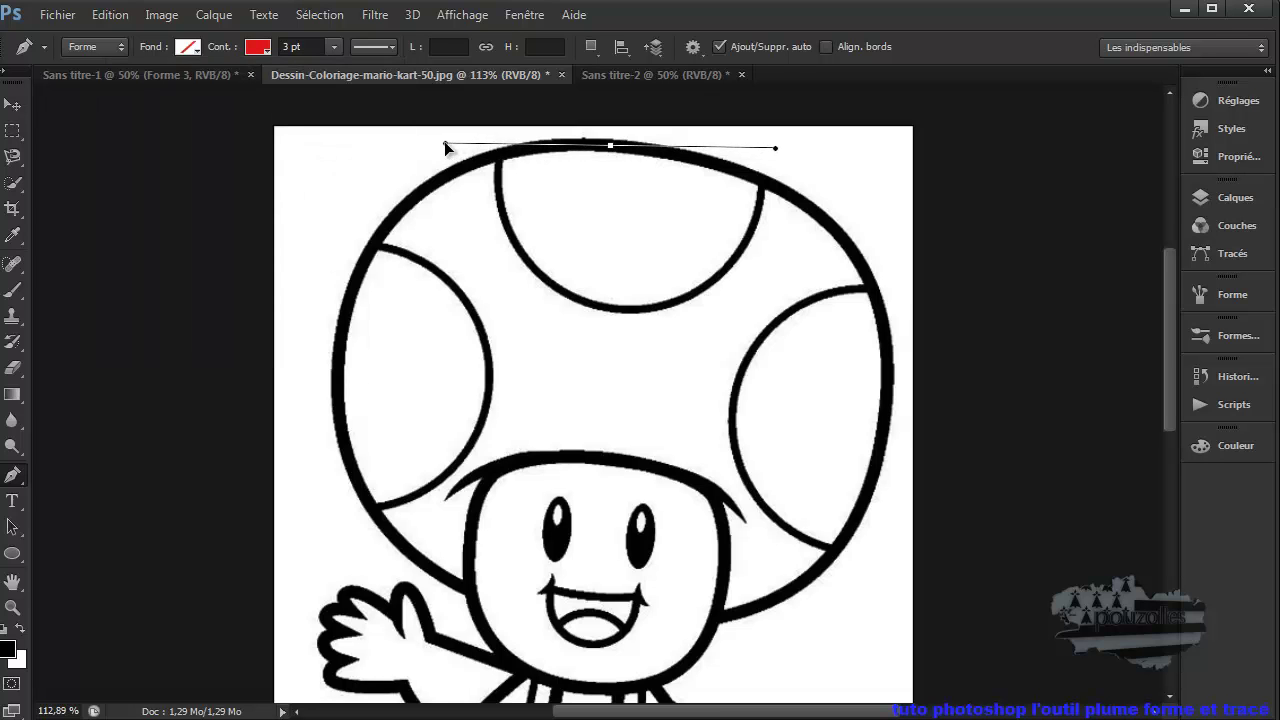
pyautogui.moveTo(336, 366); pyautogui.dragTo(327, 526)
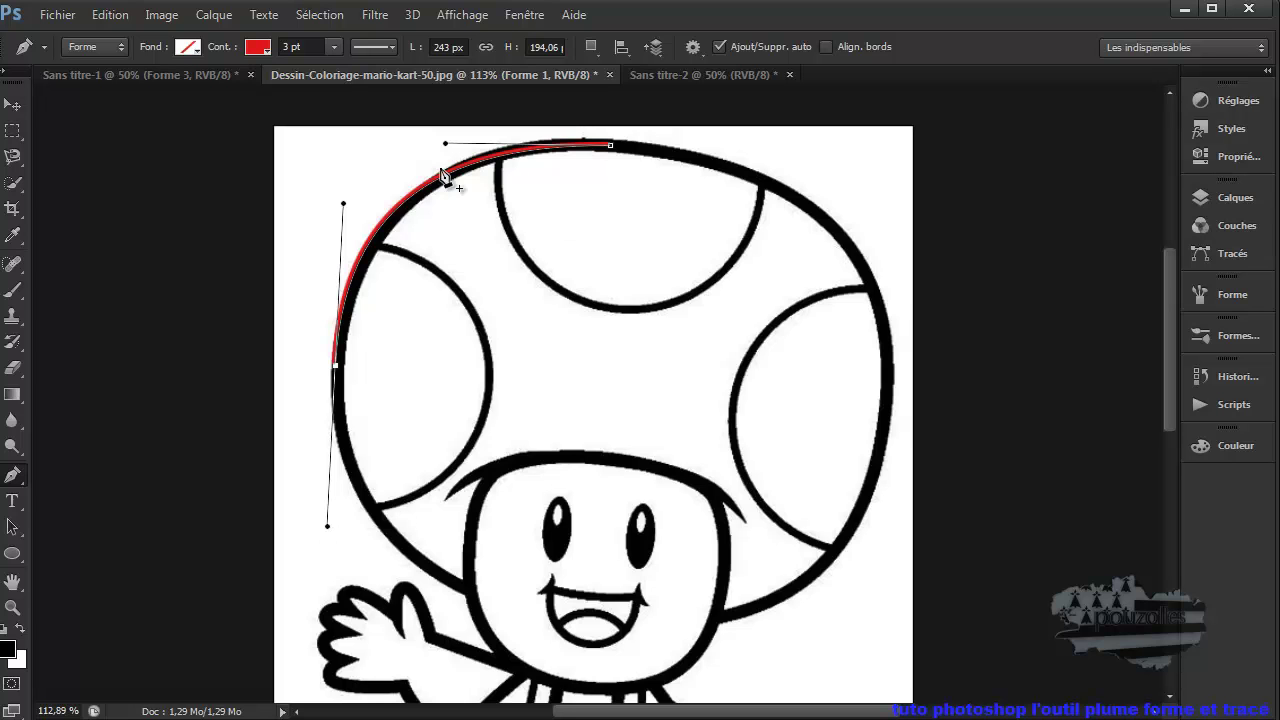
pyautogui.moveTo(465, 586); pyautogui.dragTo(481, 597)
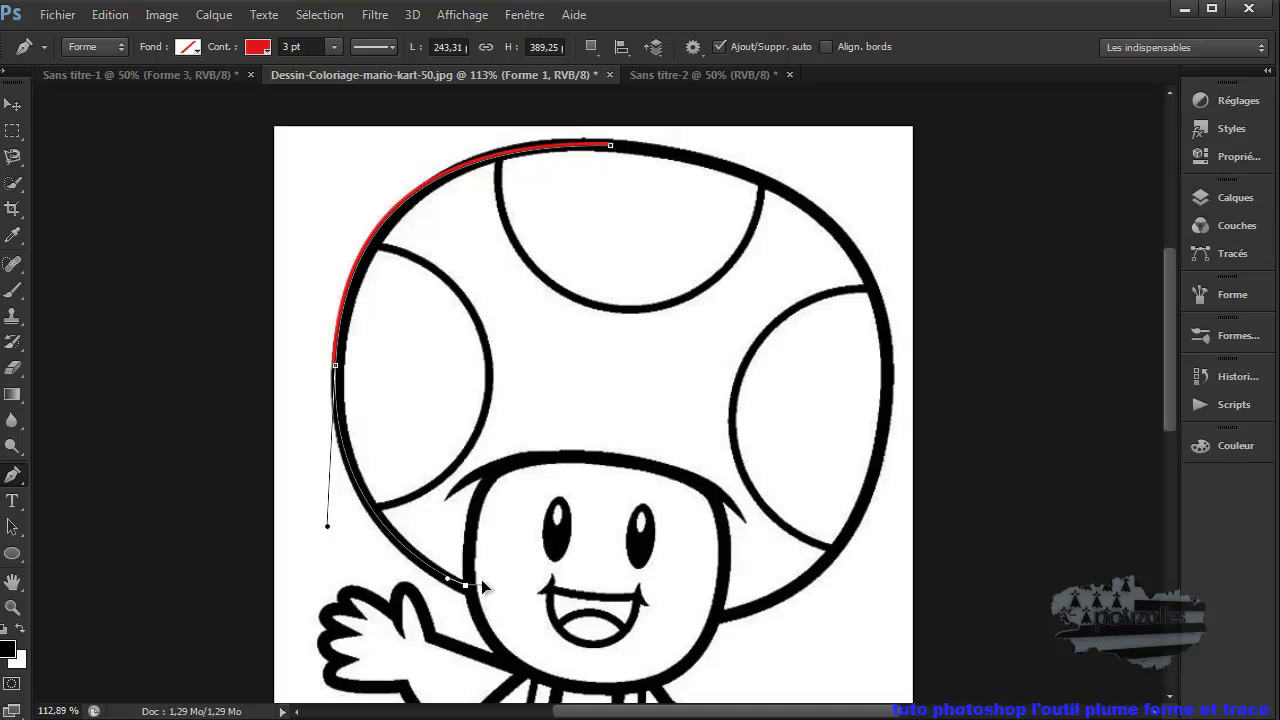
pyautogui.moveTo(474, 526); pyautogui.dragTo(474, 524)
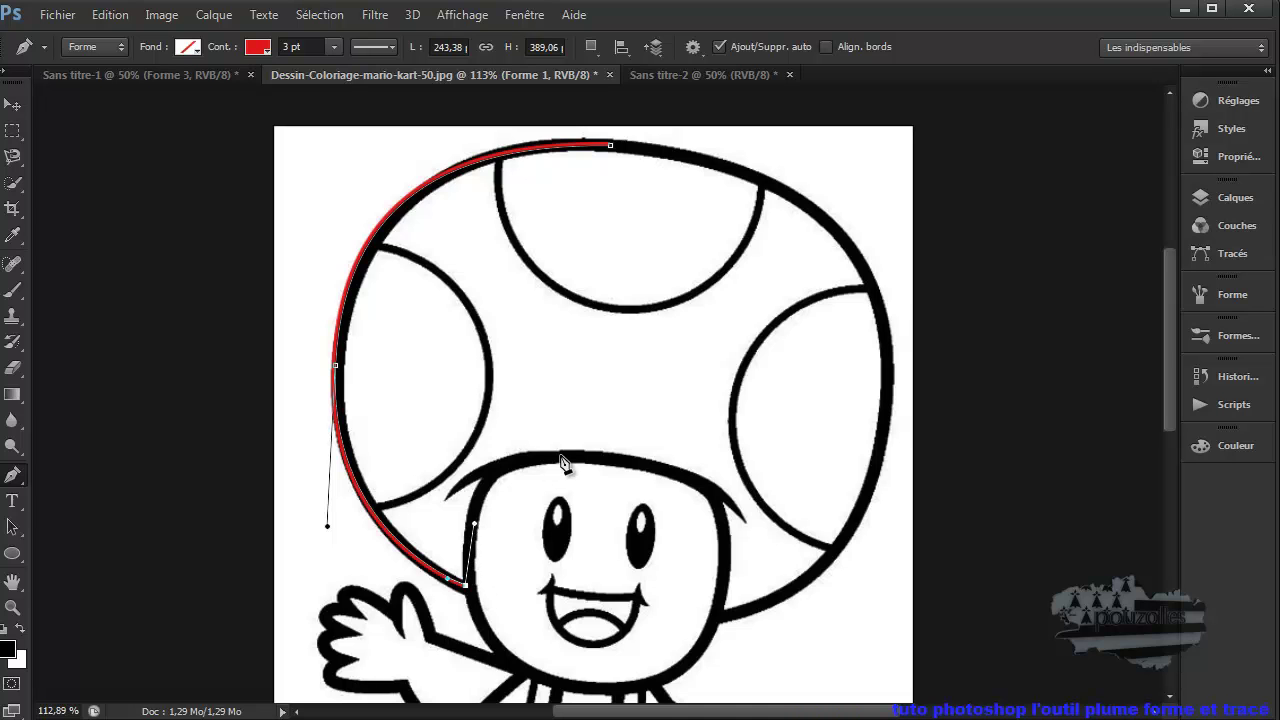
# Step: Extend the outline along the cap underside, down the face's right side, and onto the cap's right edge
pyautogui.moveTo(595, 458); pyautogui.dragTo(738, 465)
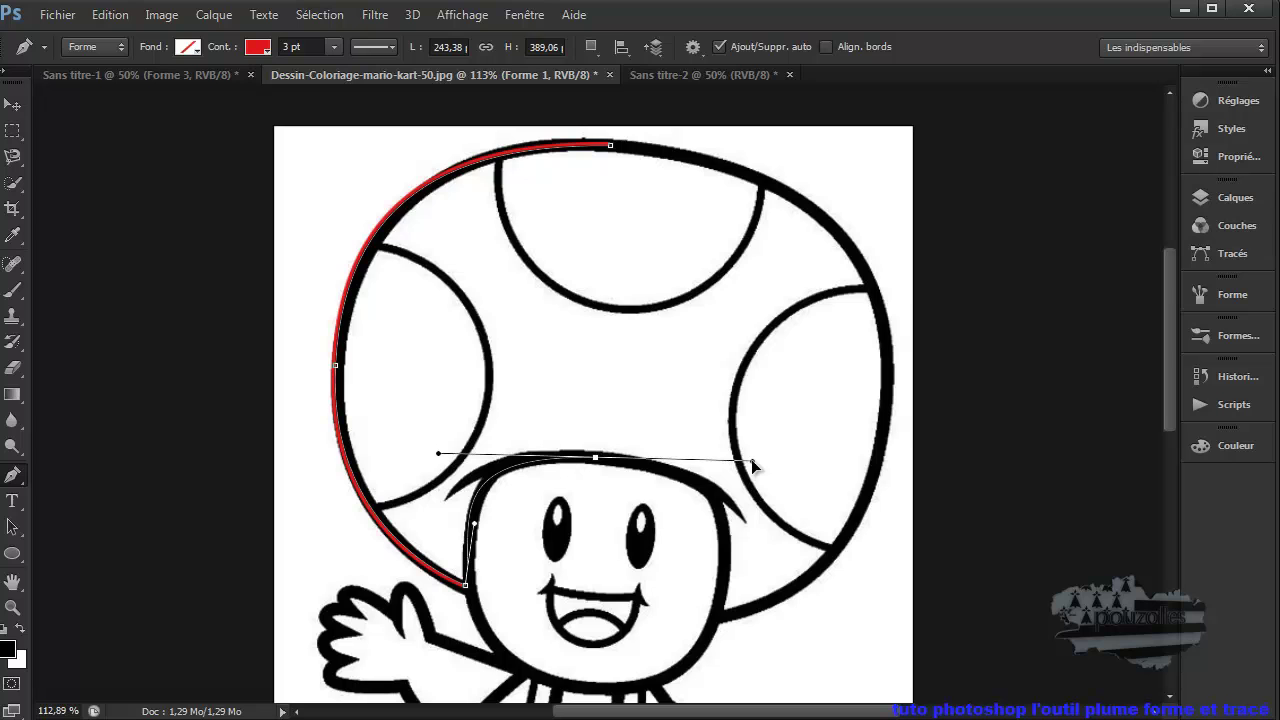
pyautogui.moveTo(754, 465); pyautogui.dragTo(672, 466)
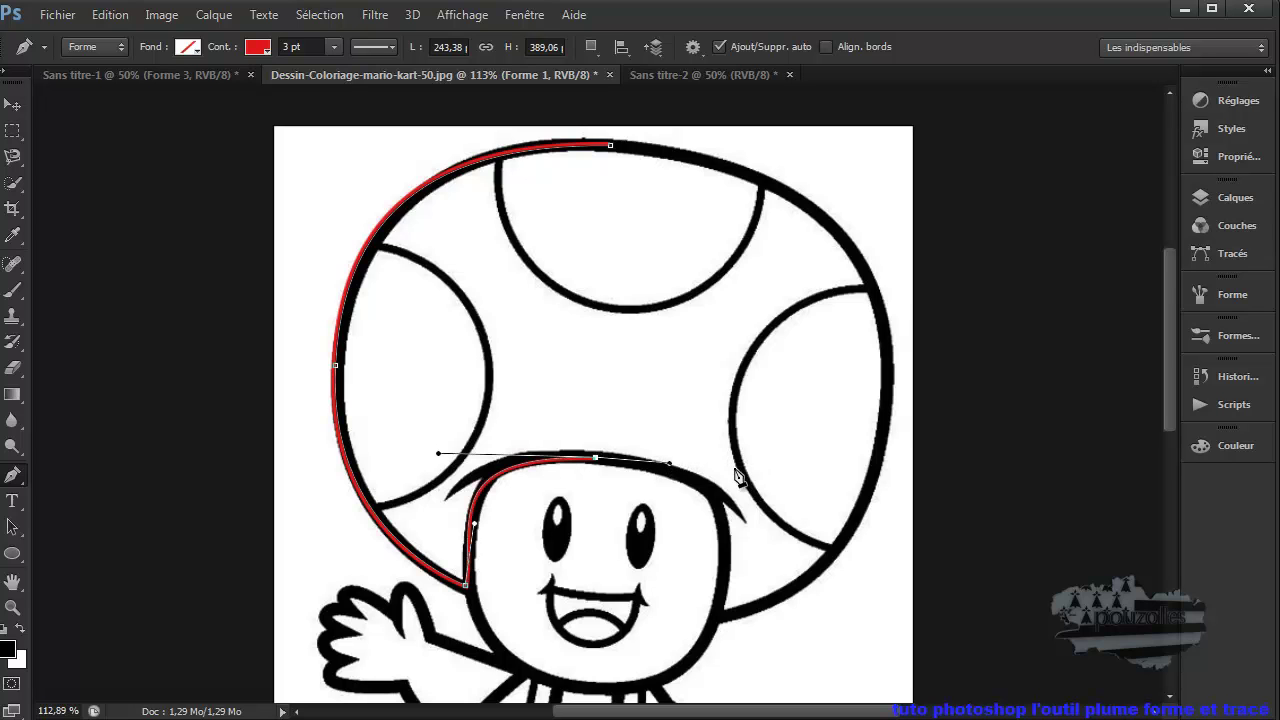
pyautogui.moveTo(720, 613); pyautogui.dragTo(717, 679)
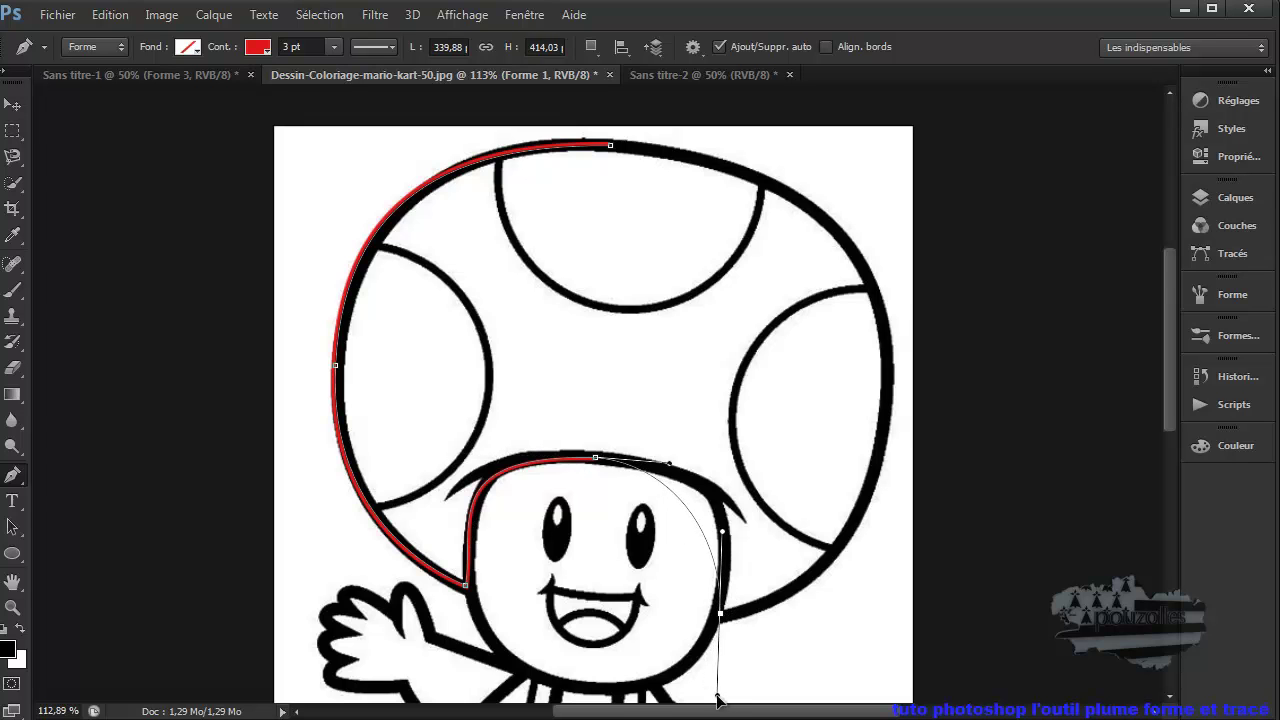
pyautogui.moveTo(717, 684)
pyautogui.mouseDown()
pyautogui.moveTo(691, 700)
pyautogui.moveTo(756, 637)
pyautogui.mouseUp()
pyautogui.click(826, 488)
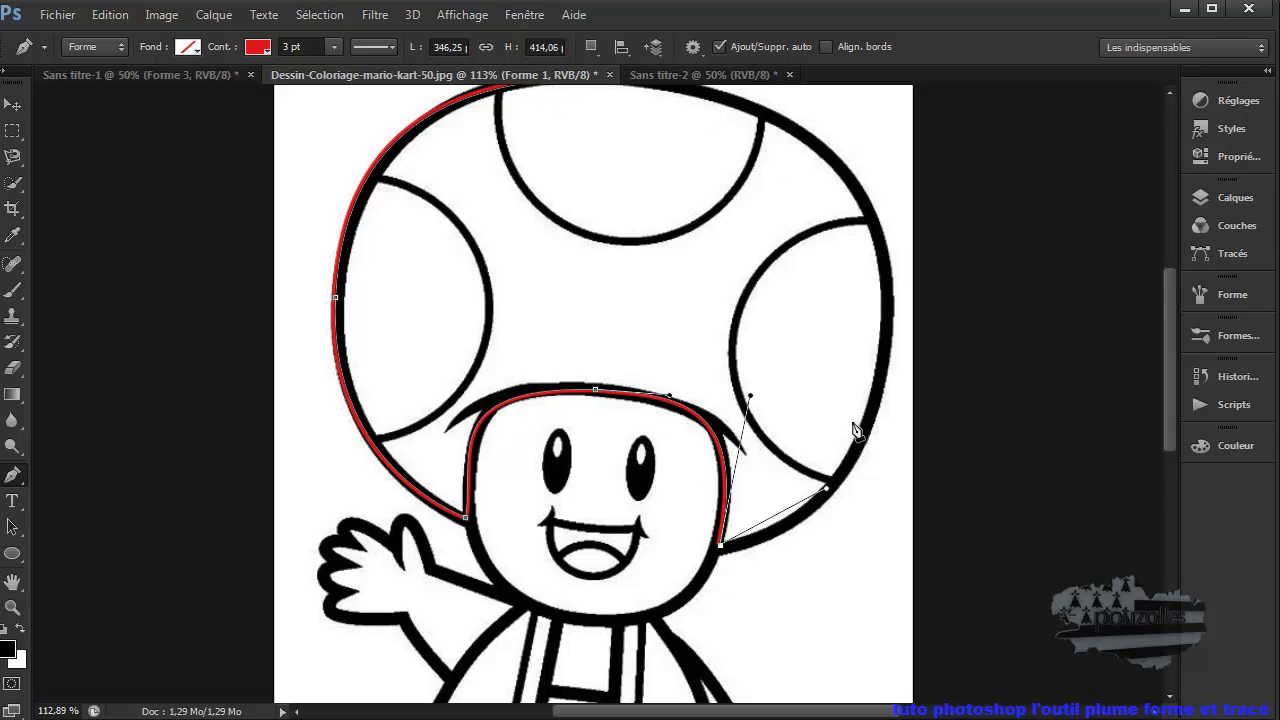
pyautogui.click(1220, 198)
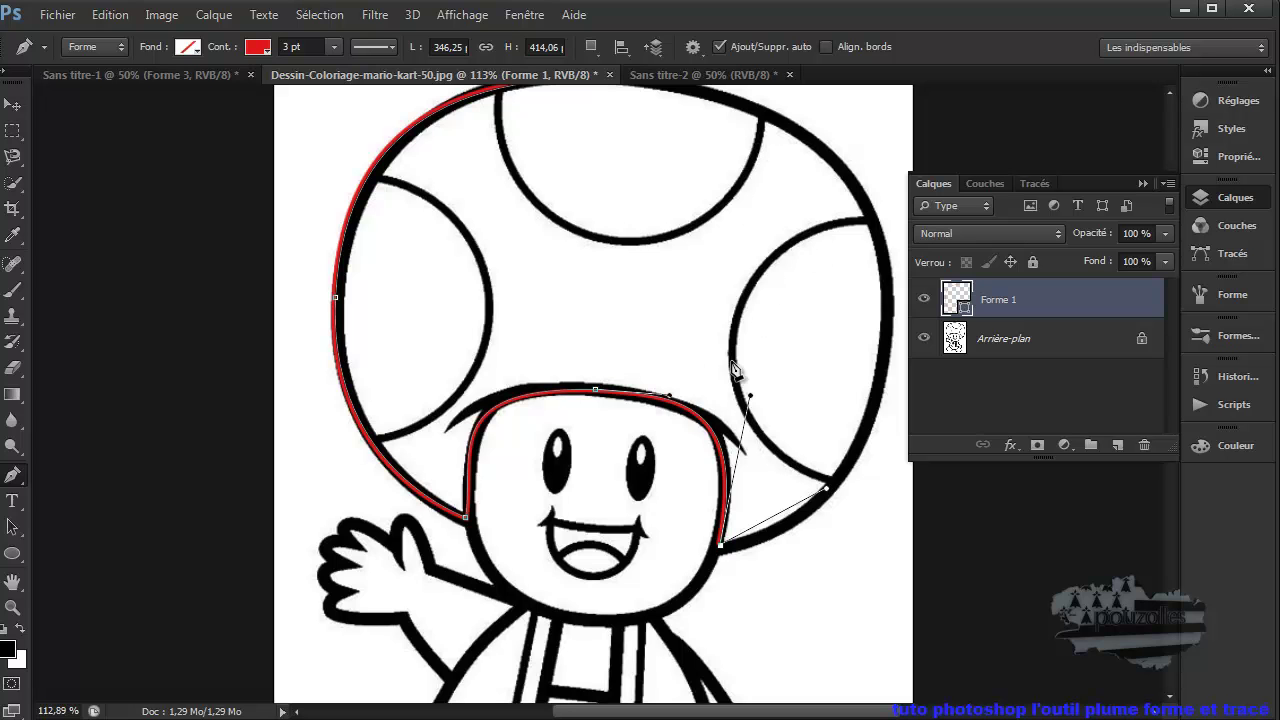
pyautogui.scroll(-3, 607, 410)
pyautogui.scroll(-3, 608, 412)
pyautogui.scroll(3, 606, 412)
pyautogui.scroll(4, 604, 416)
pyautogui.scroll(3, 604, 416)
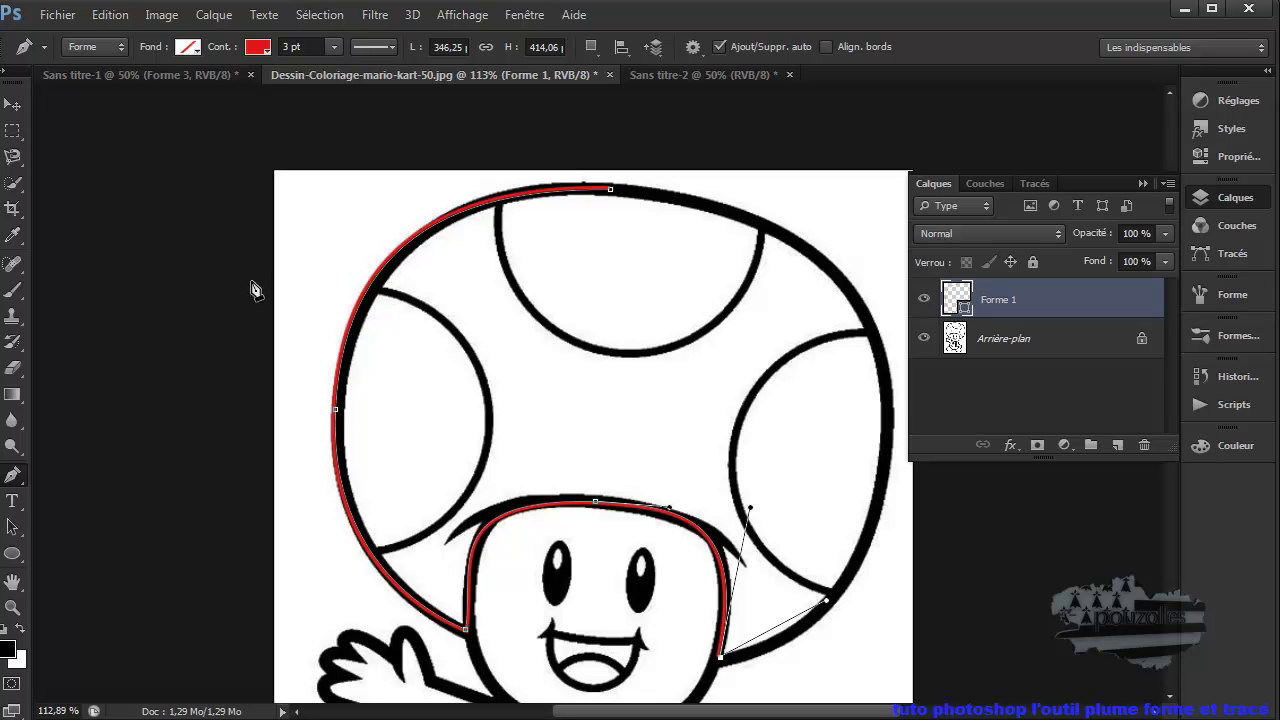
pyautogui.scroll(-2, 248, 310)
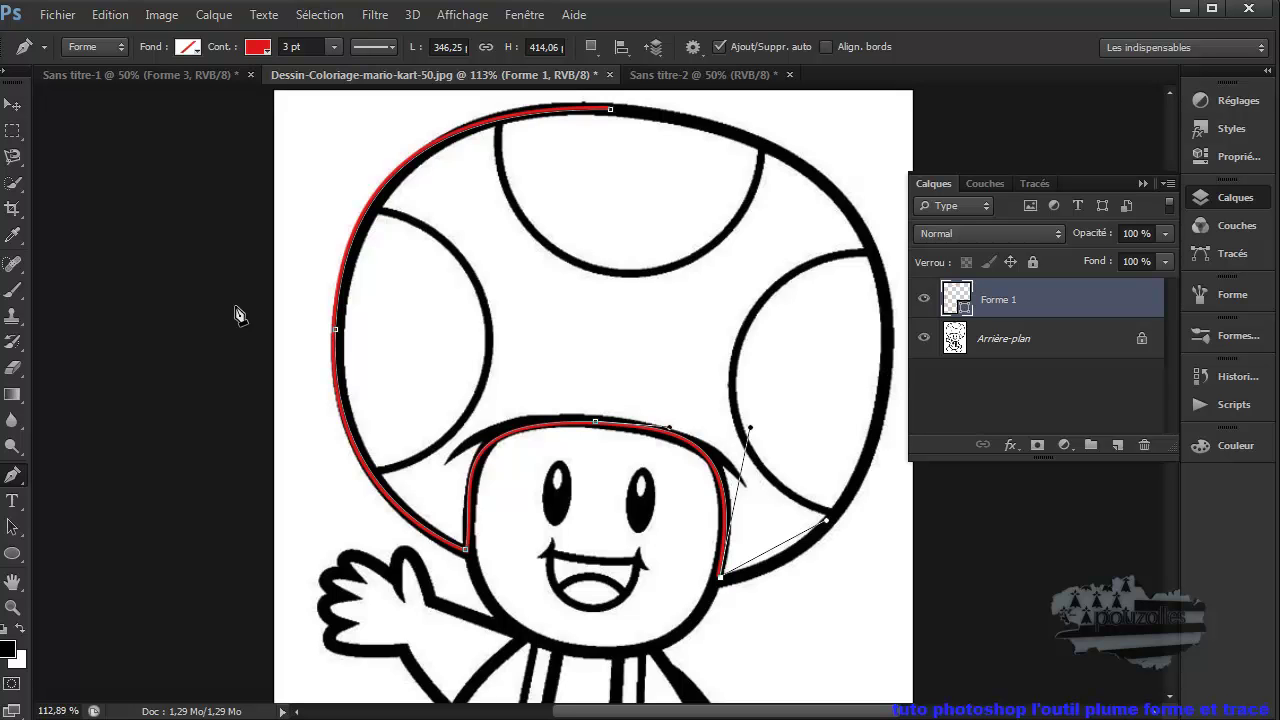
# Step: On Sans titre-1, select the gradient oval with Sélection de tracé and drag it left toward the pink shape
pyautogui.click(12, 527)
pyautogui.rightClick(12, 529)
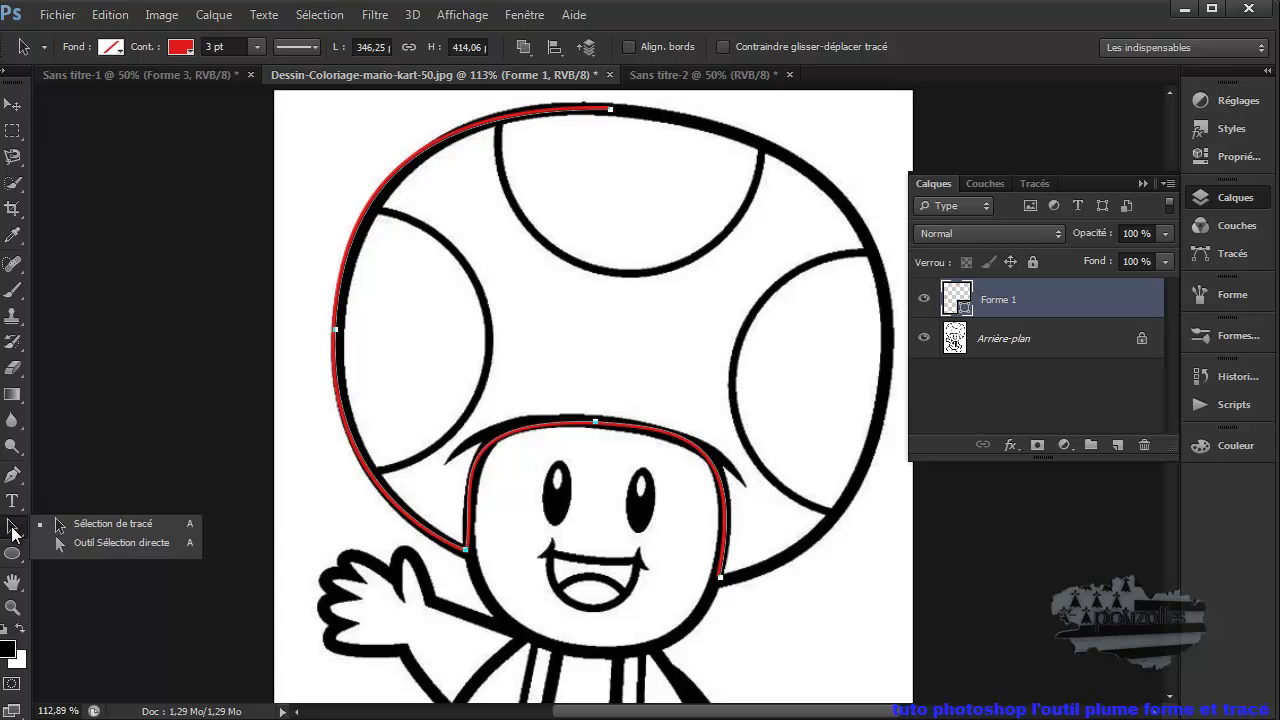
pyautogui.click(110, 522)
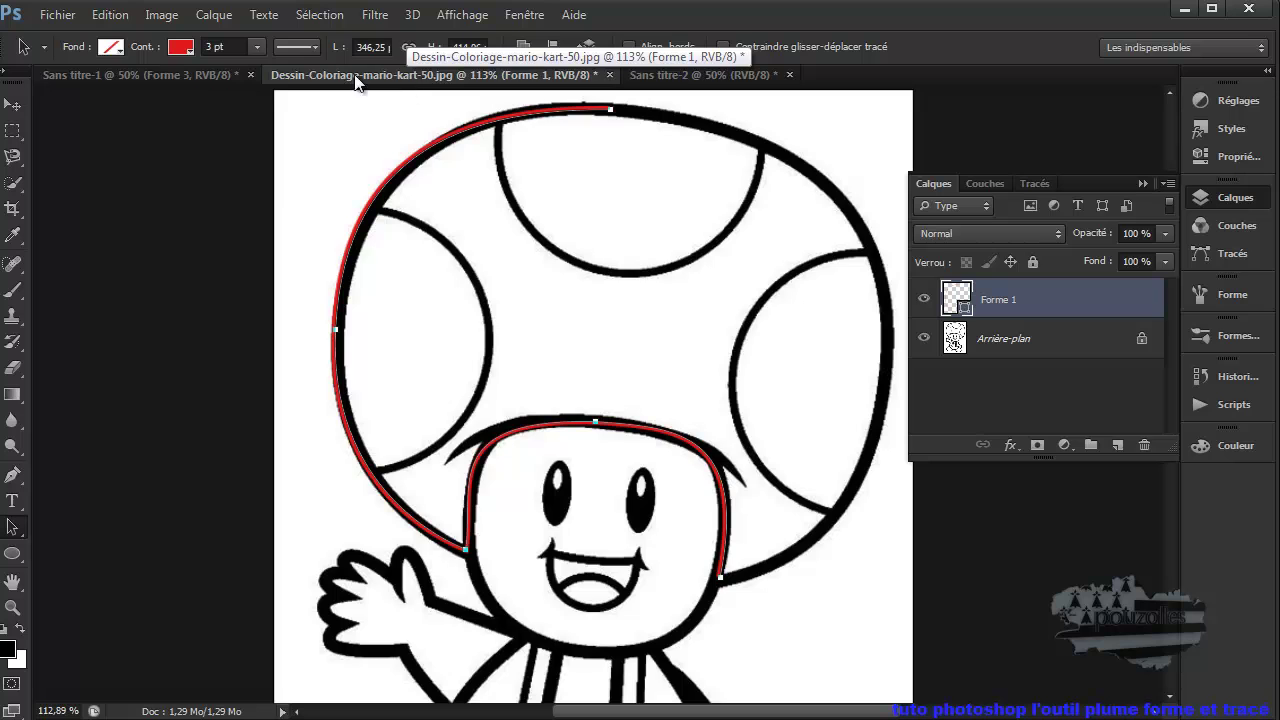
pyautogui.click(180, 76)
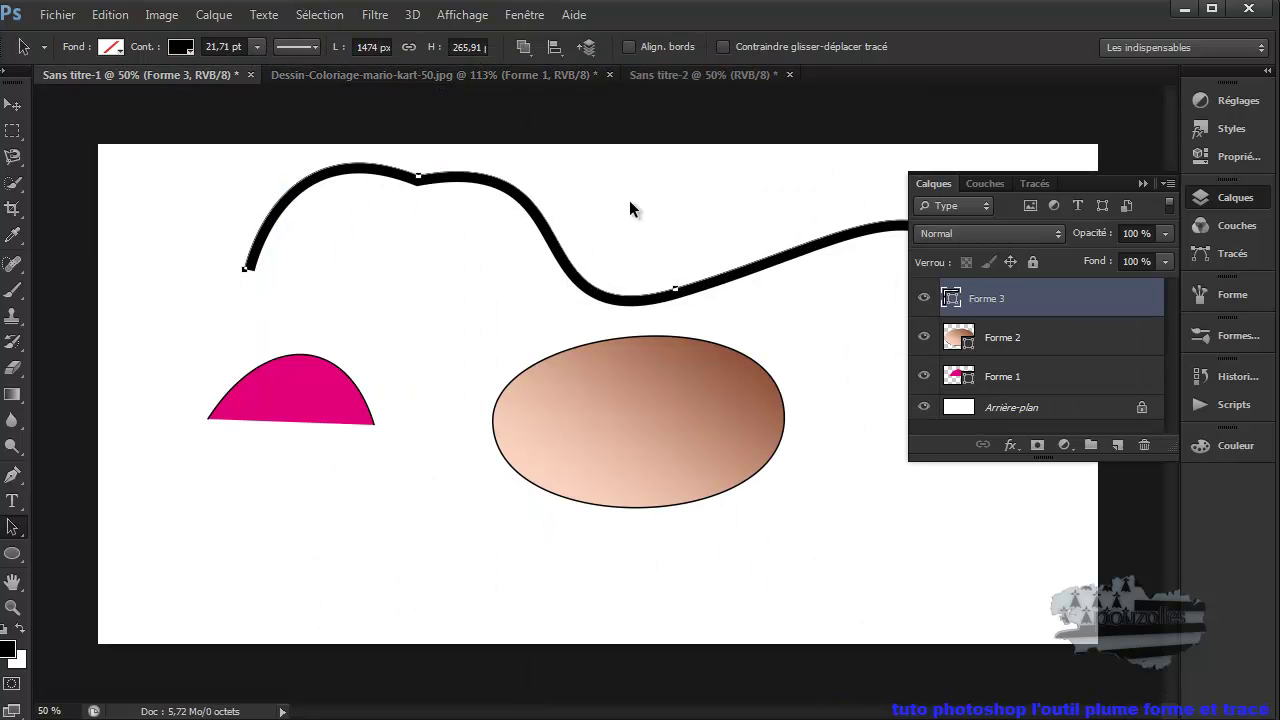
pyautogui.click(1143, 181)
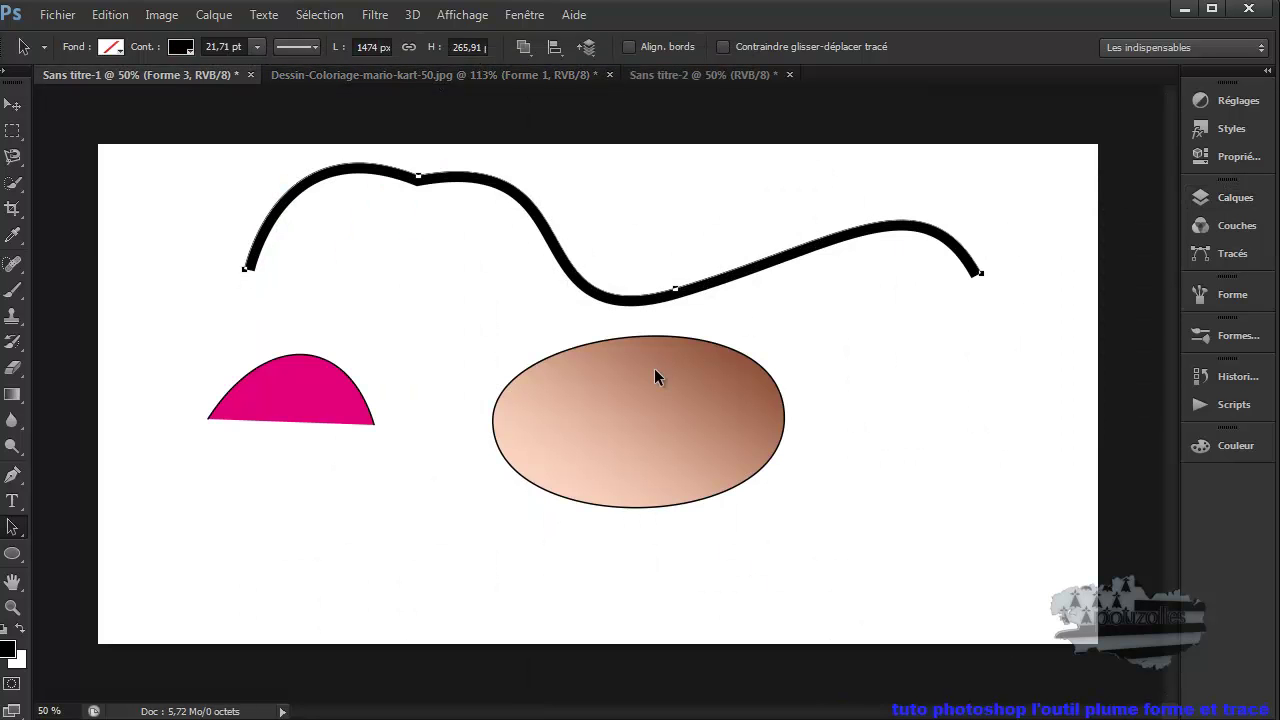
pyautogui.click(630, 402)
pyautogui.click(630, 423)
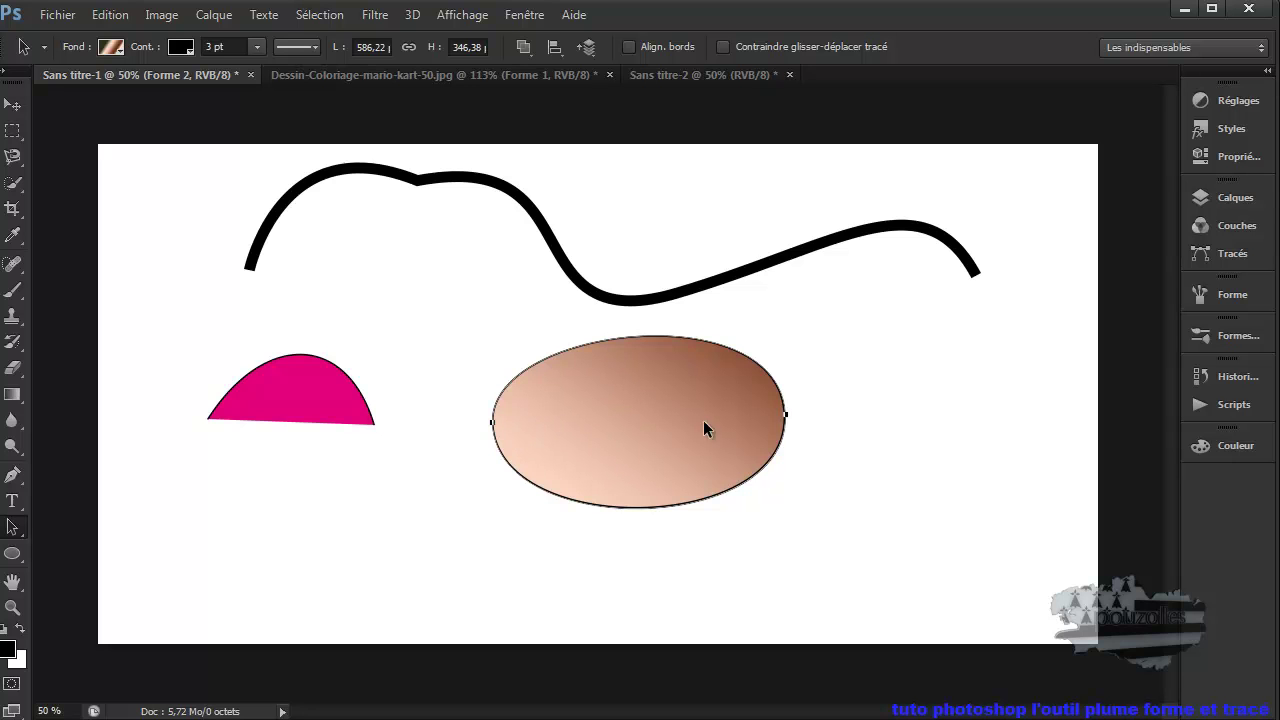
pyautogui.moveTo(651, 433)
pyautogui.mouseDown()
pyautogui.moveTo(915, 428)
pyautogui.moveTo(623, 534)
pyautogui.moveTo(562, 426)
pyautogui.mouseUp()
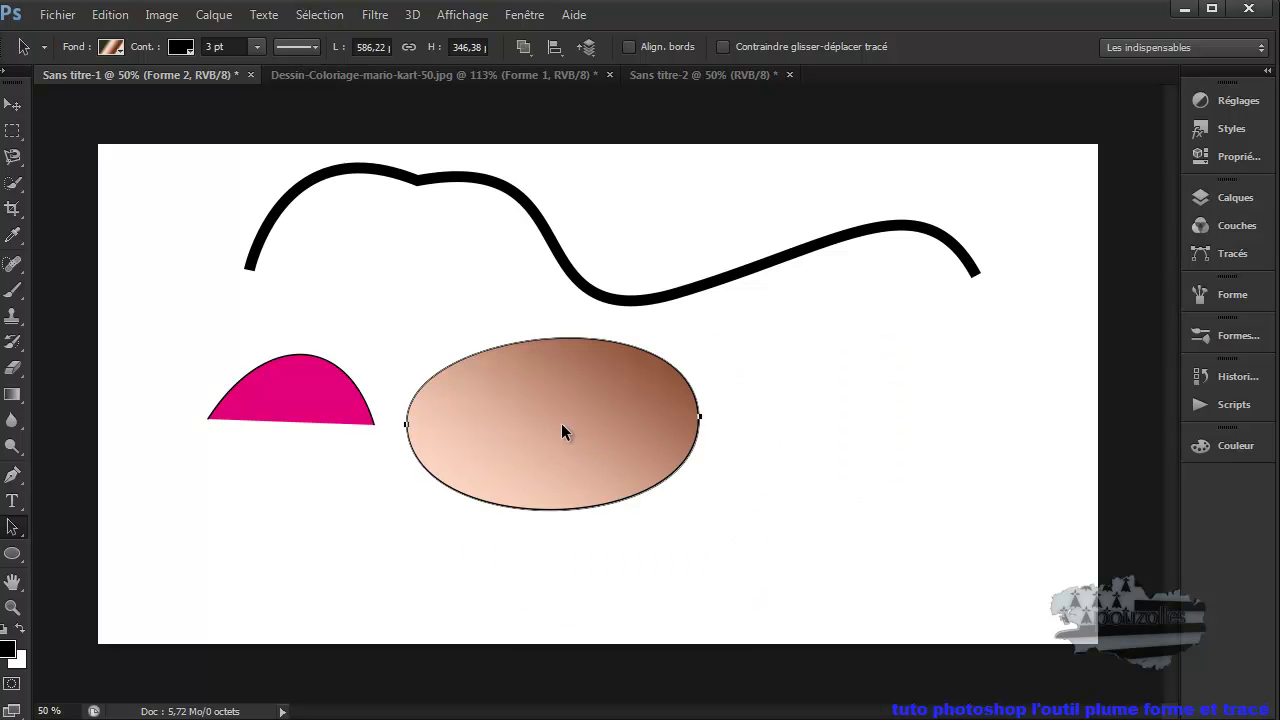
# Step: Drag the oval's right anchor in and out with Sélection directe, then step back to undo those changes
pyautogui.rightClick(13, 527)
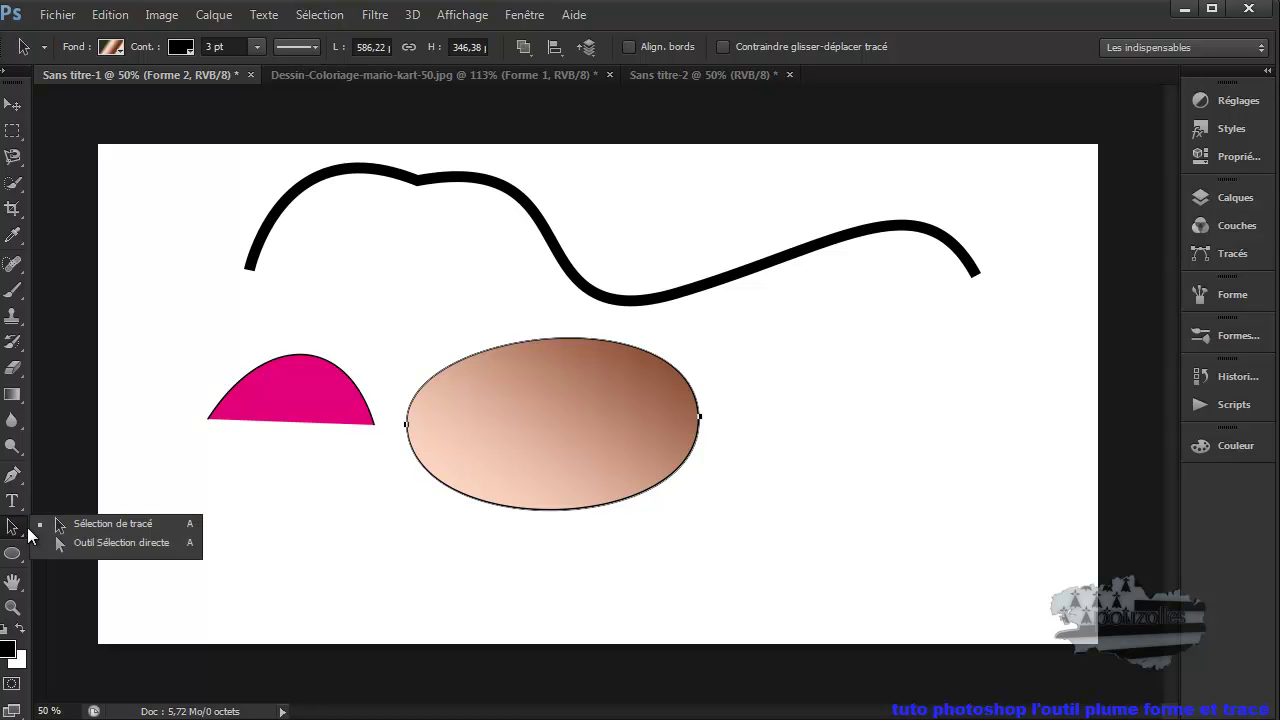
pyautogui.click(82, 543)
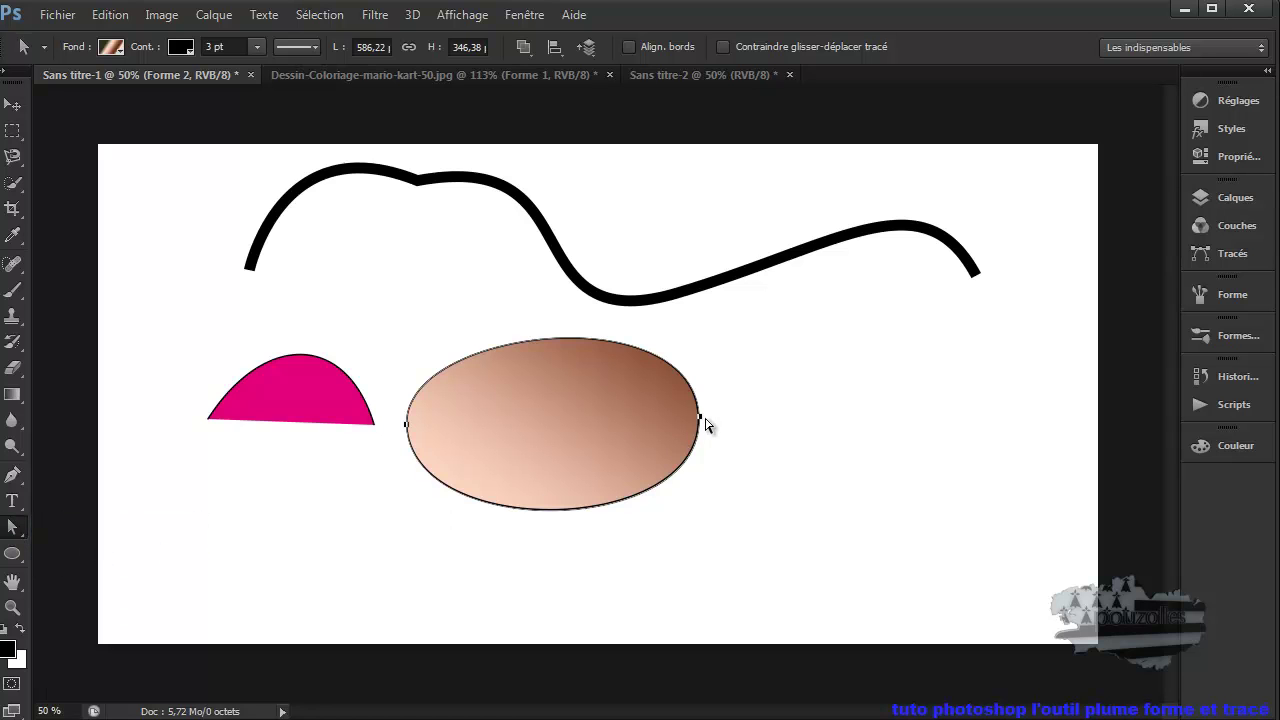
pyautogui.moveTo(701, 424); pyautogui.dragTo(680, 424)
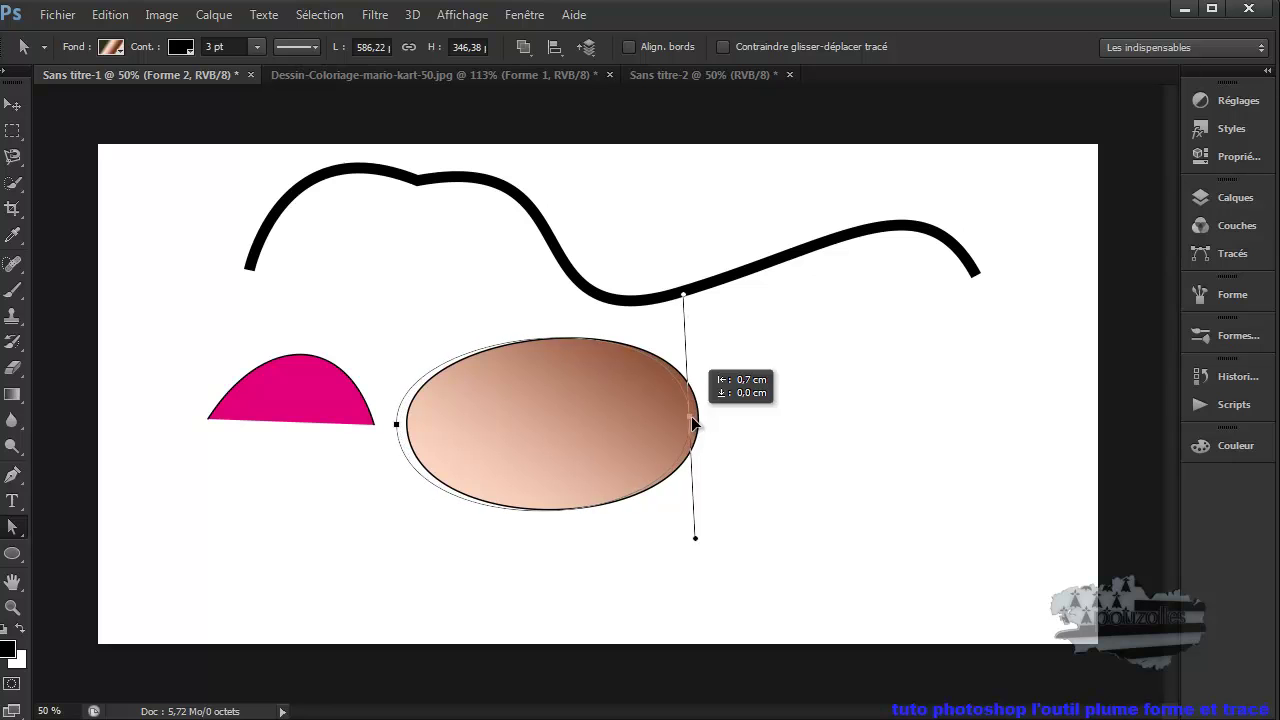
pyautogui.moveTo(680, 424); pyautogui.dragTo(710, 424)
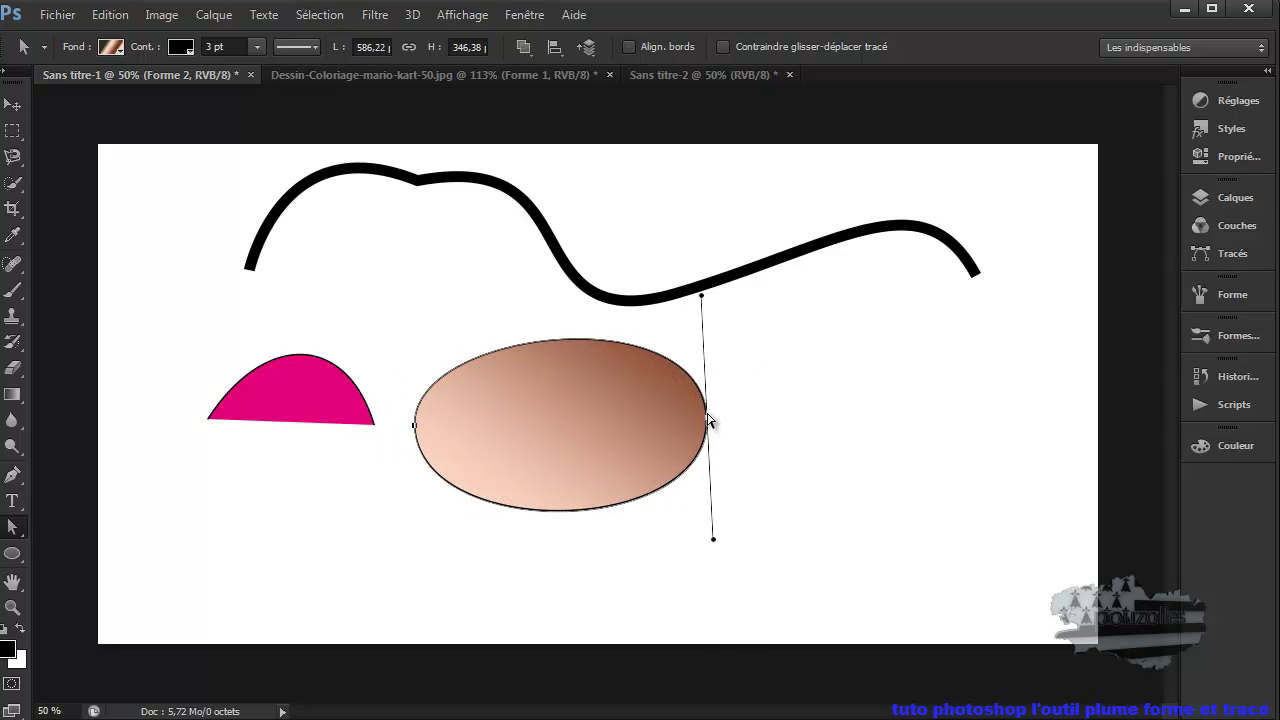
pyautogui.moveTo(708, 415)
pyautogui.mouseDown()
pyautogui.moveTo(688, 417)
pyautogui.moveTo(739, 417)
pyautogui.mouseUp()
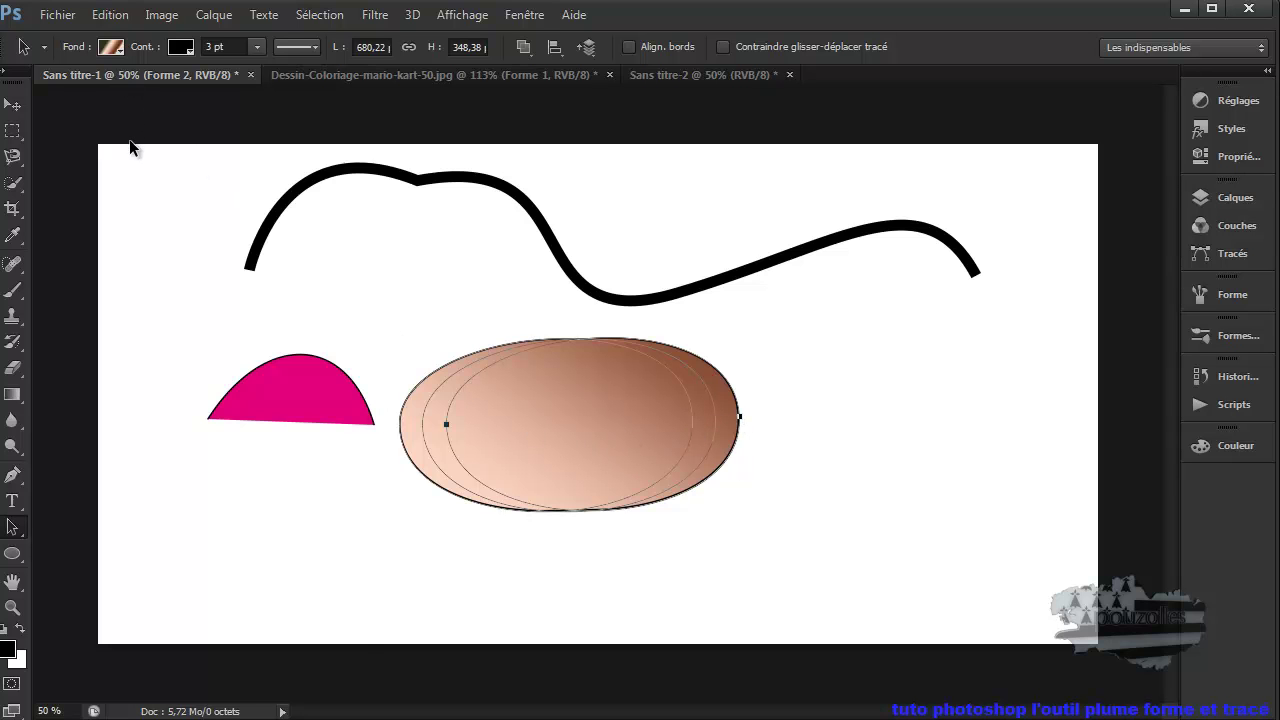
pyautogui.click(107, 15)
pyautogui.click(125, 75)
pyautogui.click(110, 15)
pyautogui.click(119, 75)
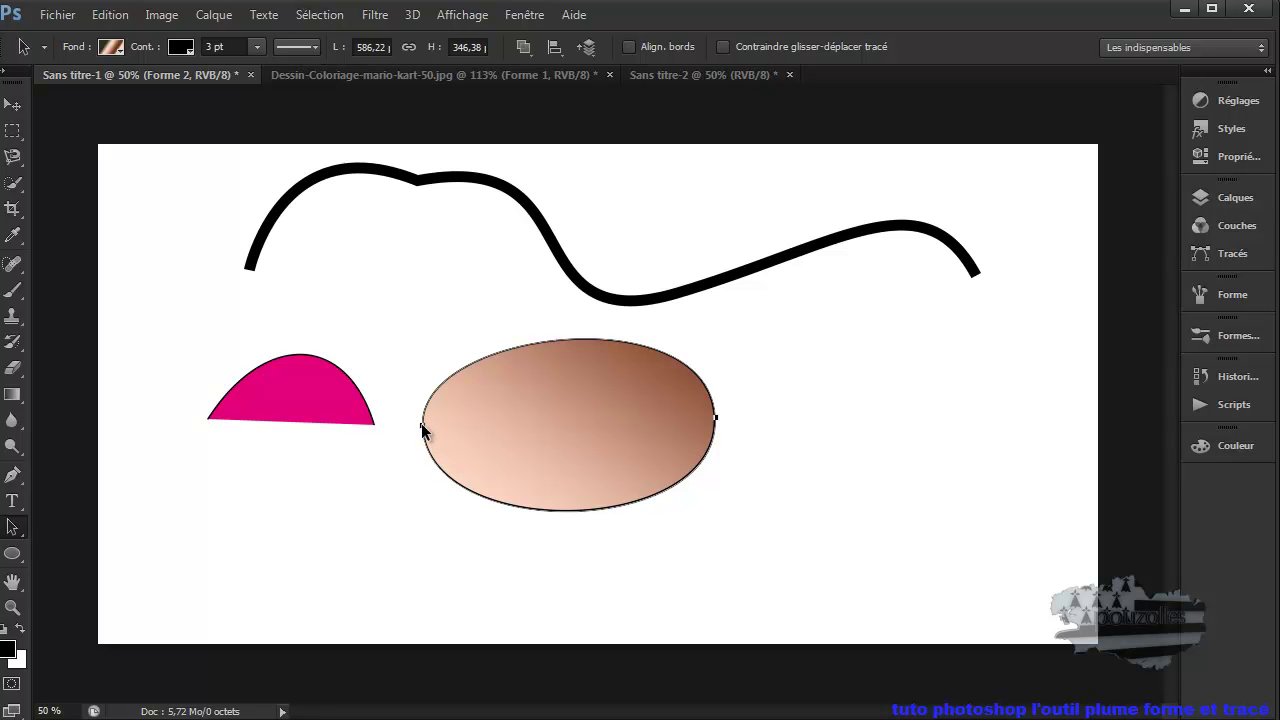
# Step: Move the oval's left anchor slightly right and reshape the curve on its right side
pyautogui.moveTo(422, 424); pyautogui.dragTo(443, 424)
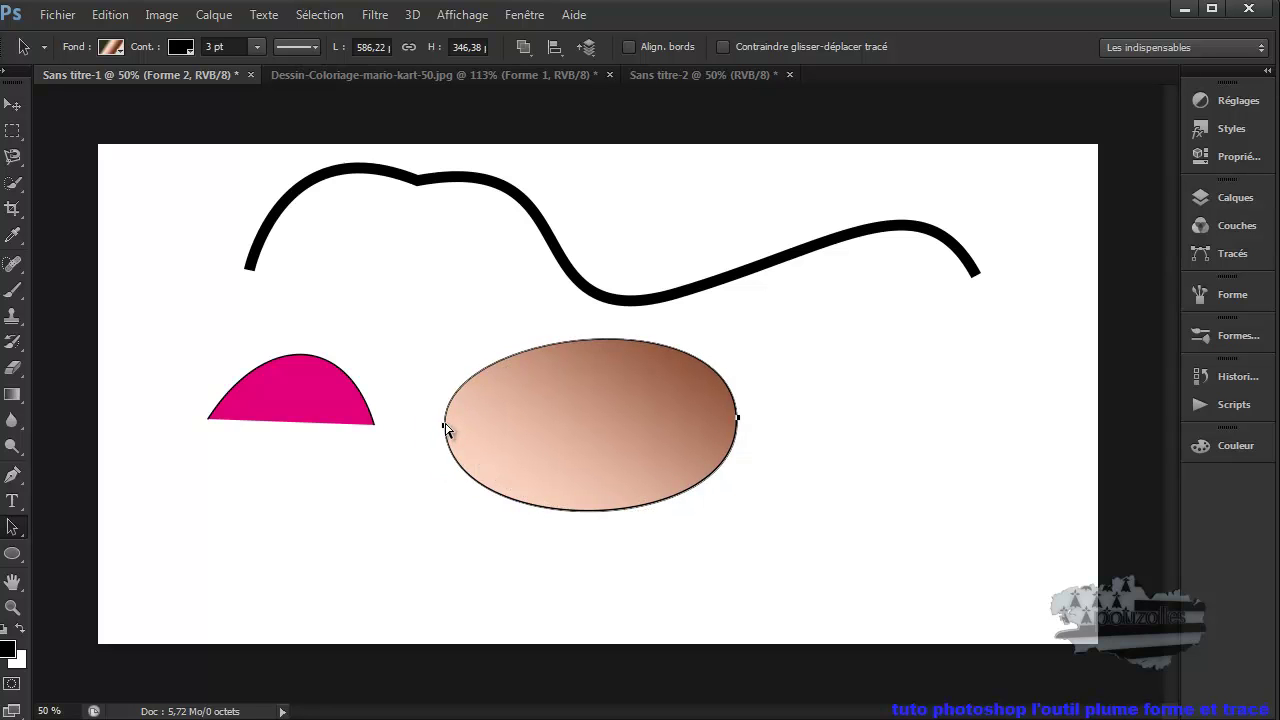
pyautogui.moveTo(443, 423); pyautogui.dragTo(465, 427)
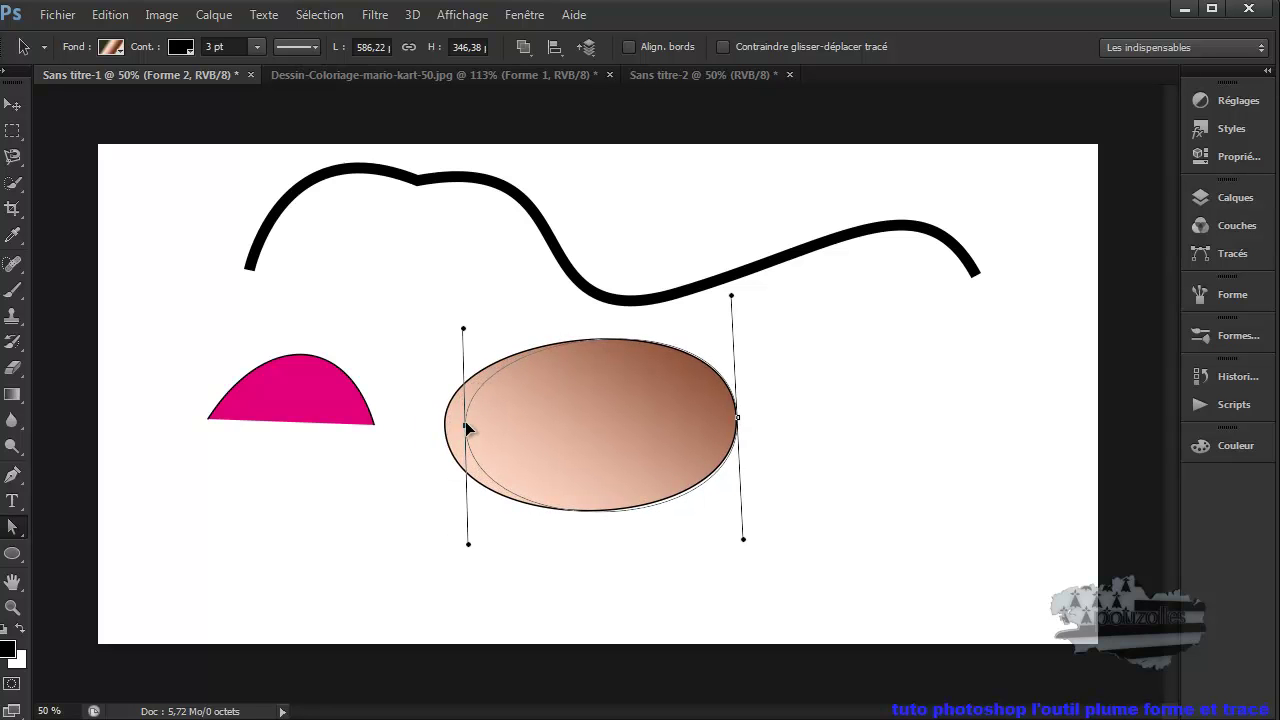
pyautogui.moveTo(466, 427)
pyautogui.mouseDown()
pyautogui.moveTo(506, 423)
pyautogui.moveTo(457, 420)
pyautogui.moveTo(477, 422)
pyautogui.mouseUp()
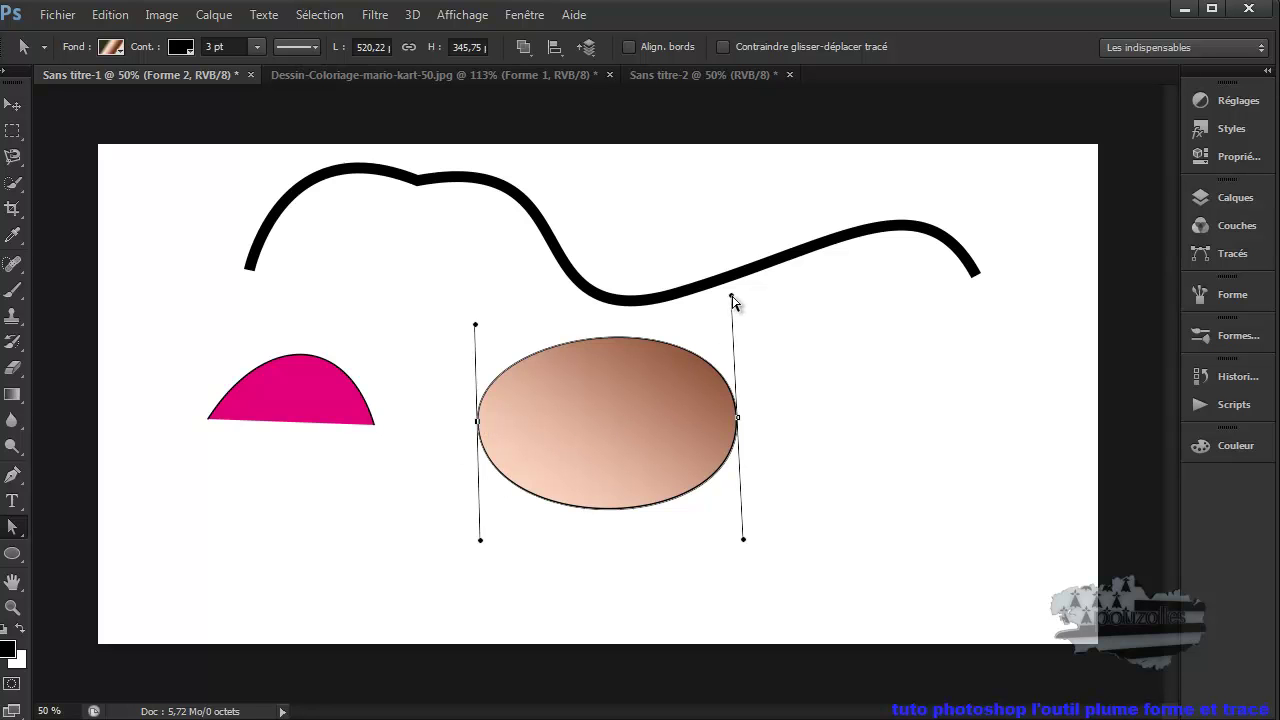
pyautogui.moveTo(731, 296)
pyautogui.mouseDown()
pyautogui.moveTo(803, 332)
pyautogui.moveTo(729, 300)
pyautogui.mouseUp()
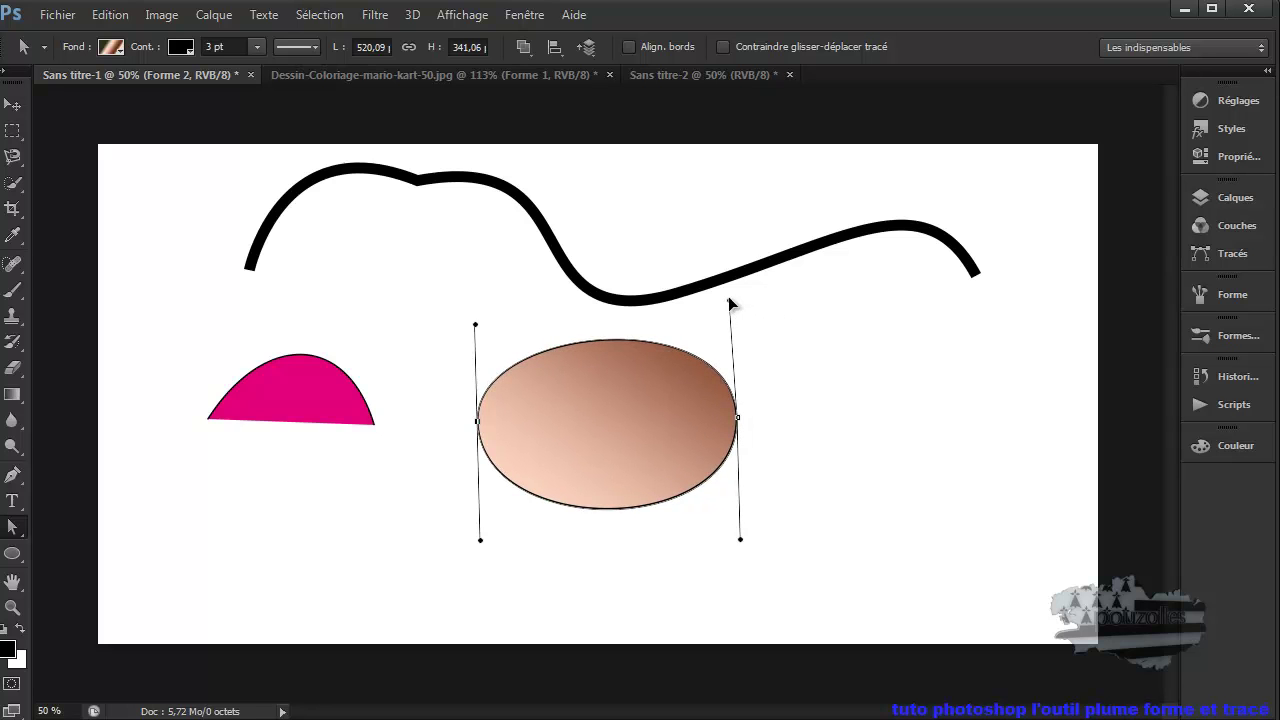
pyautogui.click(15, 478)
pyautogui.rightClick(15, 478)
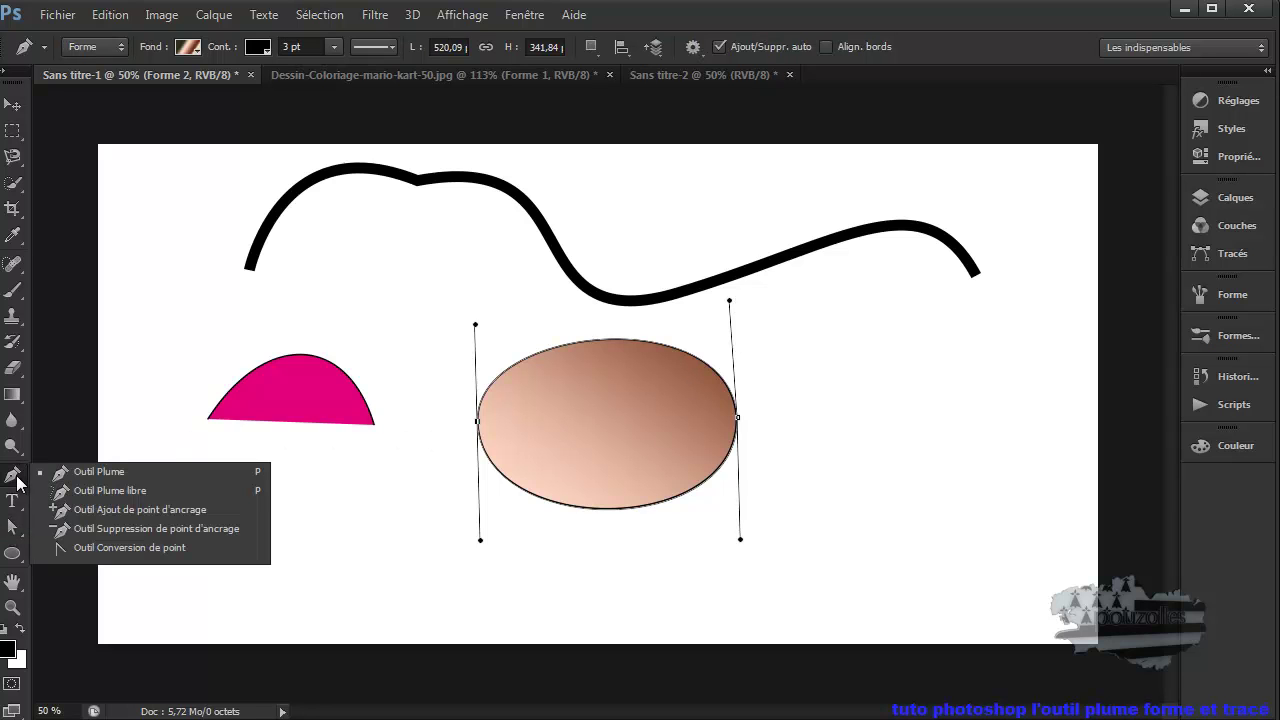
pyautogui.click(85, 467)
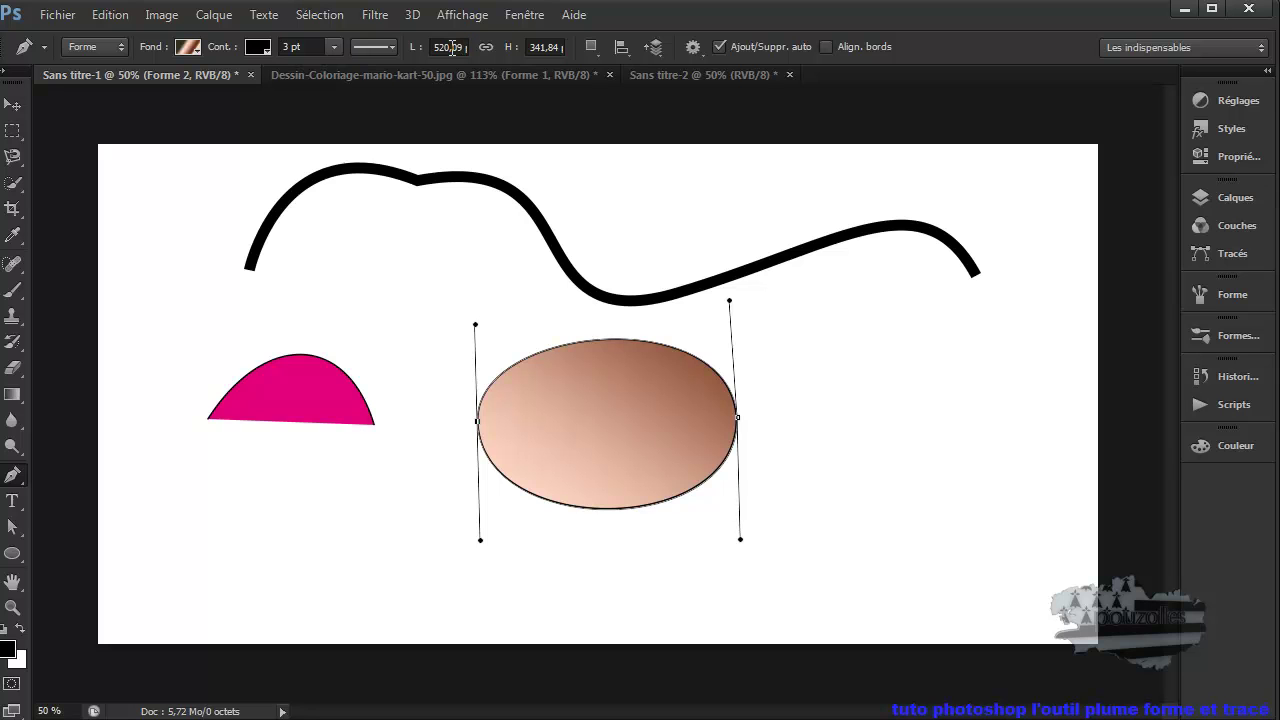
# Step: Change the ellipse's options-bar width (L) from 520 to 600 px
pyautogui.click(443, 47)
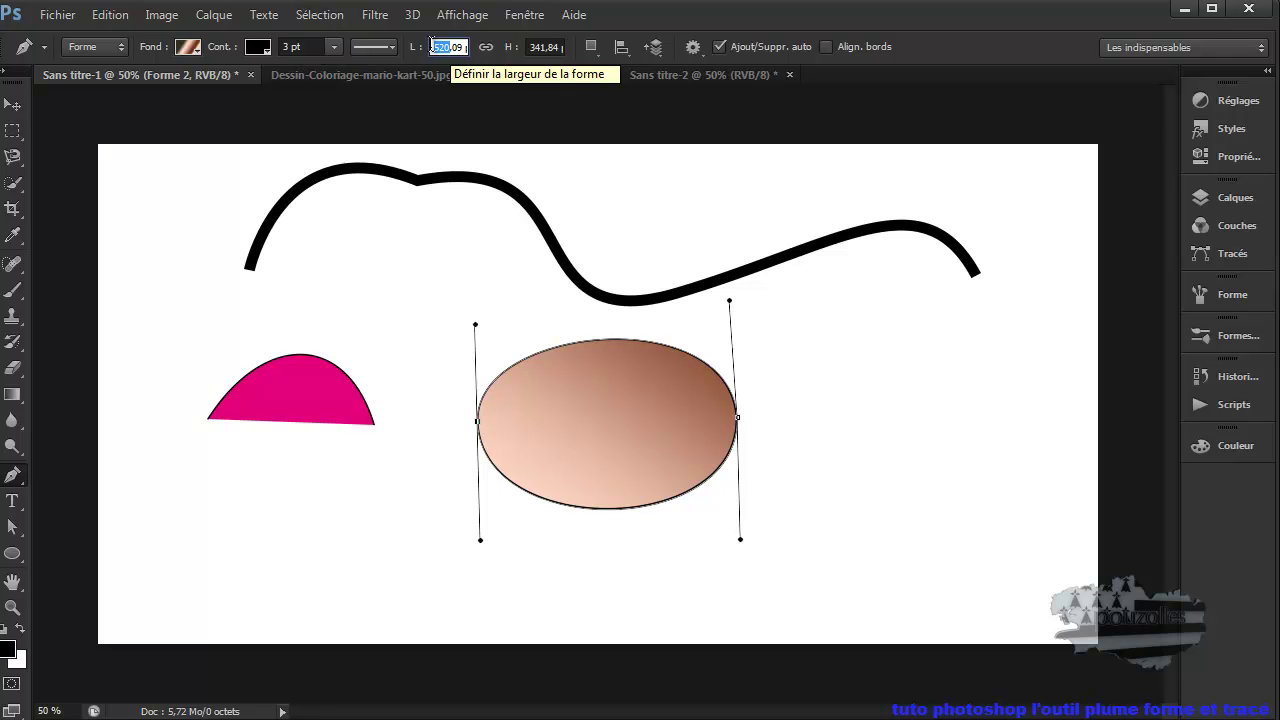
pyautogui.write('60')
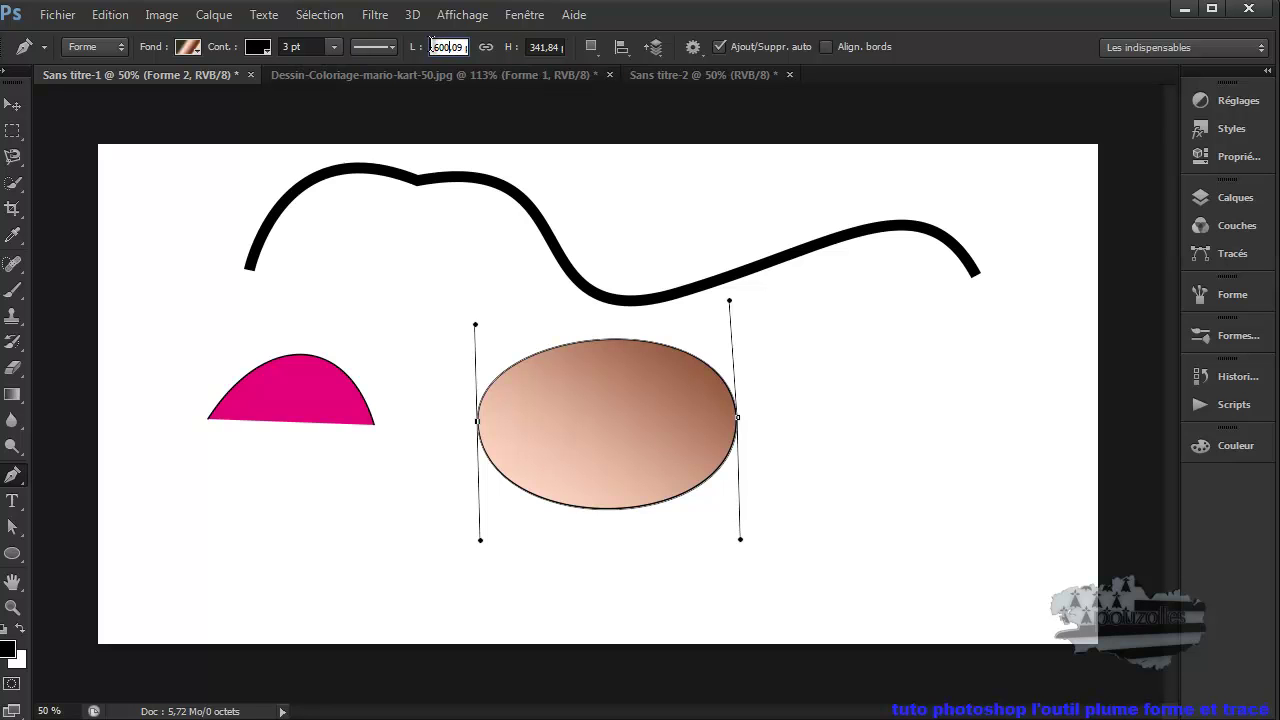
pyautogui.press('Return')
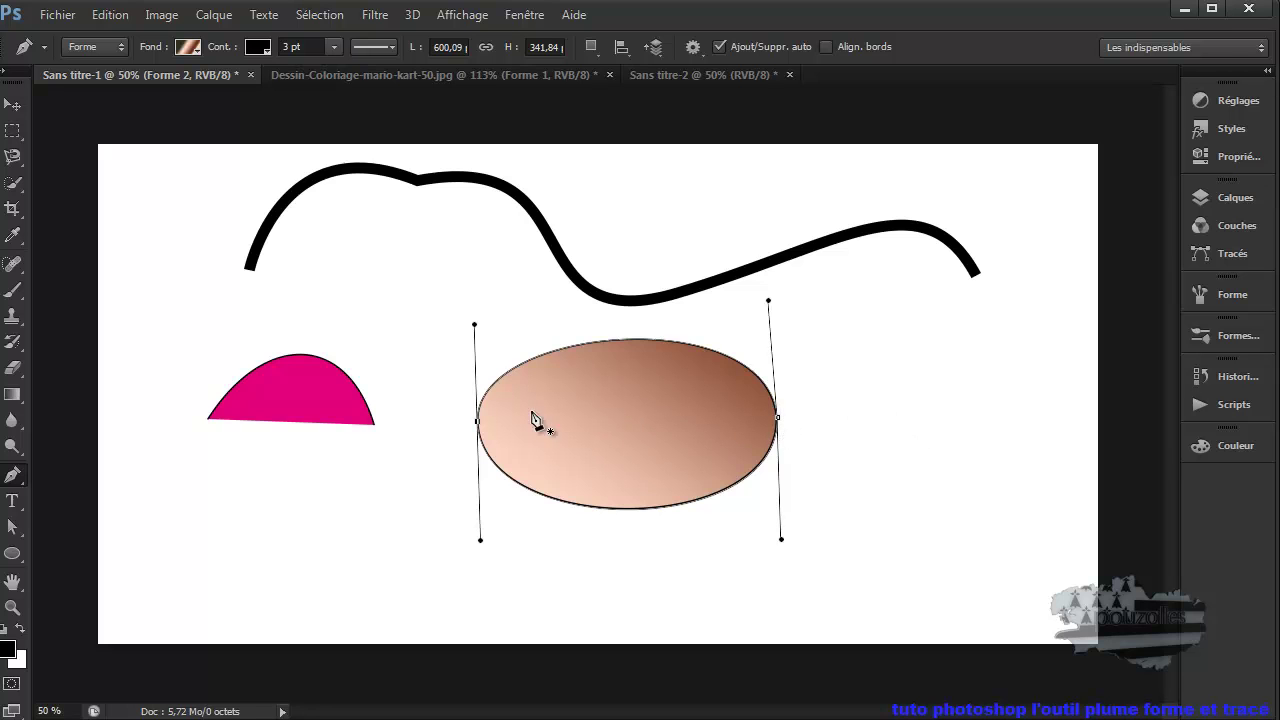
# Step: Delete the ellipse's left anchor point twice, undoing each deletion via Edition > Aller vers l'arrière
pyautogui.click(477, 428)
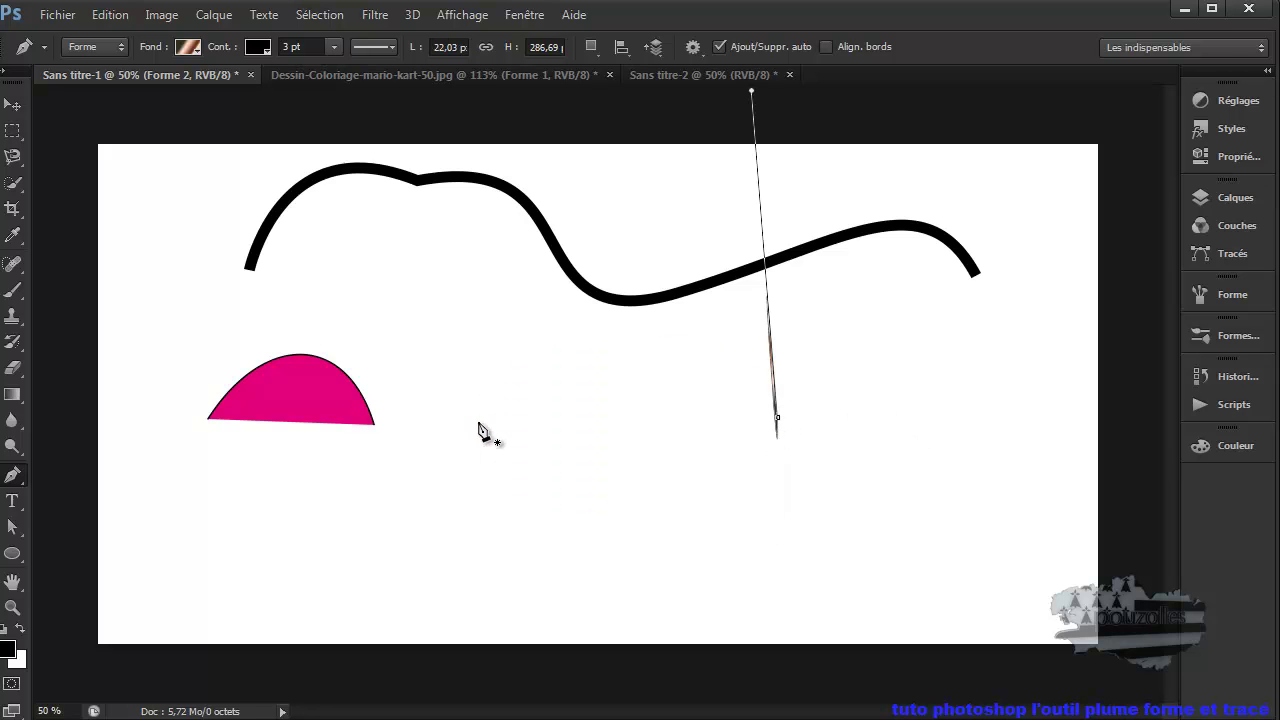
pyautogui.click(110, 14)
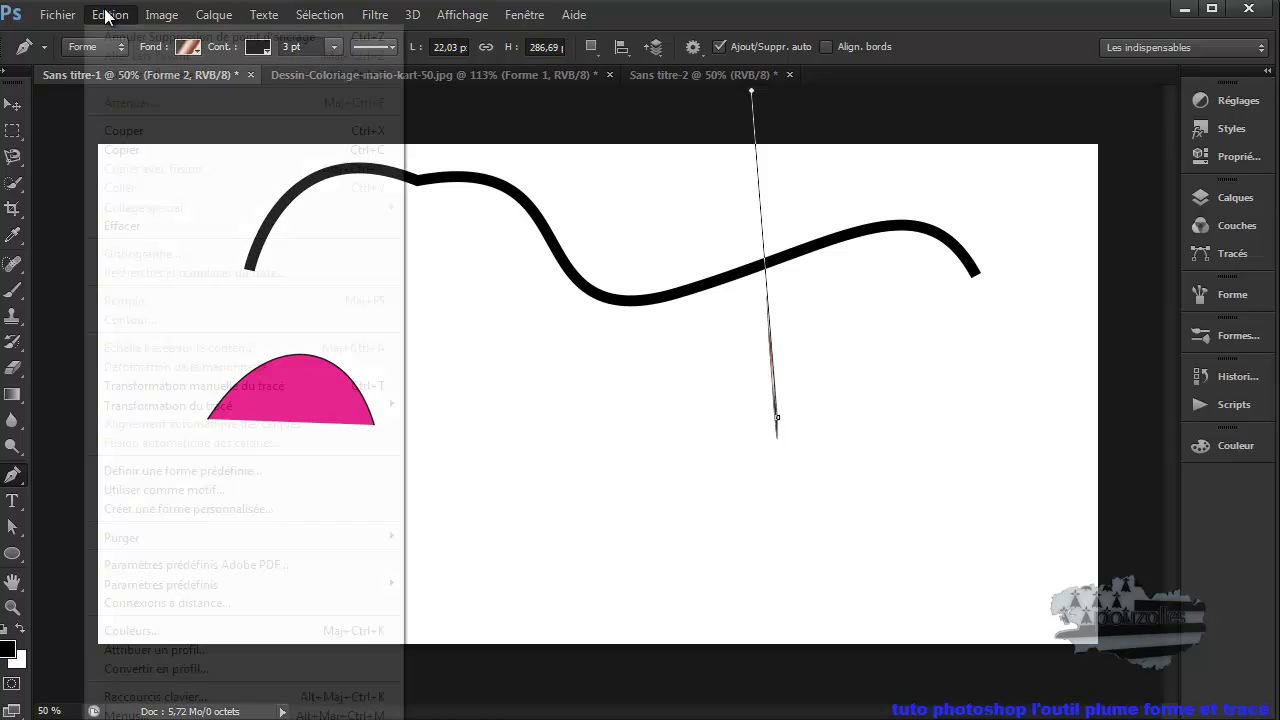
pyautogui.click(121, 74)
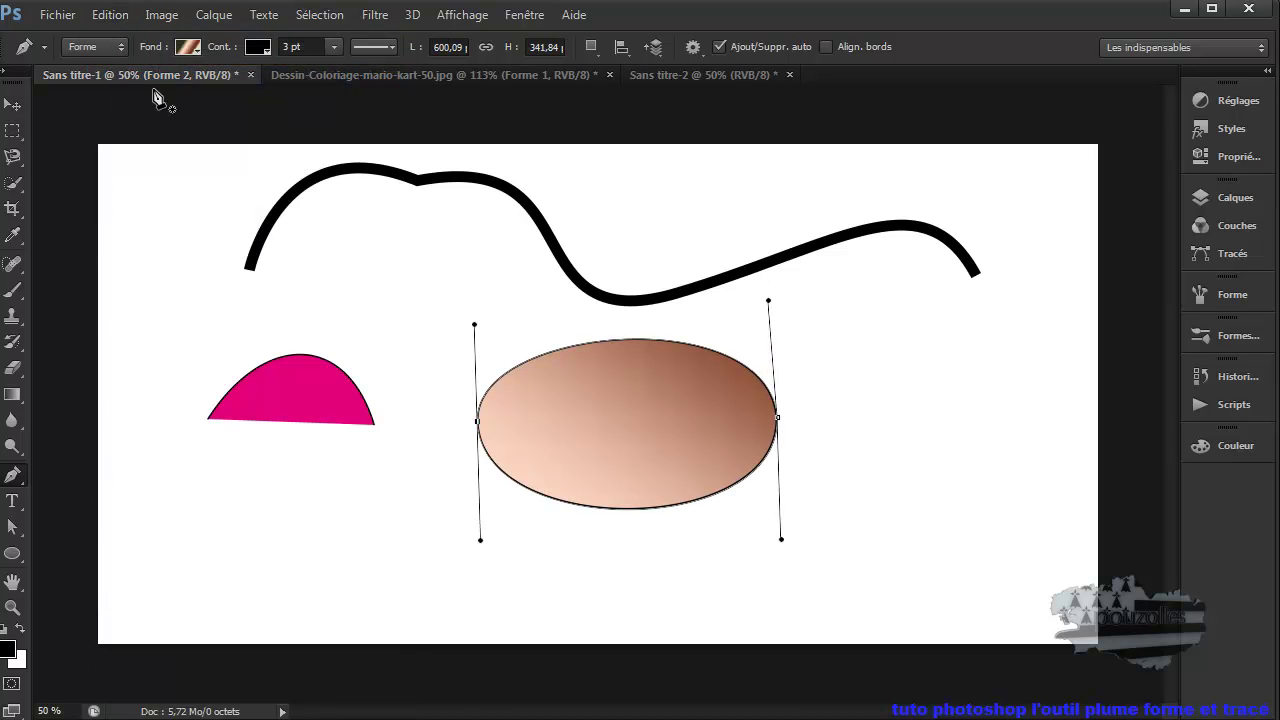
pyautogui.click(477, 425)
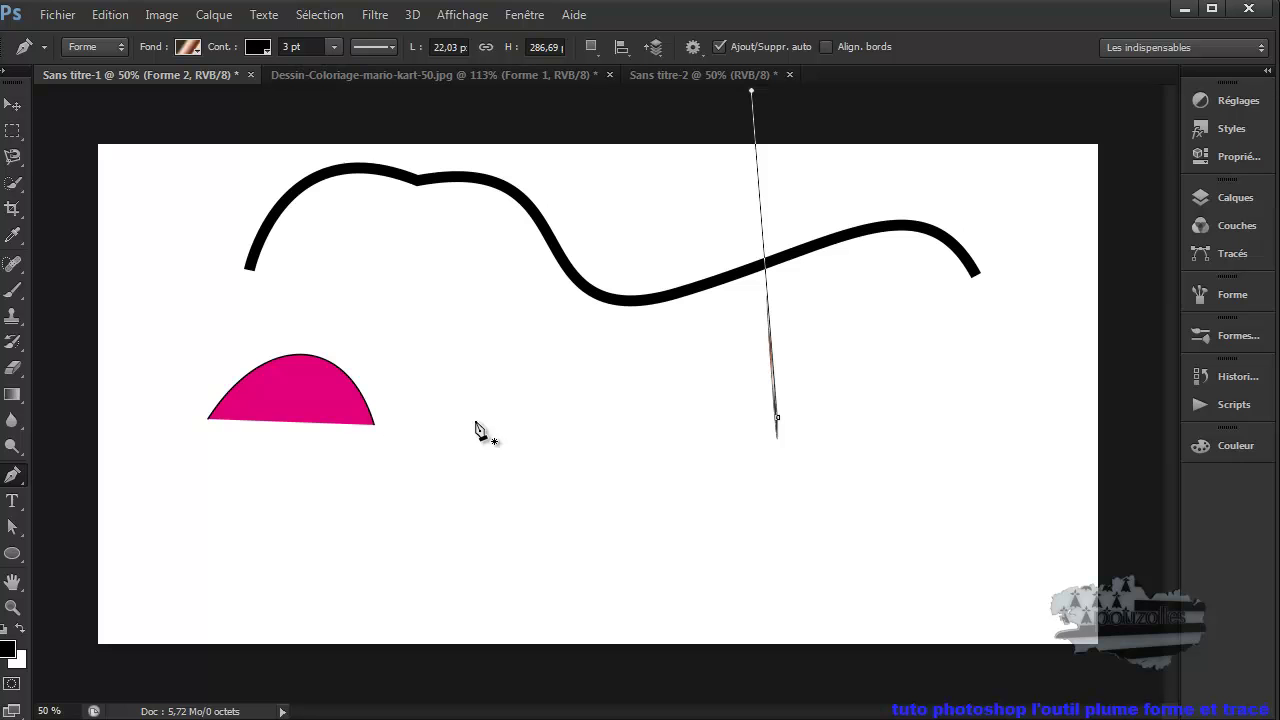
pyautogui.click(62, 17)
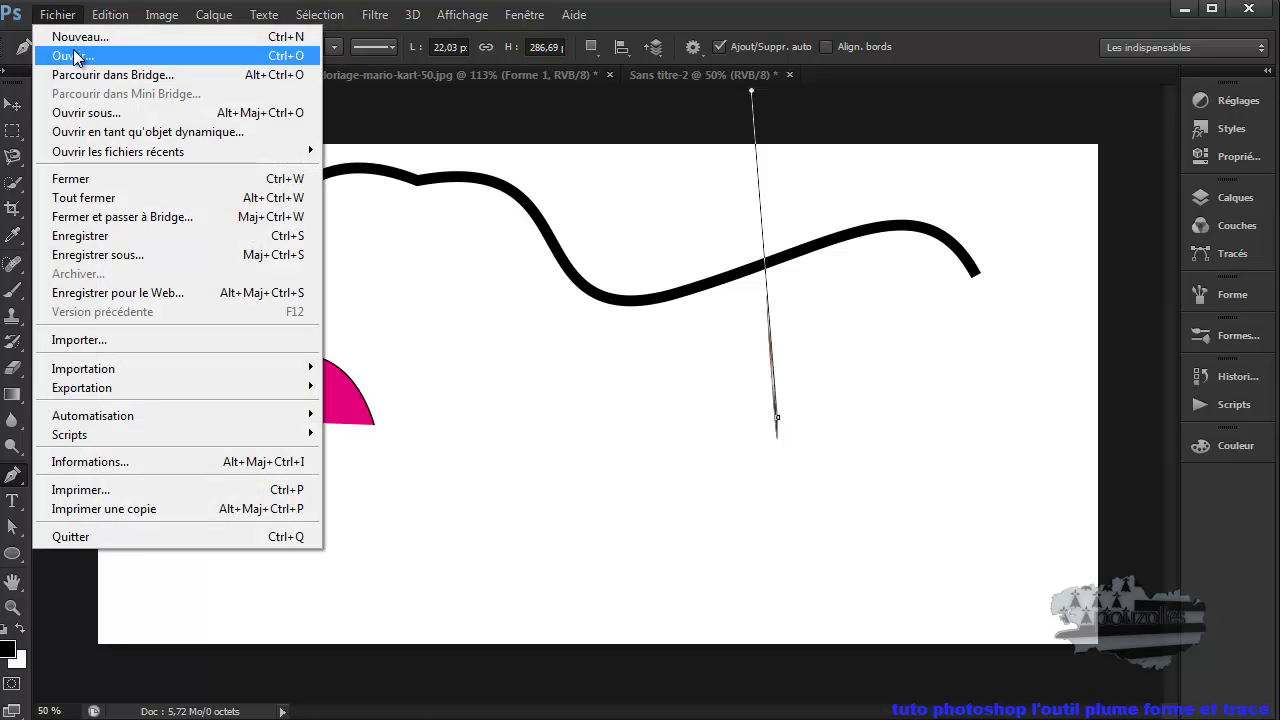
pyautogui.moveTo(110, 15)
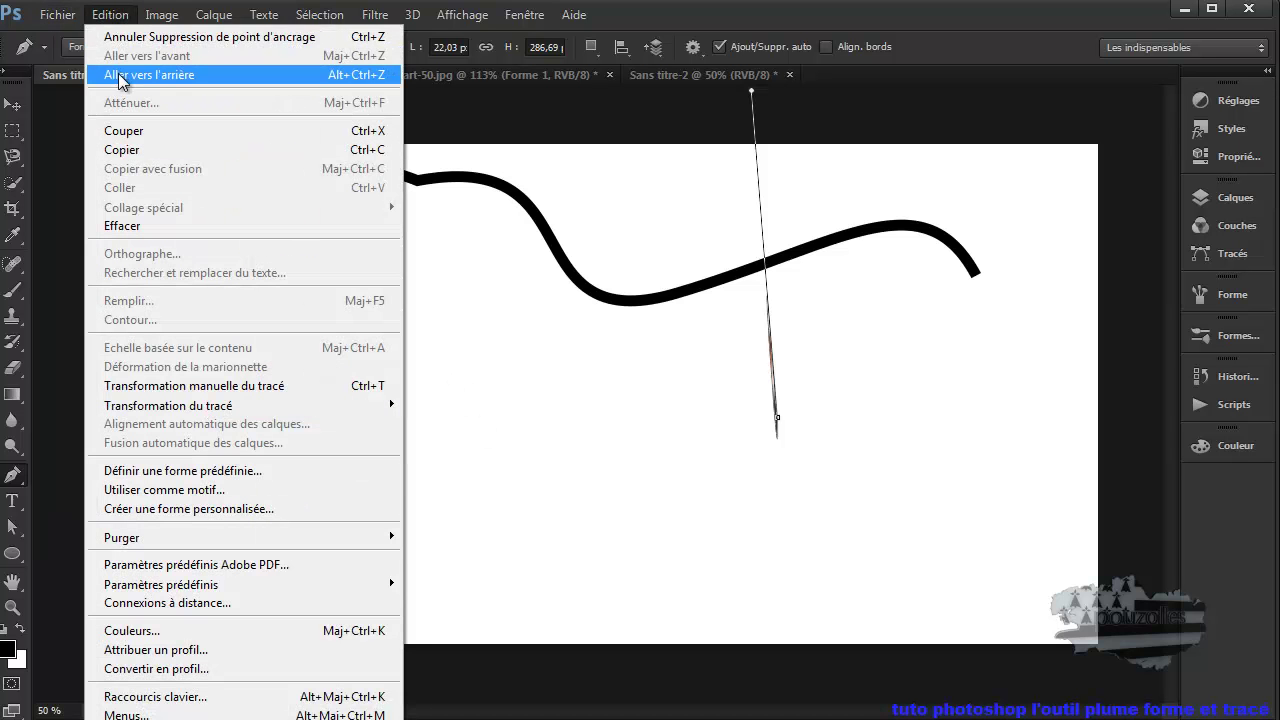
pyautogui.click(120, 75)
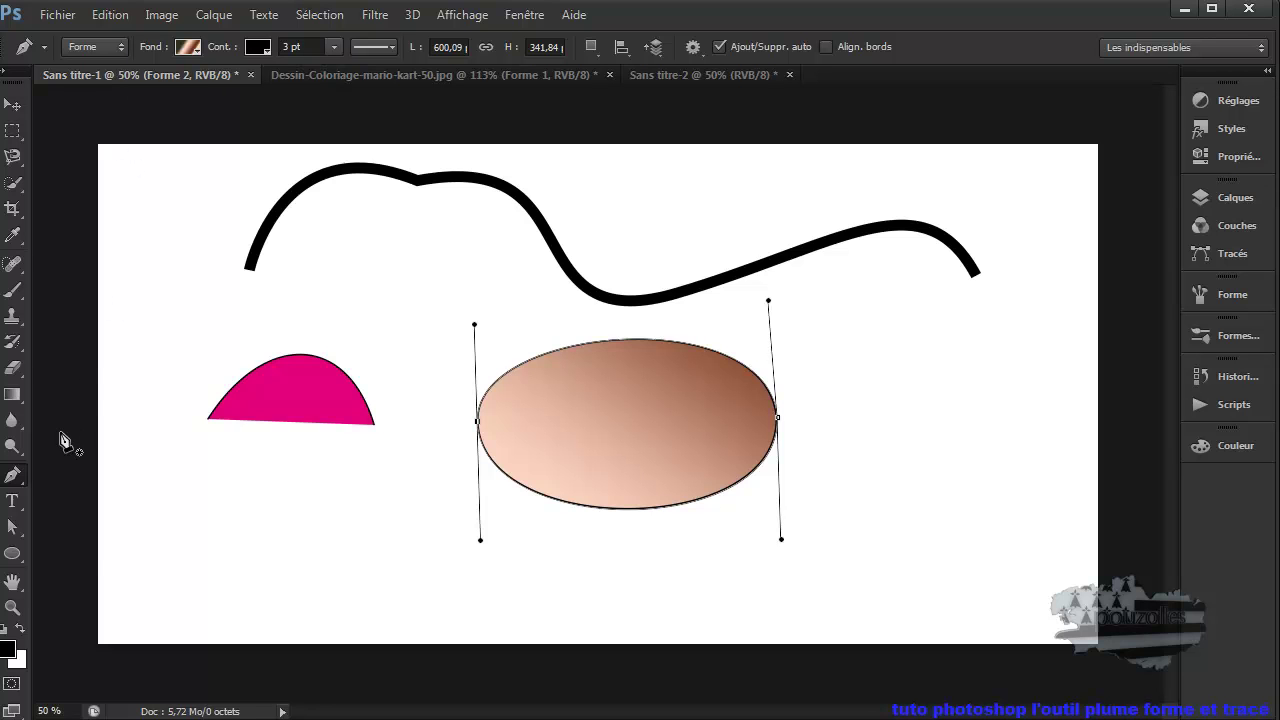
# Step: With Outil Conversion de point, undo a corner conversion, then drag the left anchor's handles inward
pyautogui.rightClick(14, 476)
pyautogui.click(88, 555)
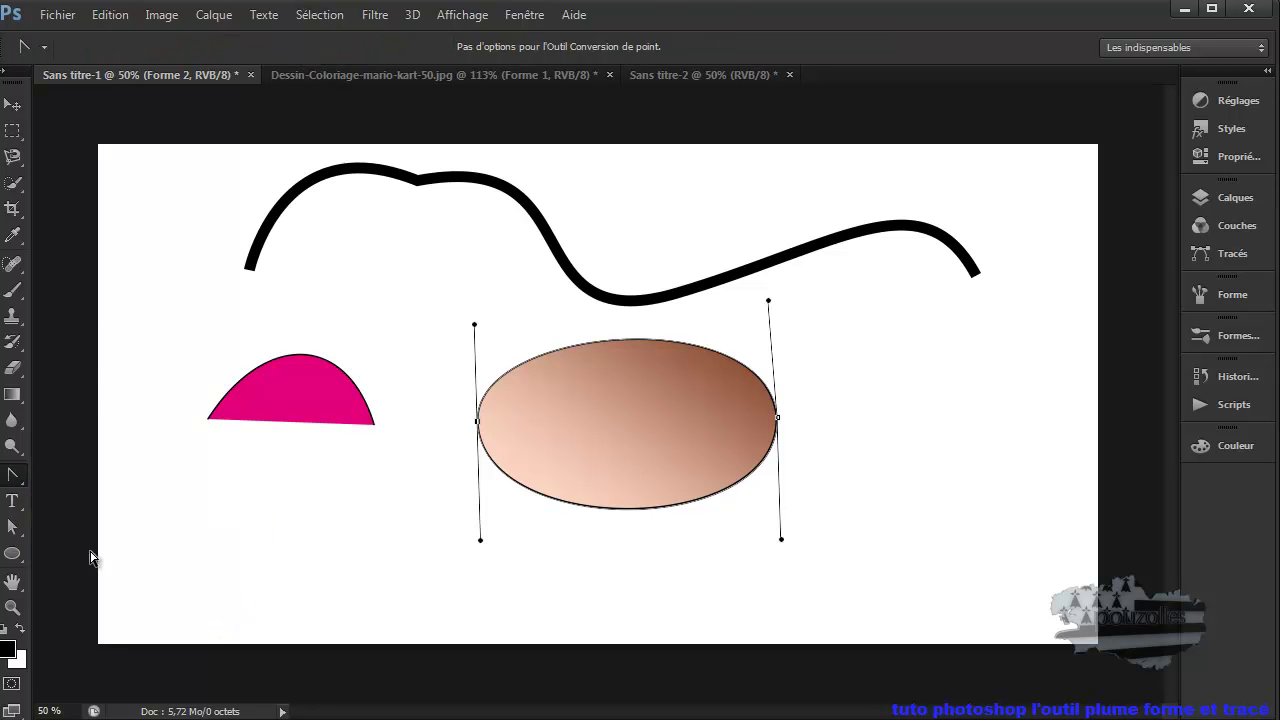
pyautogui.click(477, 421)
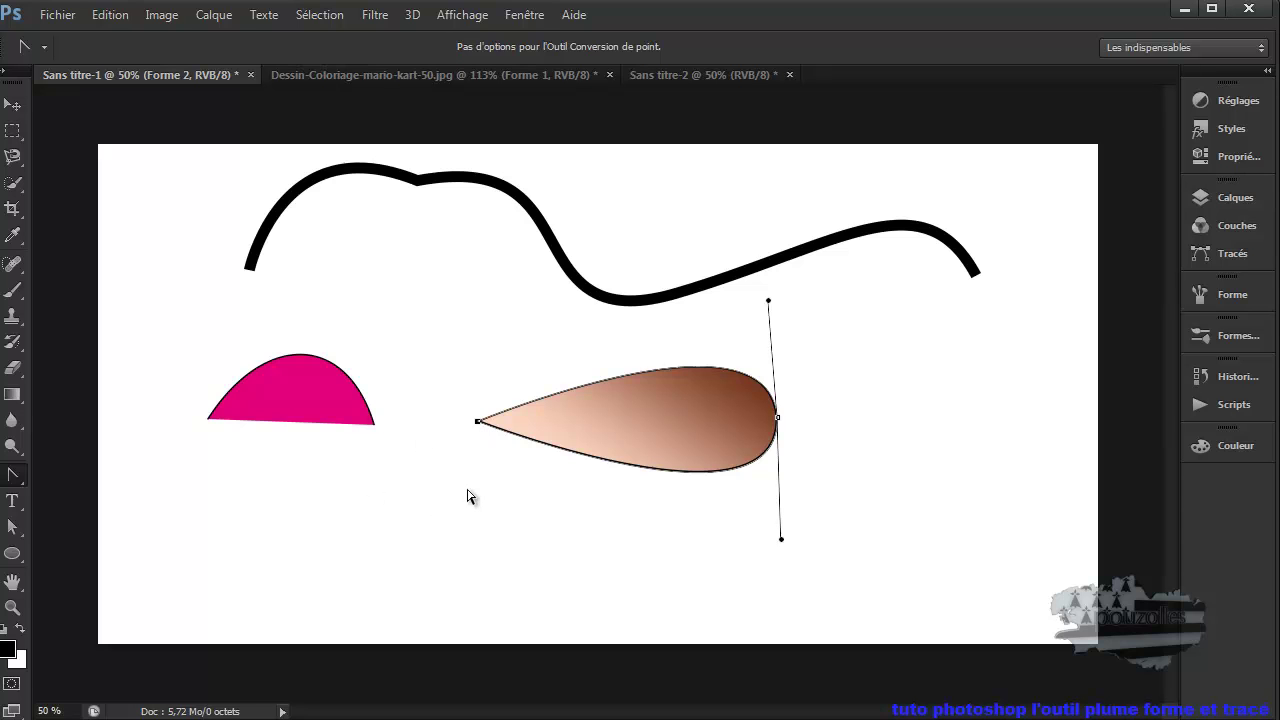
pyautogui.click(112, 15)
pyautogui.click(126, 75)
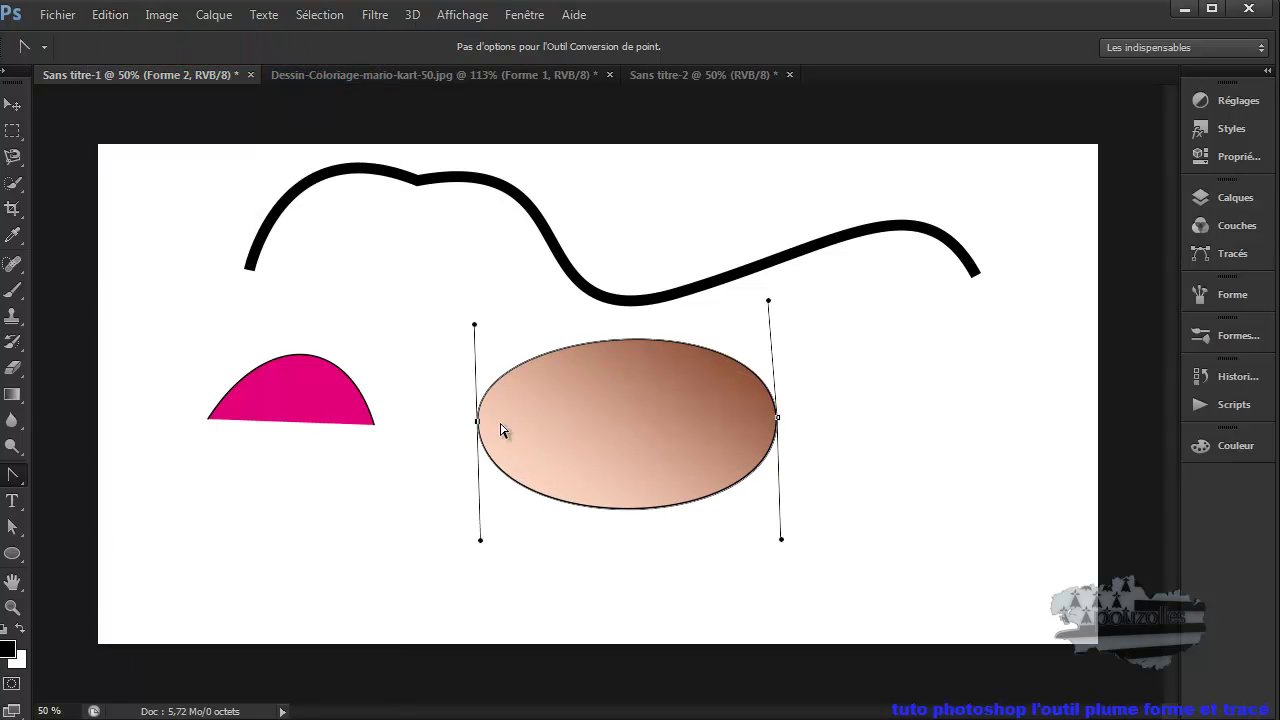
pyautogui.moveTo(477, 427); pyautogui.dragTo(482, 421)
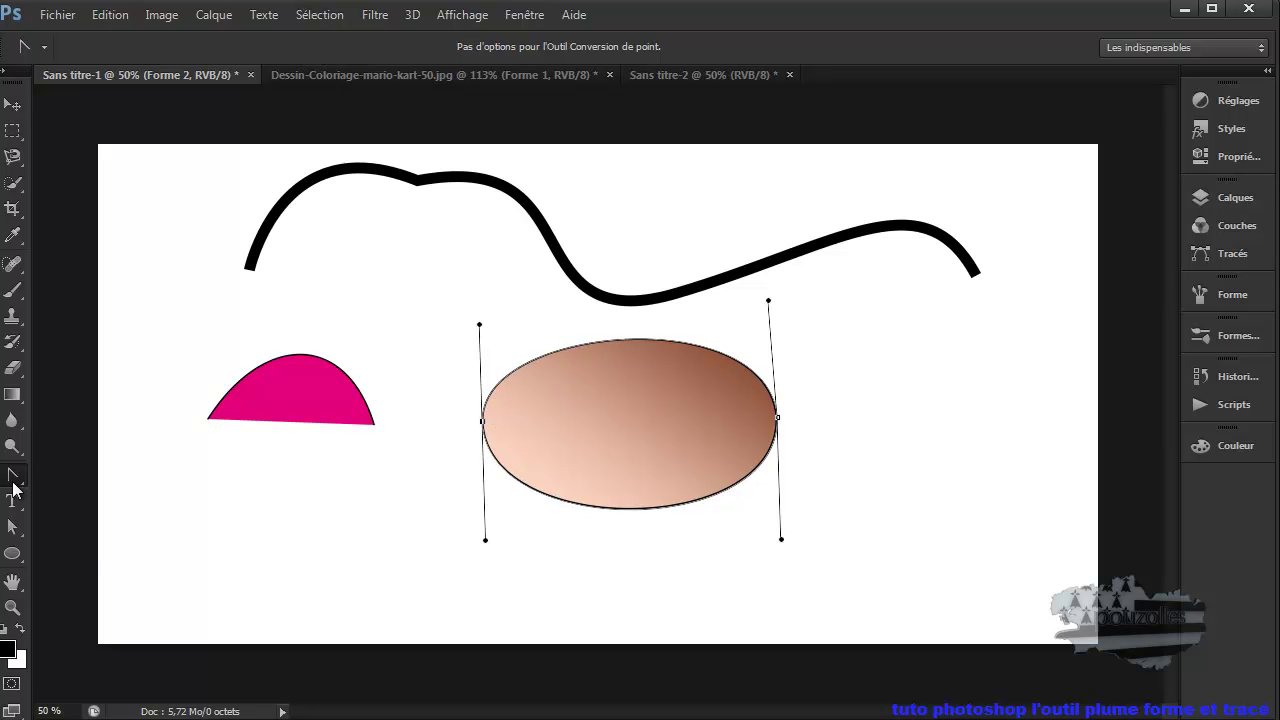
# Step: Return to Outil Plume and enter 700 in the ellipse's L width field
pyautogui.rightClick(14, 480)
pyautogui.click(79, 472)
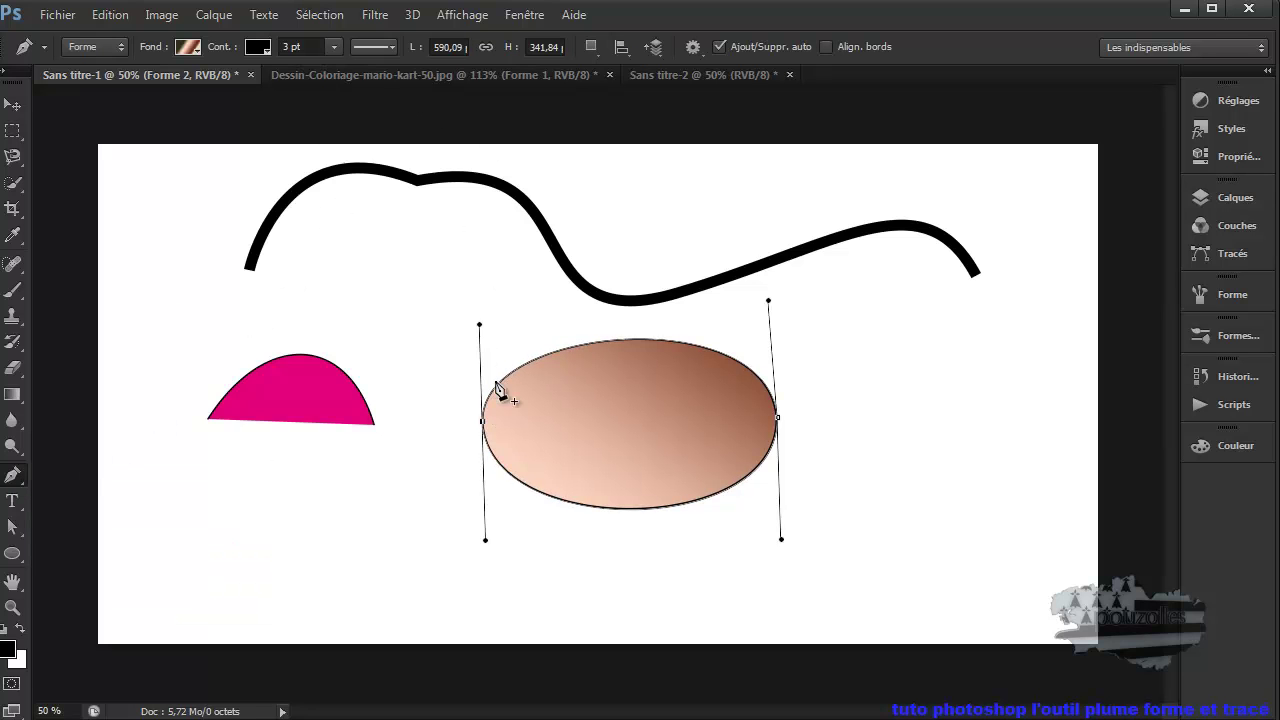
pyautogui.click(464, 47)
pyautogui.write('00')
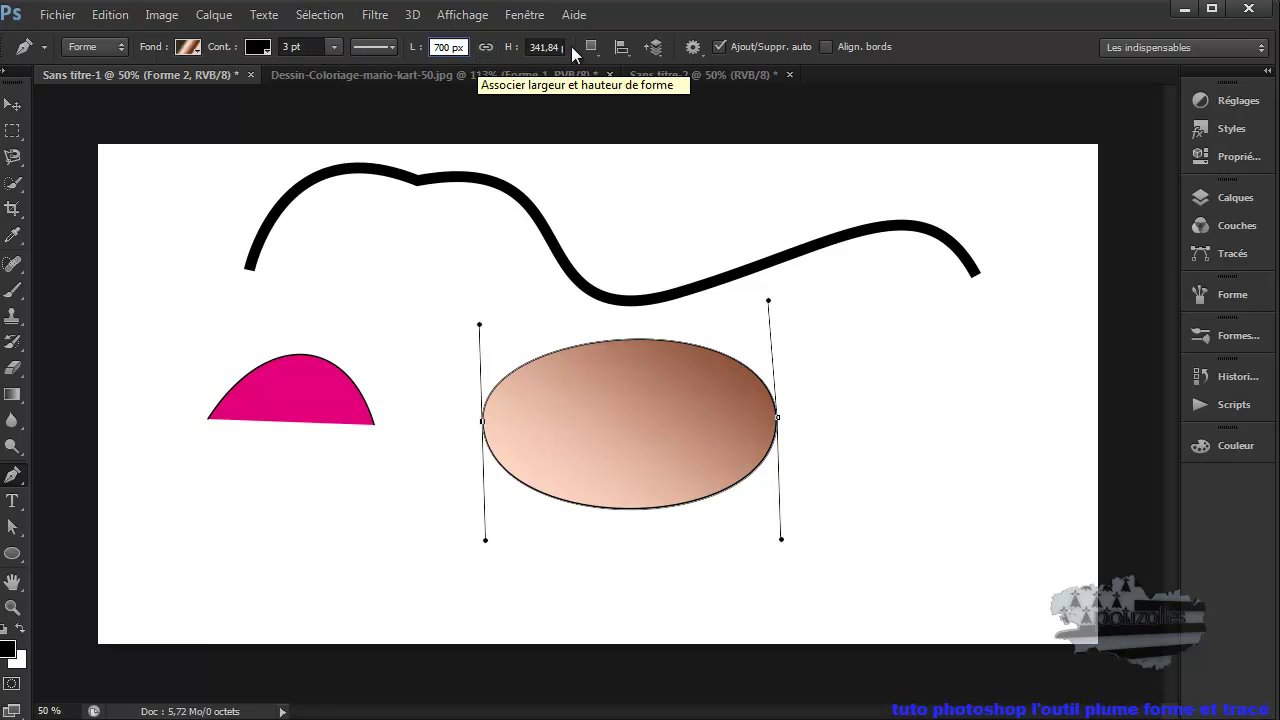
pyautogui.press('Return')
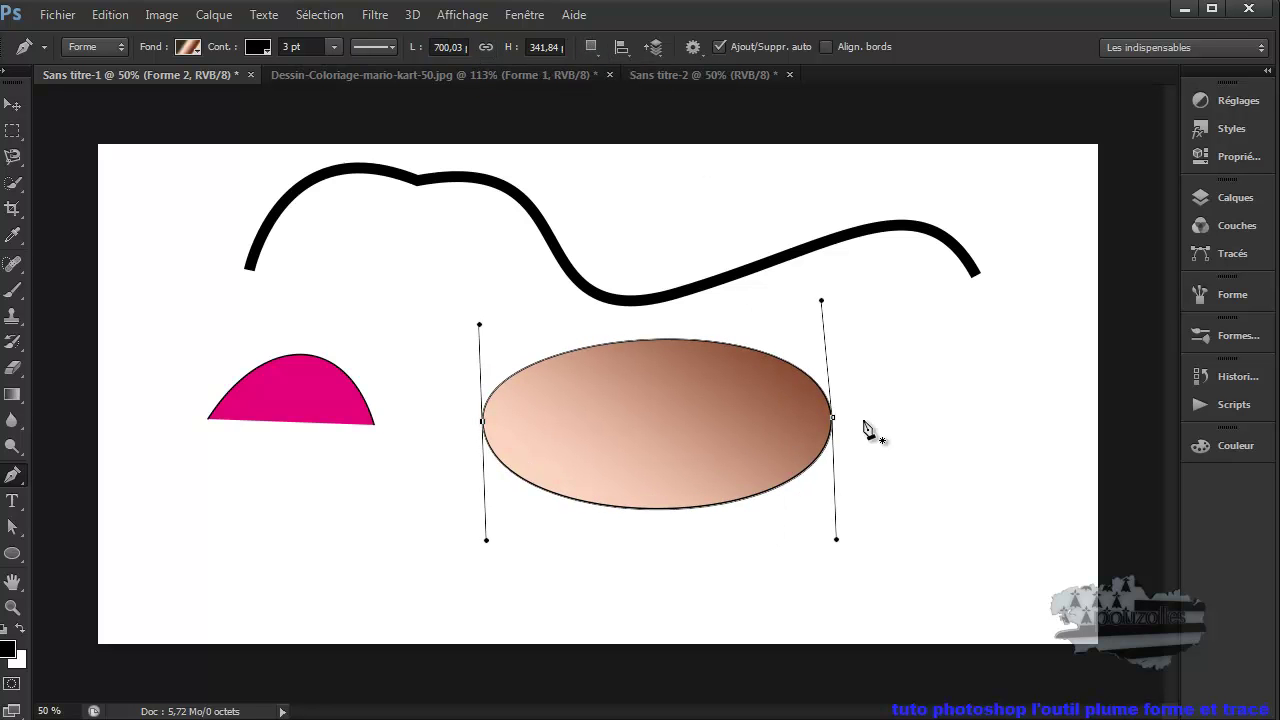